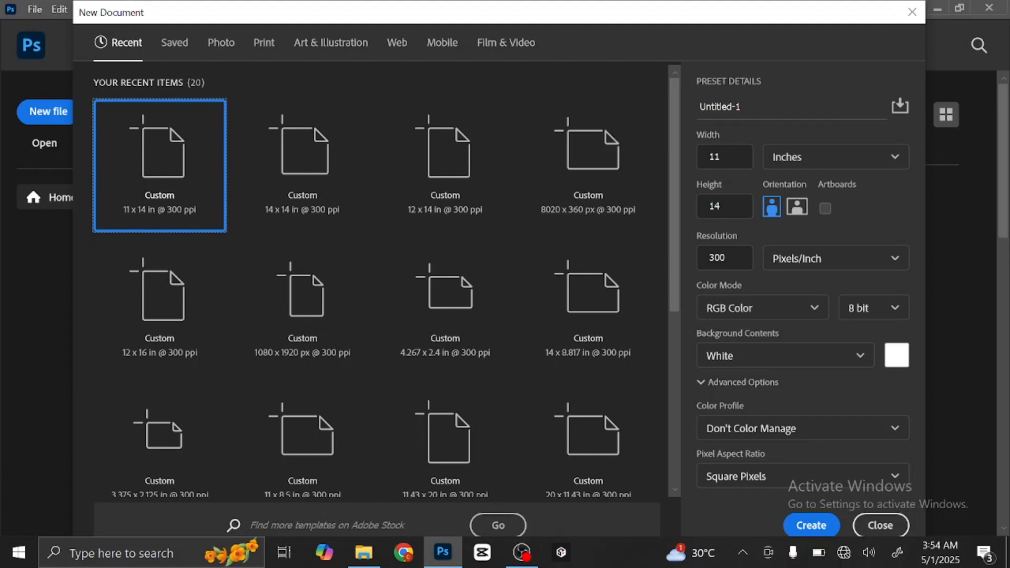
# Name the new document "Hair revamp promo flyer"
pyautogui.press('Tab')
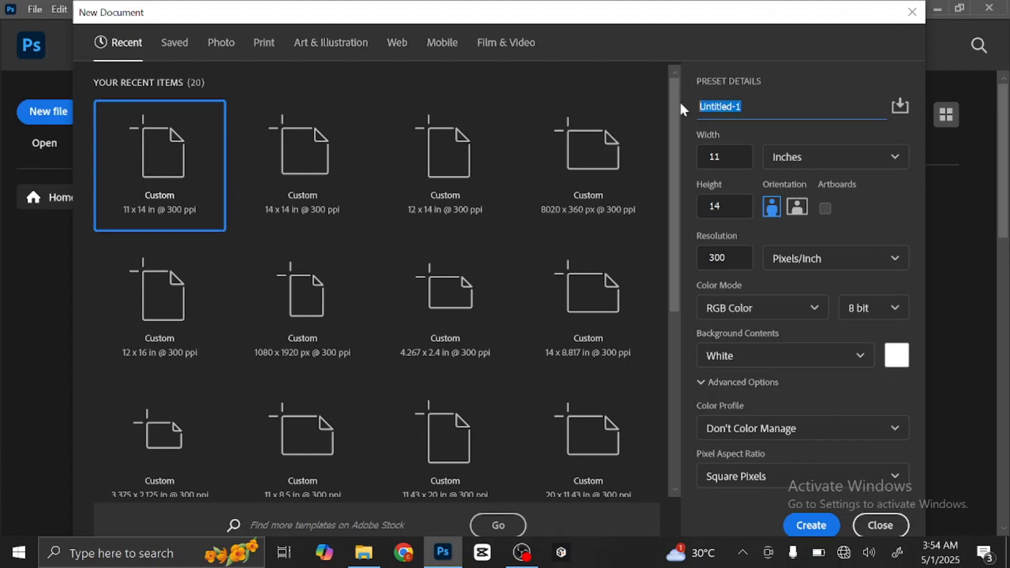
pyautogui.write('H')
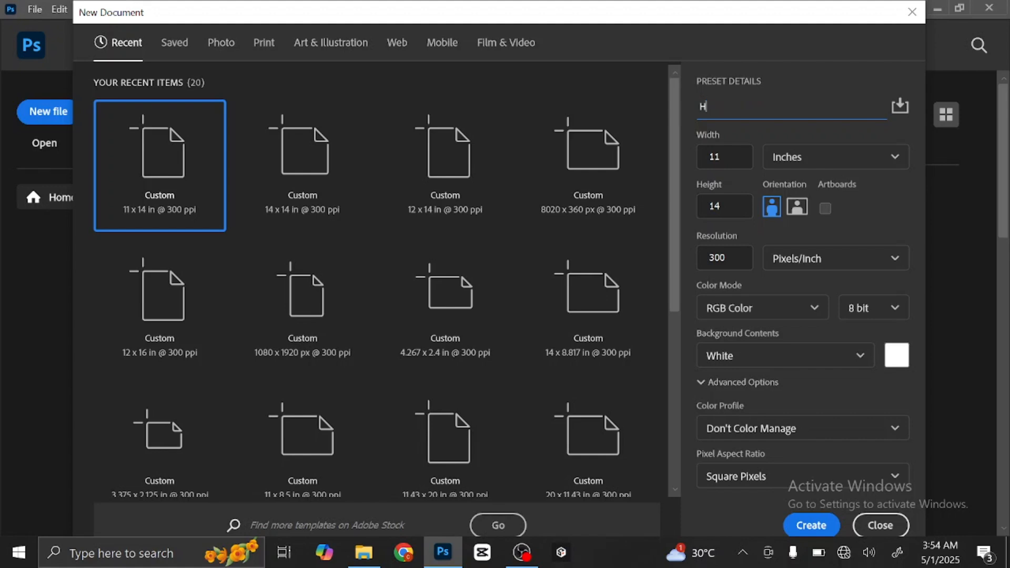
pyautogui.write('air revamp pro')
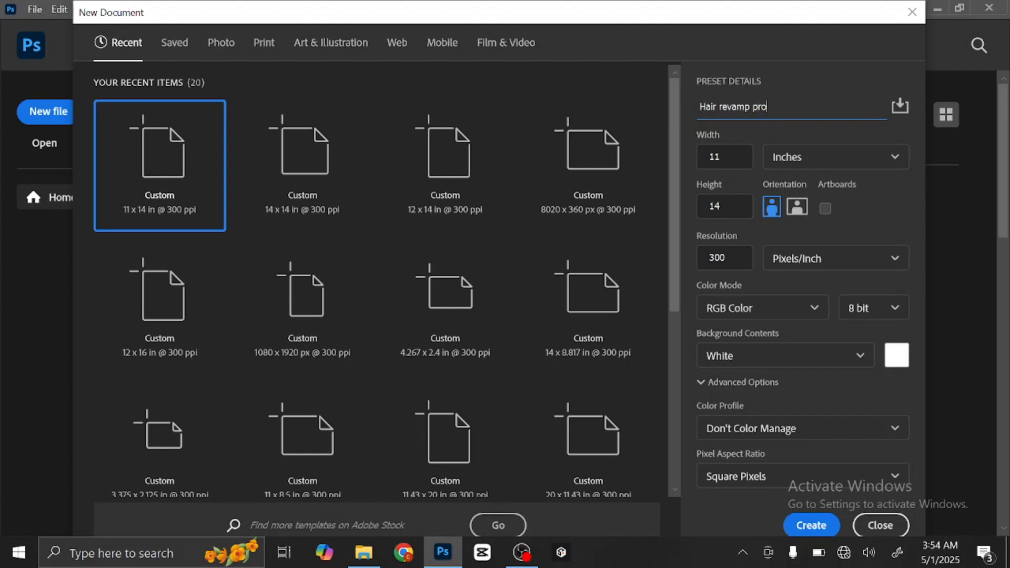
pyautogui.write('mo flyer')
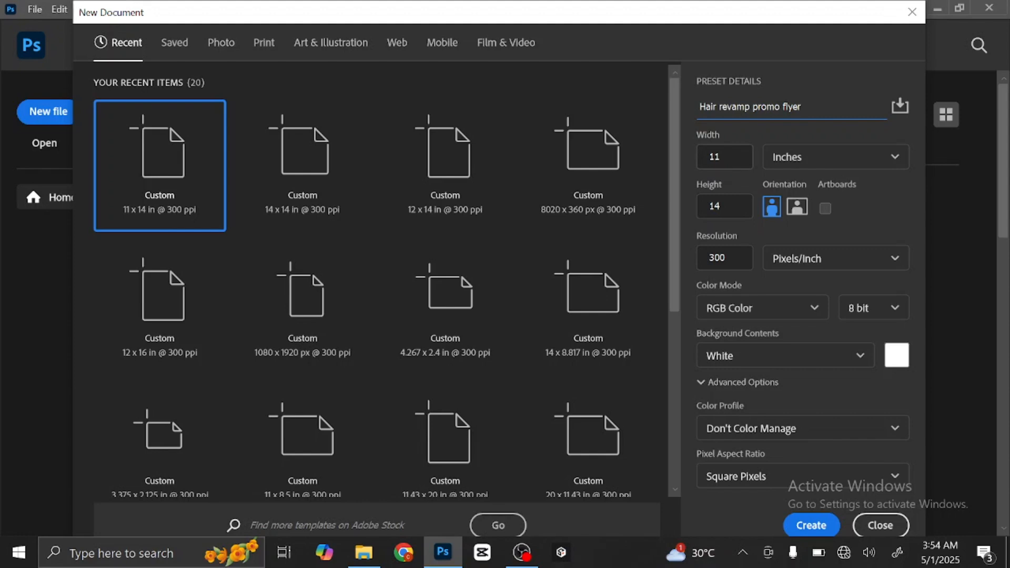
# Create the document in portrait at 11 x 14 inches, 300 pixels/inch, RGB Color, with white background contents
pyautogui.press('Tab')
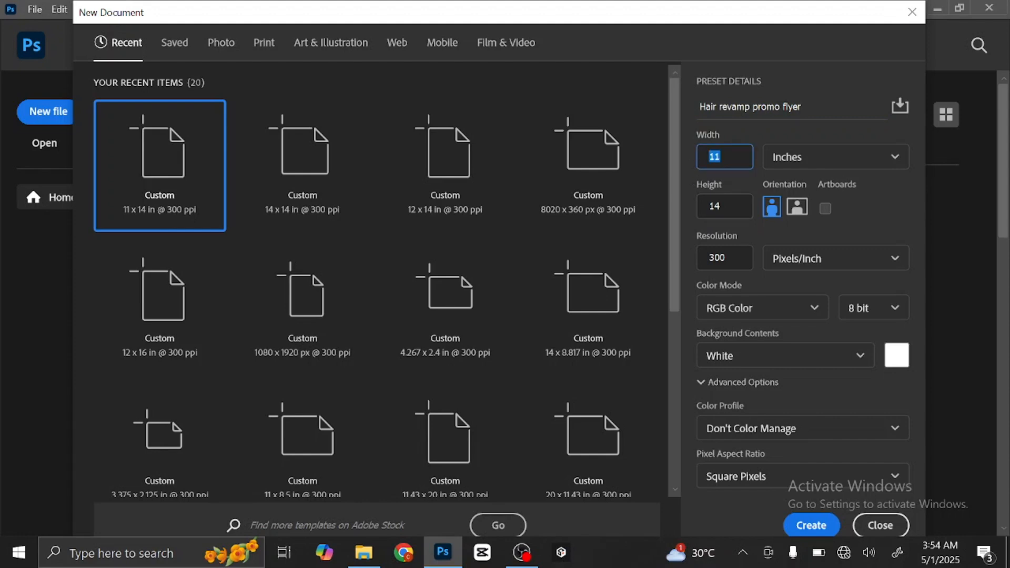
pyautogui.press('Tab')
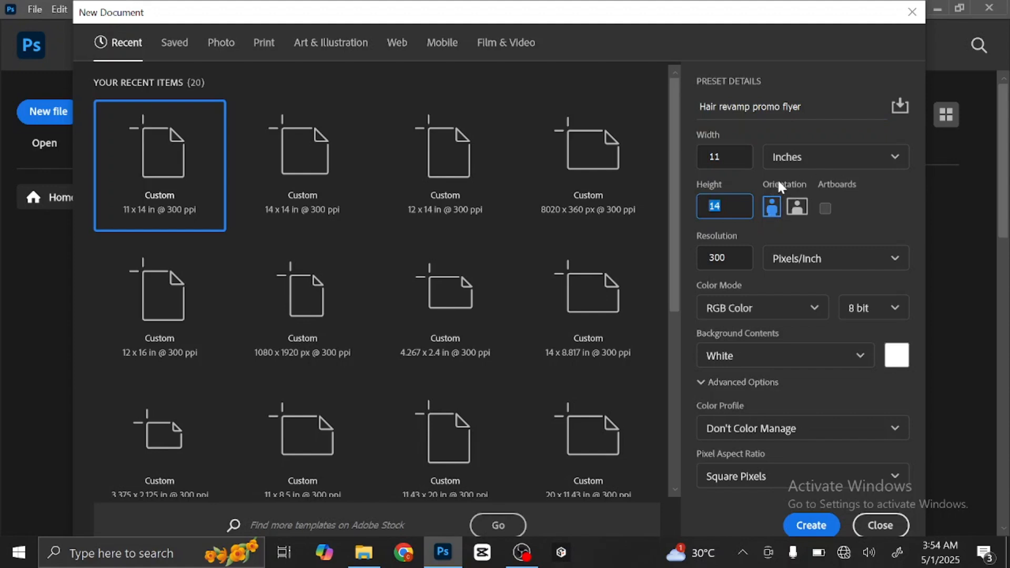
pyautogui.click(773, 207)
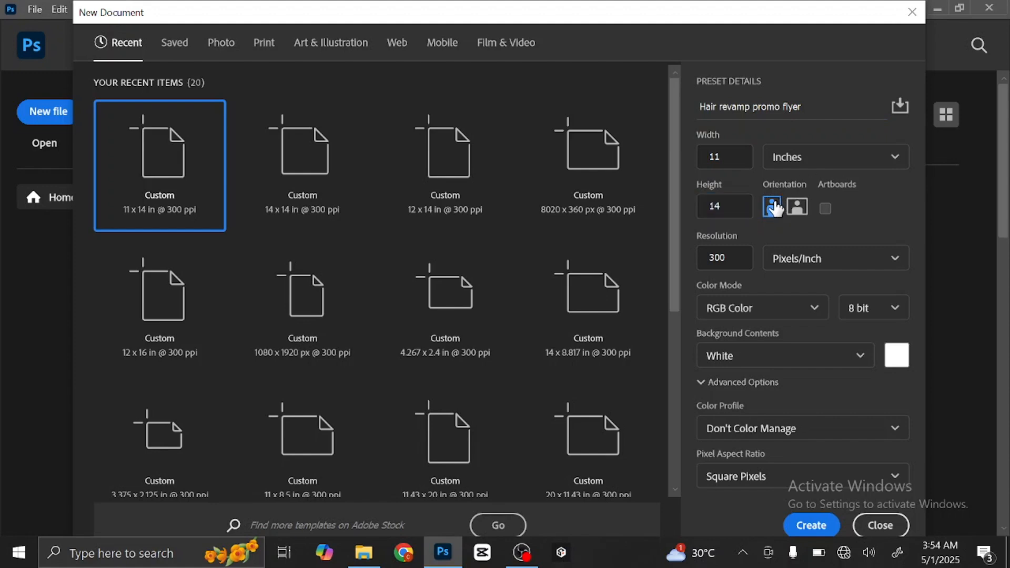
pyautogui.click(804, 146)
pyautogui.click(804, 213)
pyautogui.click(725, 258)
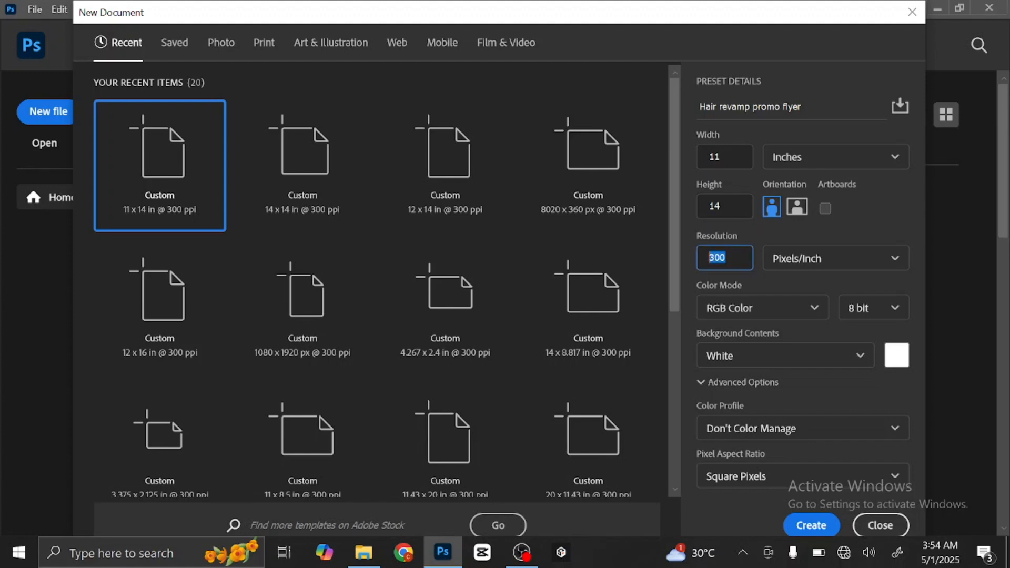
pyautogui.click(819, 354)
pyautogui.click(785, 385)
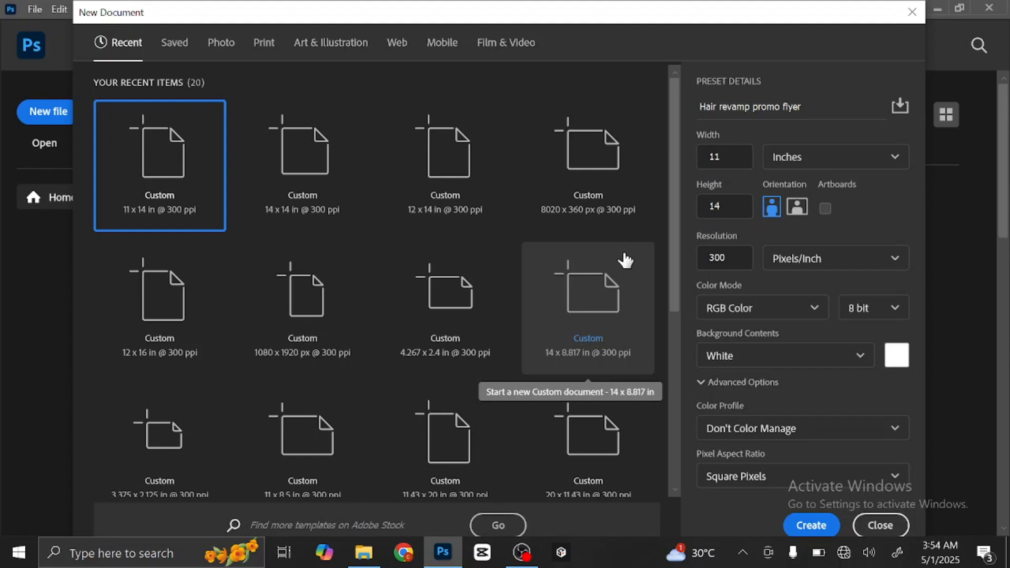
pyautogui.click(776, 310)
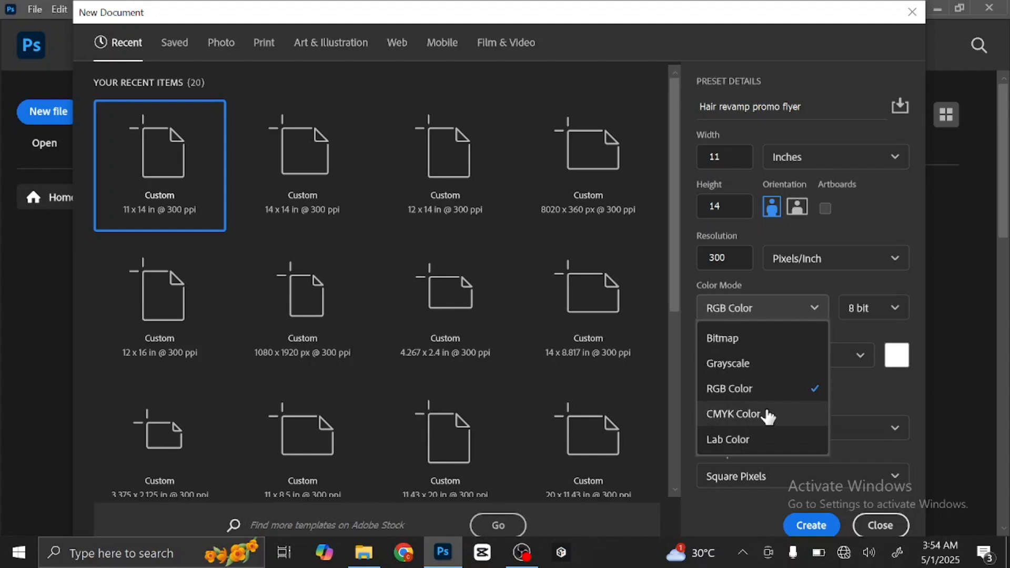
pyautogui.click(803, 311)
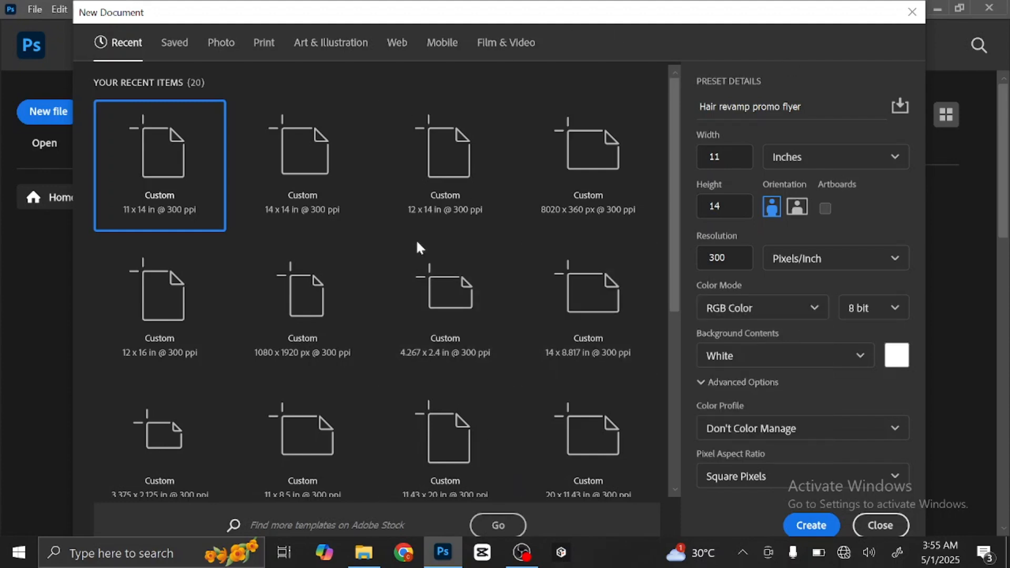
pyautogui.click(810, 525)
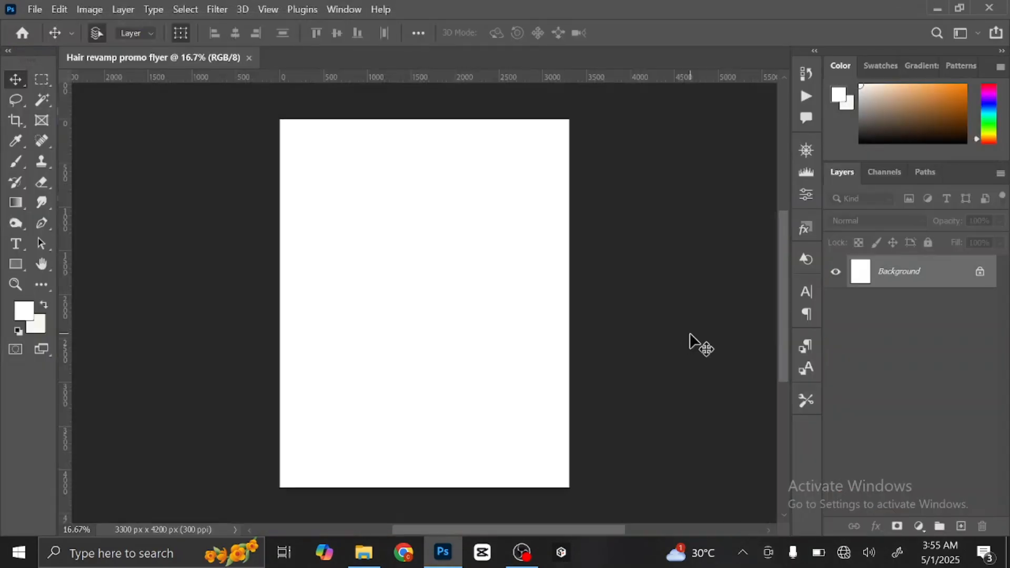
# Set the foreground colour to fff6ed and fill the Background layer with it
pyautogui.hotkey('ctrl', '0')
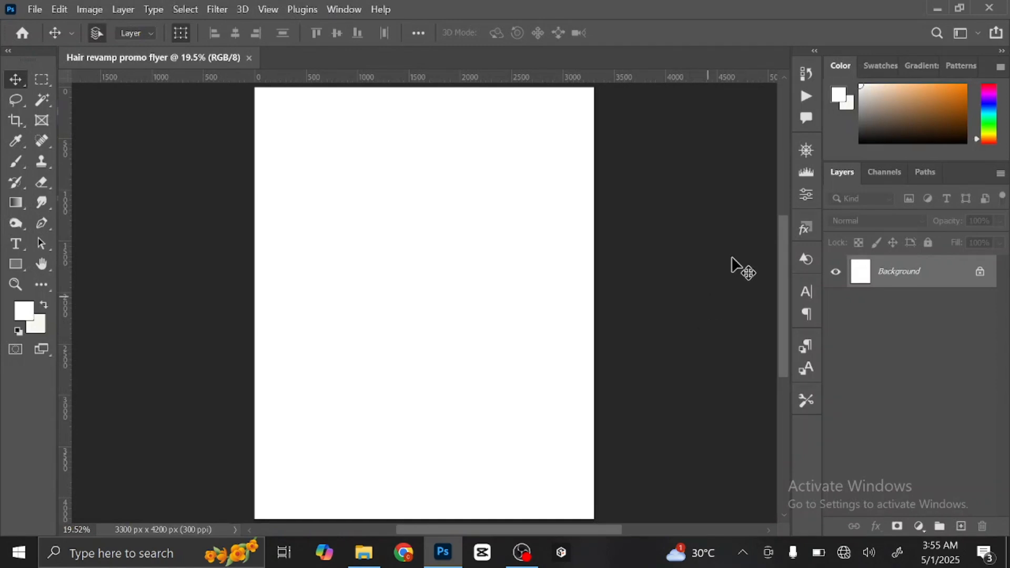
pyautogui.click(841, 96)
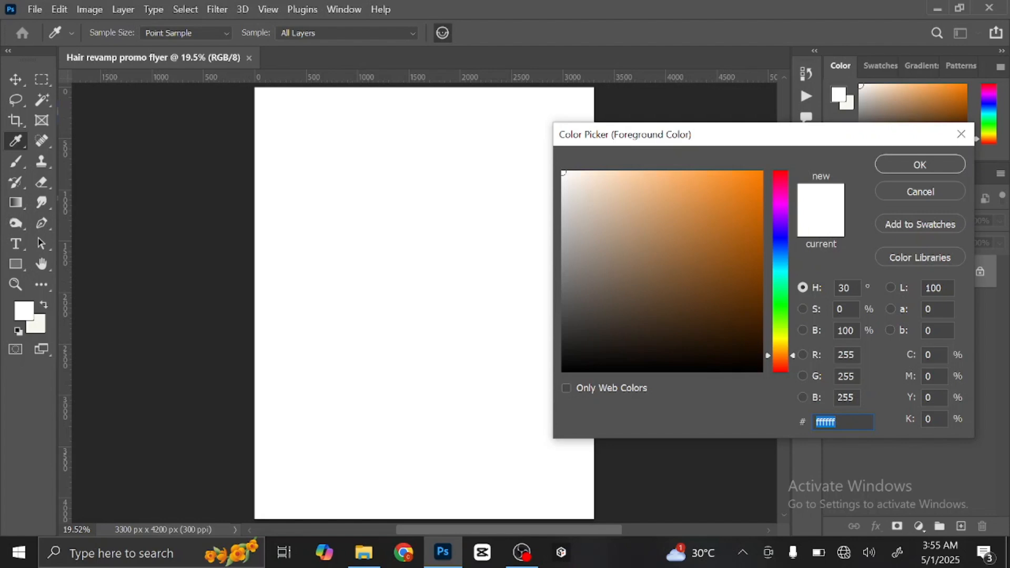
pyautogui.write('ff')
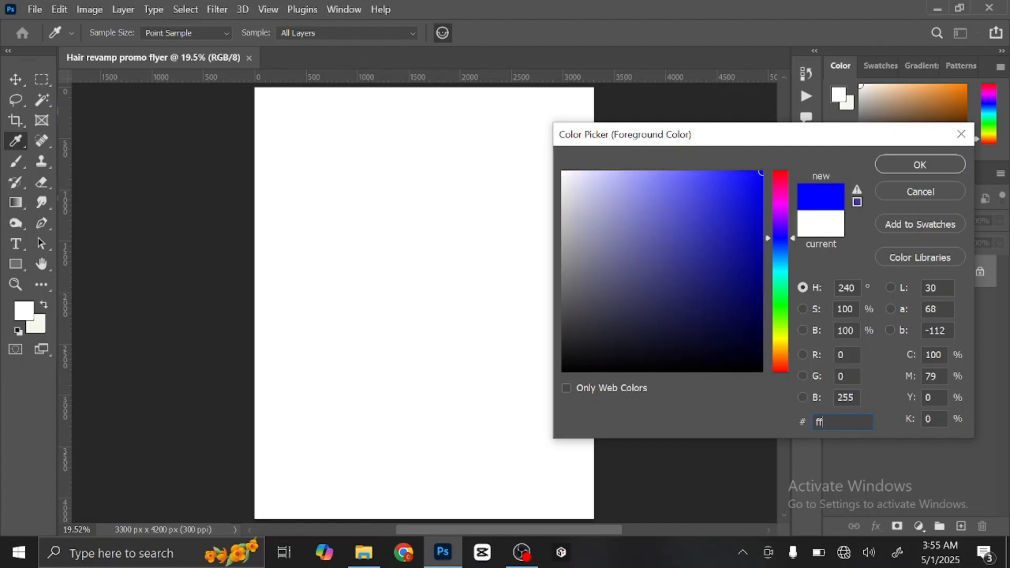
pyautogui.write('f6ed')
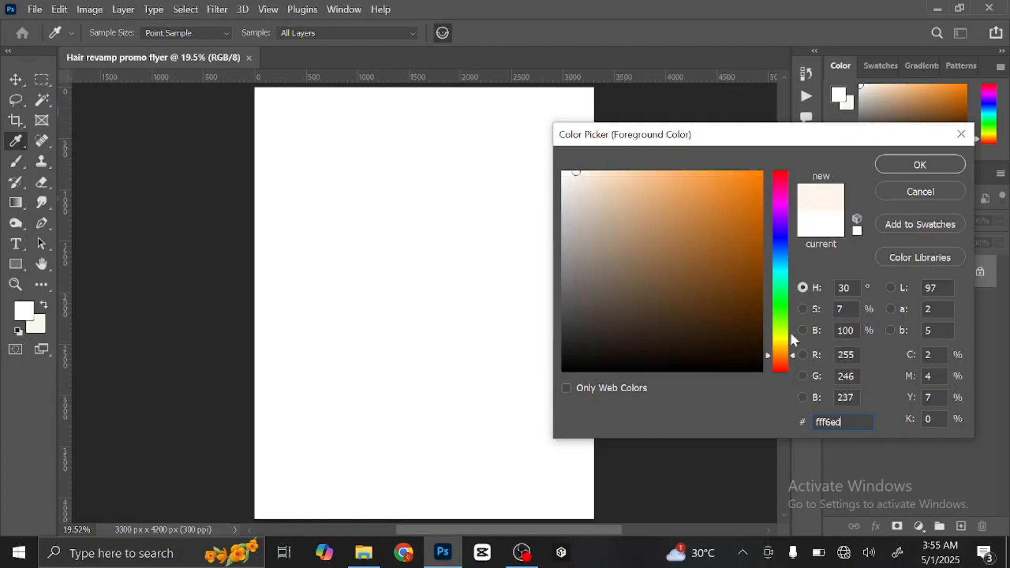
pyautogui.moveTo(844, 423); pyautogui.dragTo(814, 422)
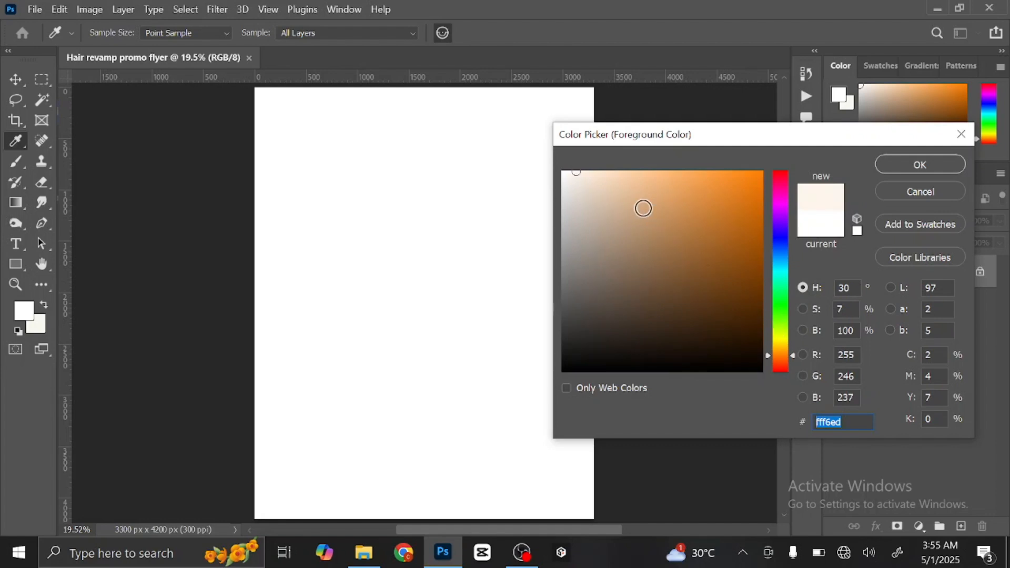
pyautogui.click(898, 166)
pyautogui.press('v')
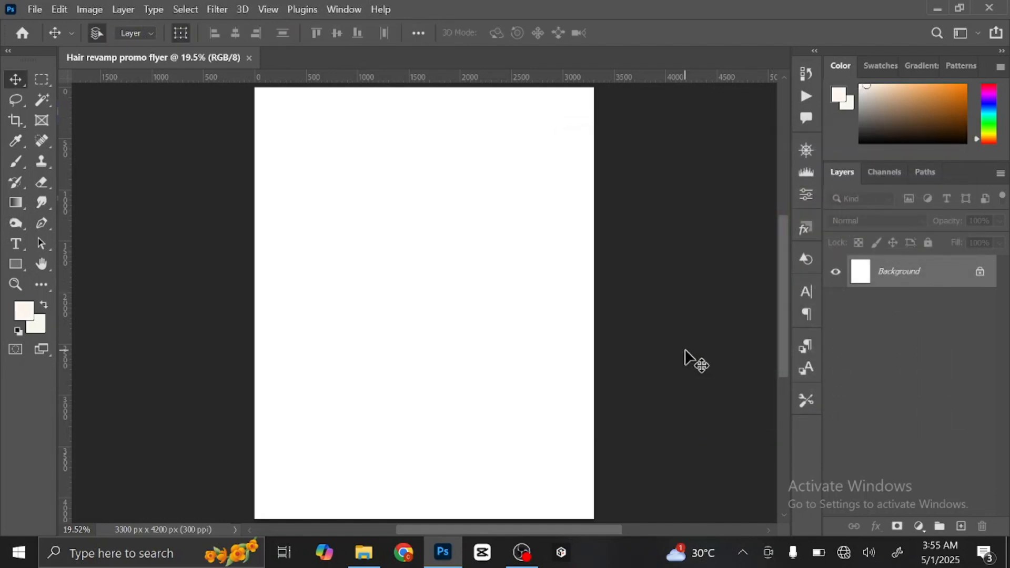
pyautogui.hotkey('alt', 'BackSpace')
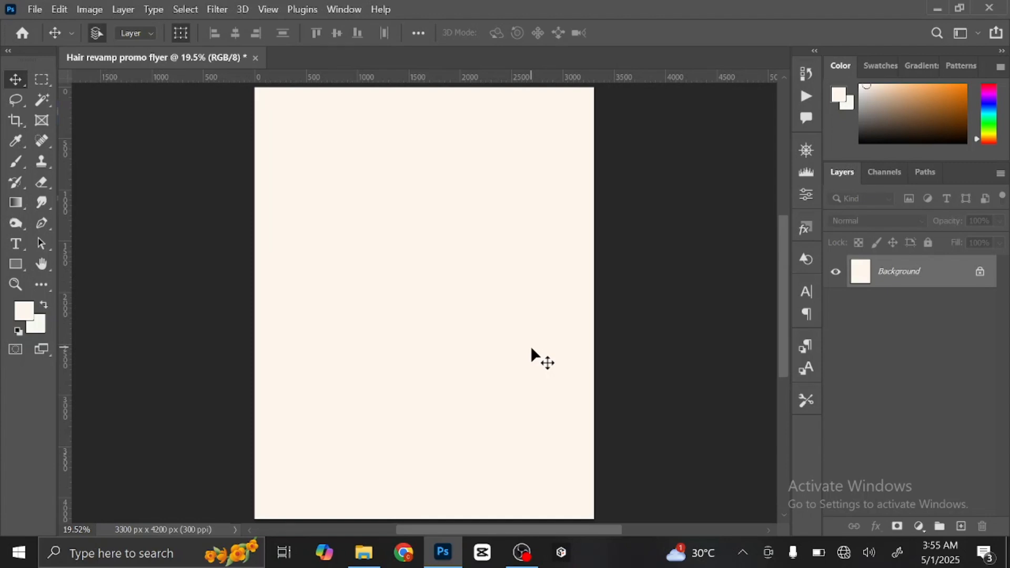
# Add a new layer above the Background and set the foreground colour to ffffff
pyautogui.click(962, 527)
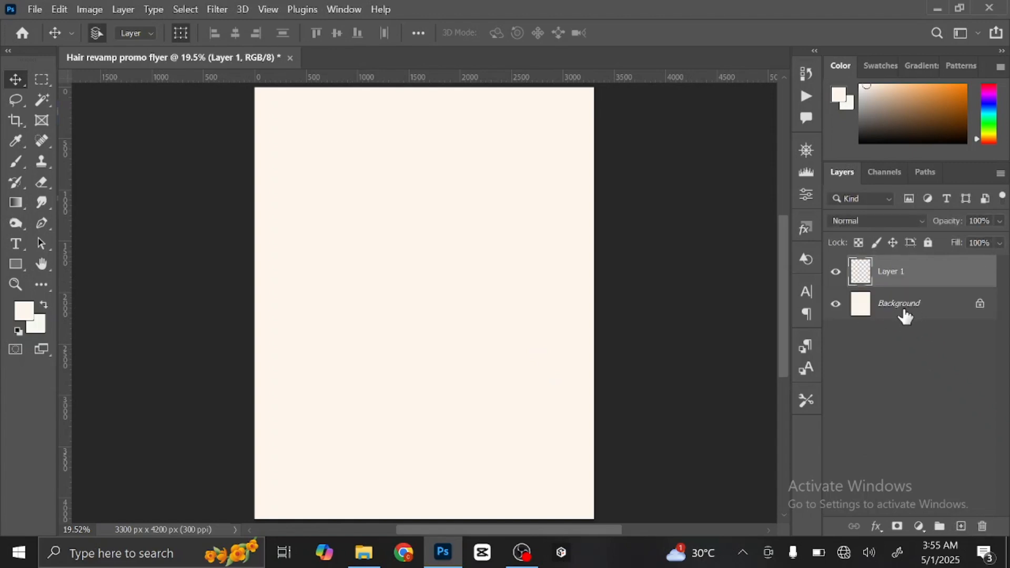
pyautogui.click(842, 99)
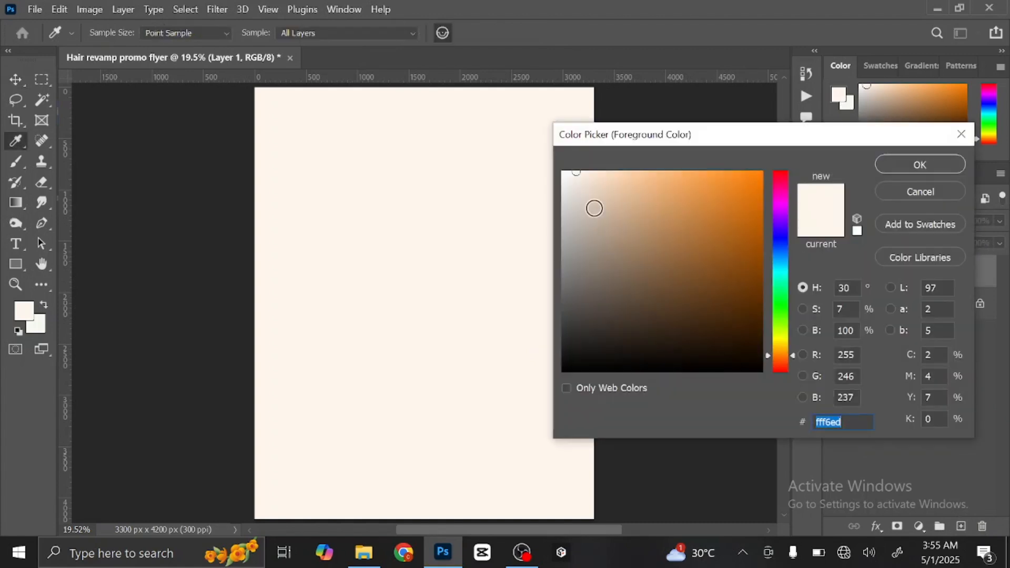
pyautogui.write('ffffff')
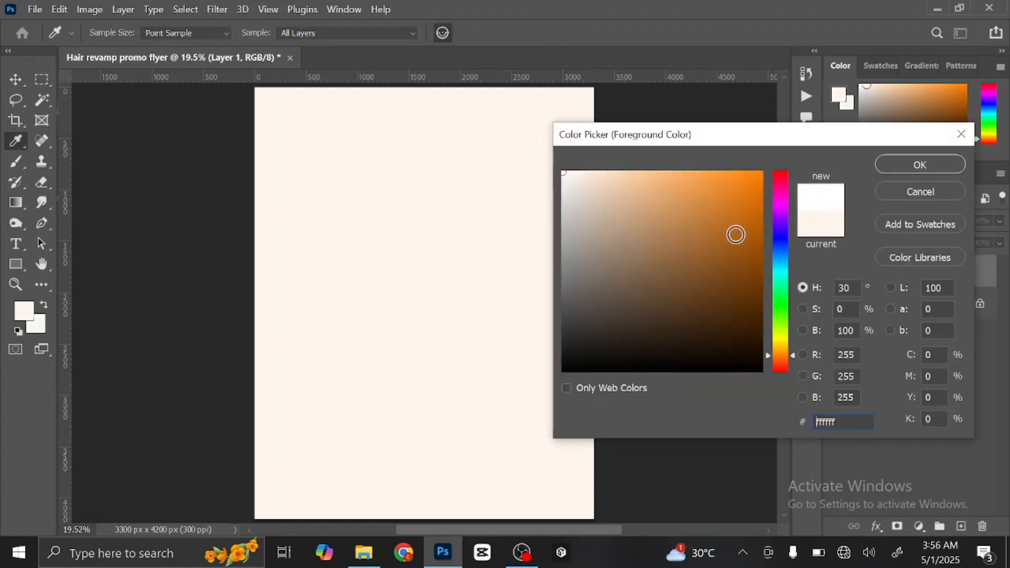
pyautogui.click(910, 165)
pyautogui.press('v')
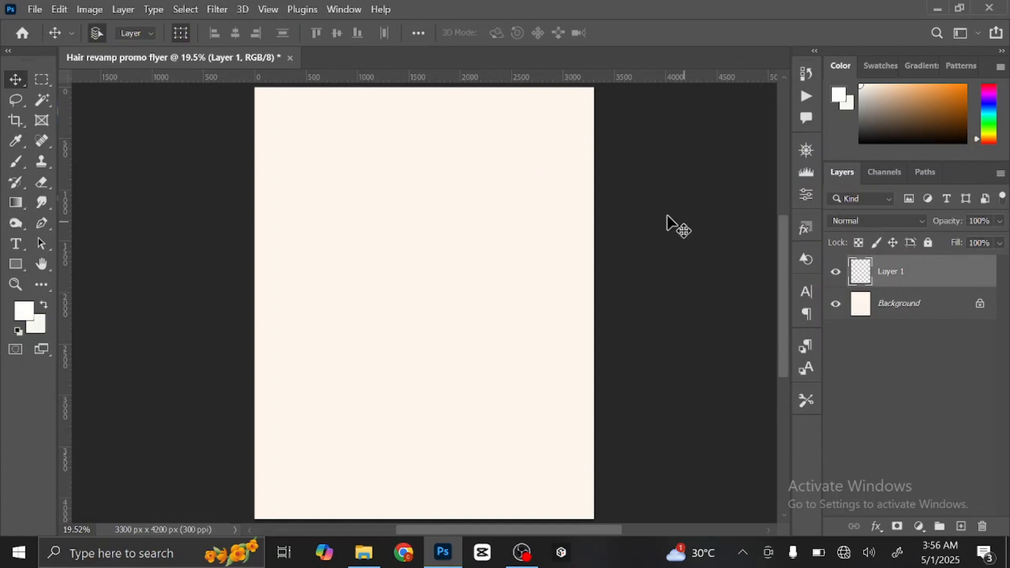
# Enlarge the soft Brush to 5000 px and paint one white glow on the new layer, right of the canvas centre
pyautogui.click(18, 162)
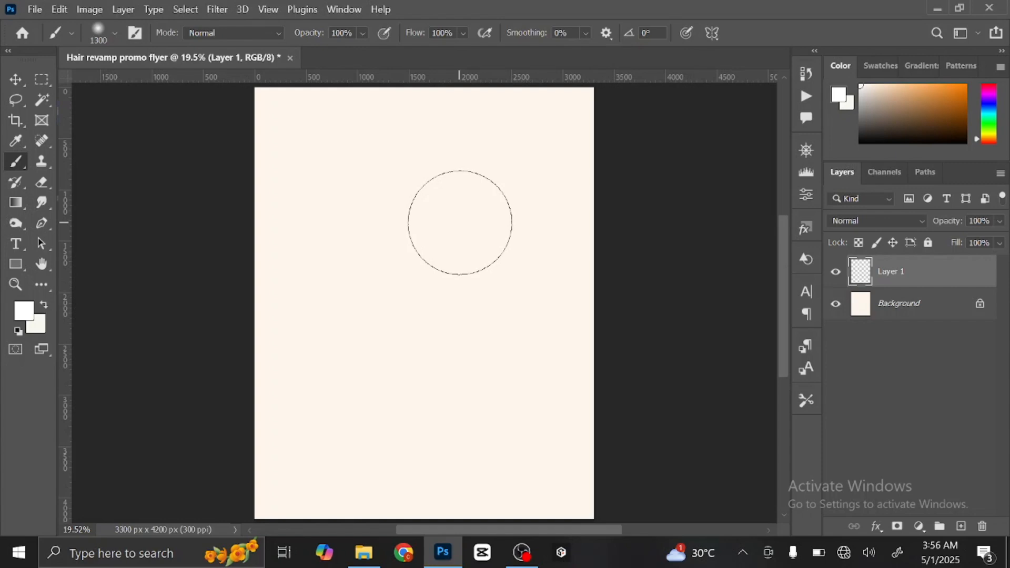
pyautogui.press(']')
pyautogui.press(']')
pyautogui.press(']')
pyautogui.press(']')
pyautogui.press(']')
pyautogui.press(']')
pyautogui.press(']')
pyautogui.press(']')
pyautogui.press(']')
pyautogui.press(']')
pyautogui.press(']')
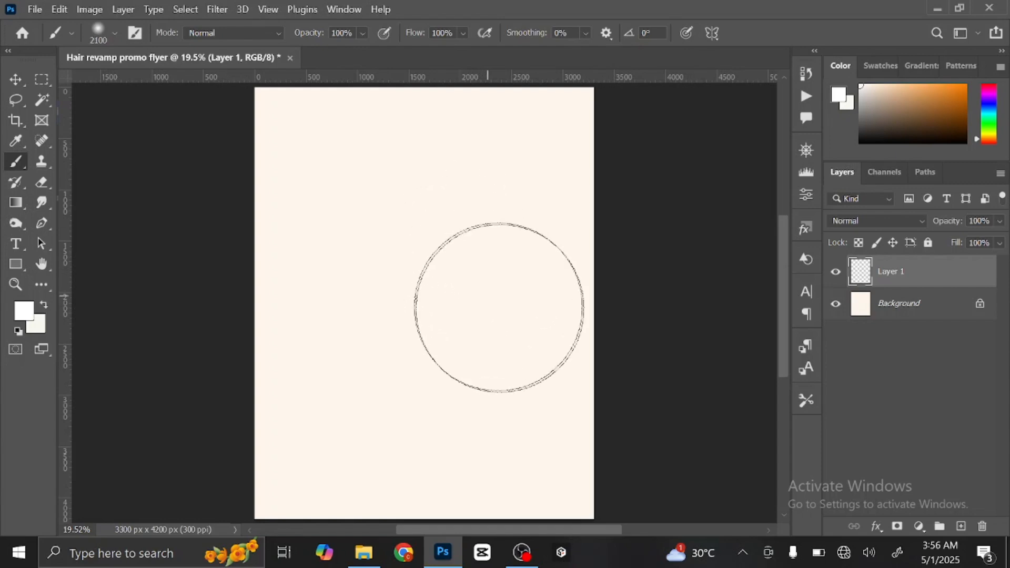
pyautogui.press(']')
pyautogui.press(']')
pyautogui.press(']')
pyautogui.press(']')
pyautogui.press(']')
pyautogui.press(']')
pyautogui.press(']')
pyautogui.press(']')
pyautogui.press(']')
pyautogui.press(']')
pyautogui.press(']')
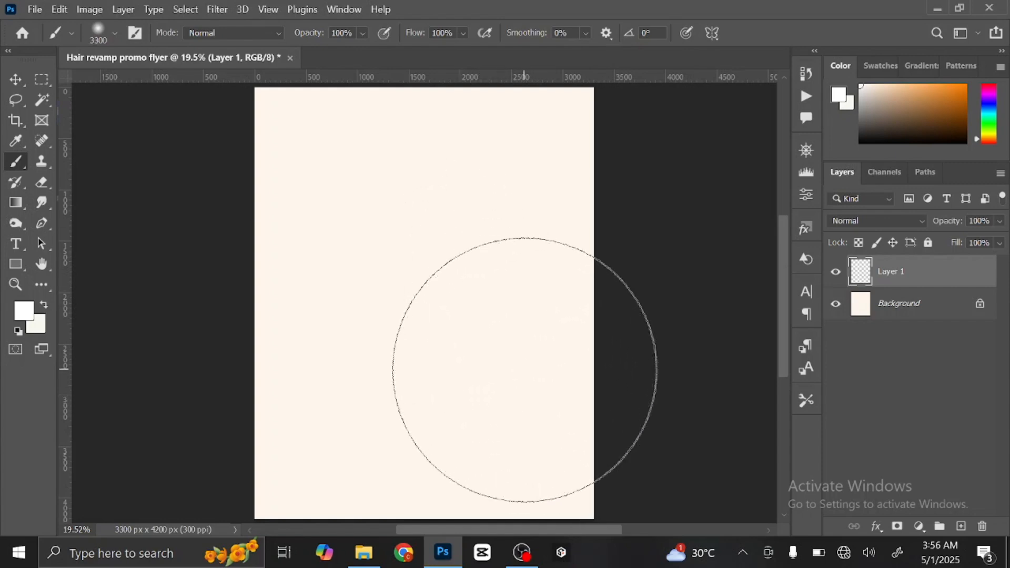
pyautogui.press(']')
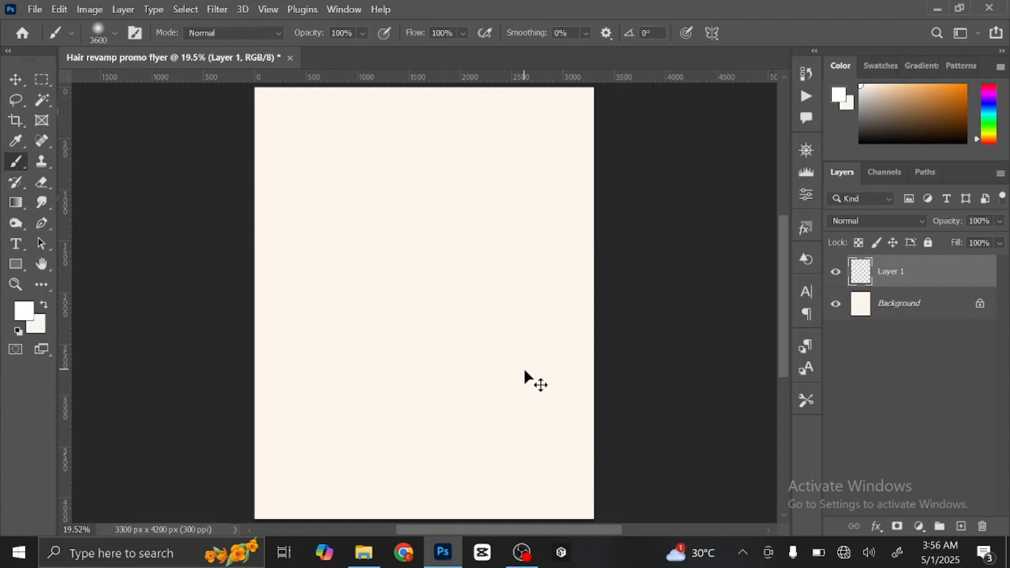
pyautogui.hotkey('ctrl', '-')
pyautogui.press(']')
pyautogui.press(']')
pyautogui.press(']')
pyautogui.press(']')
pyautogui.press(']')
pyautogui.press(']')
pyautogui.press(']')
pyautogui.press(']')
pyautogui.press(']')
pyautogui.press(']')
pyautogui.press(']')
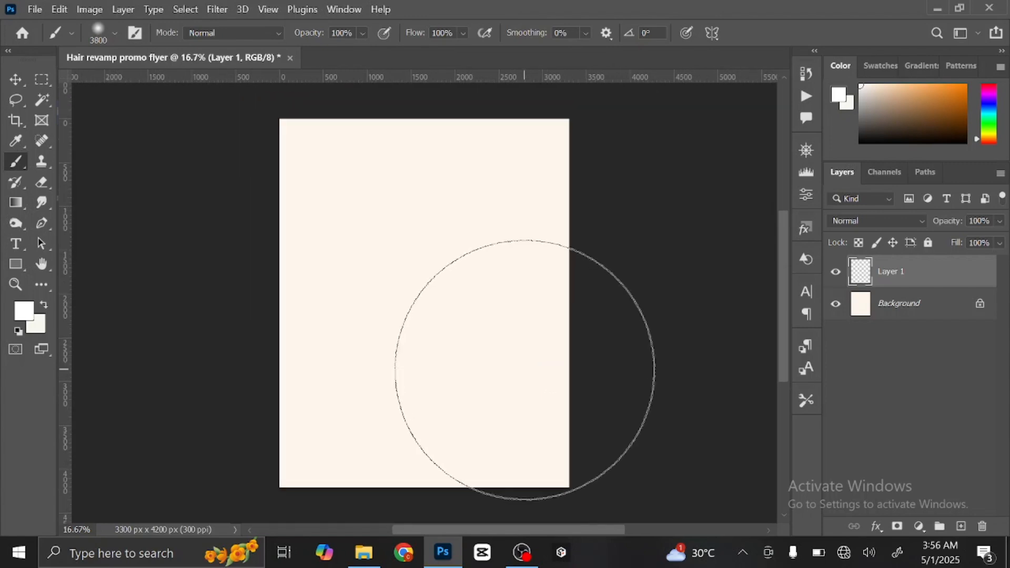
pyautogui.press(']')
pyautogui.press(']')
pyautogui.press(']')
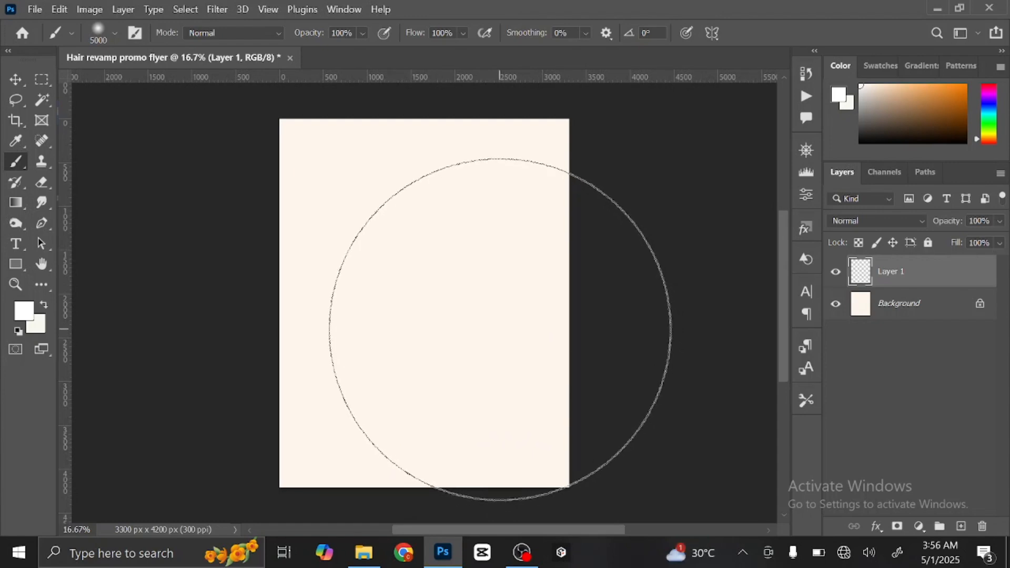
pyautogui.click(501, 329)
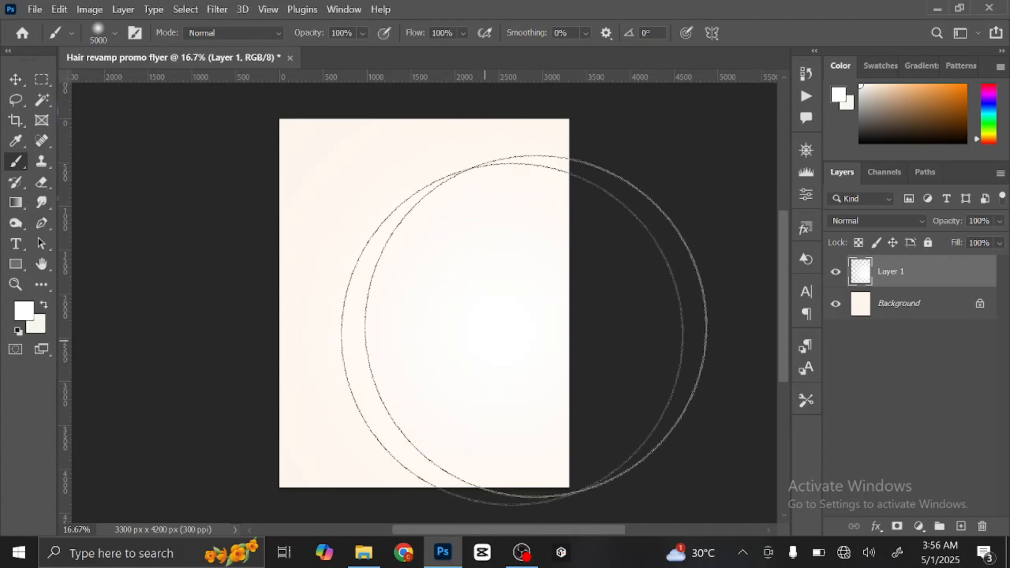
# Reduce the brush size to about 1000 px and switch to the Move tool
pyautogui.press('[')
pyautogui.press('[')
pyautogui.press('[')
pyautogui.press('[')
pyautogui.press('[')
pyautogui.press('[')
pyautogui.press('[')
pyautogui.press('[')
pyautogui.press('[')
pyautogui.press('[')
pyautogui.press('[')
pyautogui.press('[')
pyautogui.press('[')
pyautogui.press('[')
pyautogui.press('[')
pyautogui.press('[')
pyautogui.press('[')
pyautogui.press('[')
pyautogui.press('[')
pyautogui.press('[')
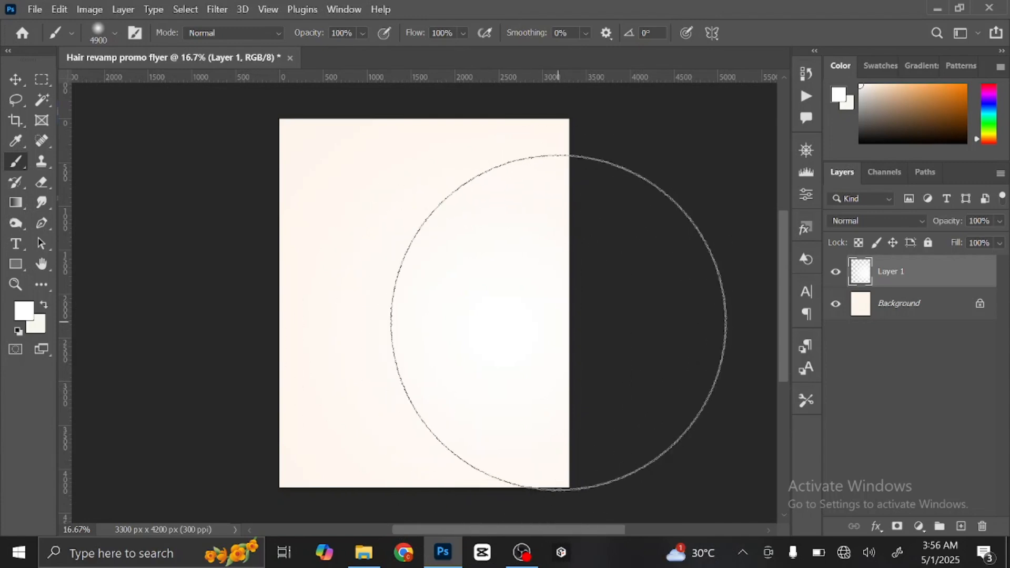
pyautogui.press('[')
pyautogui.press('[')
pyautogui.press('[')
pyautogui.press('[')
pyautogui.press('[')
pyautogui.press('[')
pyautogui.press('[')
pyautogui.press('[')
pyautogui.press('[')
pyautogui.press('[')
pyautogui.press('[')
pyautogui.press('[')
pyautogui.press('[')
pyautogui.press('[')
pyautogui.press('[')
pyautogui.press('[')
pyautogui.press('[')
pyautogui.press('[')
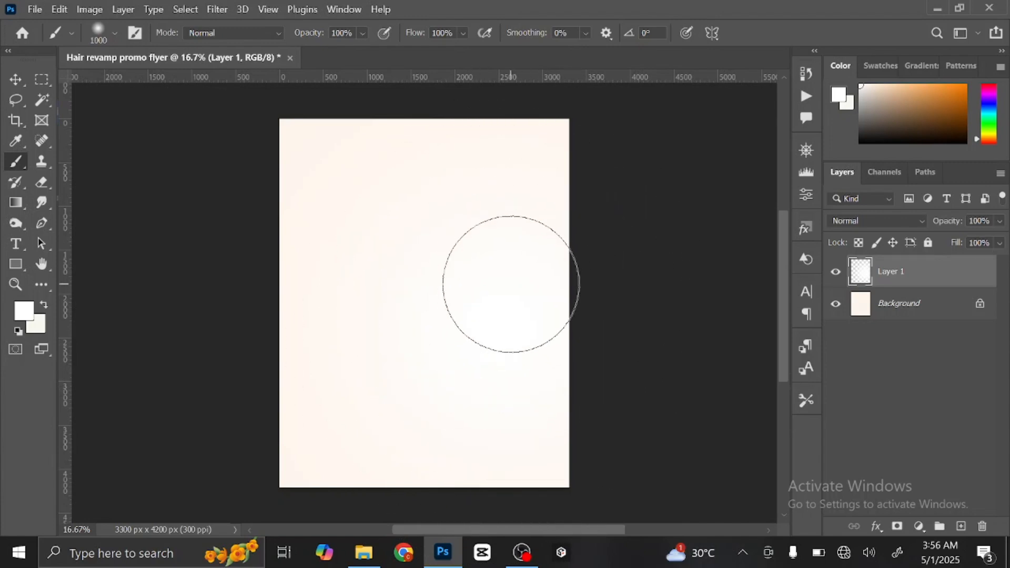
pyautogui.click(14, 78)
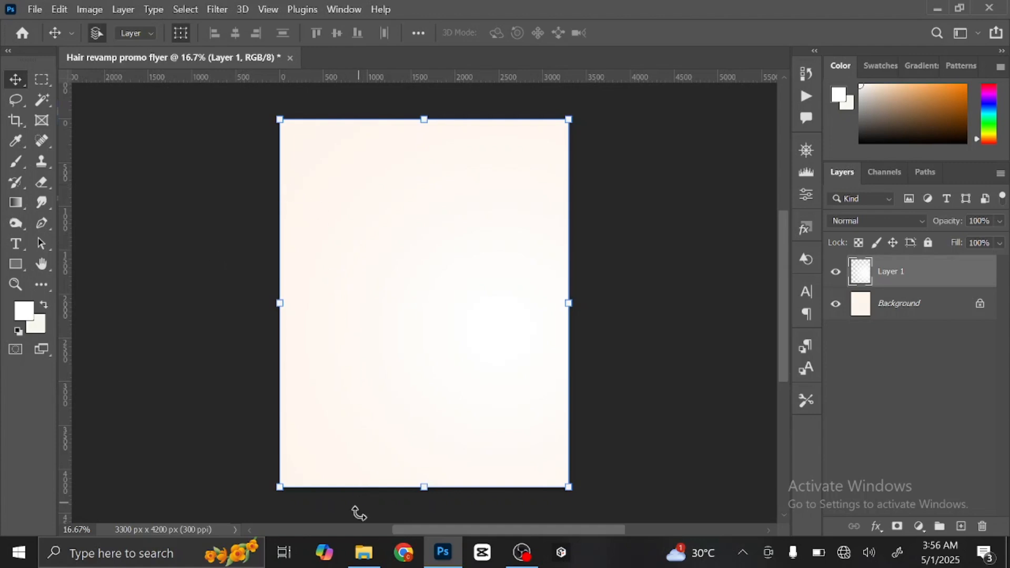
# Place the wavy-haired model PNG in the maroon top from the Hair revamp flyer folder into the Photoshop flyer
pyautogui.click(364, 557)
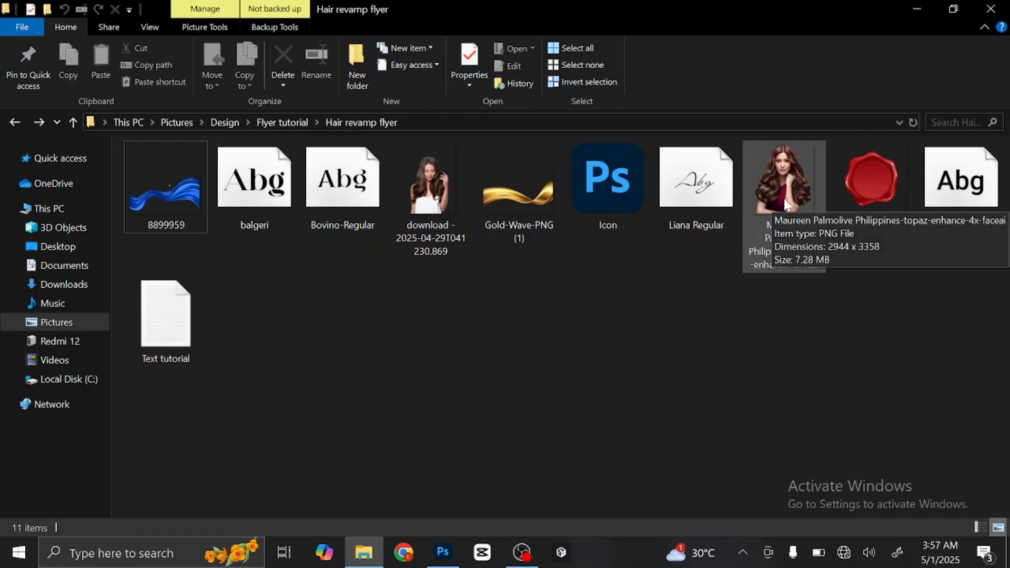
pyautogui.moveTo(786, 204); pyautogui.dragTo(451, 544)
pyautogui.moveTo(448, 553); pyautogui.dragTo(454, 394)
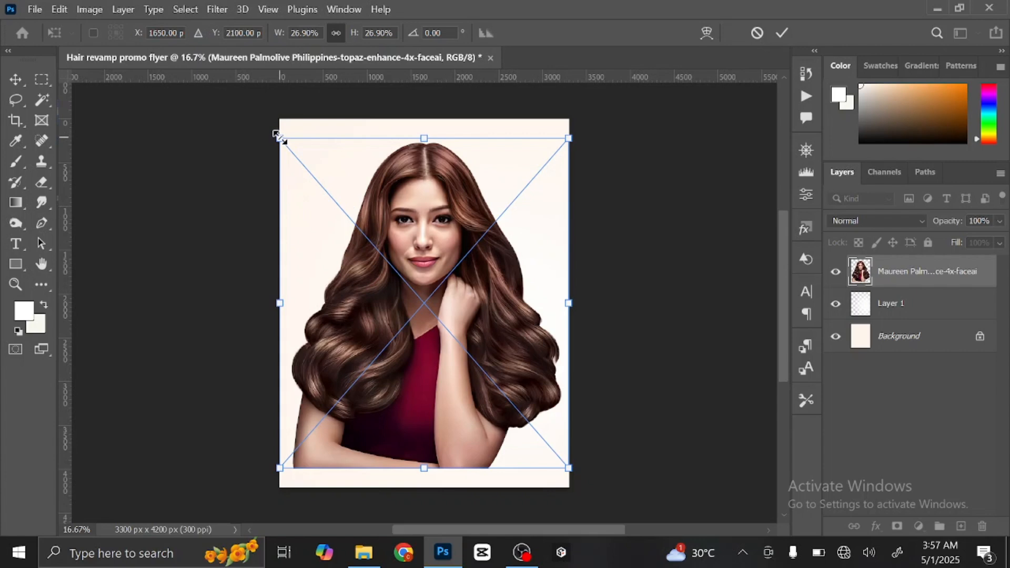
# Scale the model photo to about 24% and position it in the flyer's lower right, extending past the canvas edges
pyautogui.moveTo(277, 136); pyautogui.dragTo(298, 159)
pyautogui.moveTo(400, 279); pyautogui.dragTo(466, 337)
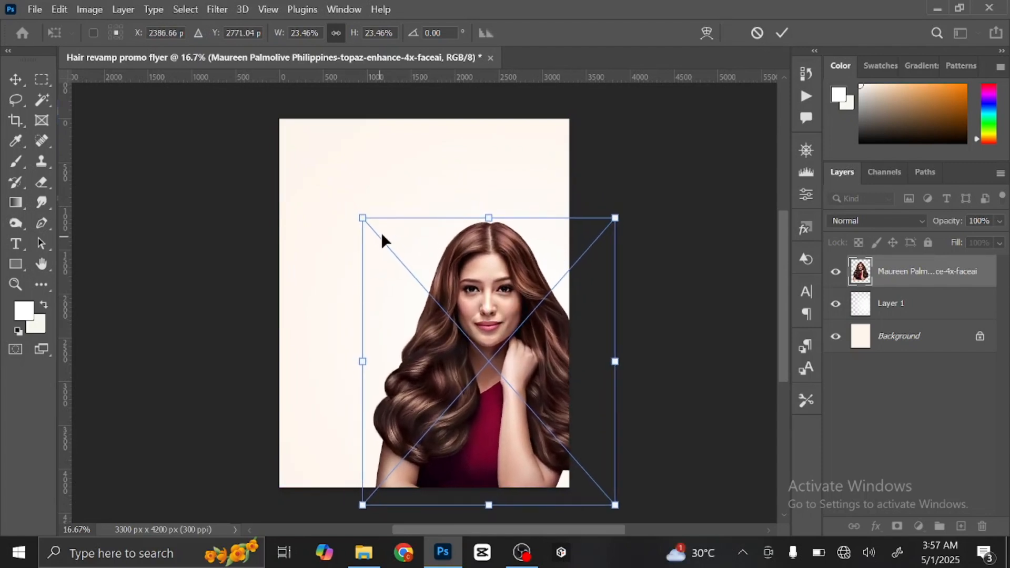
pyautogui.moveTo(361, 216); pyautogui.dragTo(371, 227)
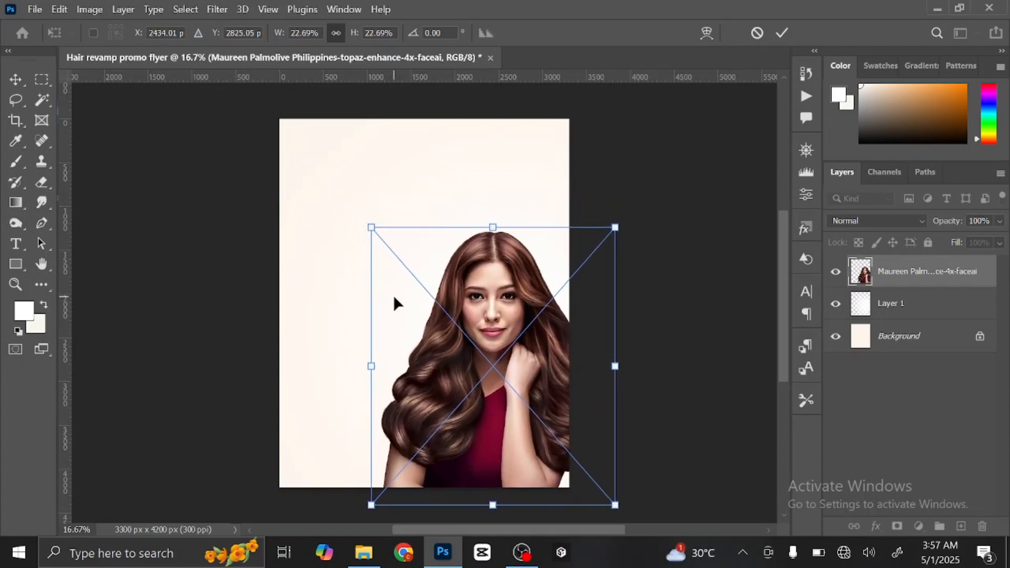
pyautogui.moveTo(425, 332); pyautogui.dragTo(425, 344)
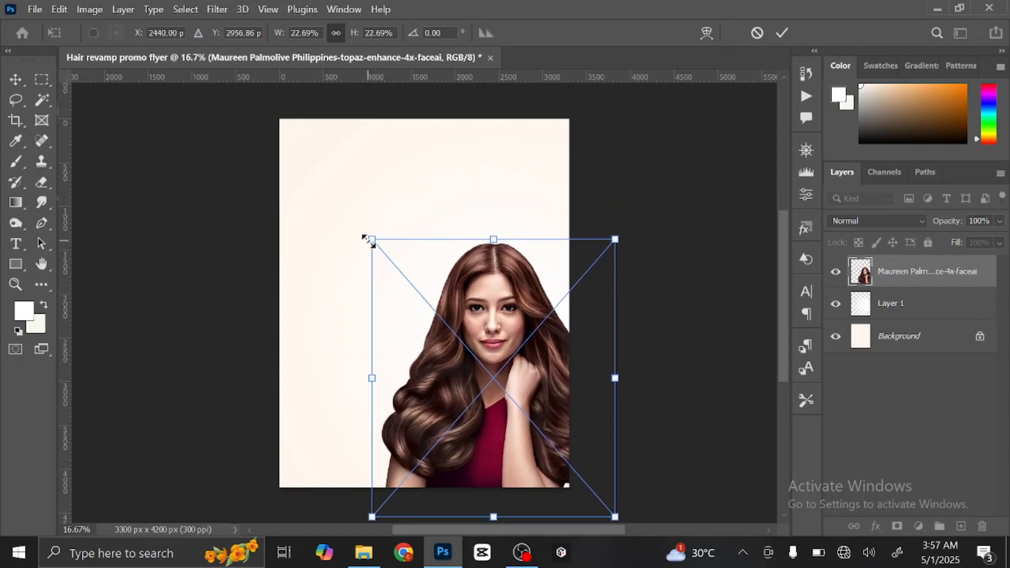
pyautogui.moveTo(368, 239); pyautogui.dragTo(354, 225)
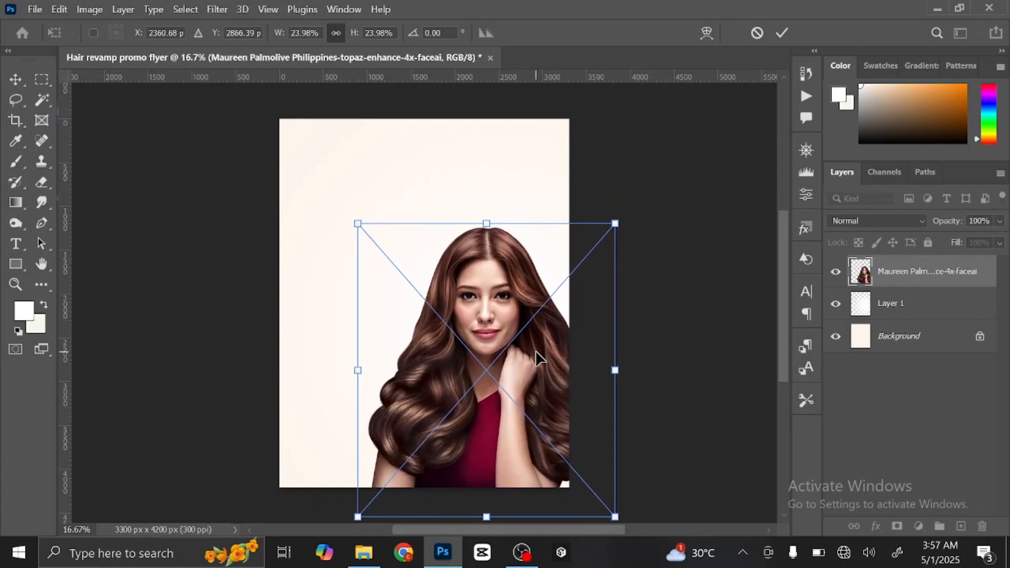
pyautogui.click(783, 32)
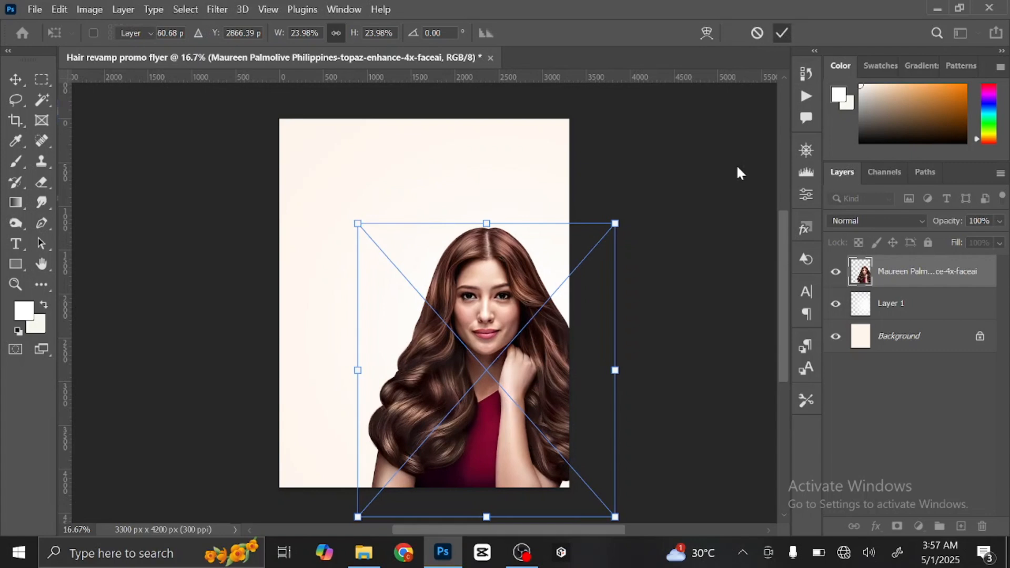
pyautogui.click(706, 187)
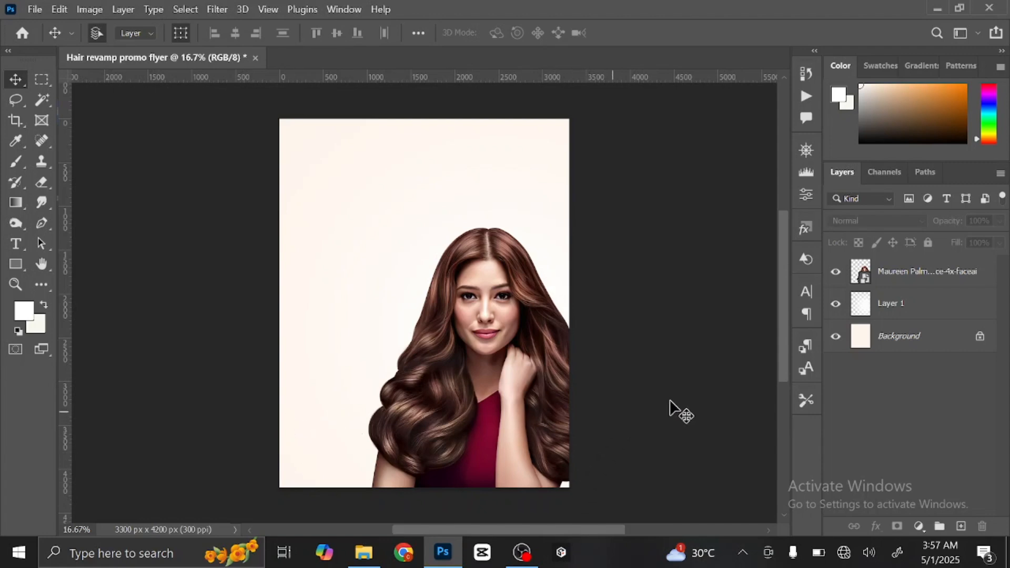
# Rename the placed photo's layer to Model
pyautogui.click(903, 277)
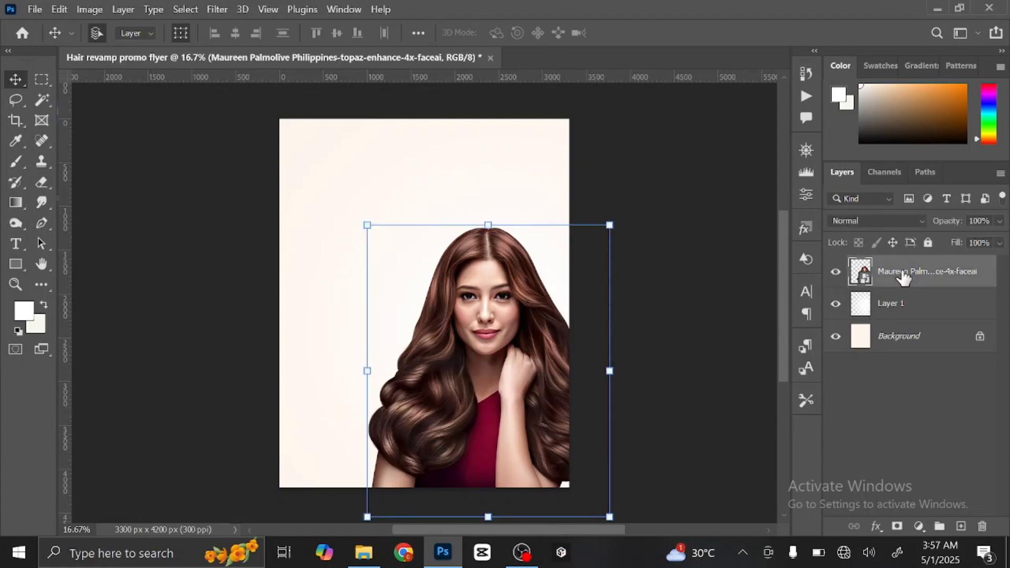
pyautogui.doubleClick(903, 272)
pyautogui.write('Model')
pyautogui.press('Return')
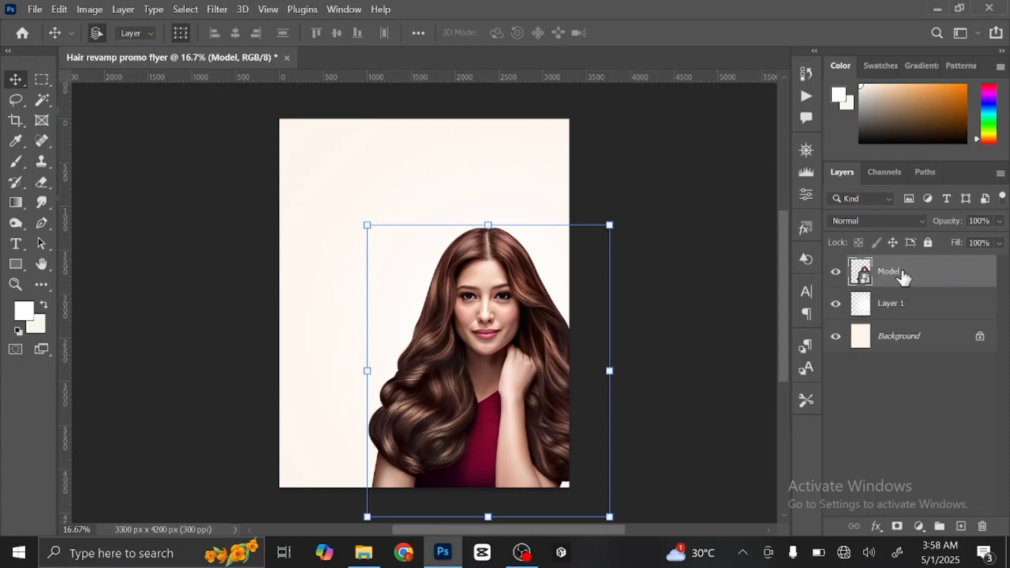
# Add a layer above Model and draw a rectangle about 3639 x 645 px across the bottom of the flyer
pyautogui.click(962, 526)
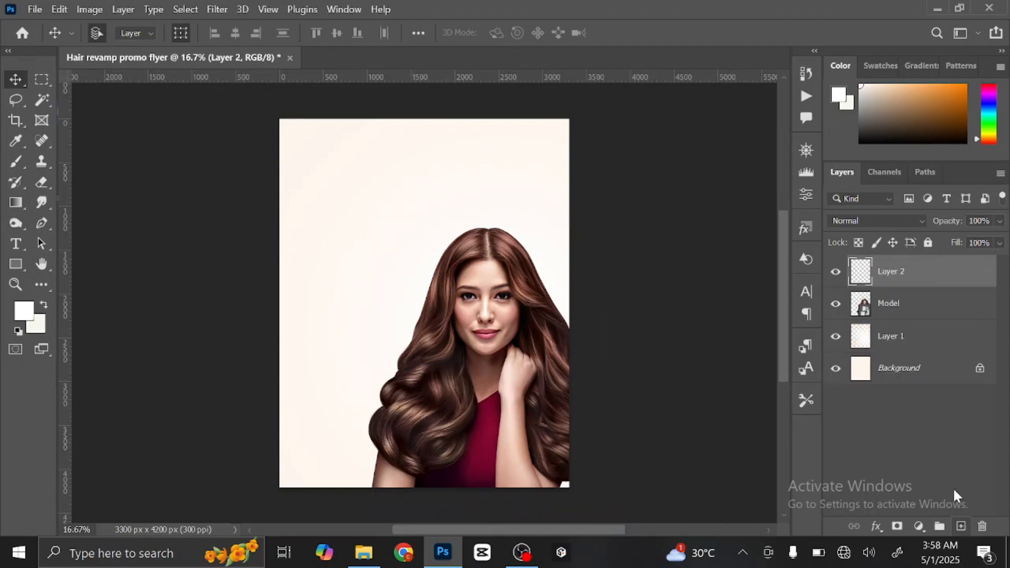
pyautogui.click(18, 267)
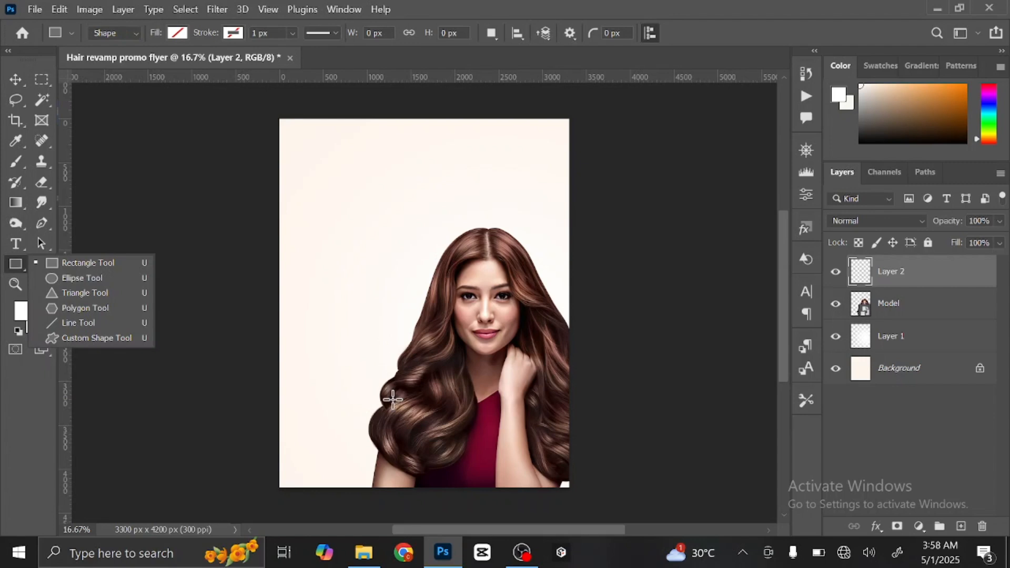
pyautogui.click(266, 442)
pyautogui.moveTo(314, 469); pyautogui.dragTo(585, 498)
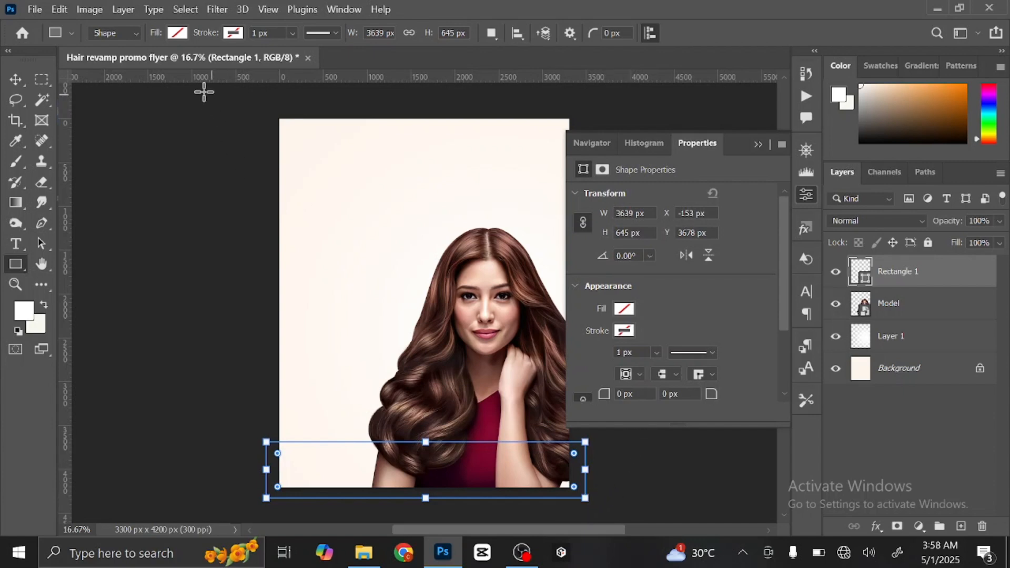
# Fill the bottom rectangle with the recently used dark brown 321f18
pyautogui.click(177, 34)
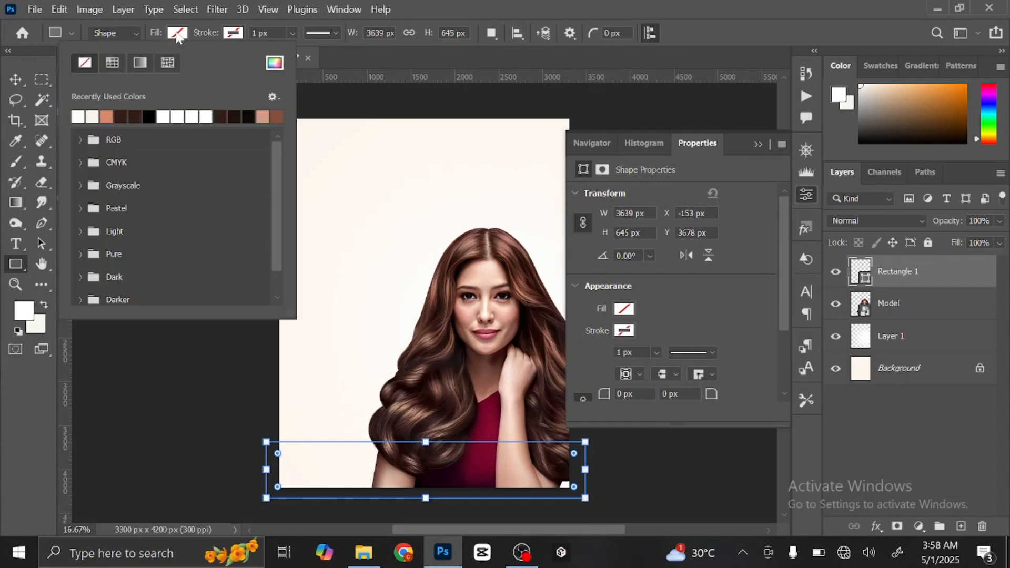
pyautogui.click(121, 116)
pyautogui.click(184, 36)
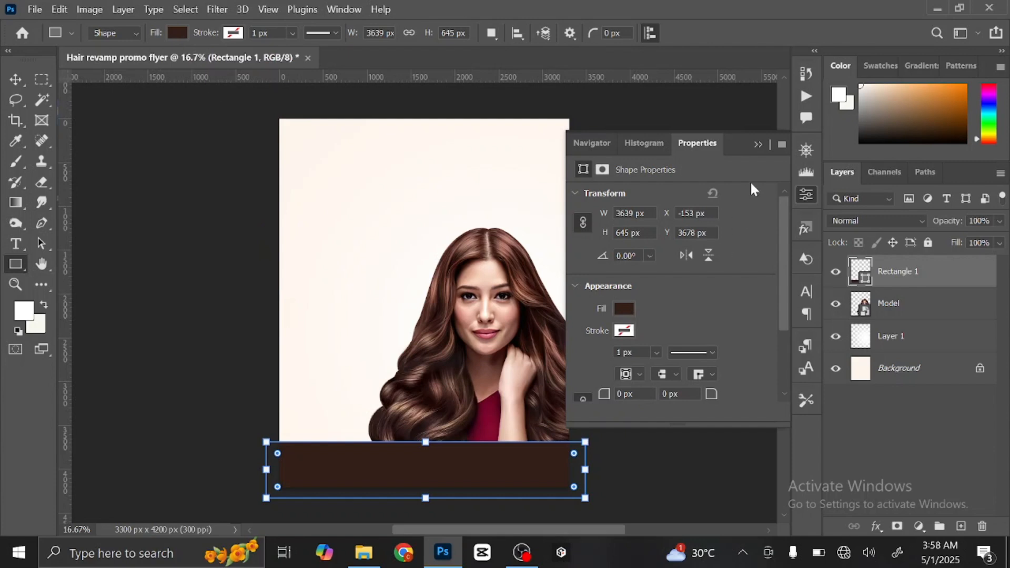
pyautogui.click(759, 144)
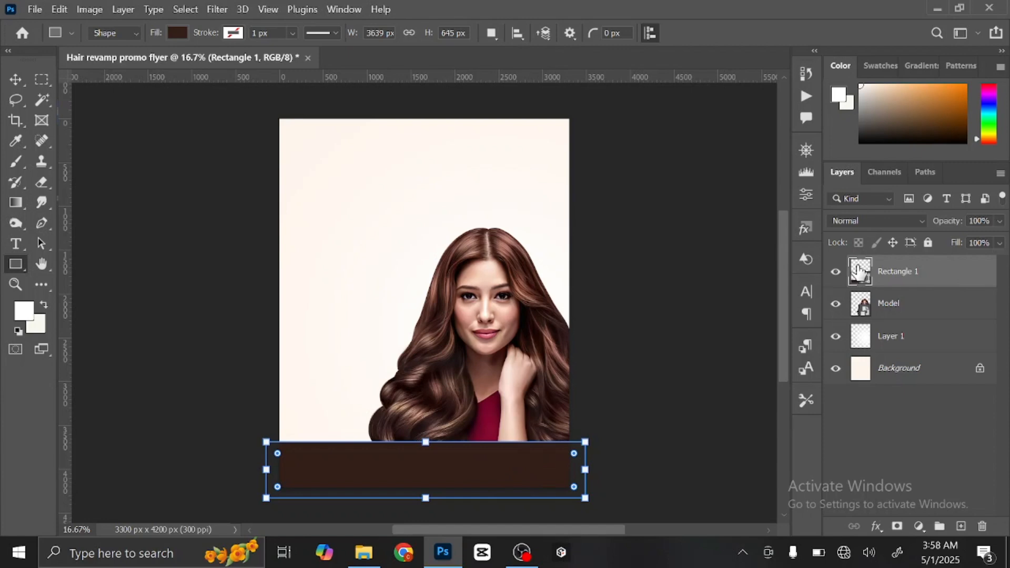
pyautogui.doubleClick(858, 272)
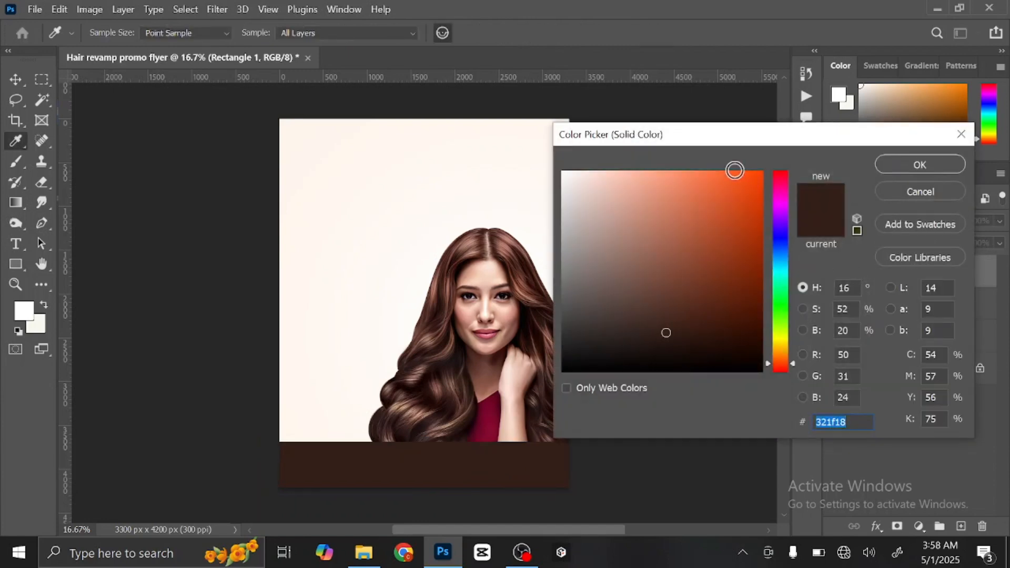
pyautogui.moveTo(729, 141); pyautogui.dragTo(805, 128)
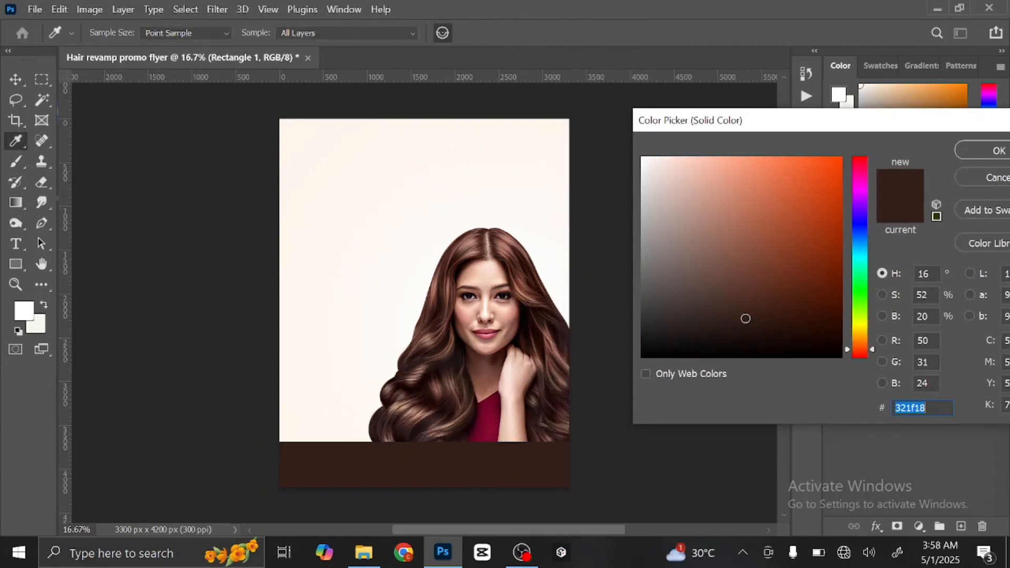
pyautogui.click(980, 151)
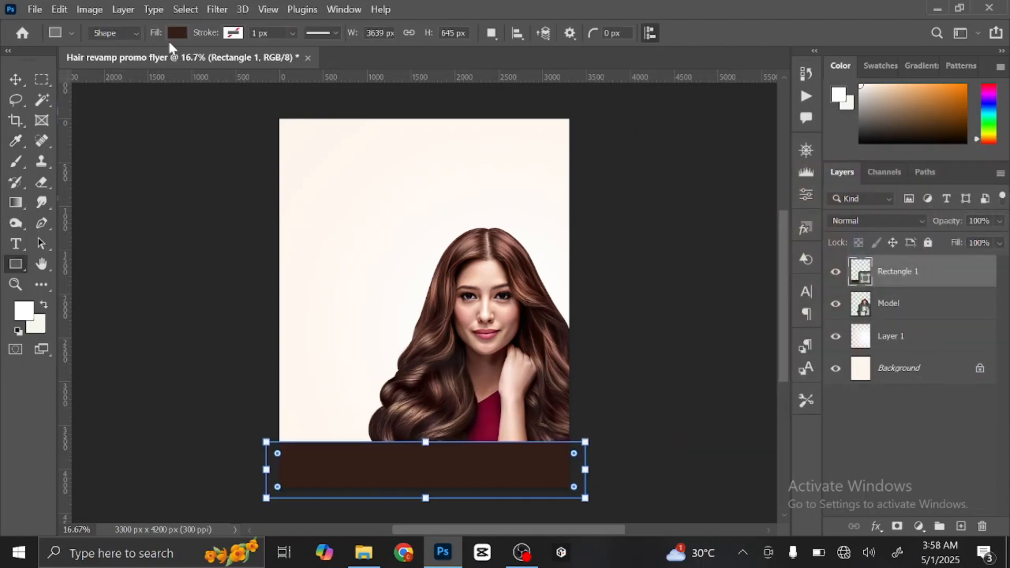
# Nudge the dark brown rectangle up about 60 px with the Move tool
pyautogui.click(15, 80)
pyautogui.hotkey('shift', 'Up')
pyautogui.hotkey('shift', 'Up')
pyautogui.hotkey('shift', 'Up')
pyautogui.hotkey('shift', 'Up')
pyautogui.hotkey('shift', 'Up')
pyautogui.hotkey('shift', 'Up')
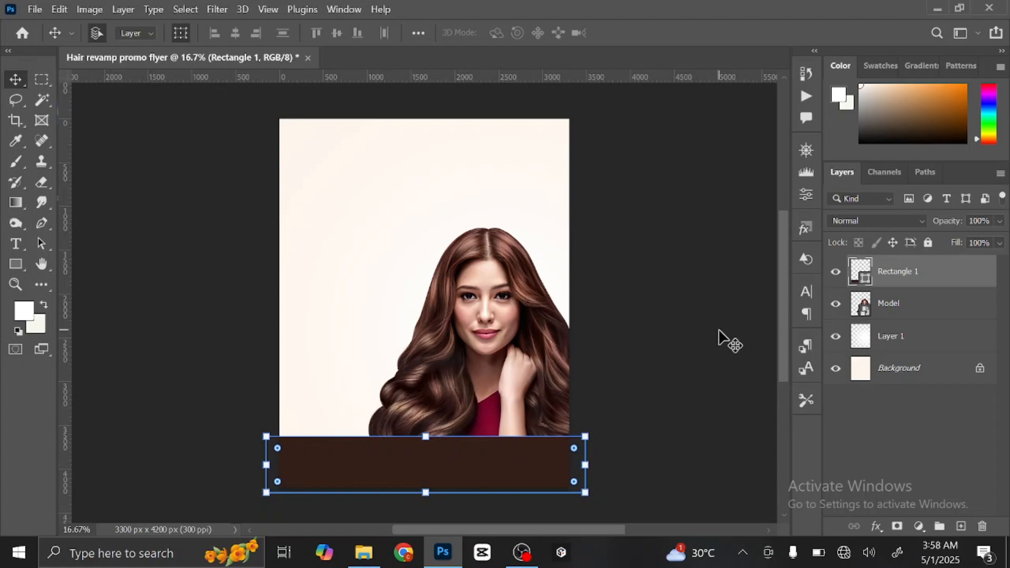
# Duplicate Rectangle 1, place the copy beneath the original, and nudge it up about 70 px
pyautogui.hotkey('ctrl', 'j')
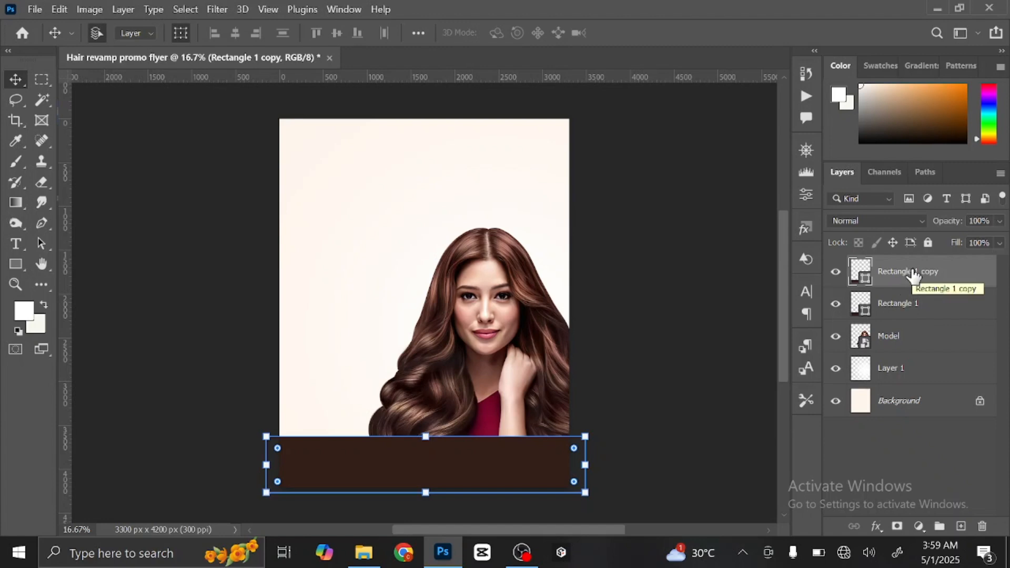
pyautogui.moveTo(914, 275); pyautogui.dragTo(916, 319)
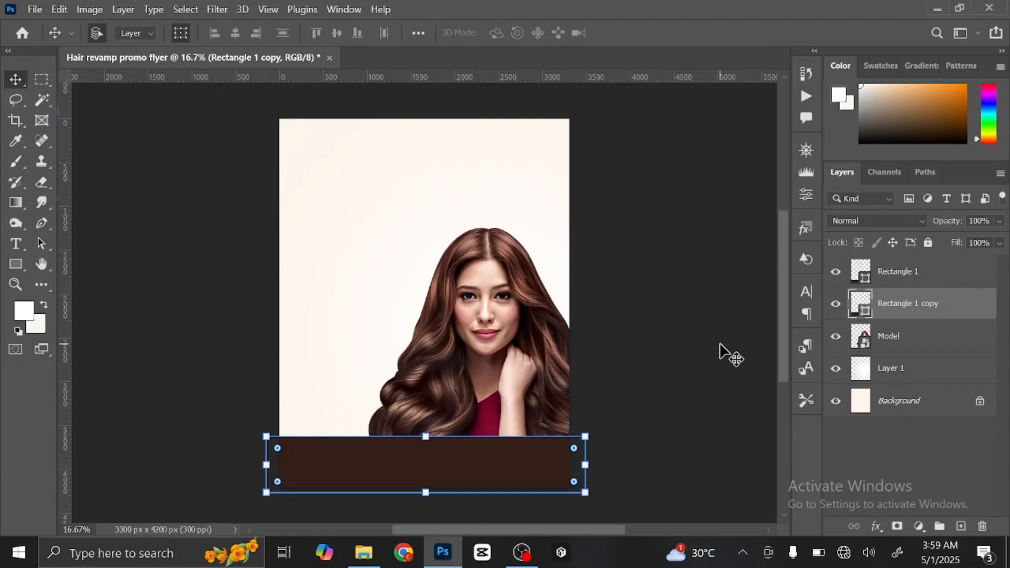
pyautogui.hotkey('shift', 'Up')
pyautogui.hotkey('shift', 'Up')
pyautogui.hotkey('shift', 'Up')
pyautogui.hotkey('shift', 'Up')
pyautogui.hotkey('shift', 'Up')
pyautogui.hotkey('shift', 'Up')
pyautogui.hotkey('shift', 'Up')
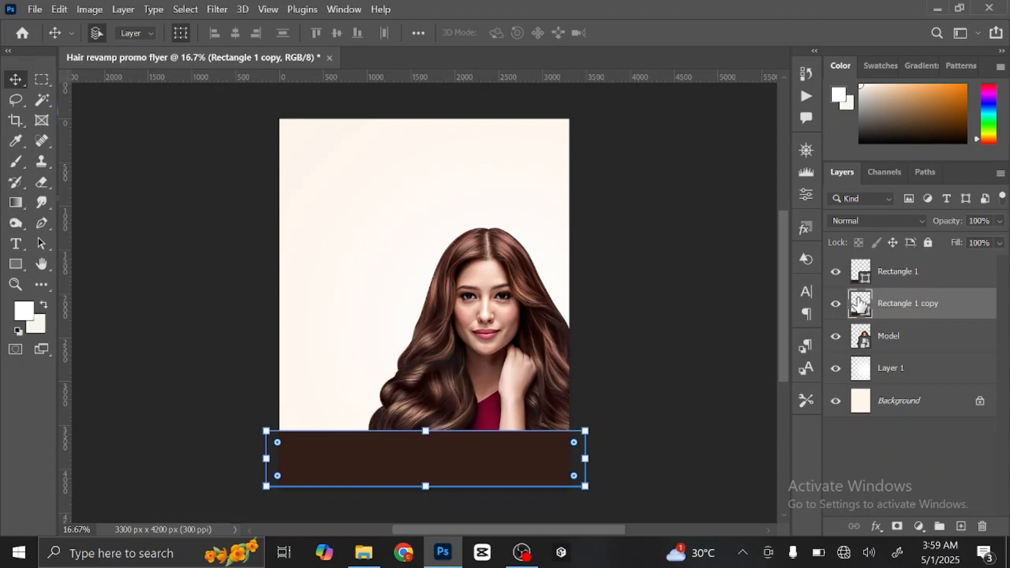
# Recolour the rectangle copy to d98666, nudge it down about 10 px, and deselect it
pyautogui.doubleClick(858, 304)
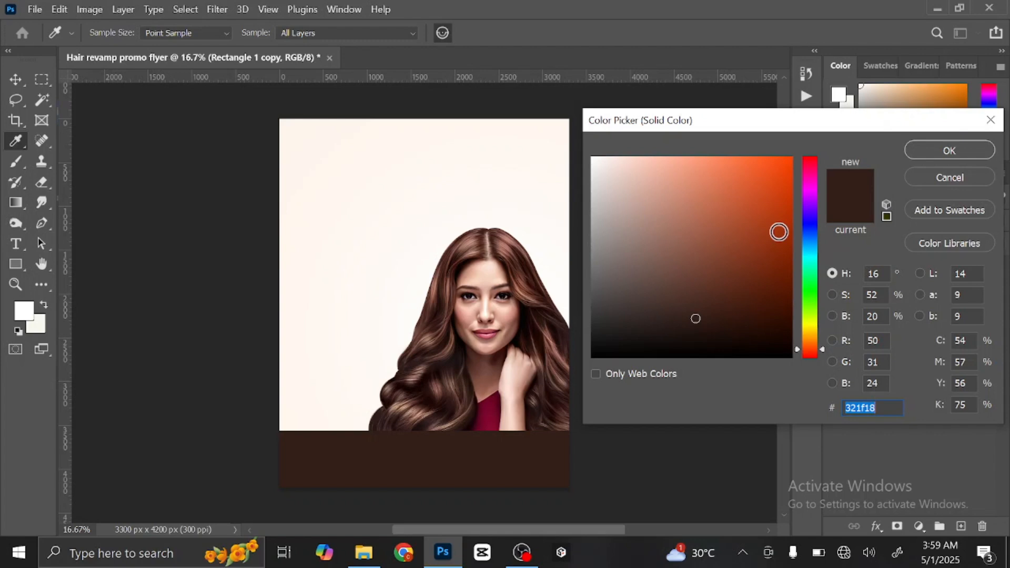
pyautogui.write('d9')
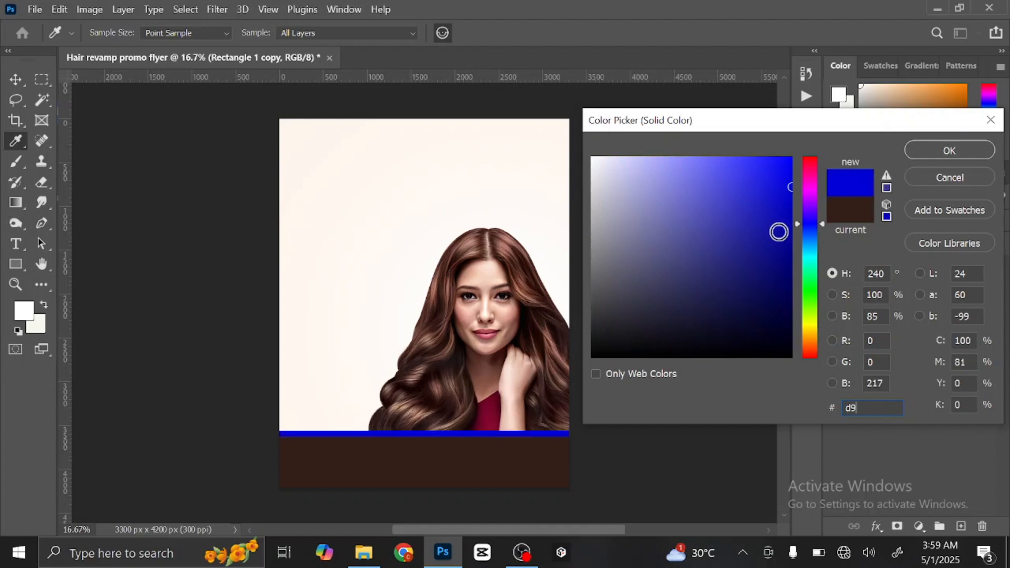
pyautogui.write('8')
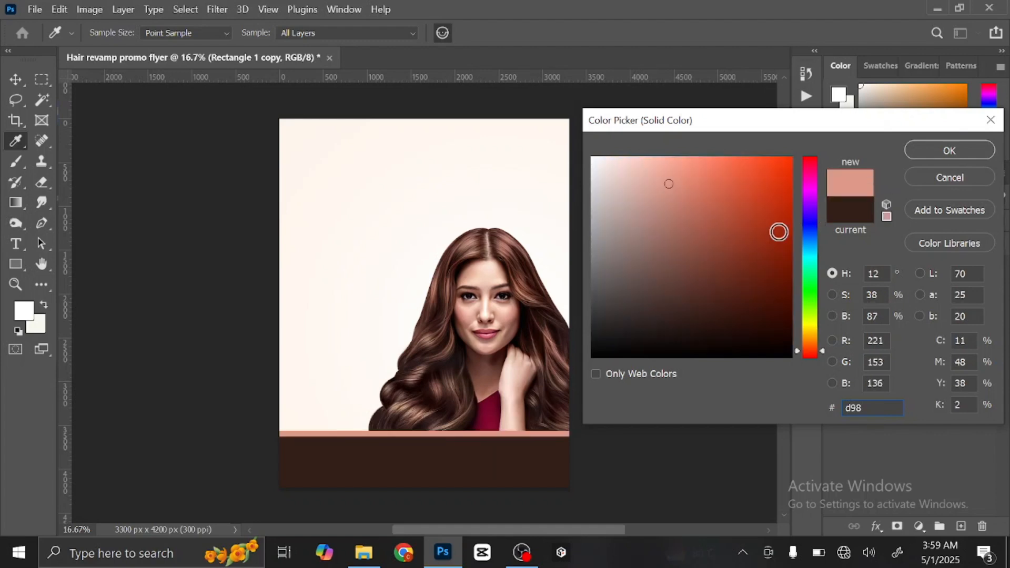
pyautogui.write('666')
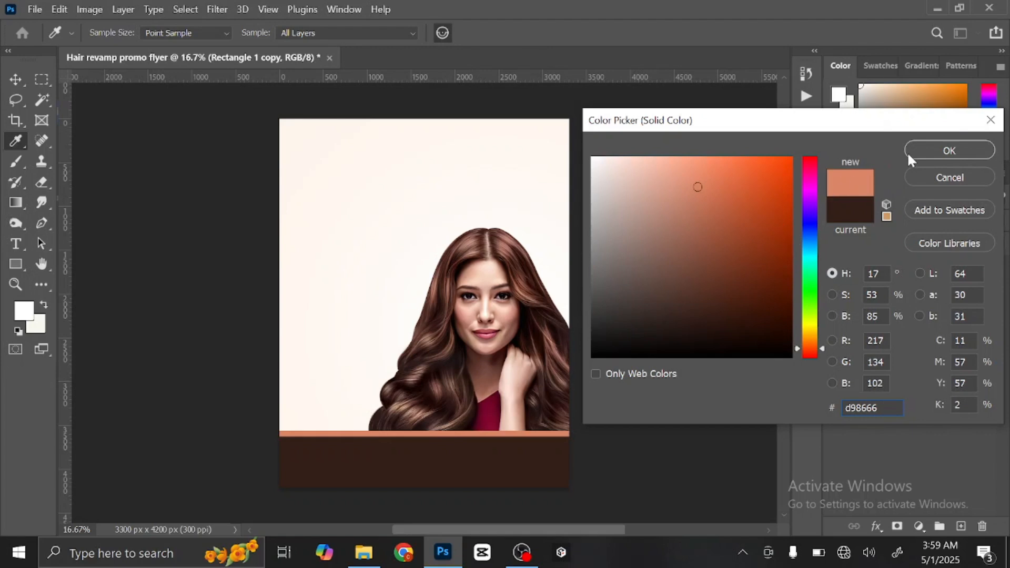
pyautogui.click(936, 150)
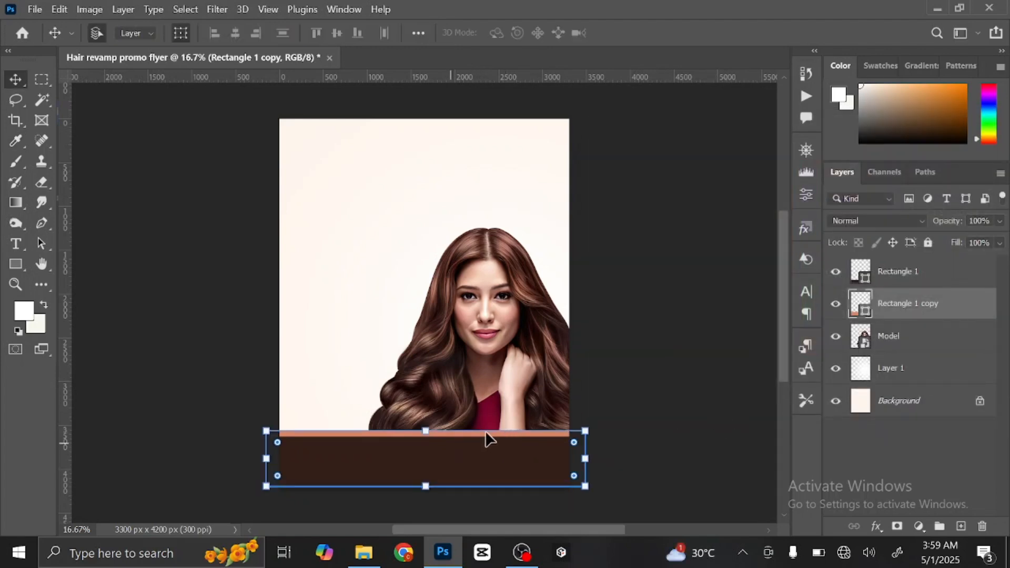
pyautogui.hotkey('shift', 'Down')
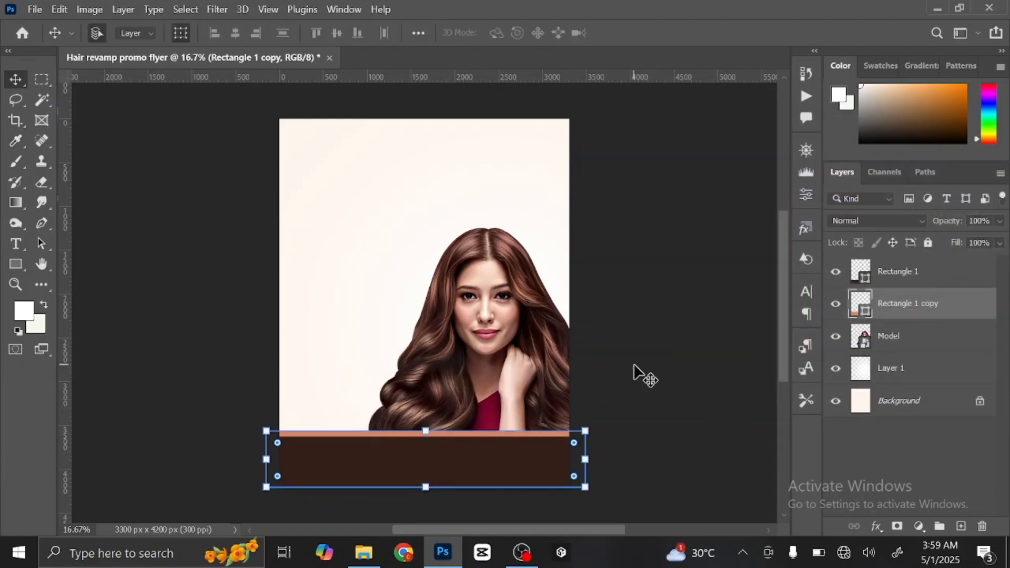
pyautogui.click(635, 371)
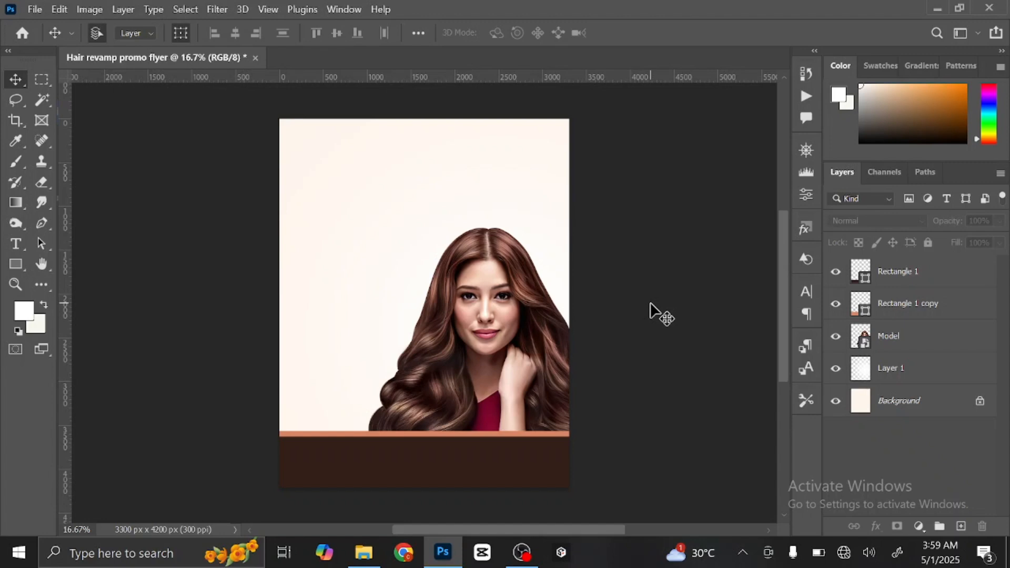
# Place the blue wave image 8899959 from the project folder into the flyer and scale it to about 66.84%
pyautogui.click(366, 559)
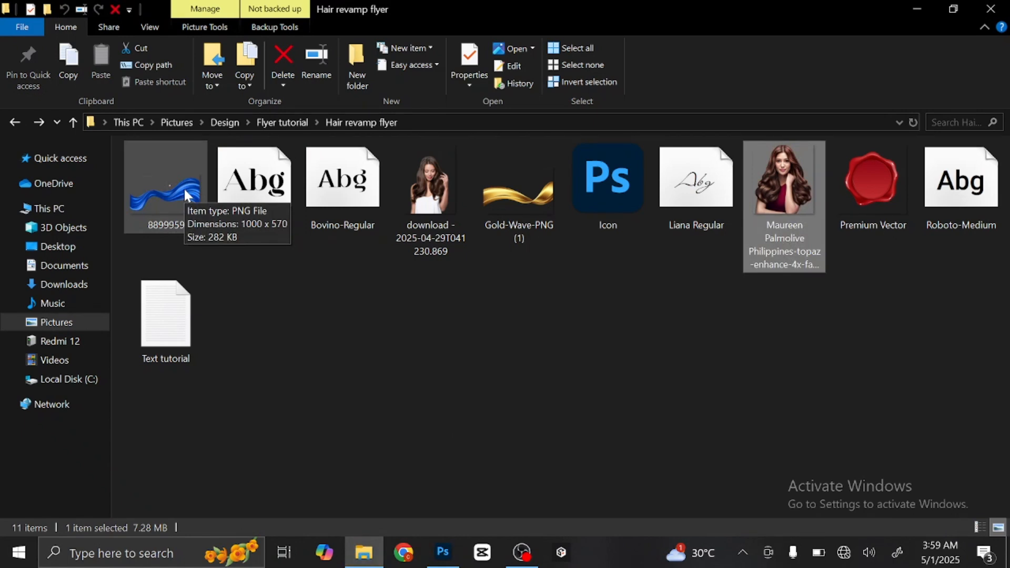
pyautogui.moveTo(184, 188); pyautogui.dragTo(433, 342)
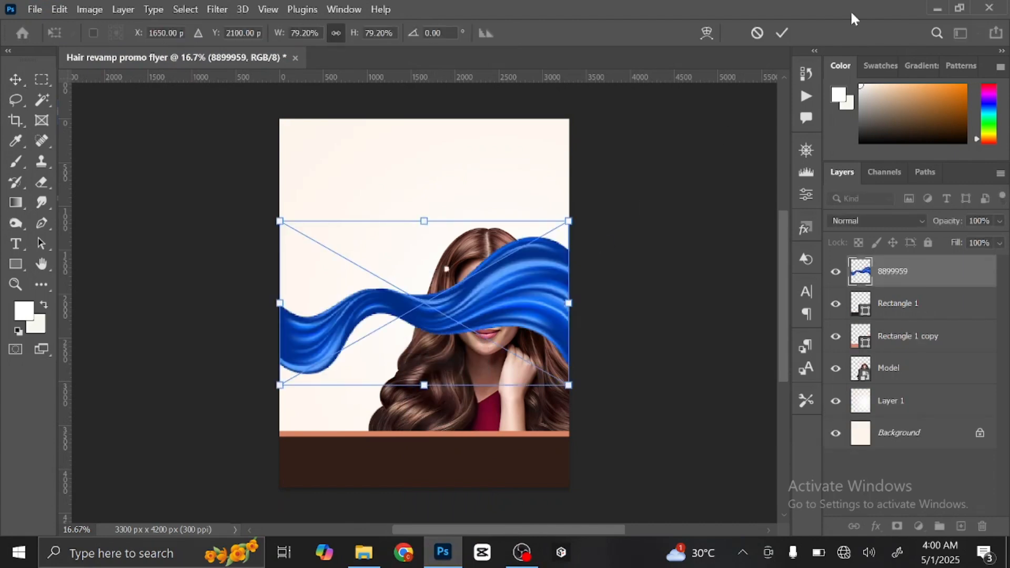
pyautogui.press('Return')
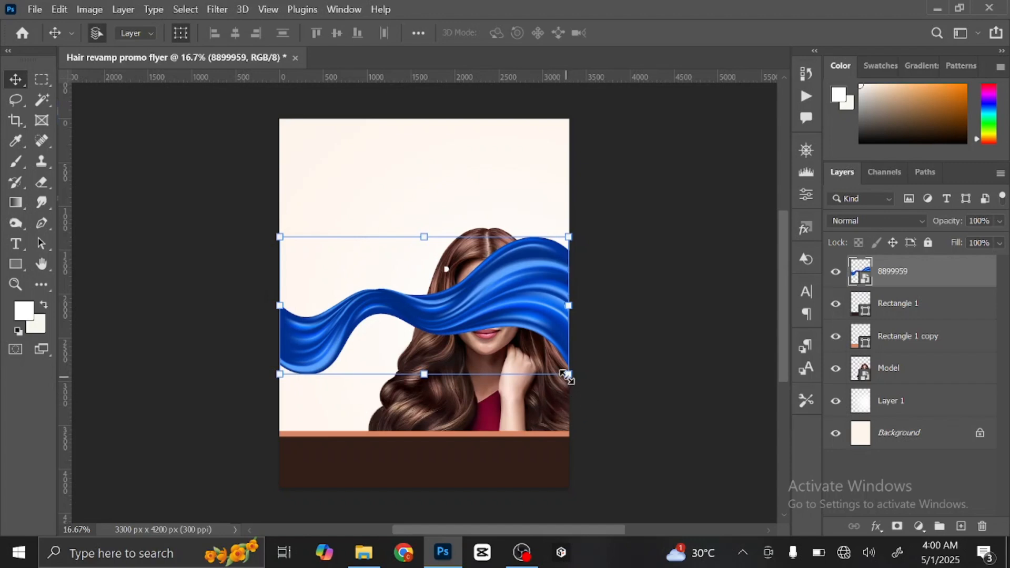
pyautogui.moveTo(558, 370); pyautogui.dragTo(546, 363)
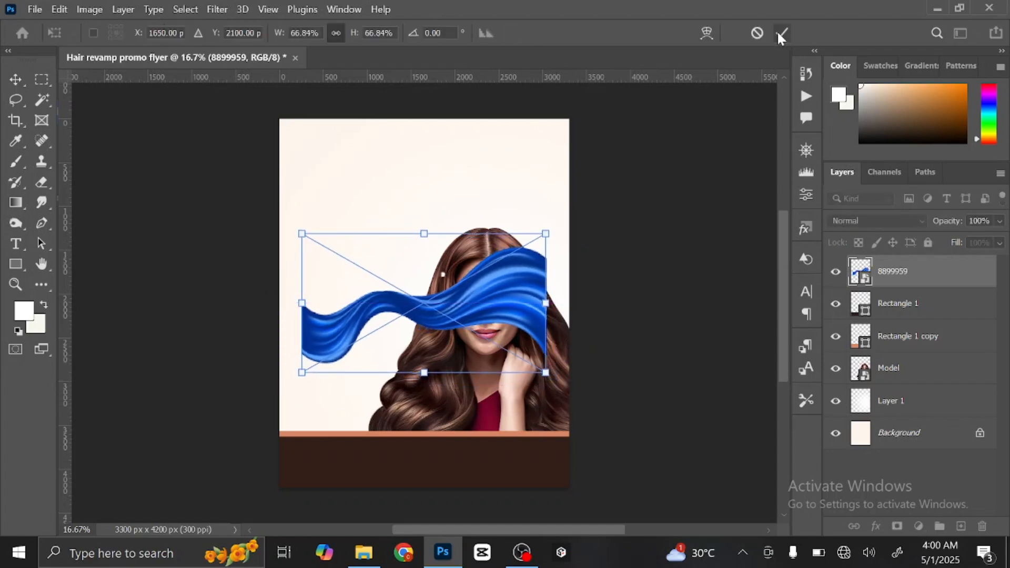
pyautogui.press('Return')
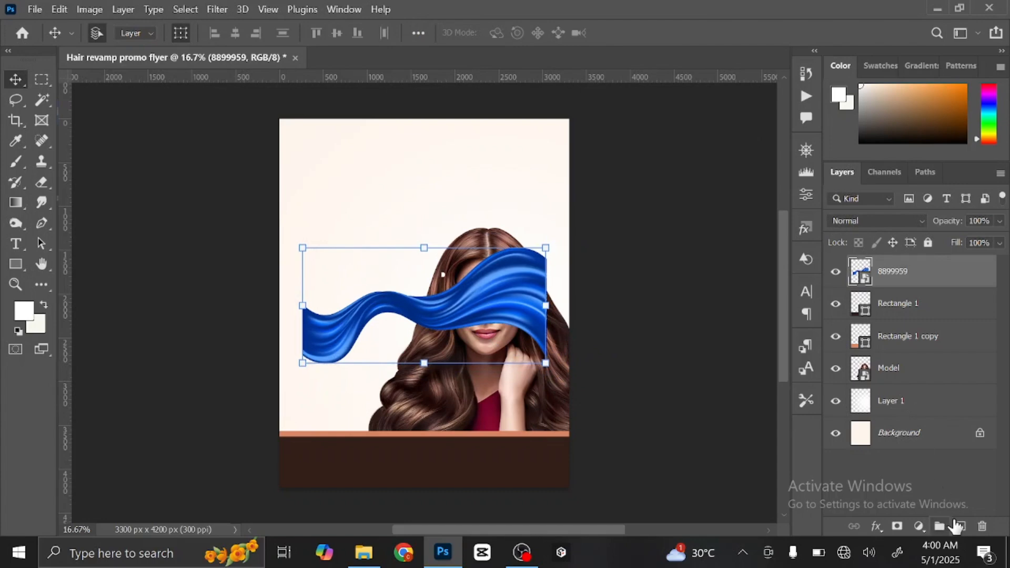
# Add a new empty layer above the blue wave layer 8899959 and clip it to the wave
pyautogui.click(962, 528)
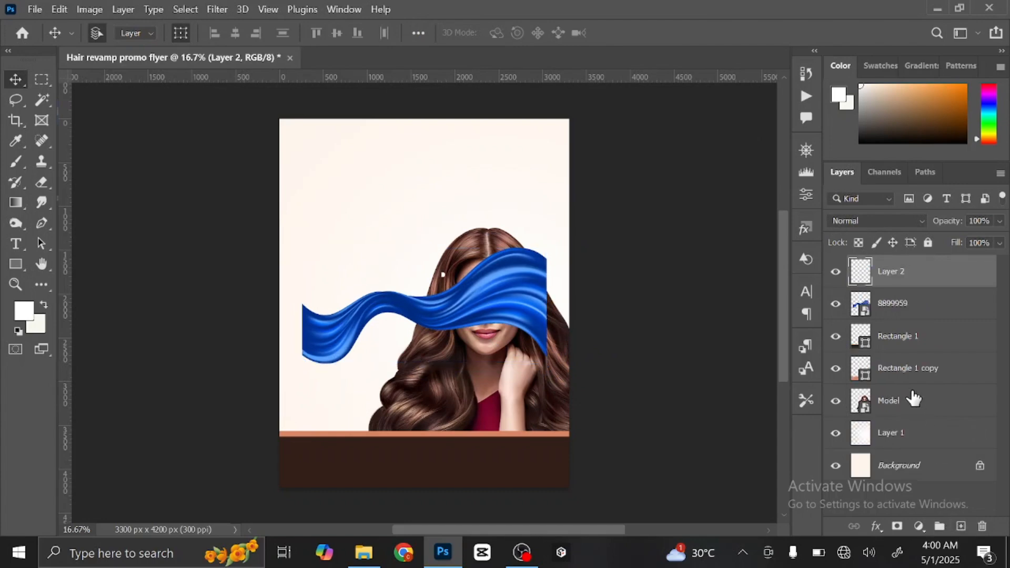
pyautogui.rightClick(925, 280)
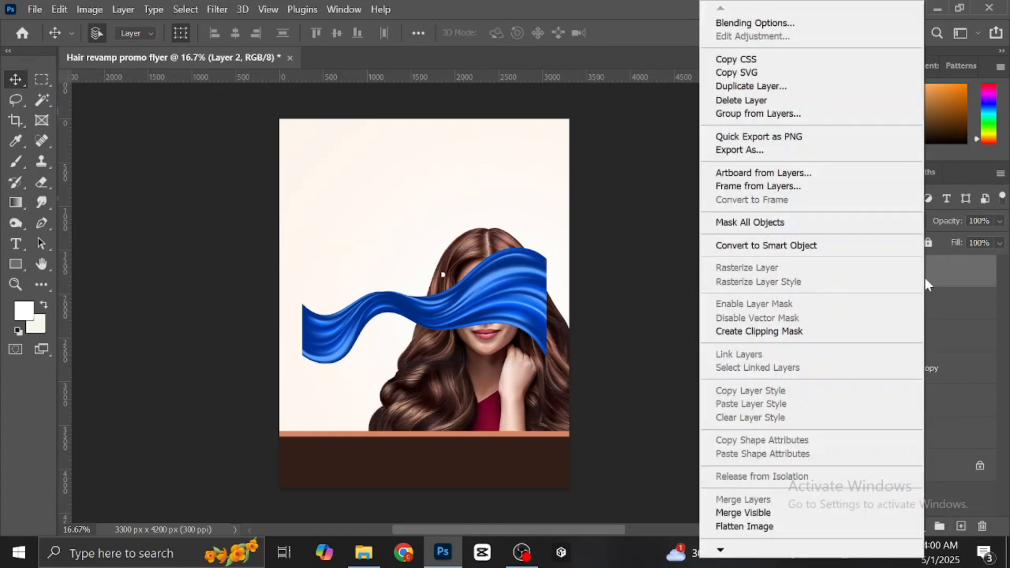
pyautogui.click(823, 332)
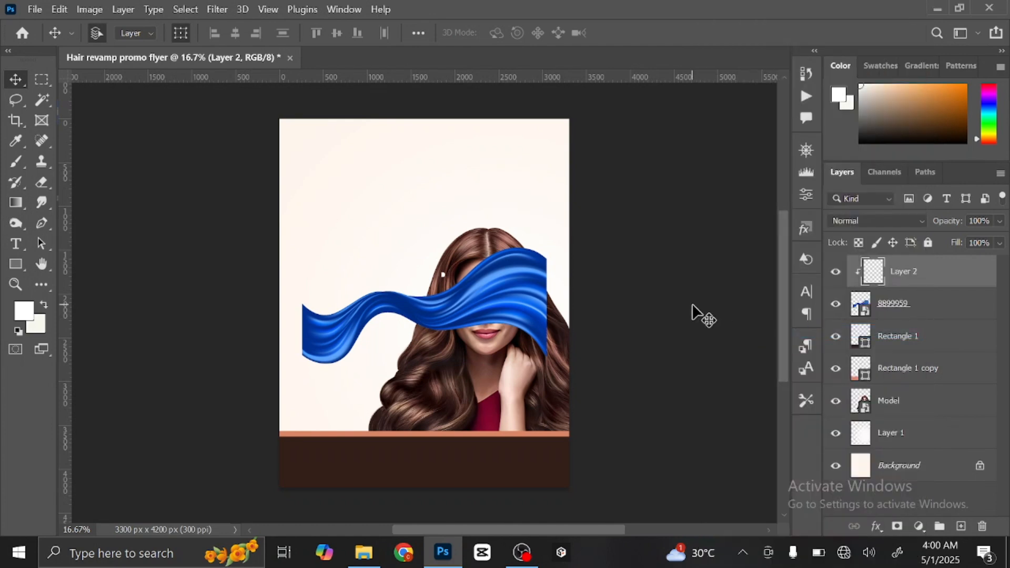
# Switch to the Brush tool and enlarge the soft brush to 1200 px
pyautogui.click(15, 161)
pyautogui.click(438, 331)
pyautogui.press(']')
pyautogui.press(']')
pyautogui.press(']')
pyautogui.press(']')
pyautogui.press(']')
pyautogui.press(']')
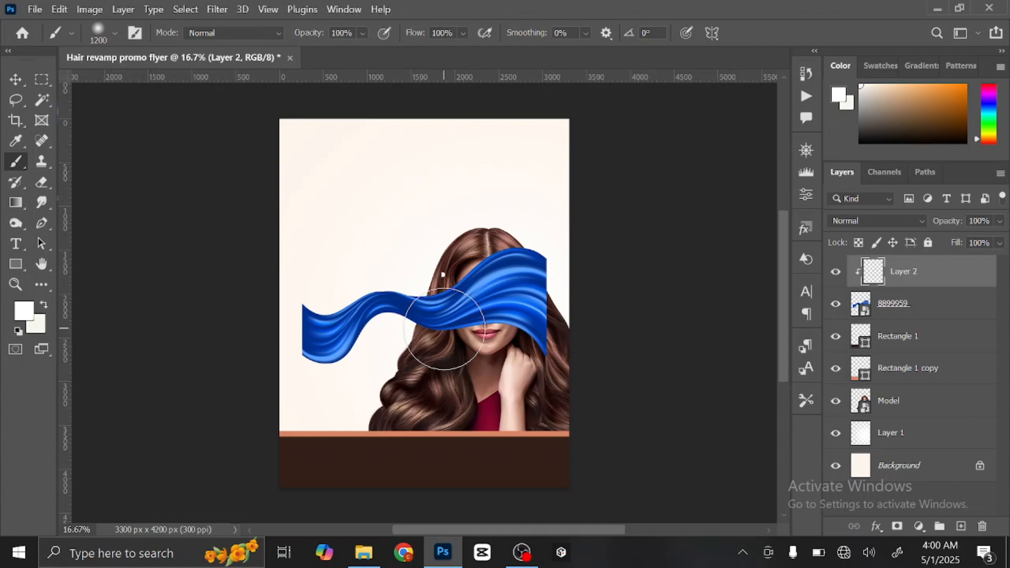
# Try tinting the wave with the footer's dark brown 321f18, painted on the clipped layer in Color blend mode, and undo the tint
pyautogui.click(841, 100)
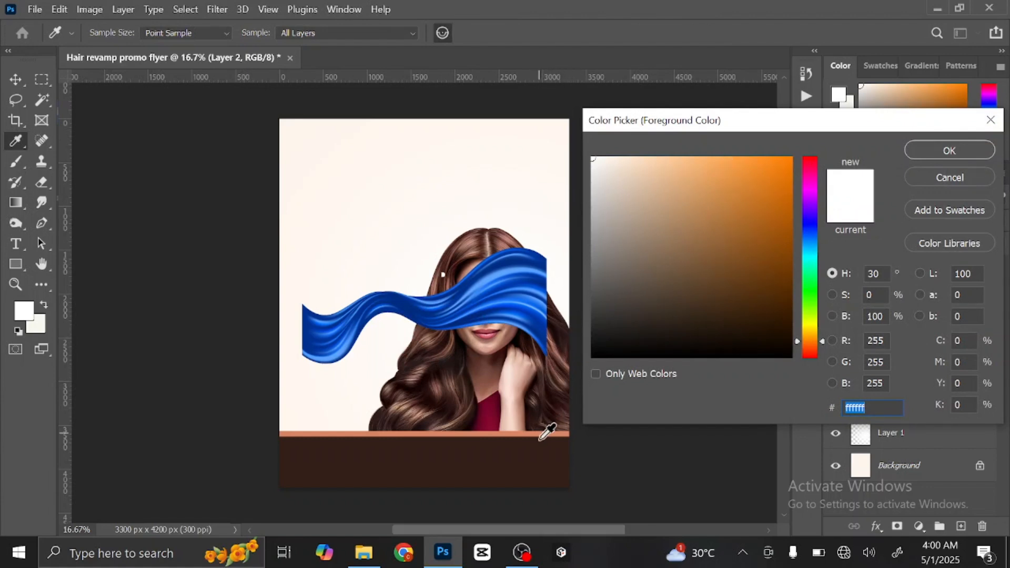
pyautogui.click(499, 456)
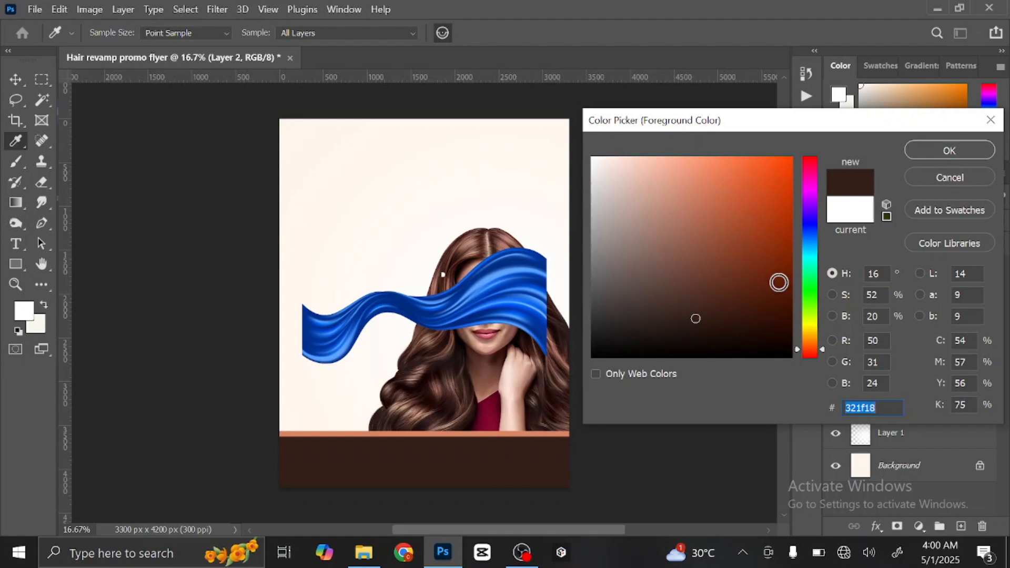
pyautogui.click(925, 150)
pyautogui.press('b')
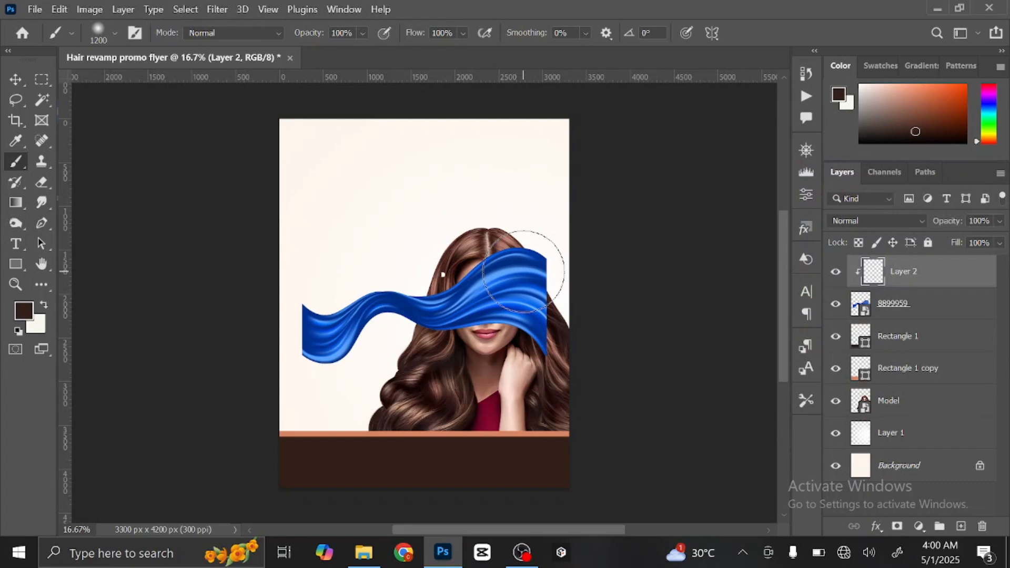
pyautogui.moveTo(523, 272)
pyautogui.mouseDown()
pyautogui.moveTo(514, 293)
pyautogui.moveTo(474, 260)
pyautogui.moveTo(436, 321)
pyautogui.moveTo(338, 289)
pyautogui.moveTo(309, 334)
pyautogui.moveTo(384, 300)
pyautogui.moveTo(514, 281)
pyautogui.moveTo(571, 330)
pyautogui.mouseUp()
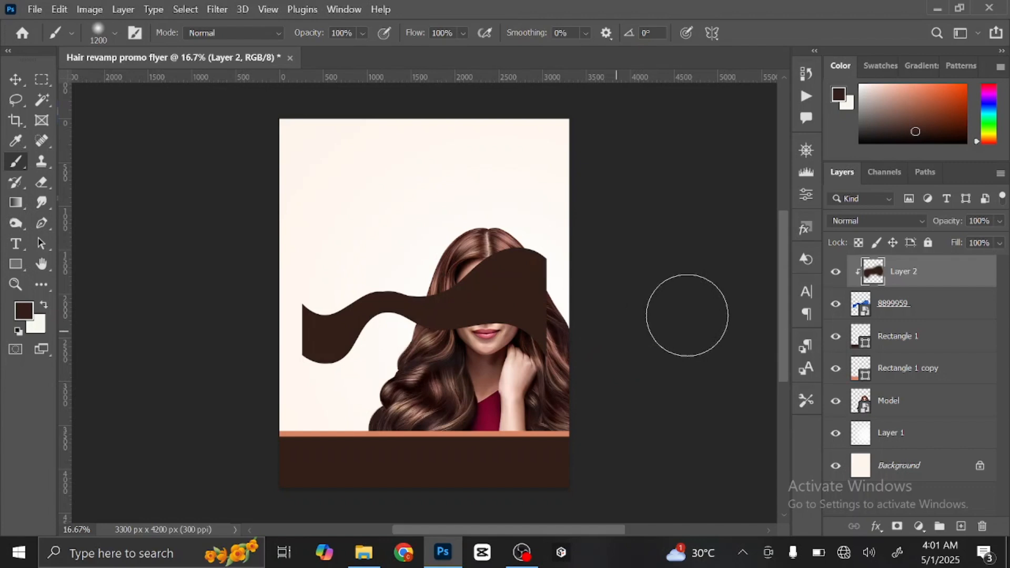
pyautogui.click(873, 216)
pyautogui.click(854, 511)
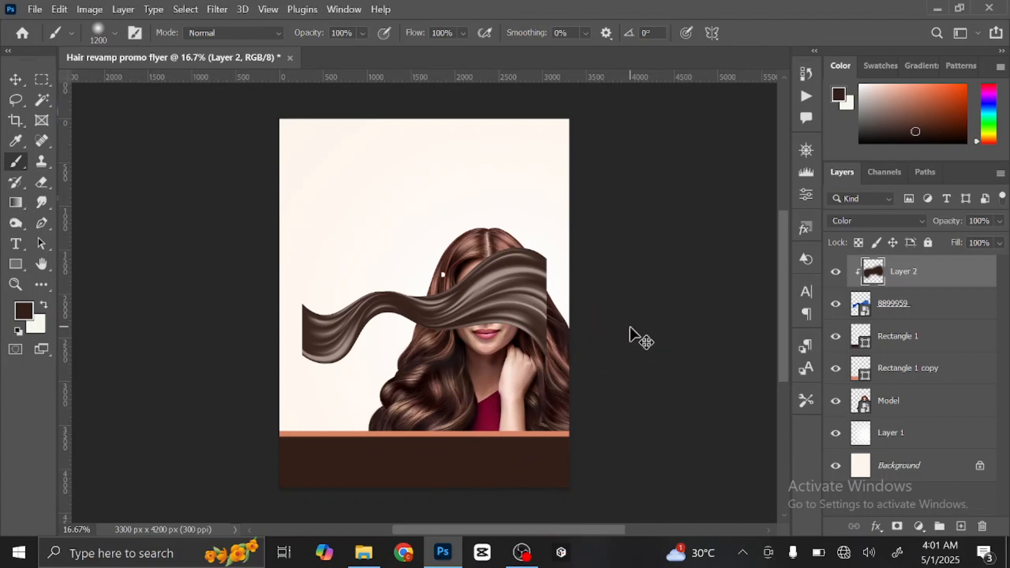
pyautogui.hotkey('ctrl', 'z')
pyautogui.hotkey('ctrl', 'z')
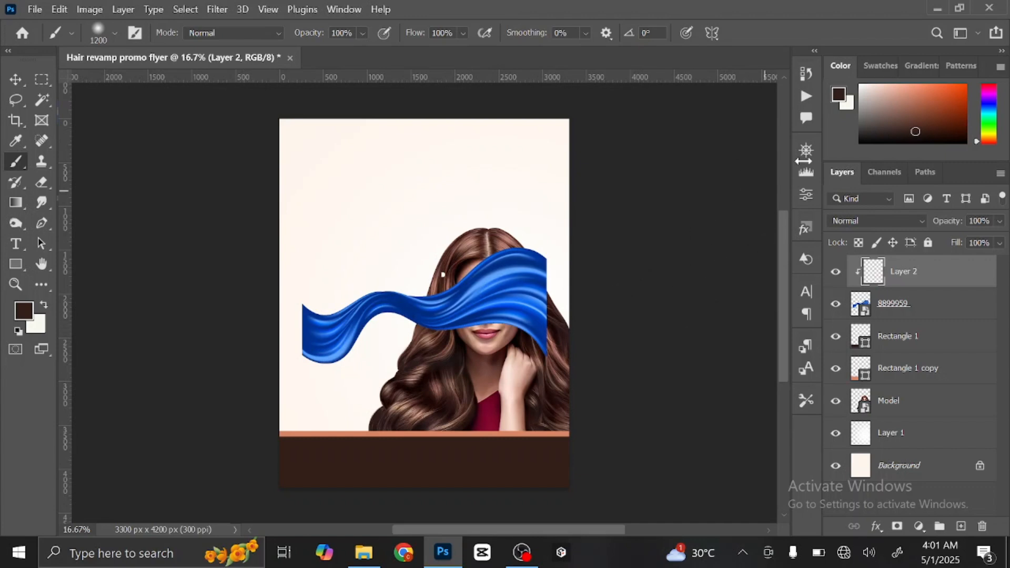
# Paint over the whole wave on the clipped layer with brown 4b2d22 and set that layer's blend mode to Color
pyautogui.click(840, 97)
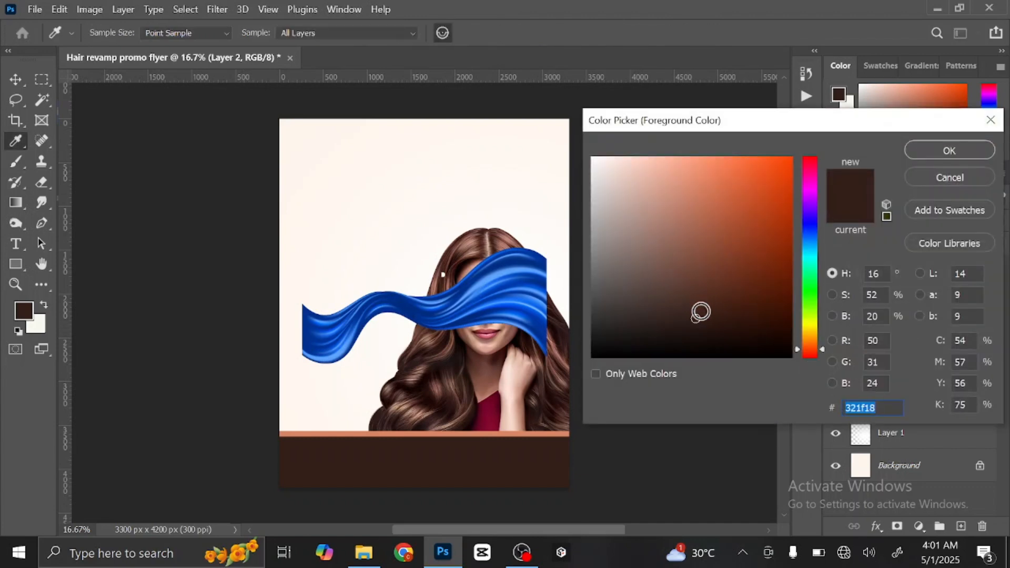
pyautogui.click(701, 299)
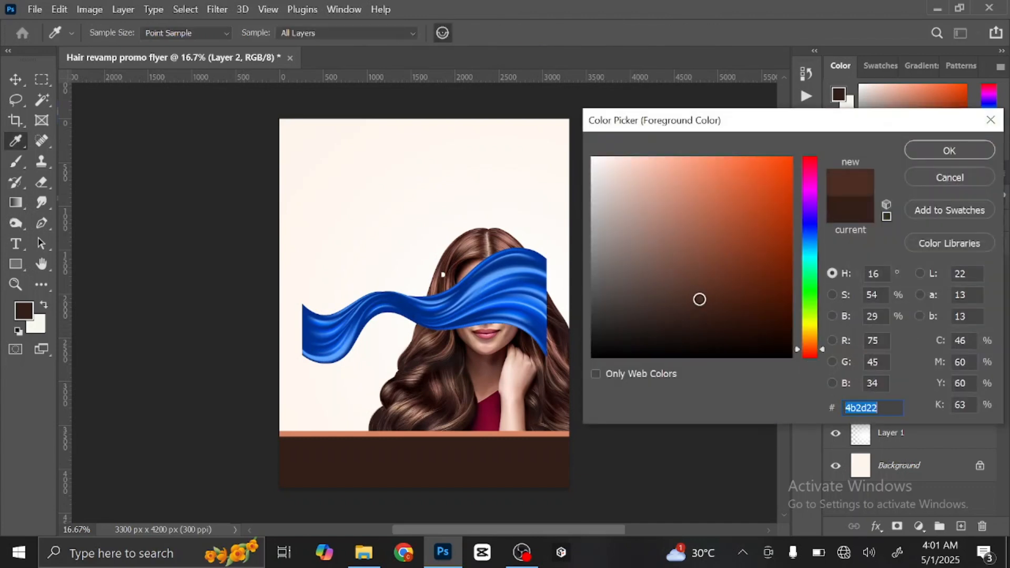
pyautogui.moveTo(700, 300)
pyautogui.mouseDown()
pyautogui.moveTo(690, 305)
pyautogui.moveTo(699, 299)
pyautogui.mouseUp()
pyautogui.click(930, 149)
pyautogui.moveTo(542, 316)
pyautogui.mouseDown()
pyautogui.moveTo(520, 282)
pyautogui.moveTo(525, 354)
pyautogui.moveTo(493, 323)
pyautogui.moveTo(491, 270)
pyautogui.moveTo(460, 256)
pyautogui.moveTo(268, 385)
pyautogui.moveTo(305, 343)
pyautogui.mouseUp()
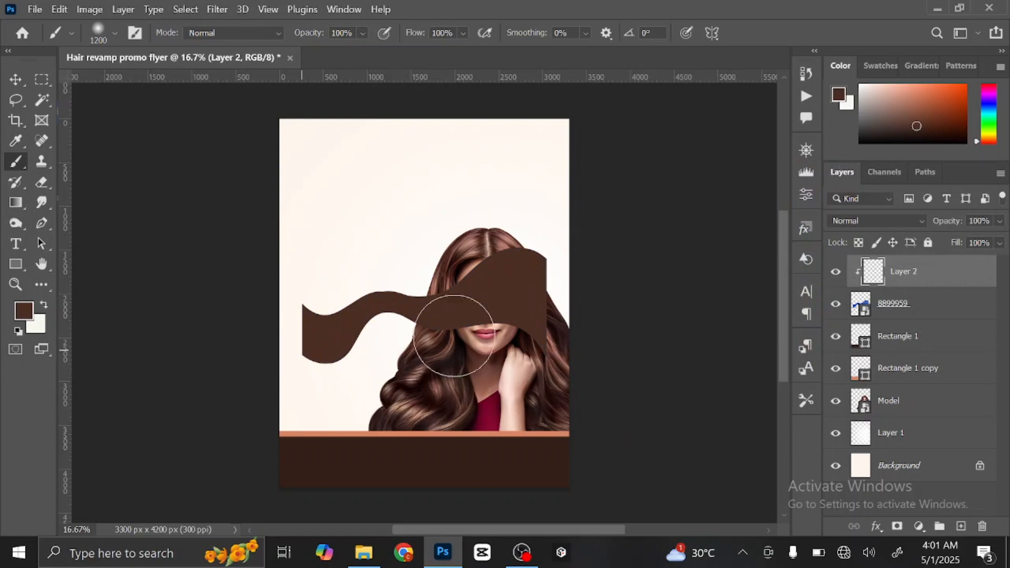
pyautogui.click(869, 219)
pyautogui.click(862, 510)
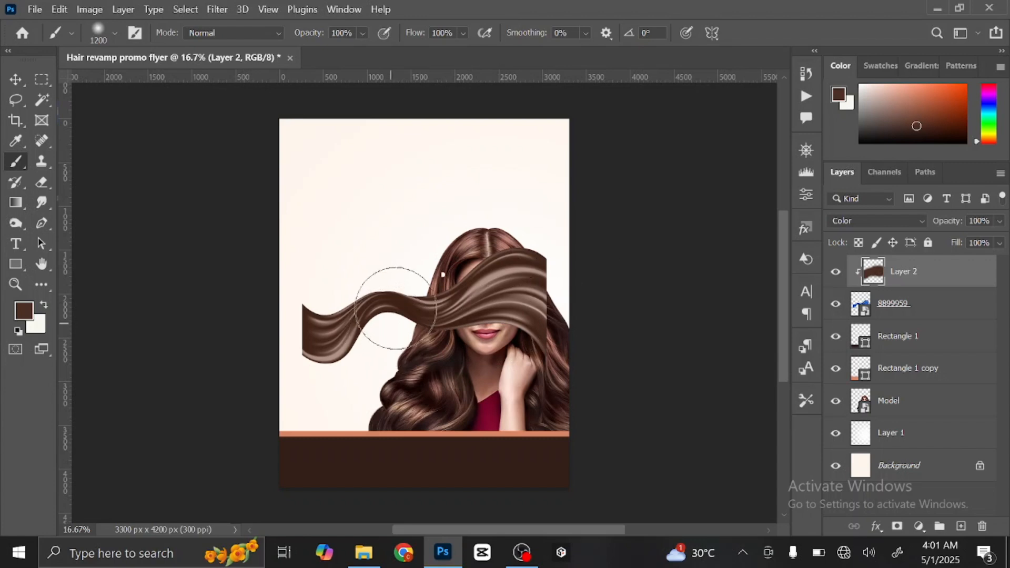
# Merge the tint layer with the wave layer and place the merged layer directly beneath the Model layer
pyautogui.click(15, 80)
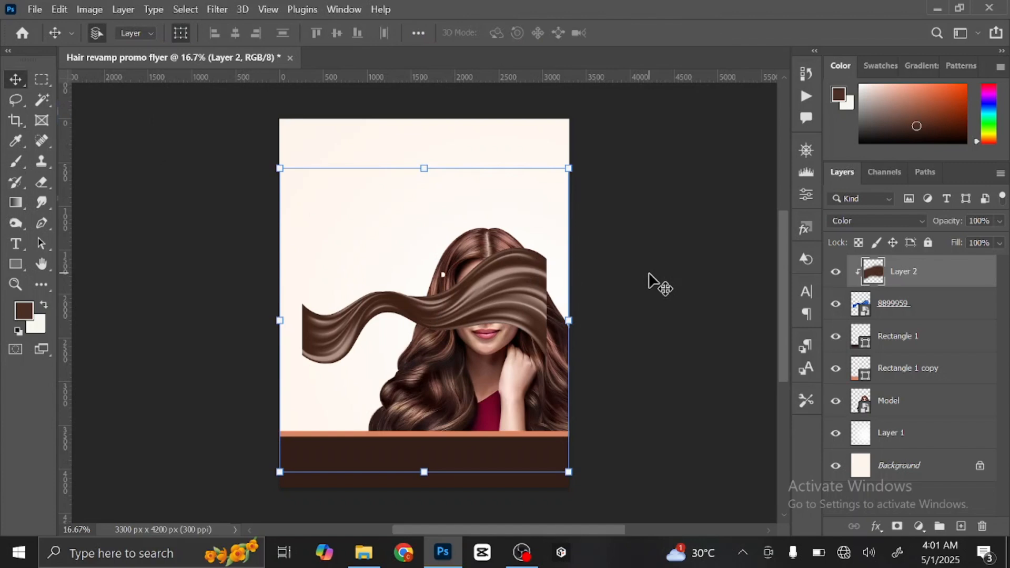
pyautogui.keyDown('shift'); pyautogui.click(924, 310); pyautogui.keyUp('shift')
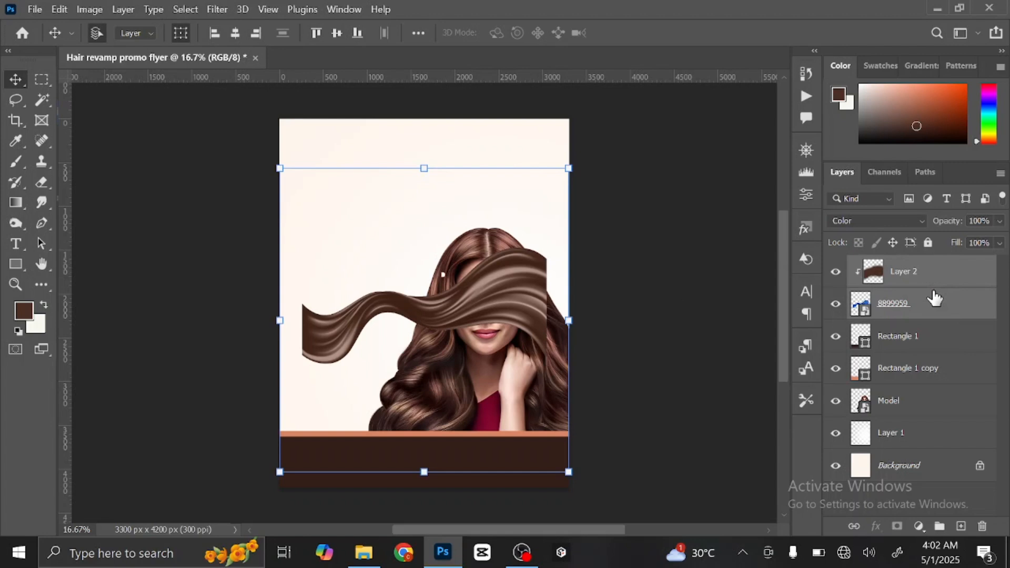
pyautogui.hotkey('ctrl', 'e')
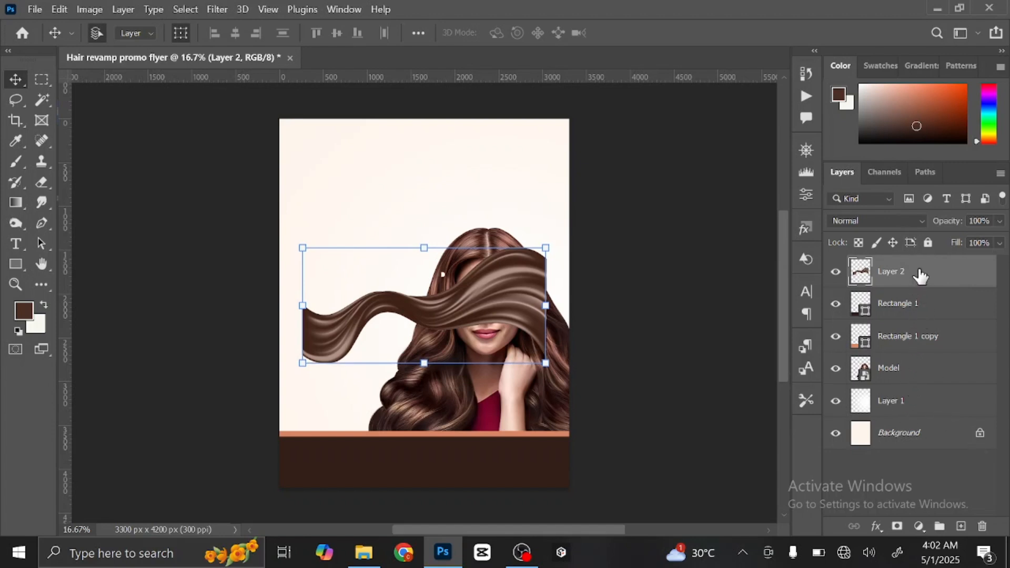
pyautogui.moveTo(921, 276); pyautogui.dragTo(928, 389)
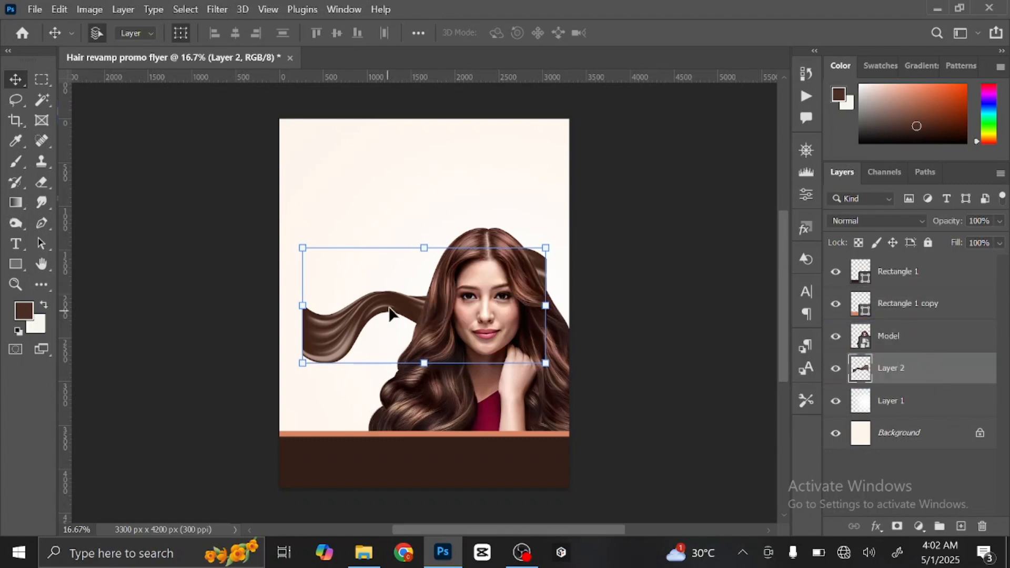
# Fit the brown wave behind the model's lower-left hair just above the footer, scaled to about 62.77%, rotated about 11.98°, and nudged up 20 px
pyautogui.moveTo(389, 314); pyautogui.dragTo(337, 410)
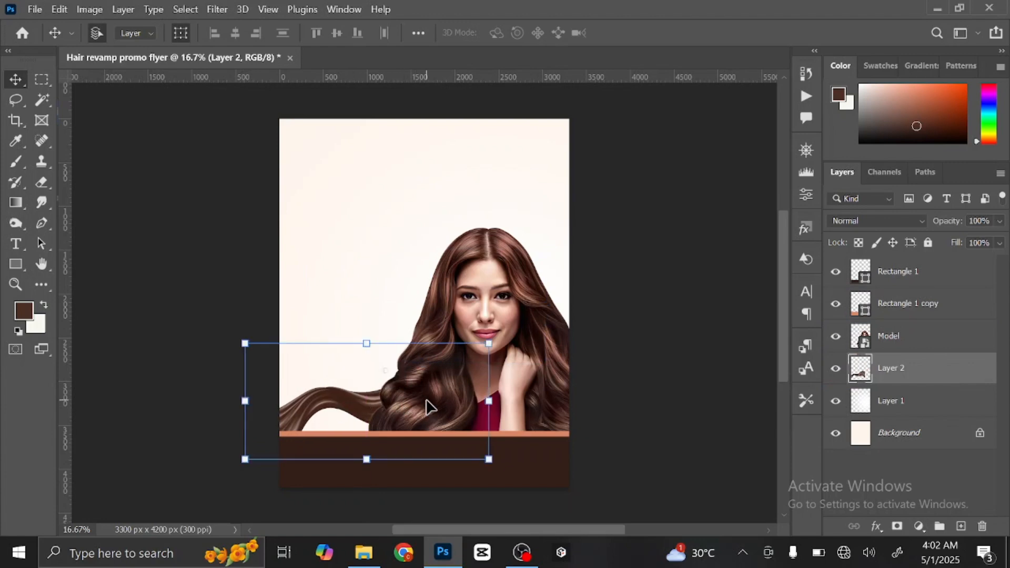
pyautogui.moveTo(488, 460); pyautogui.dragTo(445, 439)
pyautogui.moveTo(361, 409); pyautogui.dragTo(340, 431)
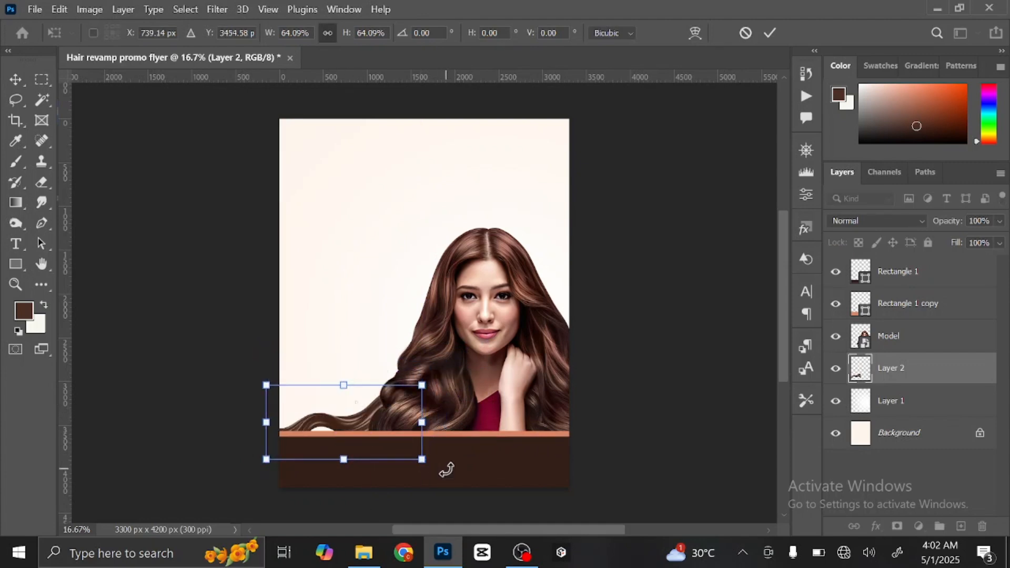
pyautogui.moveTo(447, 469); pyautogui.dragTo(422, 478)
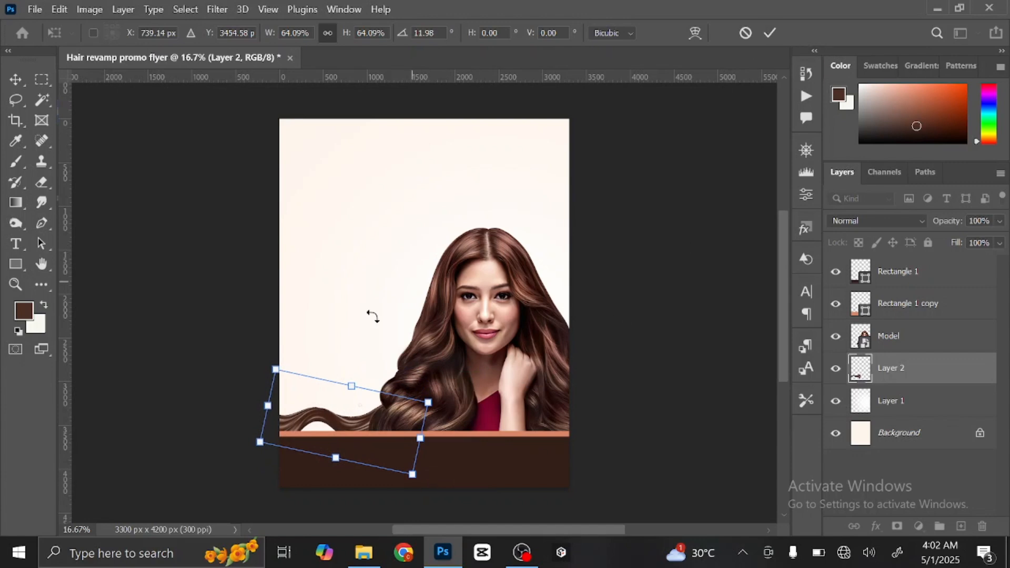
pyautogui.moveTo(259, 443); pyautogui.dragTo(263, 441)
pyautogui.click(770, 33)
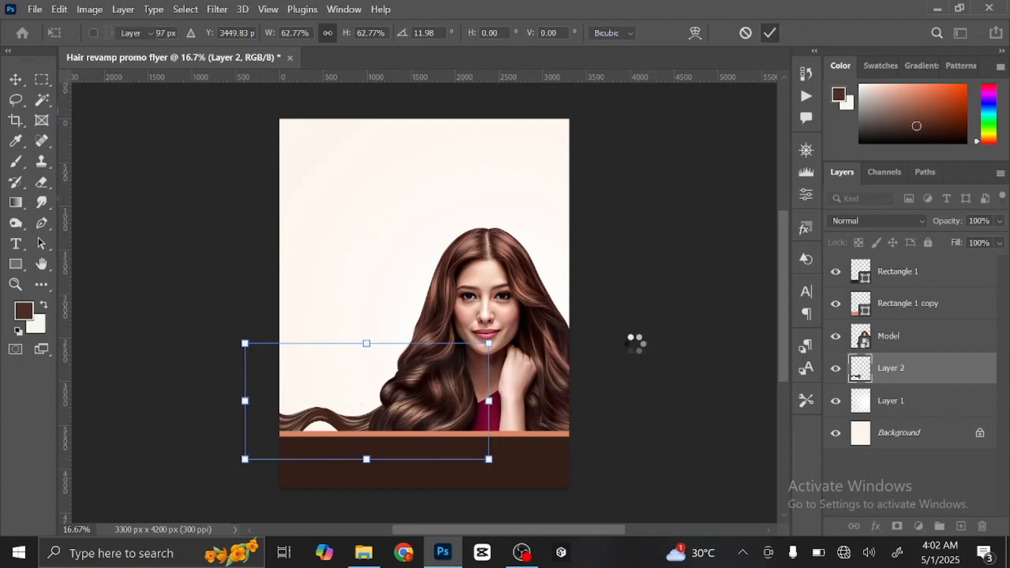
pyautogui.hotkey('shift', 'Up')
pyautogui.hotkey('shift', 'Up')
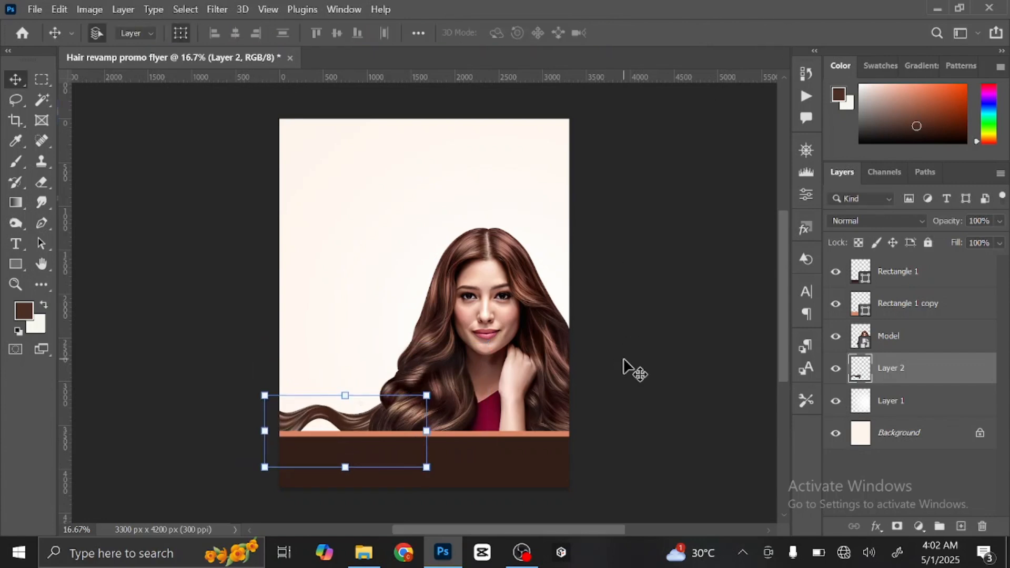
pyautogui.click(627, 365)
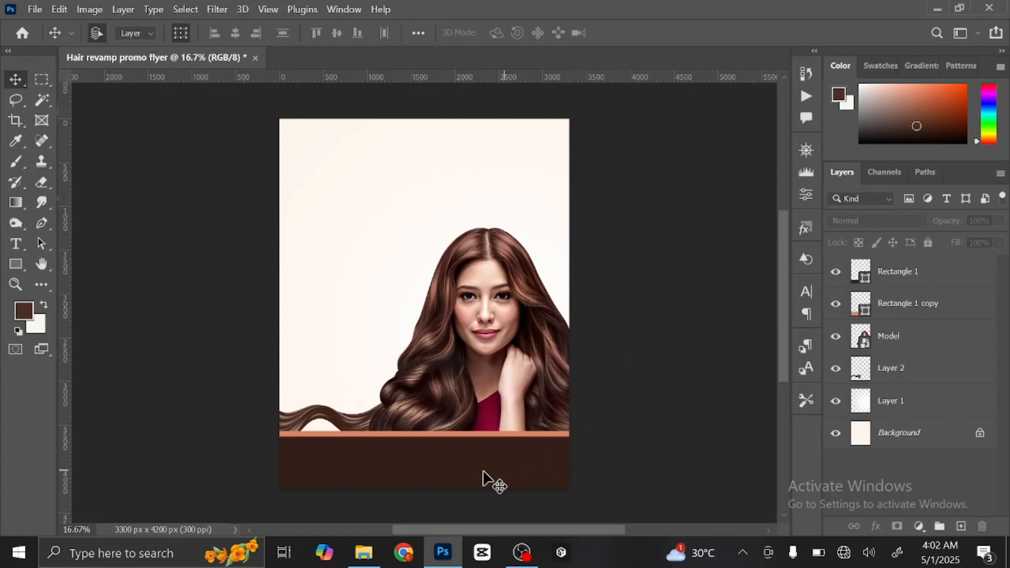
# Place the Gold-Wave-PNG (1) image from the project folder into the flyer and scale it to about 23.86%
pyautogui.click(365, 554)
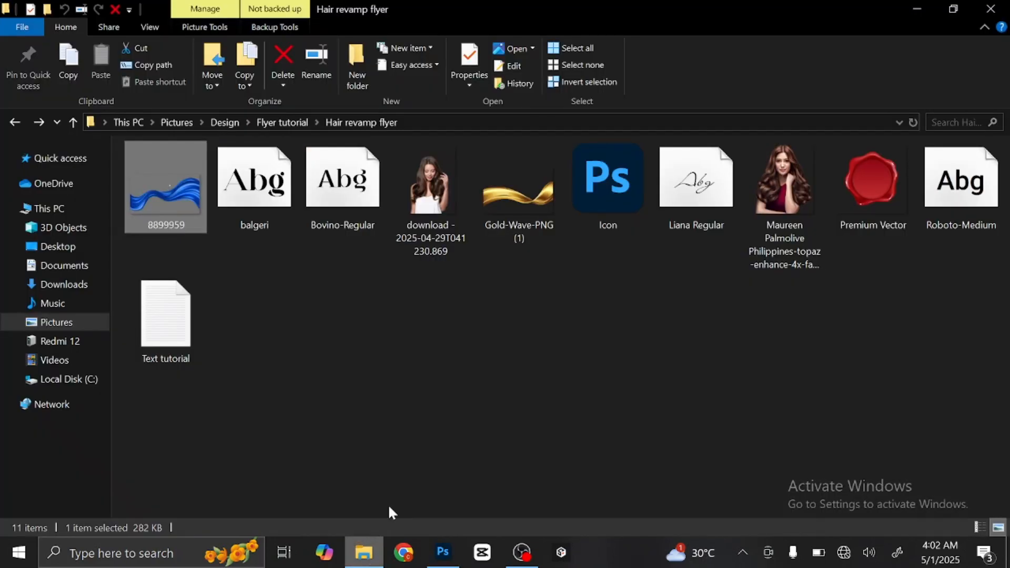
pyautogui.doubleClick(518, 182)
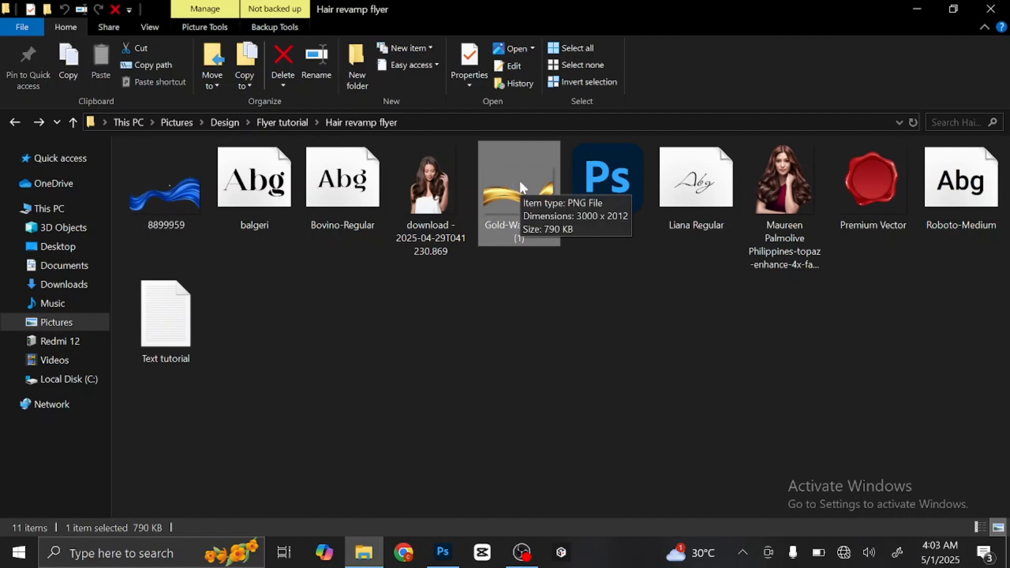
pyautogui.moveTo(522, 187); pyautogui.dragTo(431, 328)
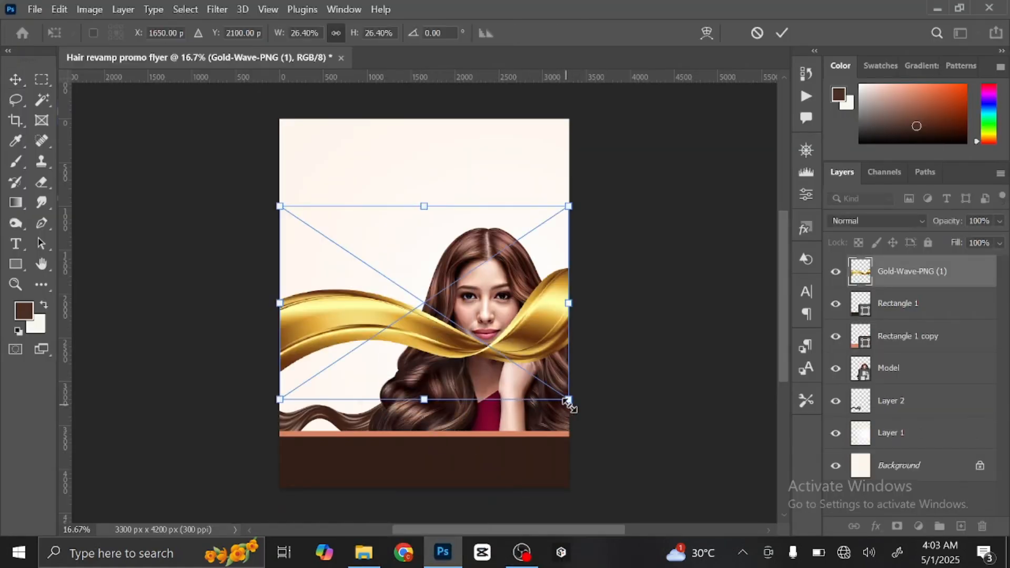
pyautogui.moveTo(568, 399); pyautogui.dragTo(557, 393)
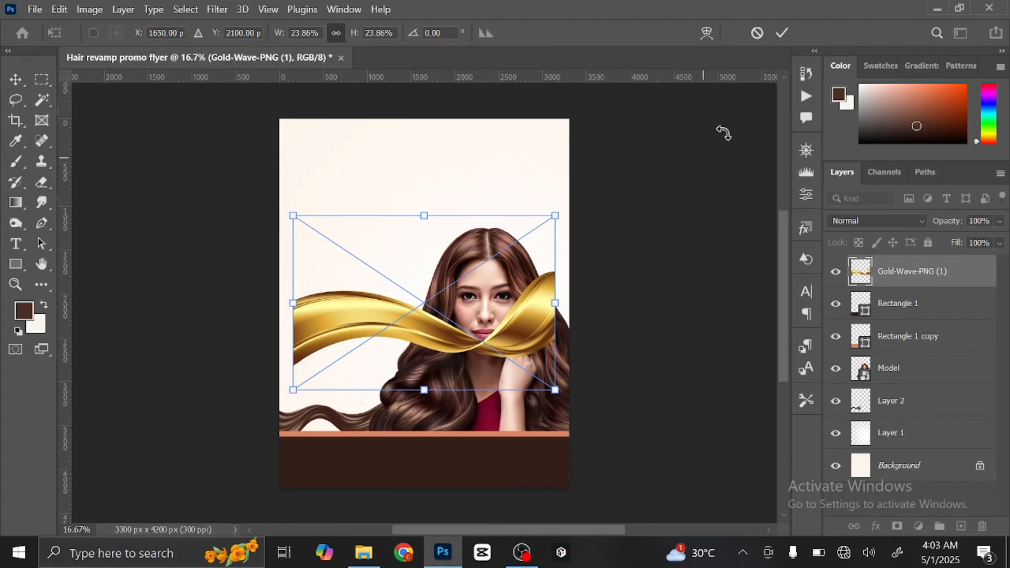
pyautogui.click(783, 33)
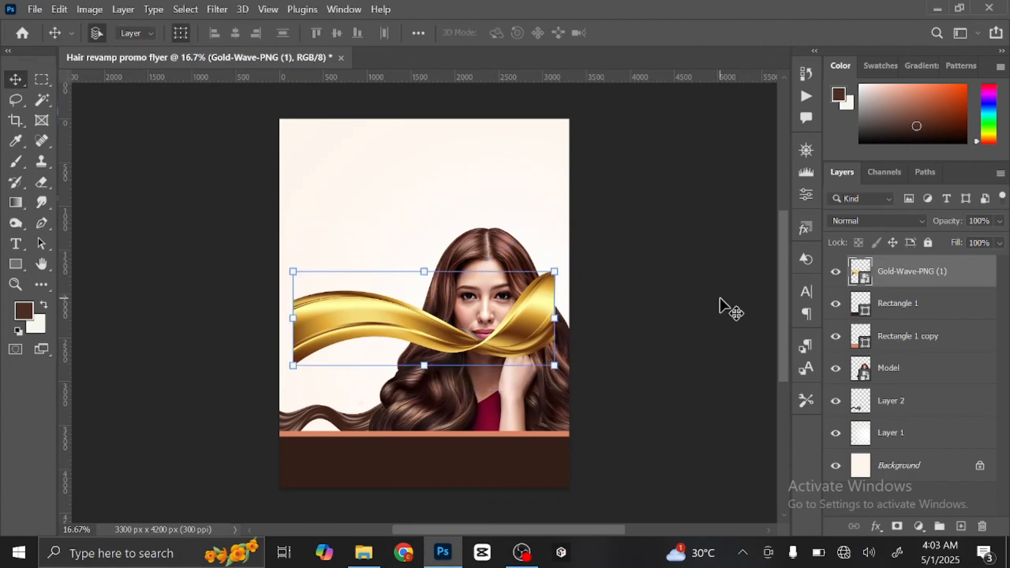
# Add a new empty layer above the gold wave and clip it to the wave
pyautogui.click(961, 526)
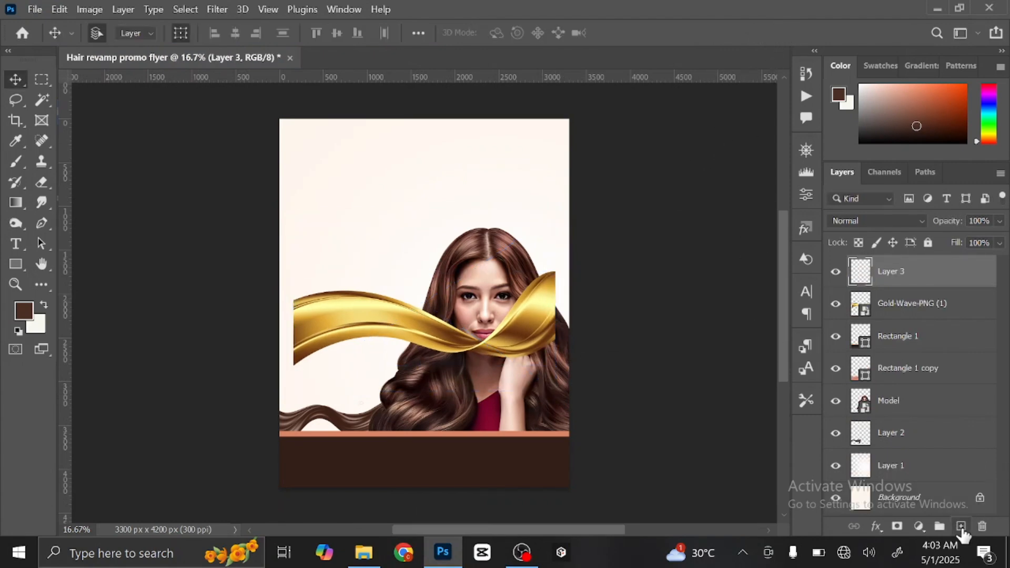
pyautogui.rightClick(930, 274)
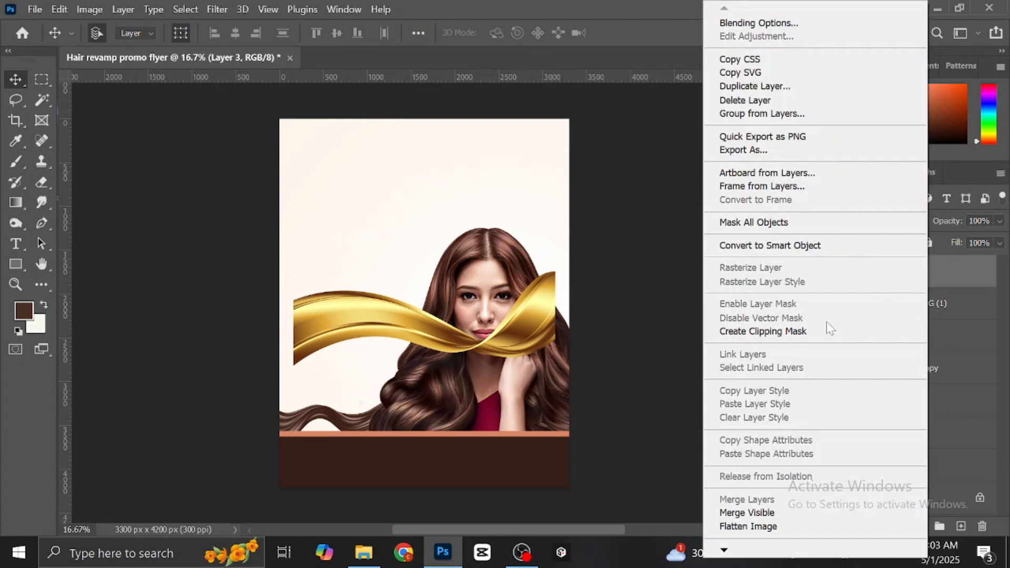
pyautogui.click(784, 332)
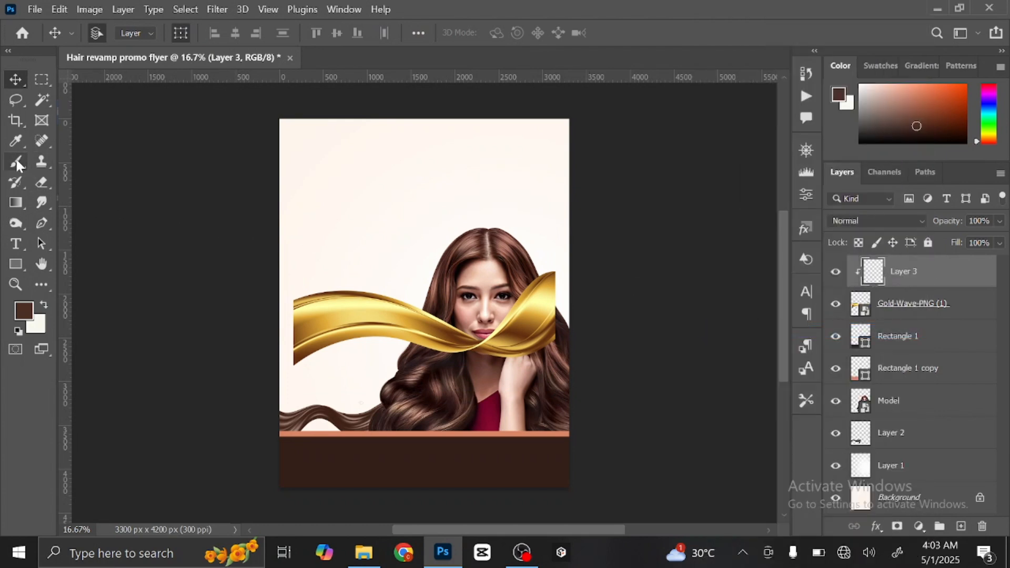
pyautogui.moveTo(16, 160); pyautogui.dragTo(129, 191)
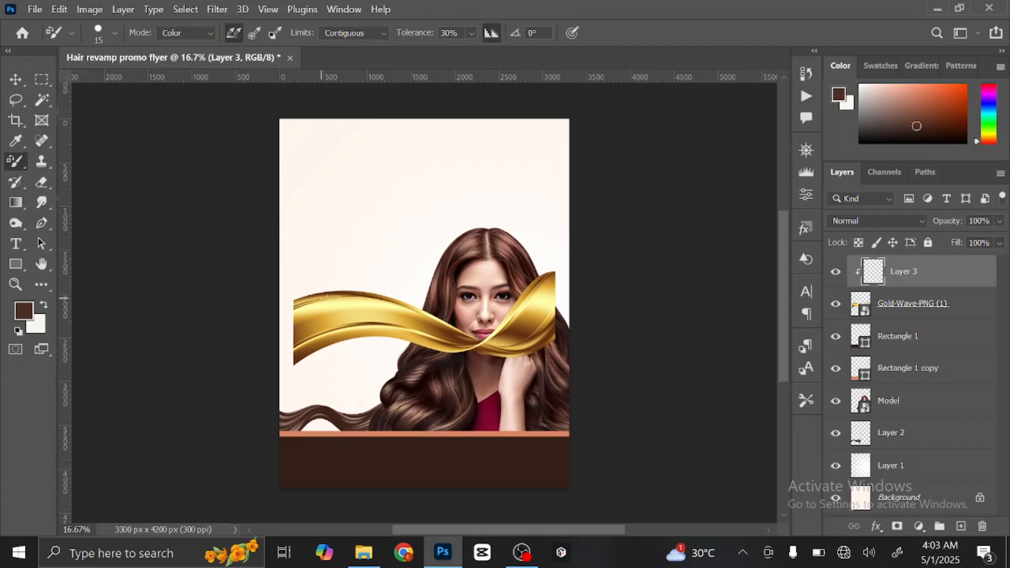
pyautogui.press(']')
pyautogui.press(']')
pyautogui.press(']')
pyautogui.press(']')
pyautogui.press(']')
pyautogui.press(']')
pyautogui.press(']')
pyautogui.press(']')
pyautogui.press(']')
pyautogui.press(']')
pyautogui.press(']')
pyautogui.press(']')
pyautogui.press(']')
pyautogui.press(']')
pyautogui.press(']')
pyautogui.press(']')
pyautogui.press(']')
# Paint dark brown over the whole gold wave on the clipped layer with a soft 1400 px brush
pyautogui.moveTo(21, 162)
pyautogui.mouseDown()
pyautogui.moveTo(58, 160)
pyautogui.moveTo(47, 160)
pyautogui.mouseUp()
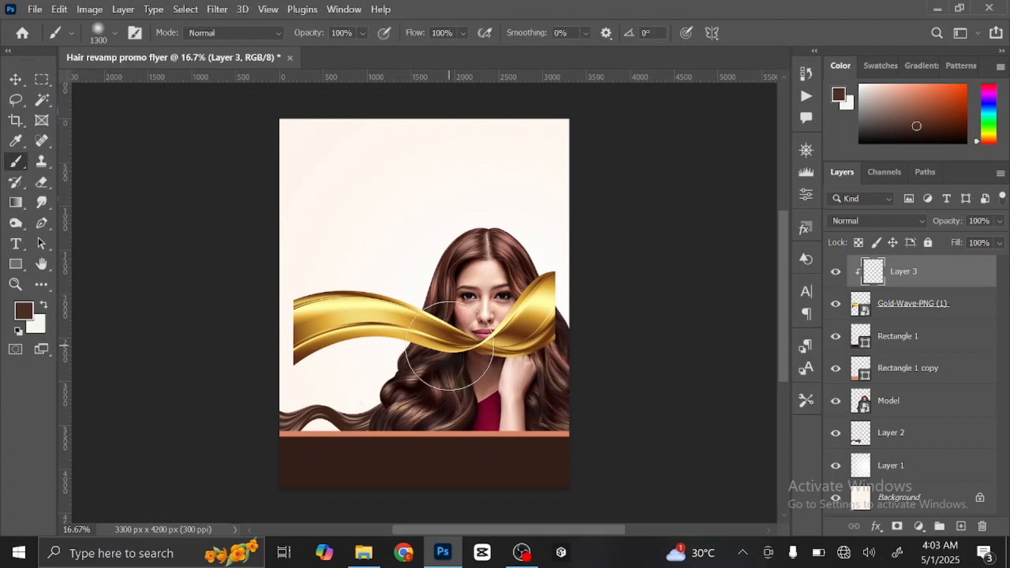
pyautogui.press(']')
pyautogui.moveTo(450, 345)
pyautogui.mouseDown()
pyautogui.moveTo(338, 316)
pyautogui.moveTo(293, 339)
pyautogui.moveTo(302, 341)
pyautogui.mouseUp()
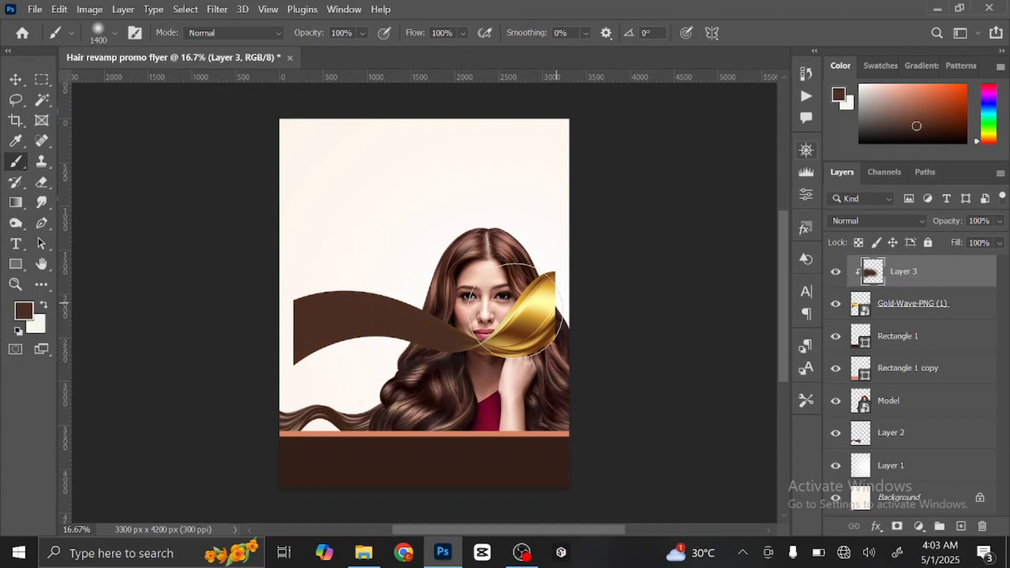
pyautogui.moveTo(548, 339)
pyautogui.mouseDown()
pyautogui.moveTo(542, 293)
pyautogui.moveTo(418, 352)
pyautogui.mouseUp()
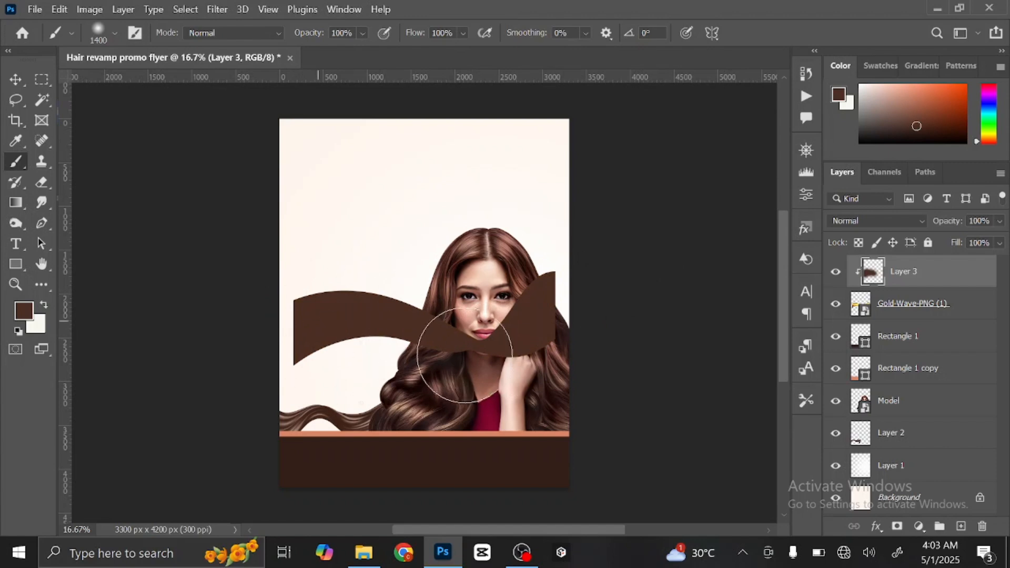
pyautogui.press('[')
pyautogui.press('[')
pyautogui.press('[')
pyautogui.press('[')
pyautogui.press('[')
pyautogui.press('[')
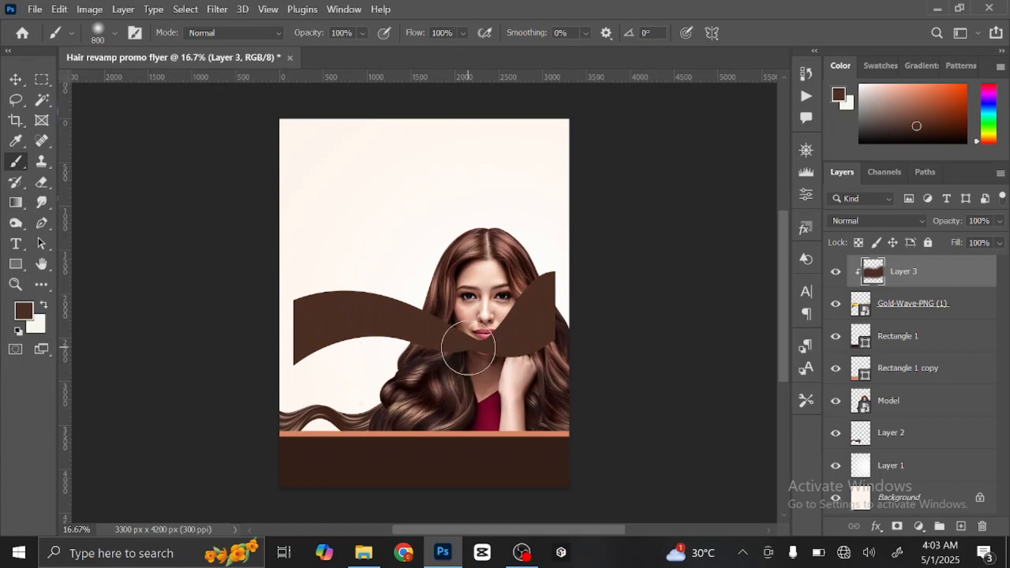
# Set the painted tint layer's blend mode to Color and deselect the layer
pyautogui.click(889, 220)
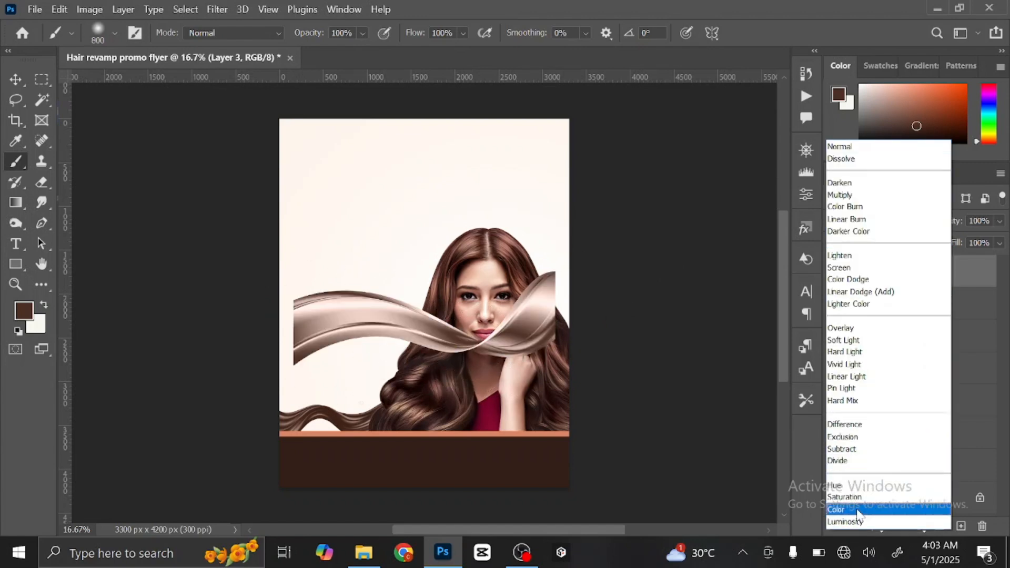
pyautogui.click(858, 509)
pyautogui.press('v')
pyautogui.click(150, 184)
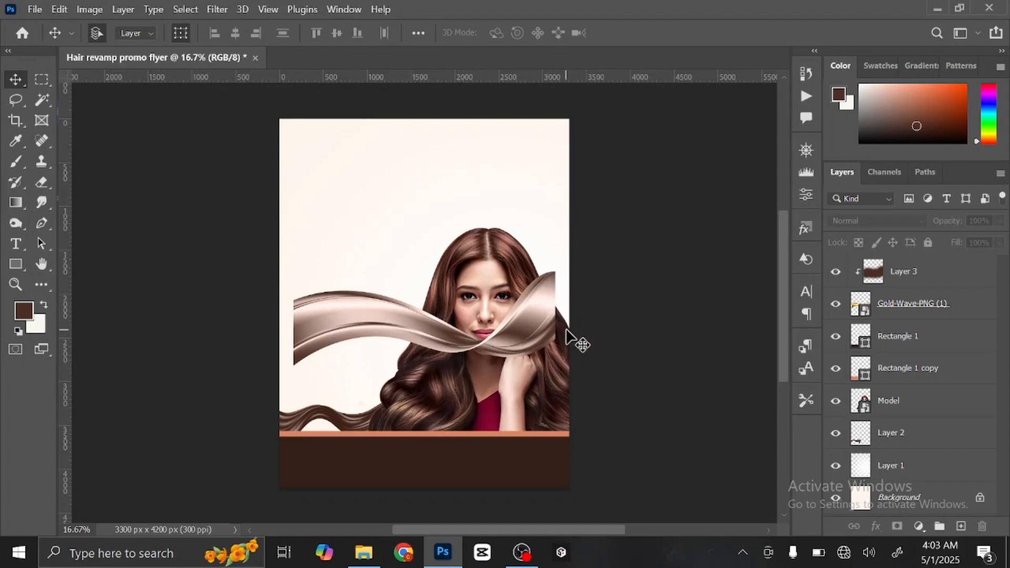
# Darken the Gold-Wave-PNG (1) layer with Curves, using input 167 and output 75, and collapse its smart filter list
pyautogui.click(969, 306)
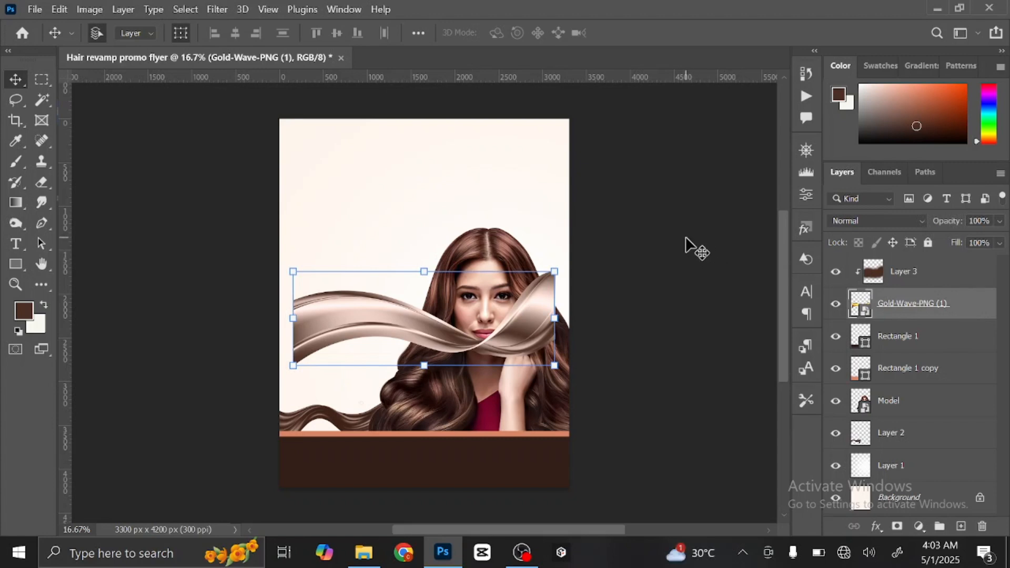
pyautogui.hotkey('ctrl', 'm')
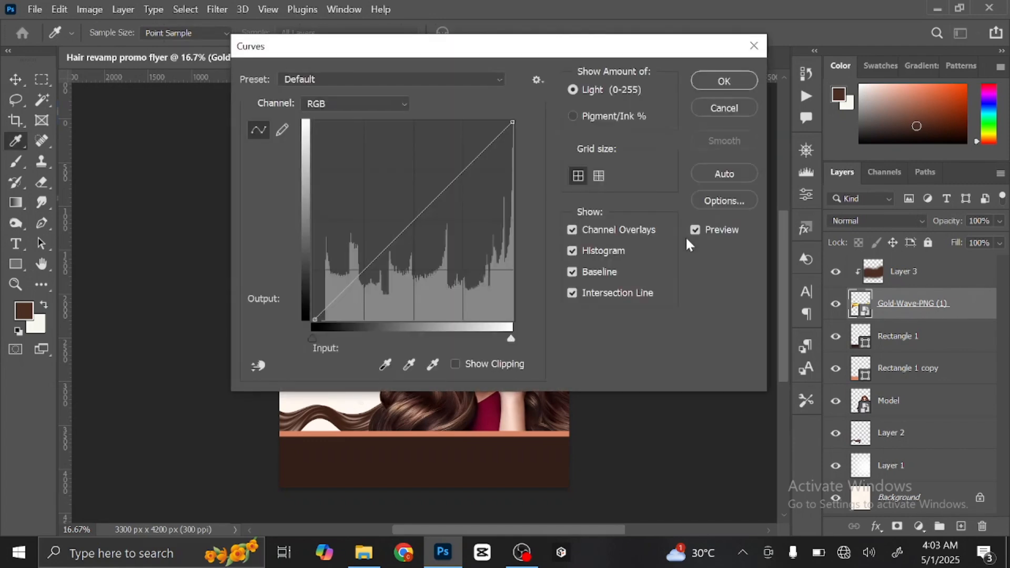
pyautogui.moveTo(401, 47); pyautogui.dragTo(751, 66)
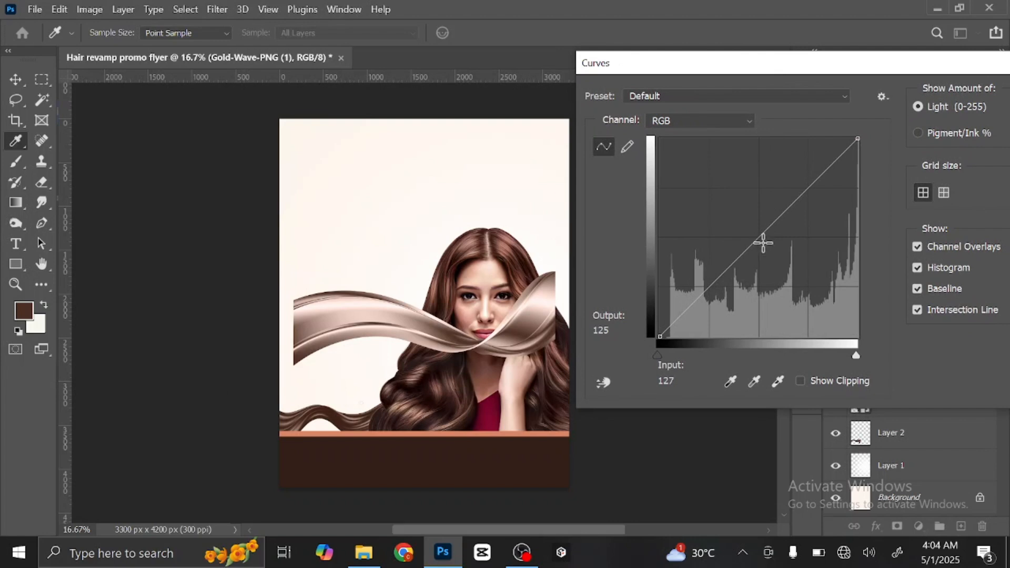
pyautogui.moveTo(762, 239); pyautogui.dragTo(790, 279)
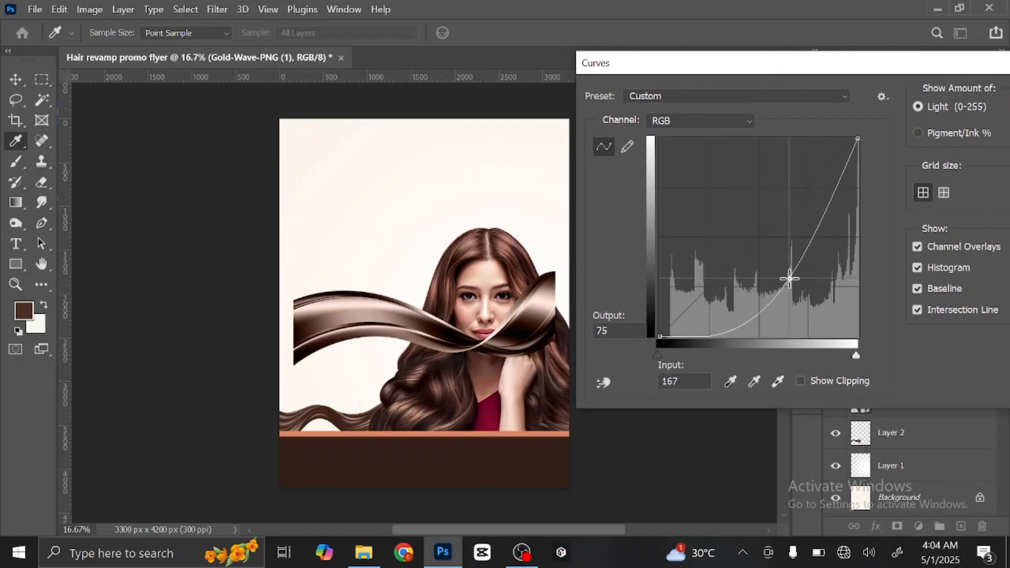
pyautogui.moveTo(924, 67); pyautogui.dragTo(920, 72)
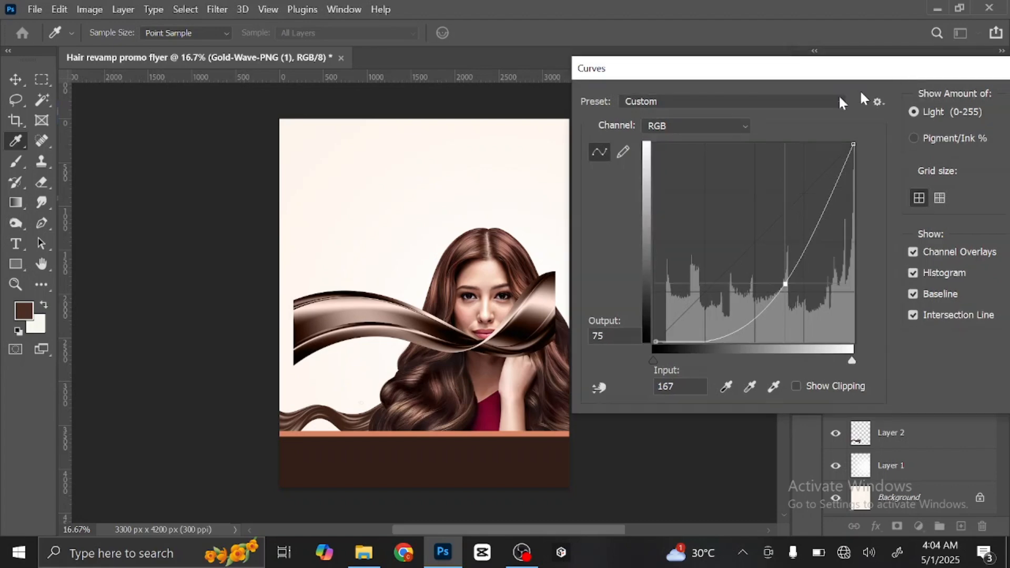
pyautogui.click(898, 135)
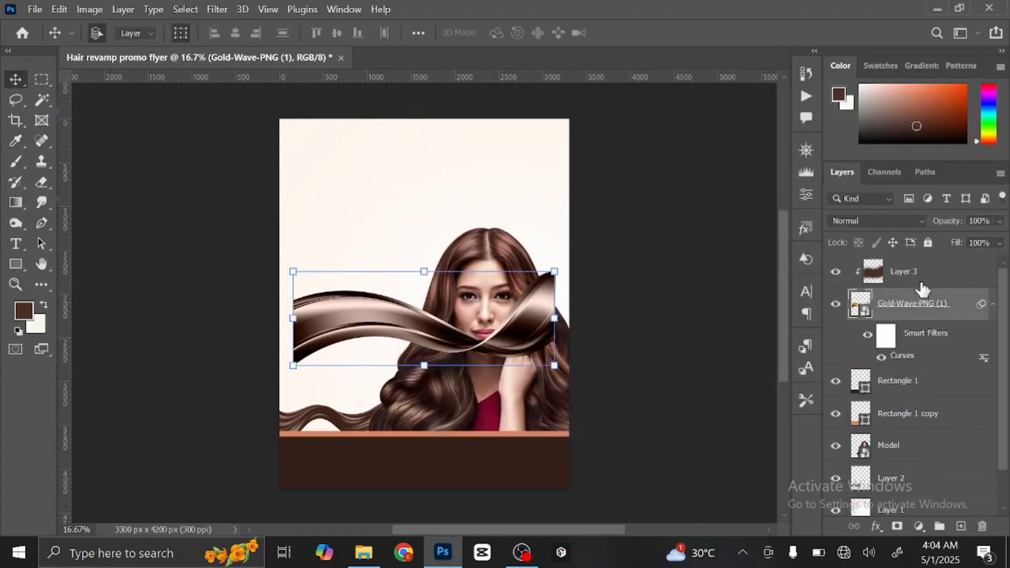
pyautogui.click(993, 305)
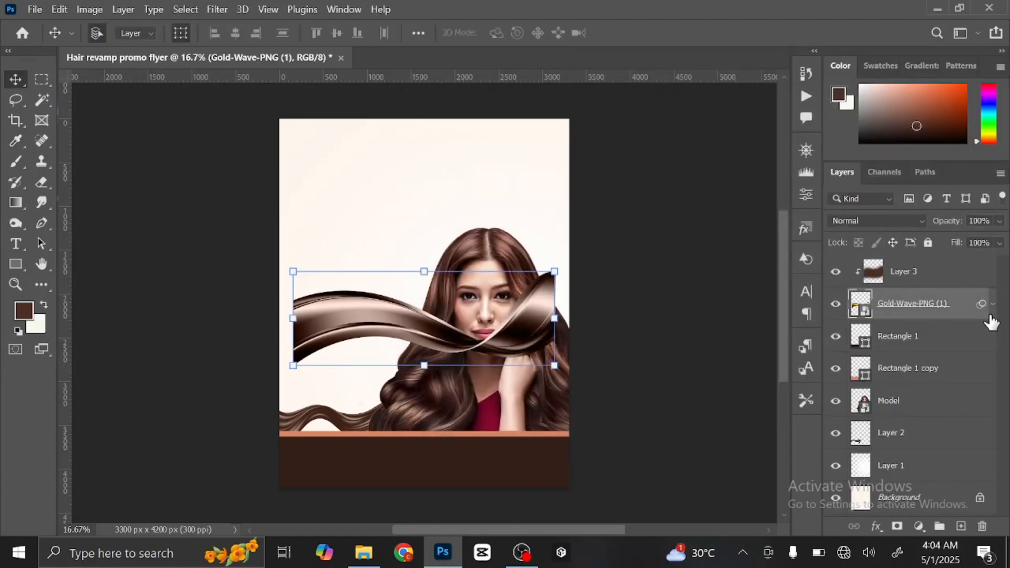
# Merge the Layer 3 tint with the Gold-Wave-PNG (1) layer
pyautogui.click(943, 276)
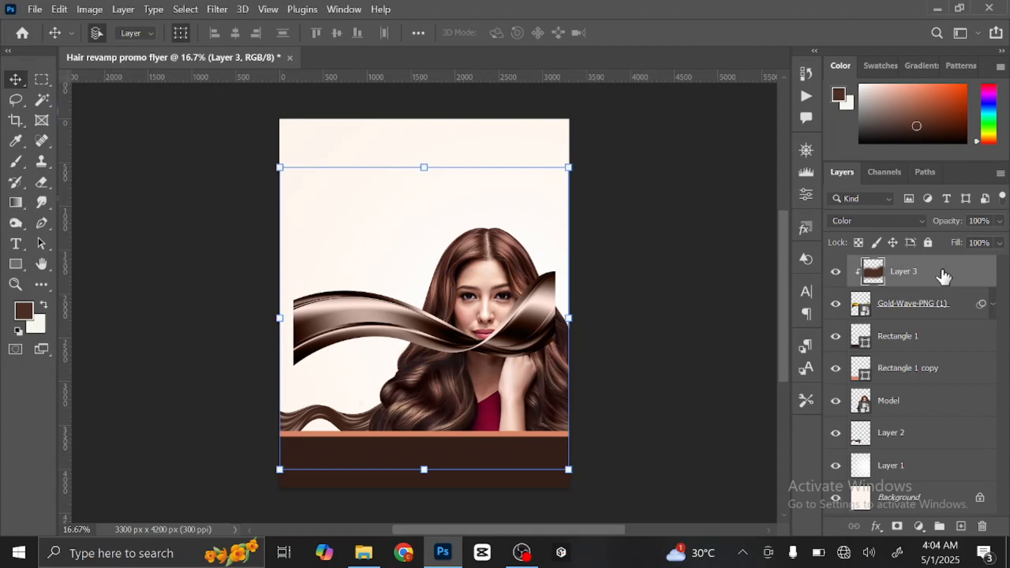
pyautogui.keyDown('shift'); pyautogui.click(959, 306); pyautogui.keyUp('shift')
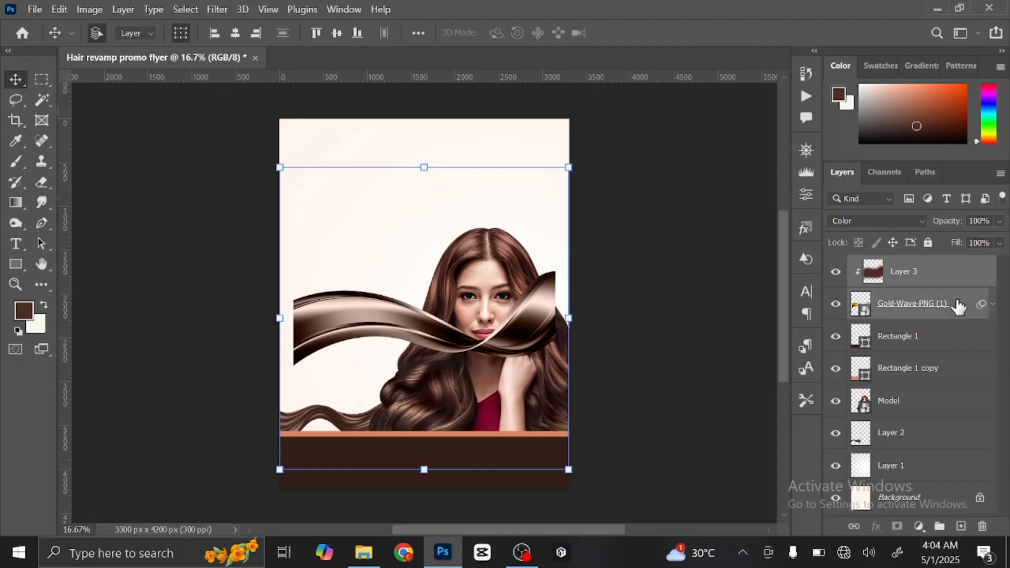
pyautogui.hotkey('ctrl', 'e')
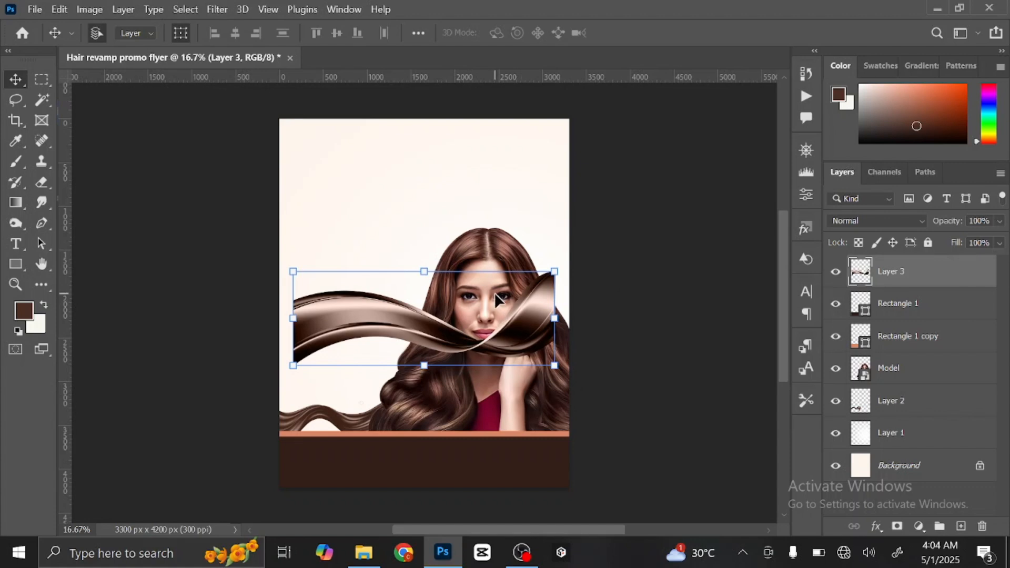
# Rotate the merged wave to -90°, flip it horizontally, and place it partly off the flyer's upper-right edge
pyautogui.press('ctrl')
pyautogui.hotkey('ctrl', 't')
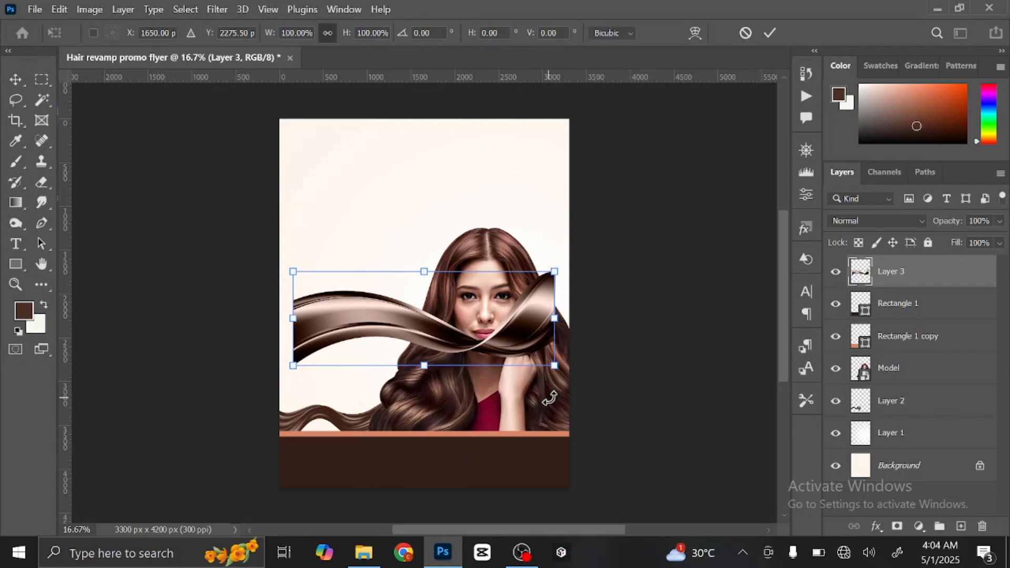
pyautogui.moveTo(549, 401); pyautogui.dragTo(496, 212)
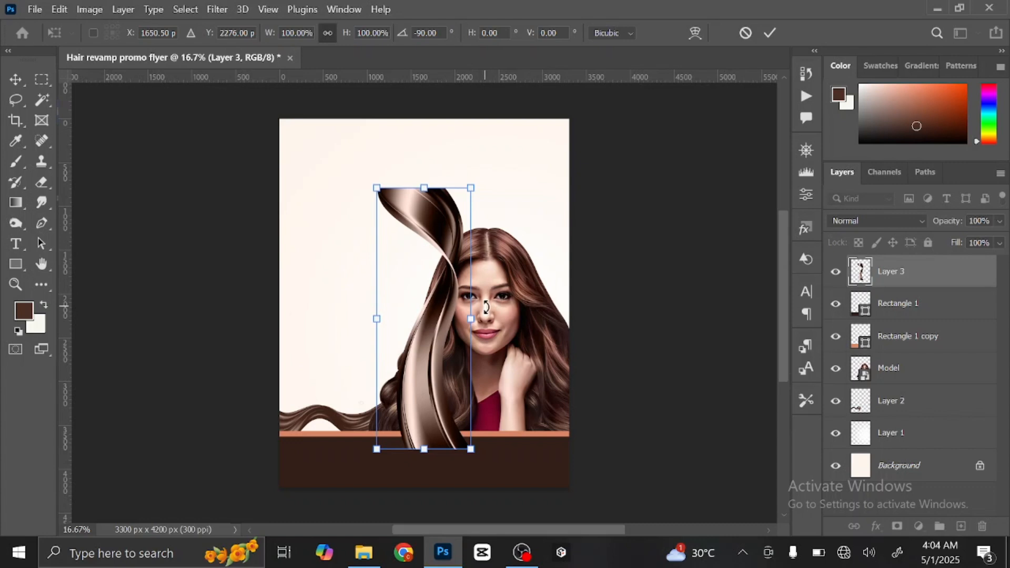
pyautogui.rightClick(435, 322)
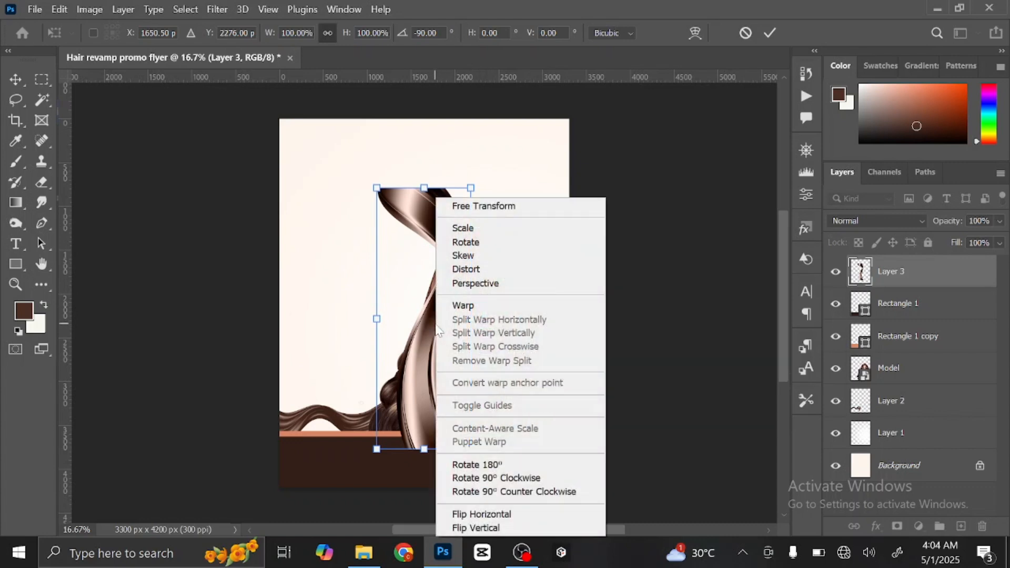
pyautogui.click(500, 514)
pyautogui.moveTo(435, 379); pyautogui.dragTo(588, 299)
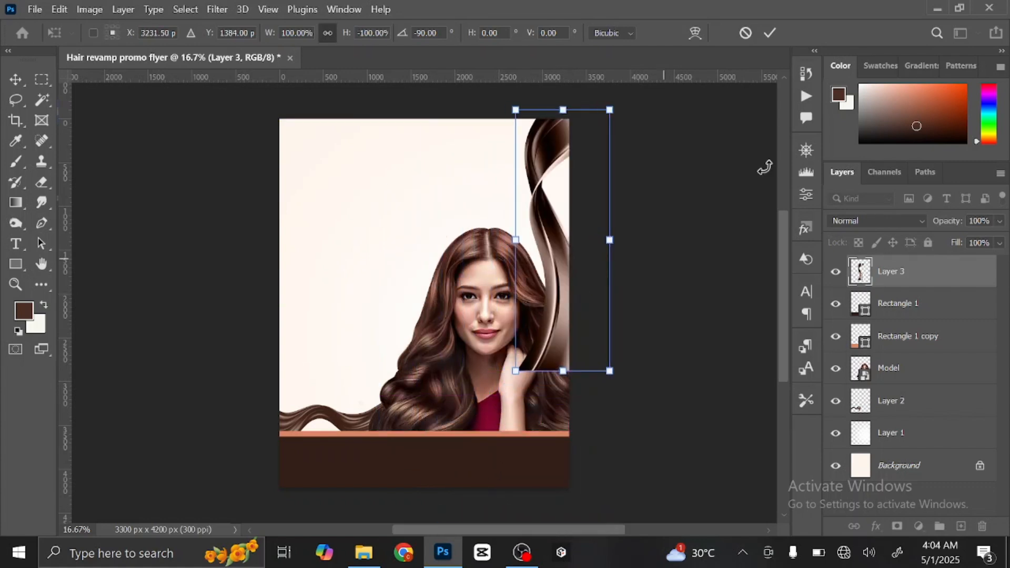
pyautogui.click(770, 33)
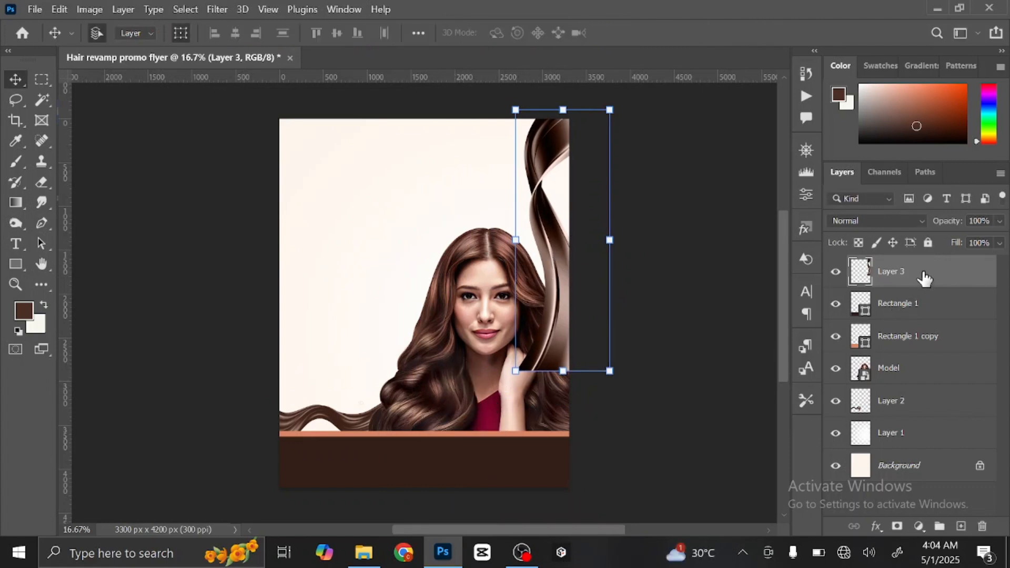
# Move the vertical wave layer directly beneath the Model layer and deselect it
pyautogui.moveTo(925, 279); pyautogui.dragTo(926, 385)
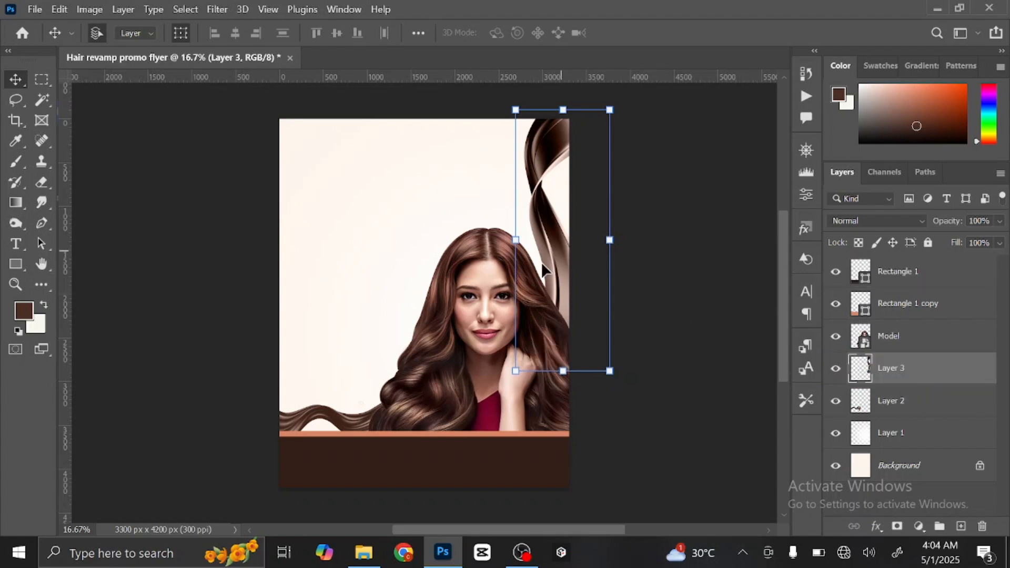
pyautogui.moveTo(552, 256); pyautogui.dragTo(553, 265)
pyautogui.click(664, 288)
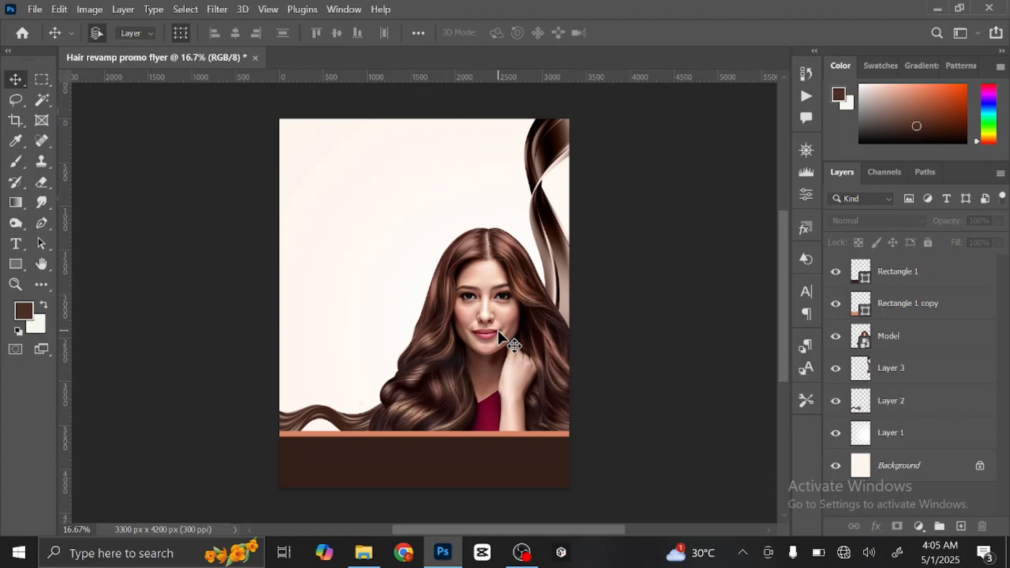
# Move the model photo higher on the flyer and scale it down to about 21.98%
pyautogui.click(488, 319)
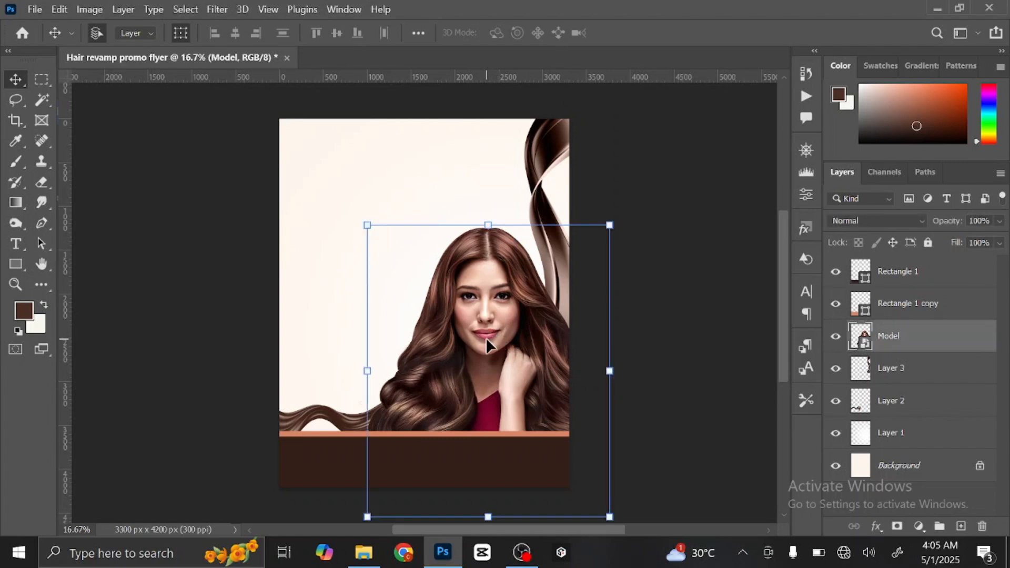
pyautogui.moveTo(486, 339); pyautogui.dragTo(485, 292)
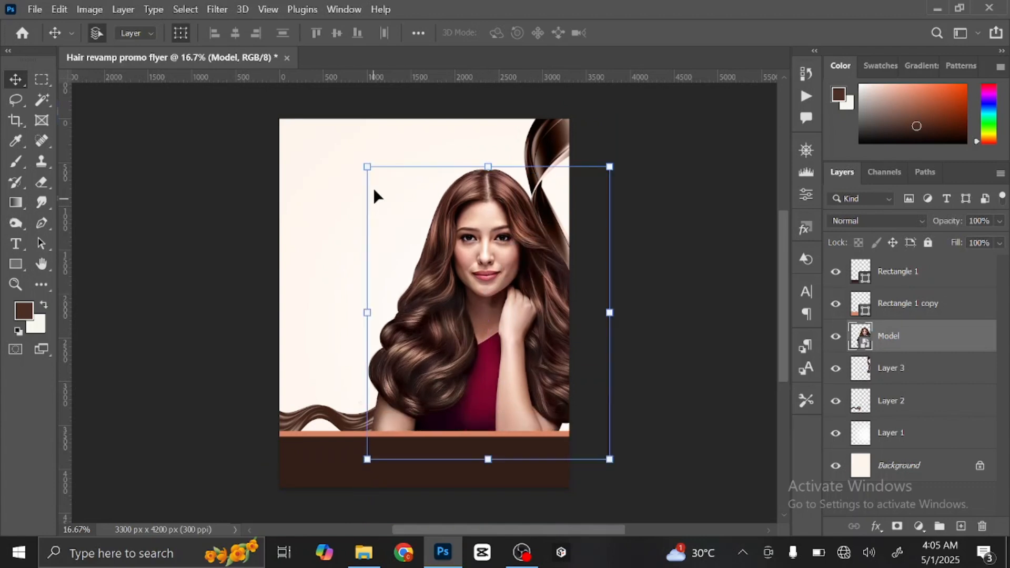
pyautogui.hotkey('ctrl', 't')
pyautogui.moveTo(362, 163); pyautogui.dragTo(378, 189)
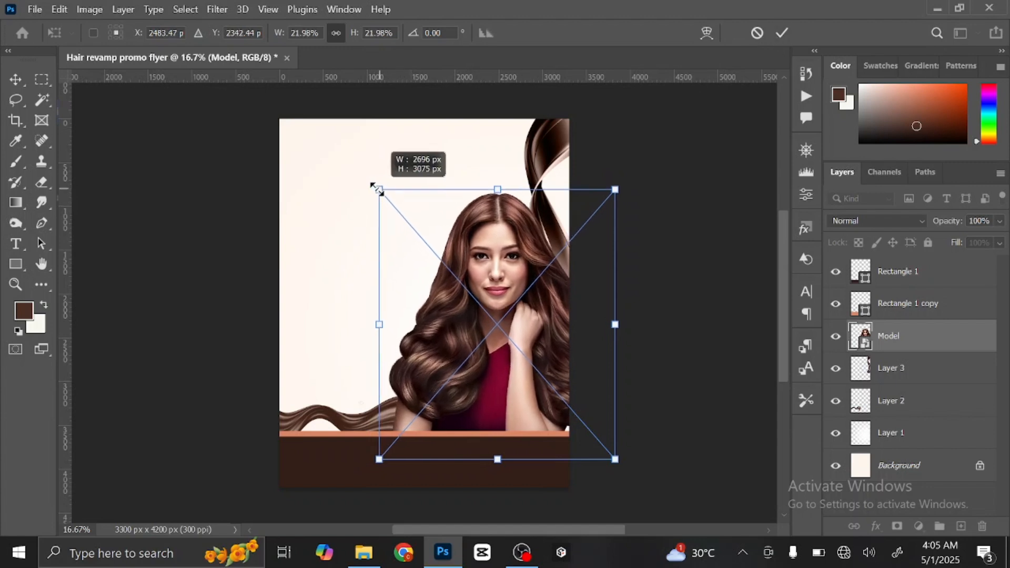
pyautogui.click(783, 33)
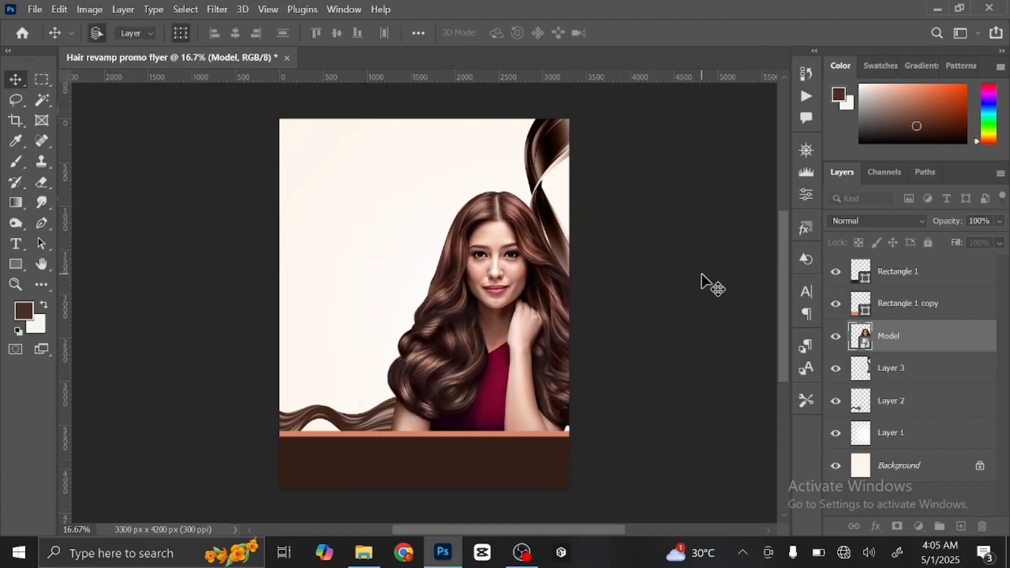
pyautogui.click(702, 274)
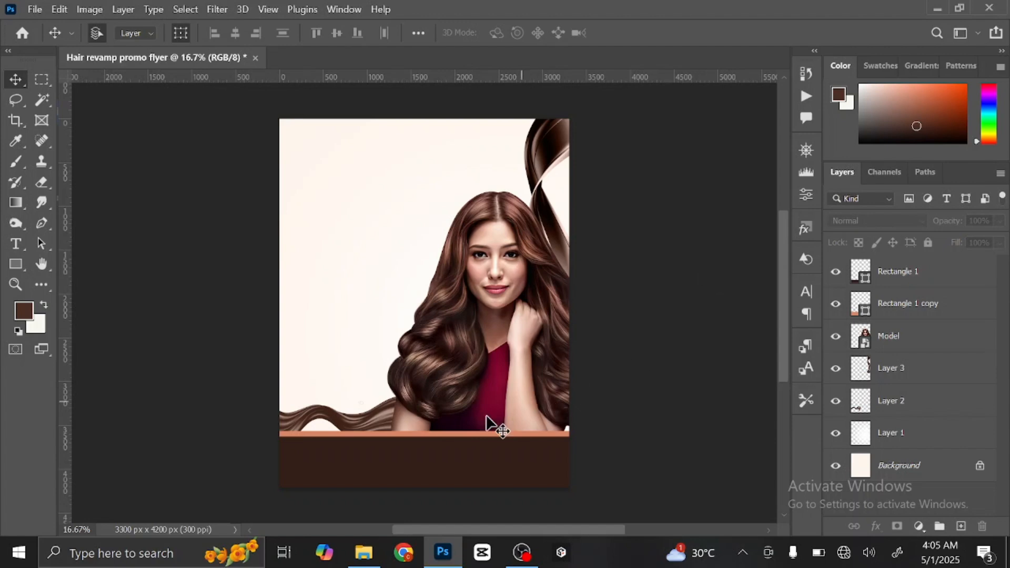
# Open the Text tutorial file from the Hair revamp flyer folder and show it over the flyer
pyautogui.click(368, 561)
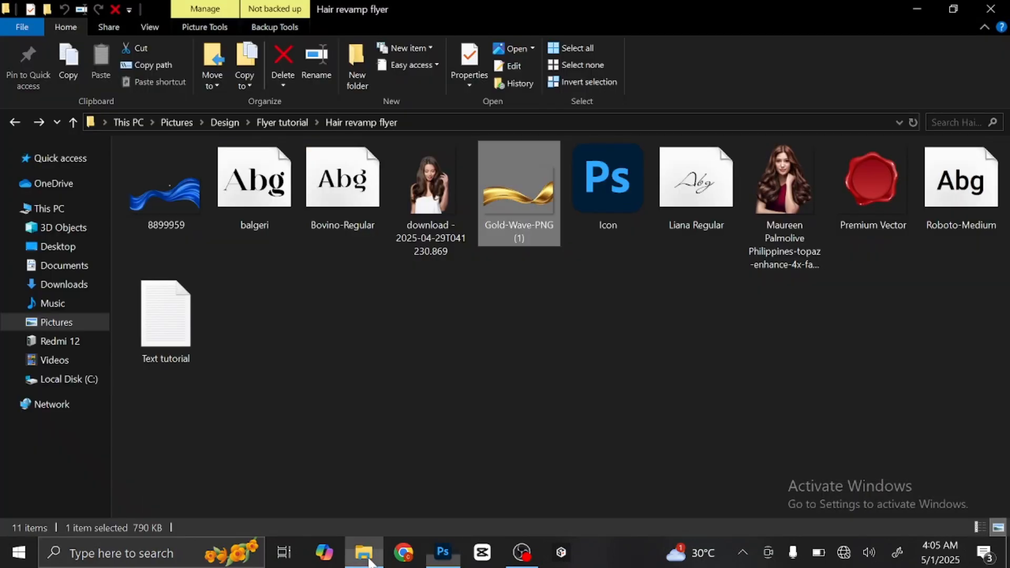
pyautogui.click(472, 429)
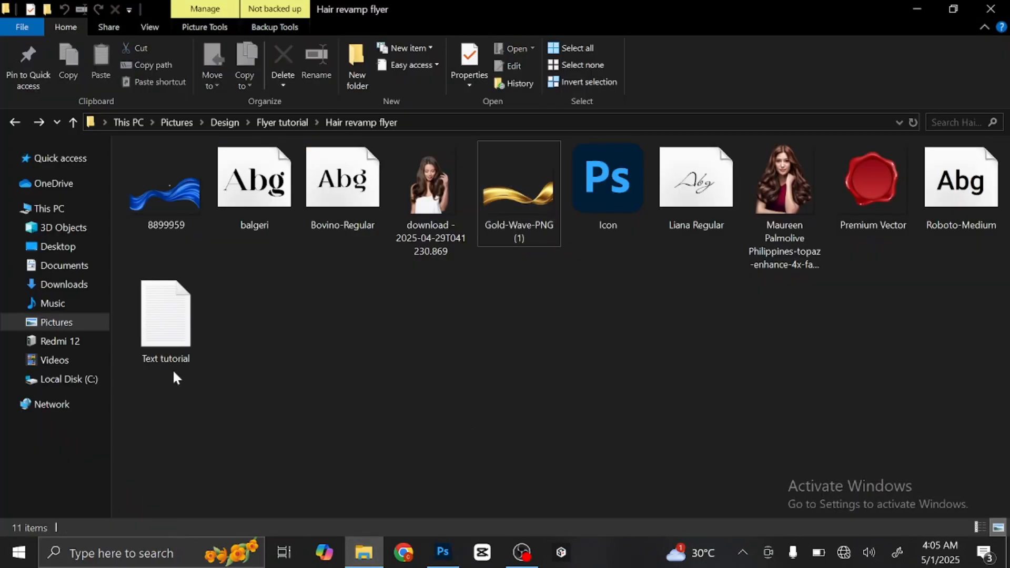
pyautogui.doubleClick(168, 344)
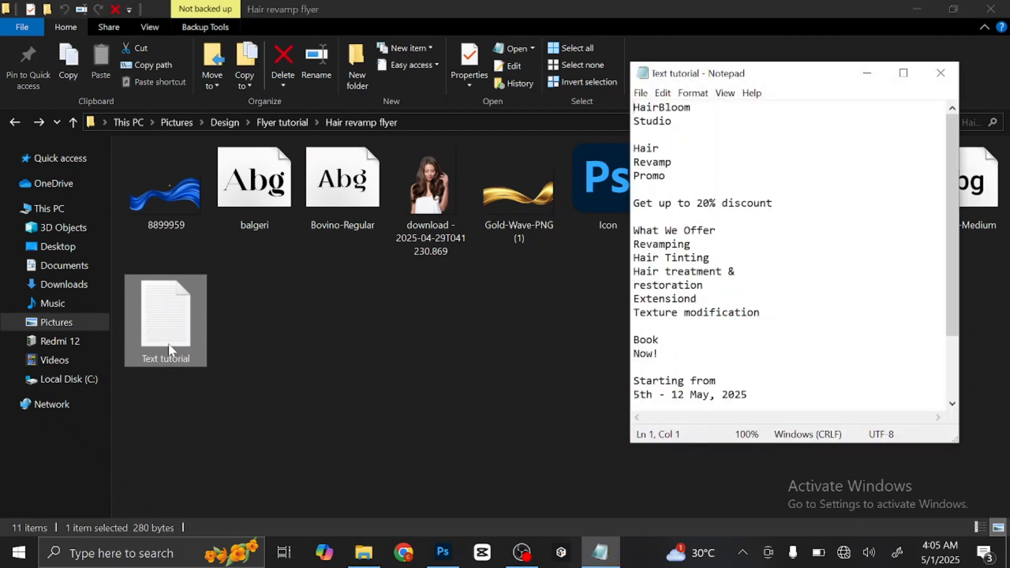
pyautogui.click(931, 29)
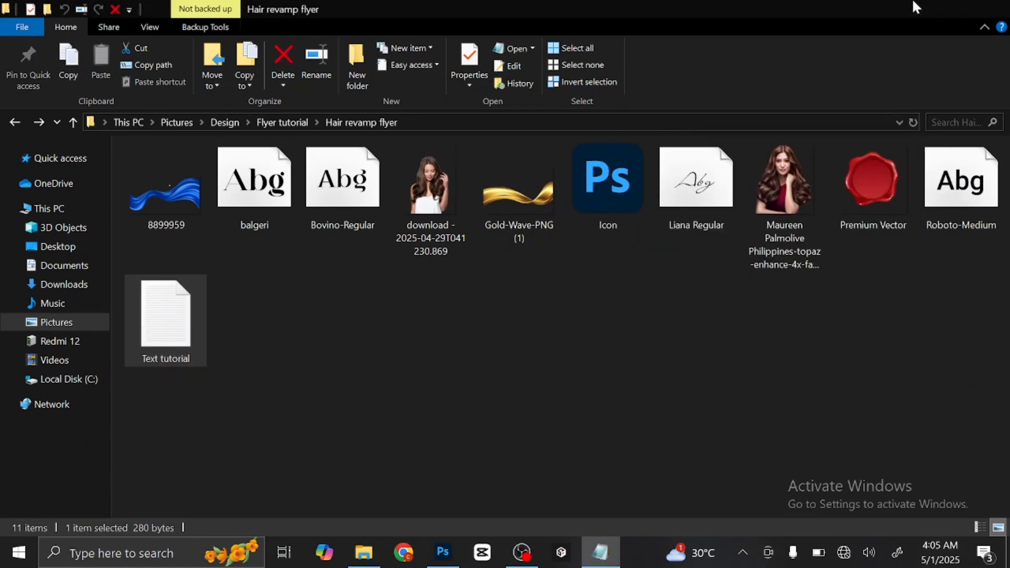
pyautogui.click(917, 9)
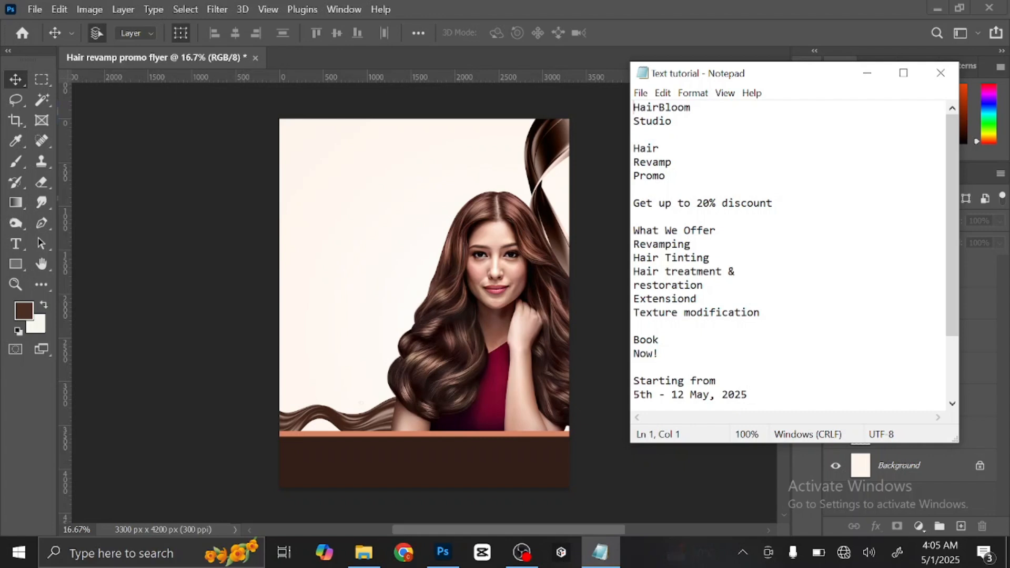
# Copy the HairBloom line from the Text tutorial file and return to the flyer
pyautogui.press('End')
pyautogui.hotkey('shift', 'Left')
pyautogui.hotkey('shift', 'Left')
pyautogui.hotkey('shift', 'Left')
pyautogui.hotkey('shift', 'Left')
pyautogui.hotkey('shift', 'Left')
pyautogui.hotkey('shift', 'Left')
pyautogui.hotkey('shift', 'Left')
pyautogui.hotkey('shift', 'Left')
pyautogui.hotkey('shift', 'Left')
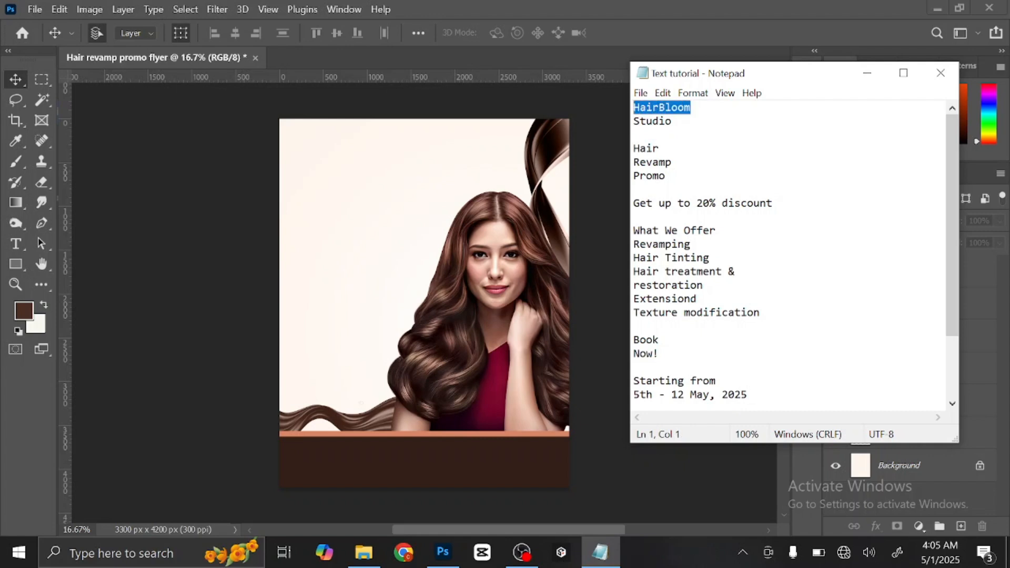
pyautogui.rightClick(649, 110)
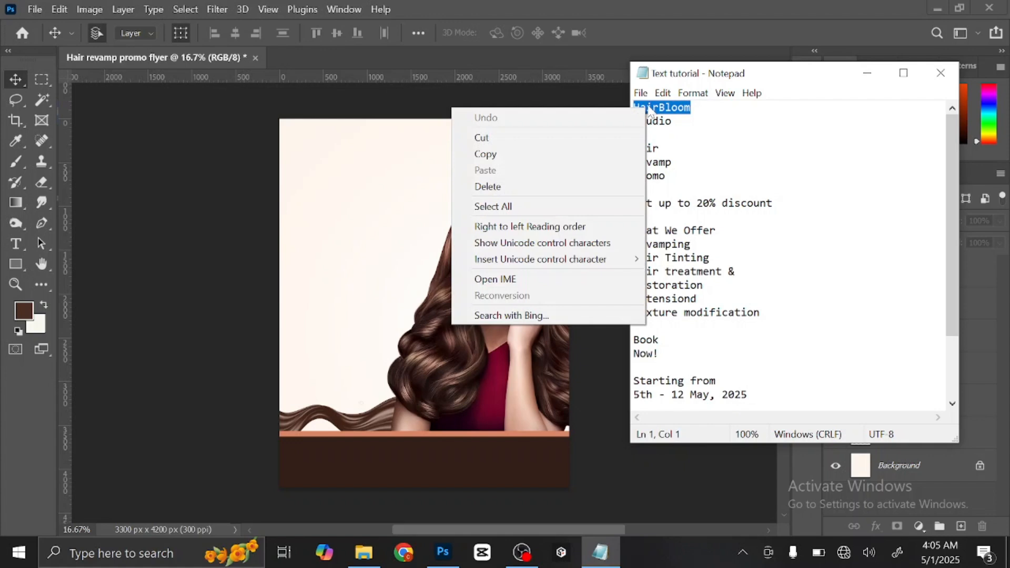
pyautogui.click(561, 155)
pyautogui.click(605, 138)
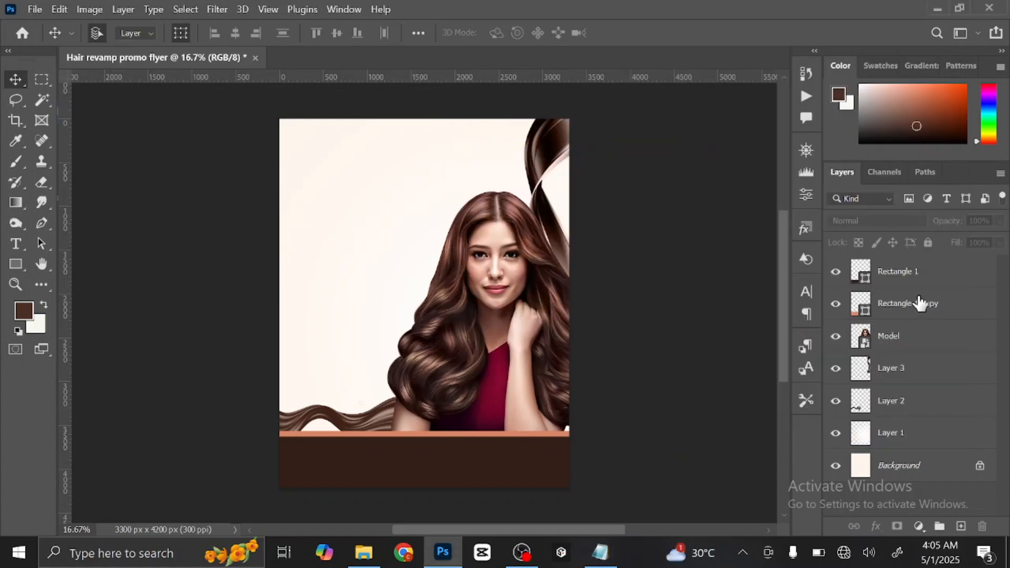
# Add an empty layer above Rectangle 1 and set the horizontal type colour to the footer band's dark brown, 321f18
pyautogui.click(950, 275)
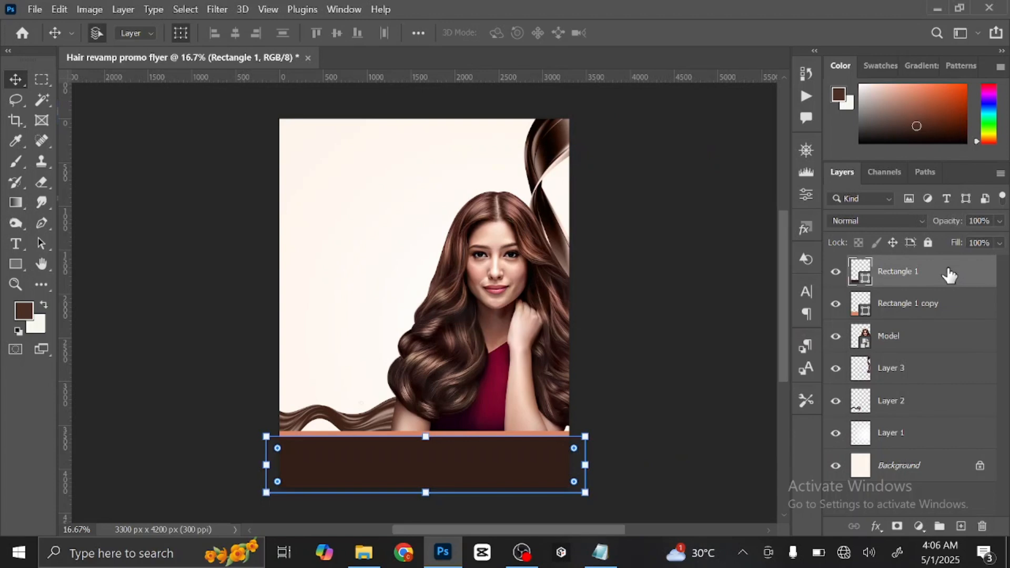
pyautogui.click(961, 526)
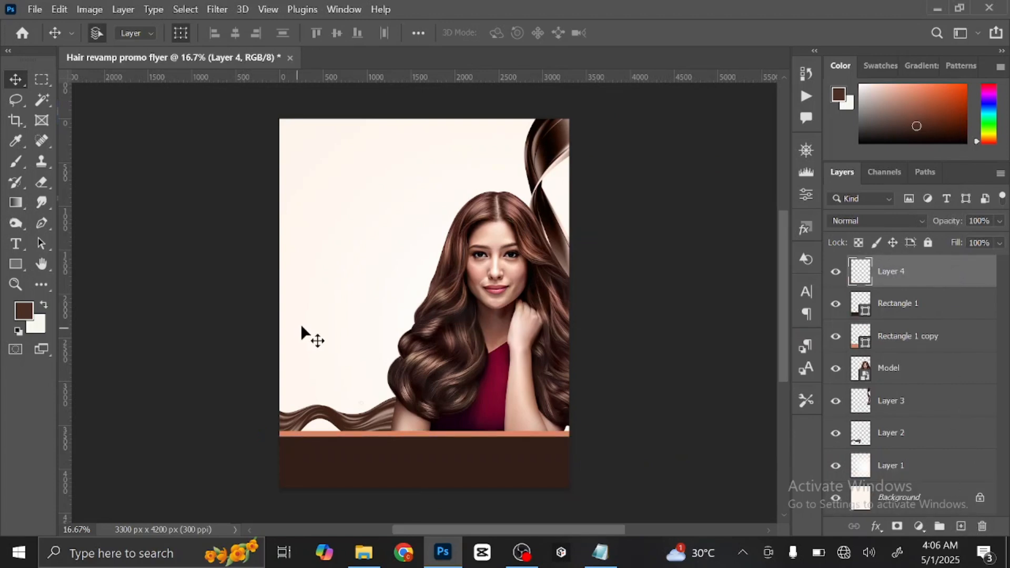
pyautogui.click(10, 245)
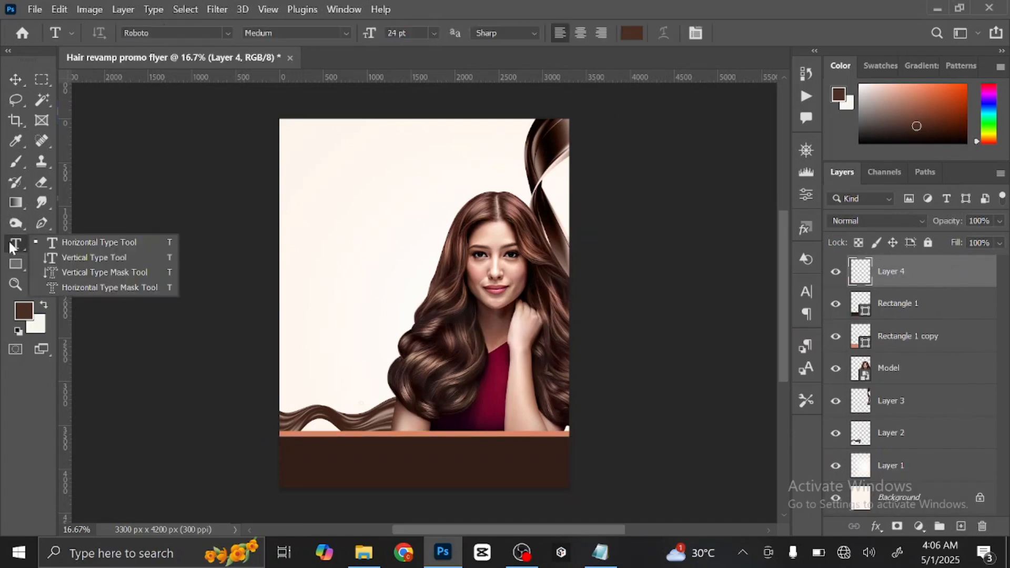
pyautogui.click(84, 243)
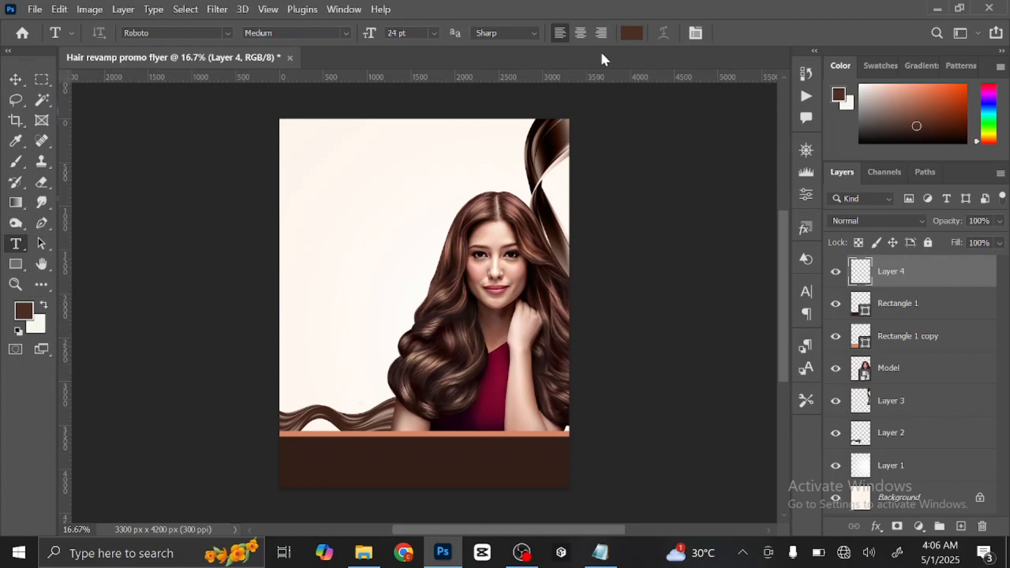
pyautogui.click(629, 34)
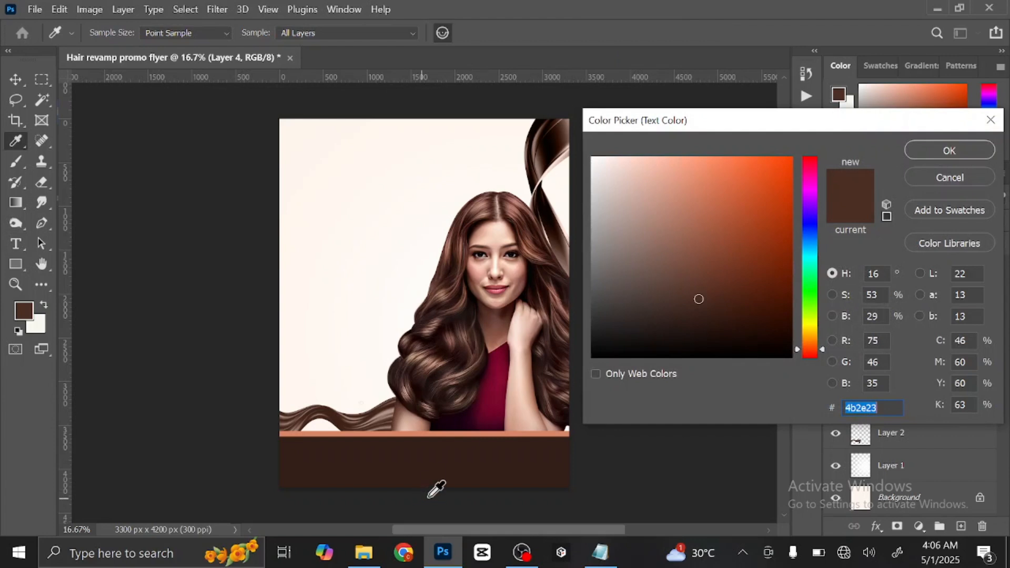
pyautogui.click(481, 451)
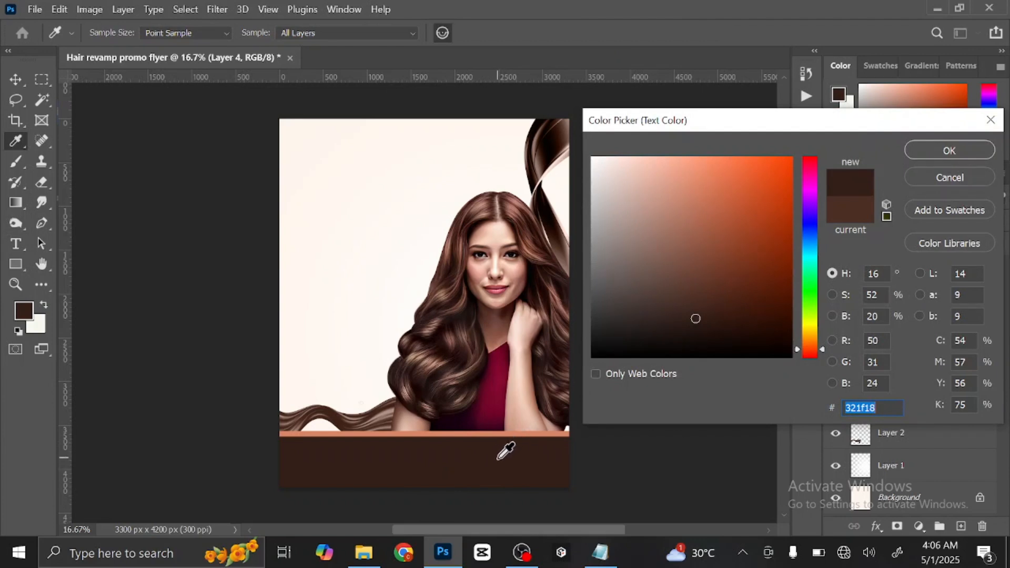
pyautogui.click(940, 144)
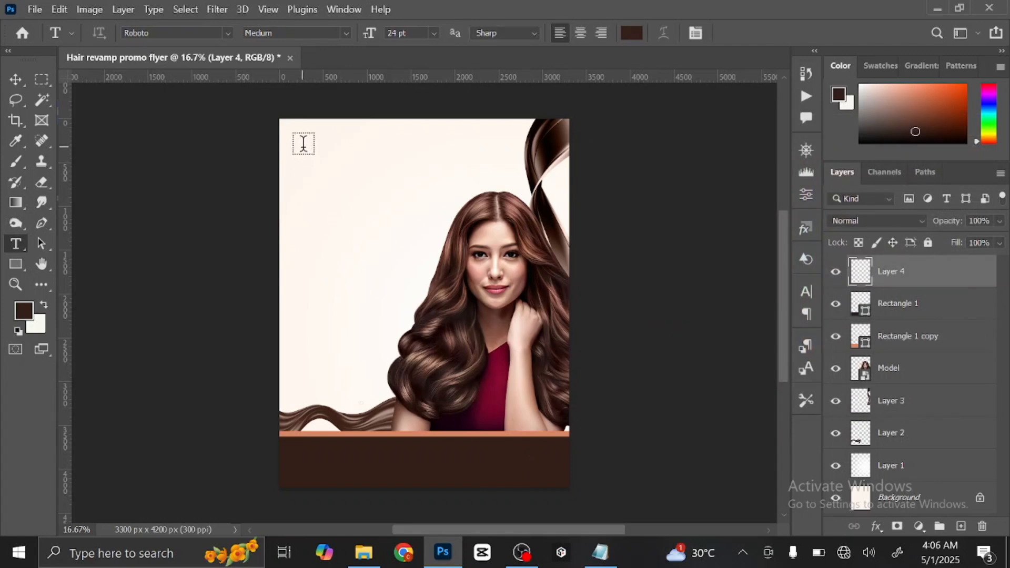
# Add the text HairBloom in the flyer's upper-left corner and enlarge it to about 44 pt
pyautogui.click(304, 143)
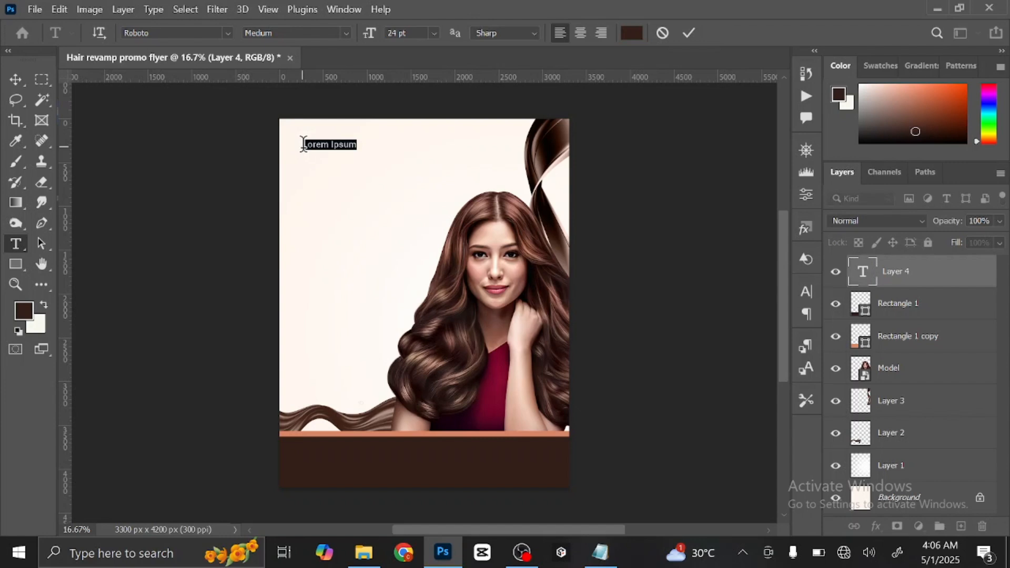
pyautogui.write('HairBloom')
pyautogui.click(16, 79)
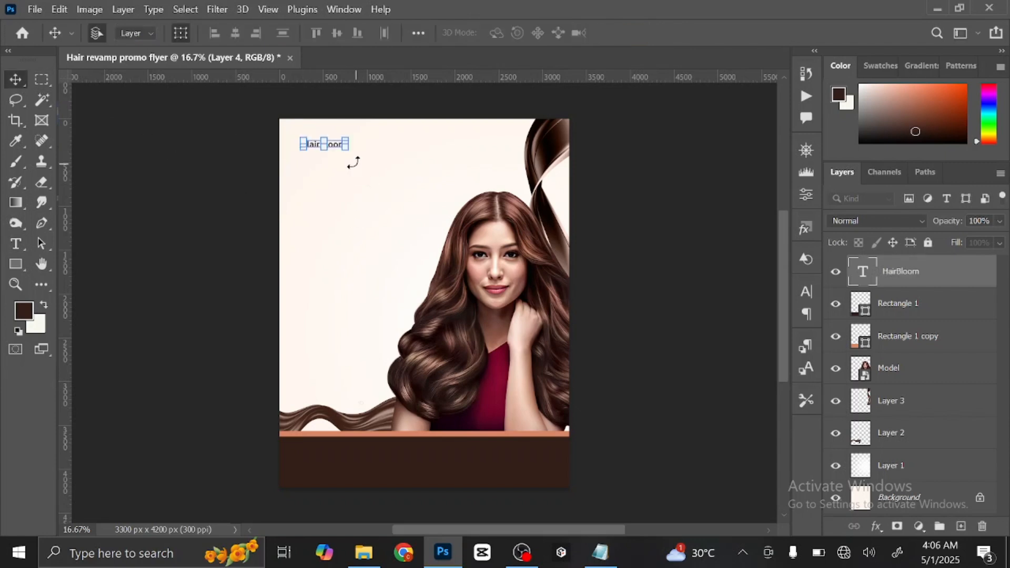
pyautogui.moveTo(344, 148); pyautogui.dragTo(380, 163)
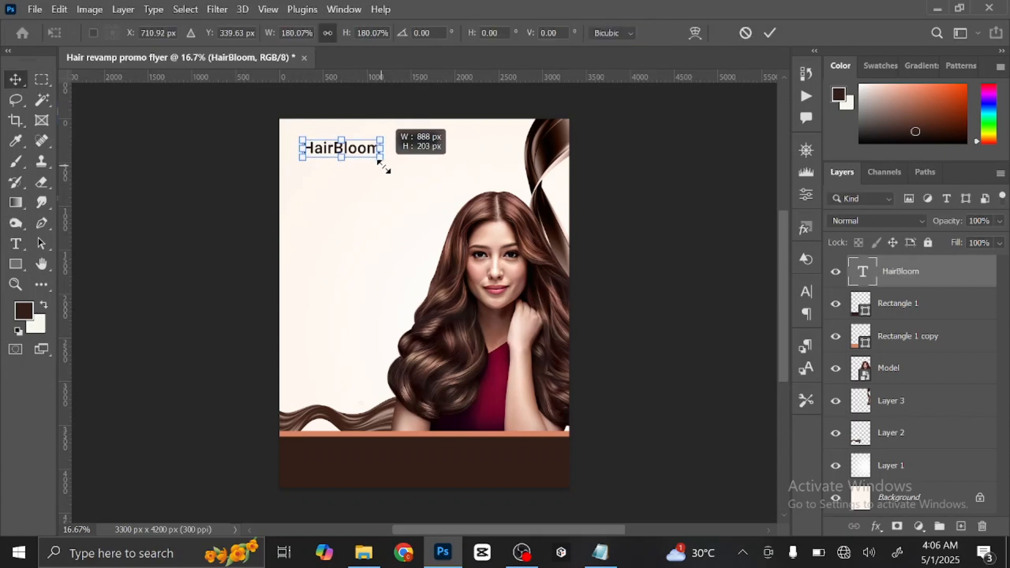
pyautogui.click(771, 33)
pyautogui.moveTo(359, 146); pyautogui.dragTo(348, 140)
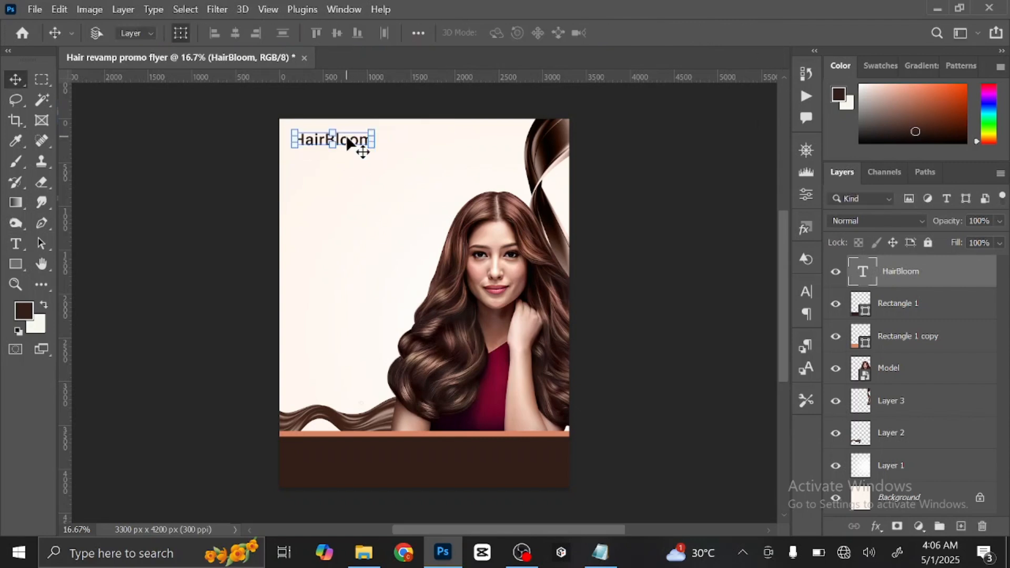
# Look up the script font in the Hair revamp flyer folder and set the HairBloom text to Liana Regular
pyautogui.hotkey('ctrl', '+')
pyautogui.hotkey('ctrl', '+')
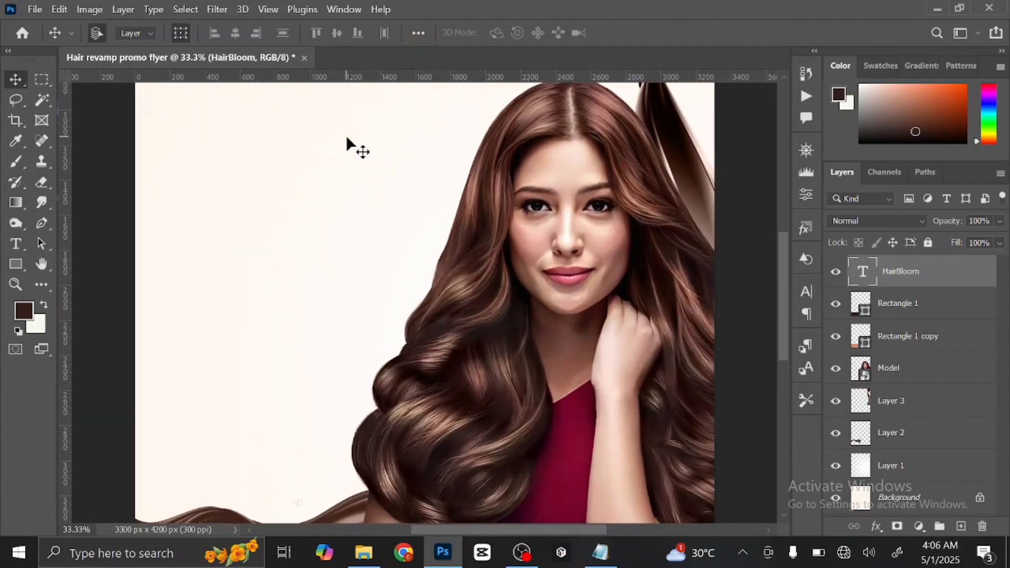
pyautogui.moveTo(428, 258); pyautogui.dragTo(440, 377)
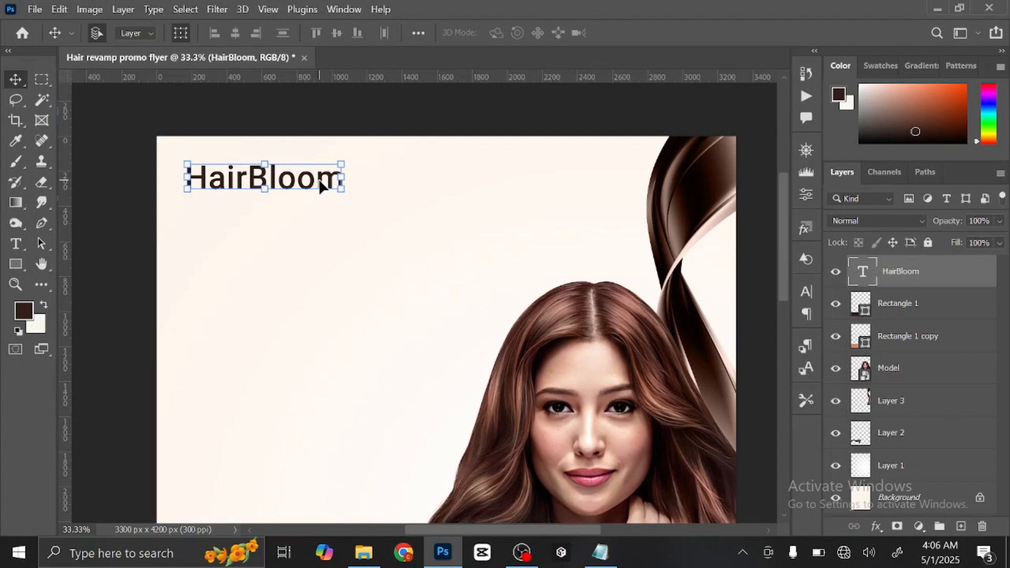
pyautogui.click(364, 558)
pyautogui.click(418, 381)
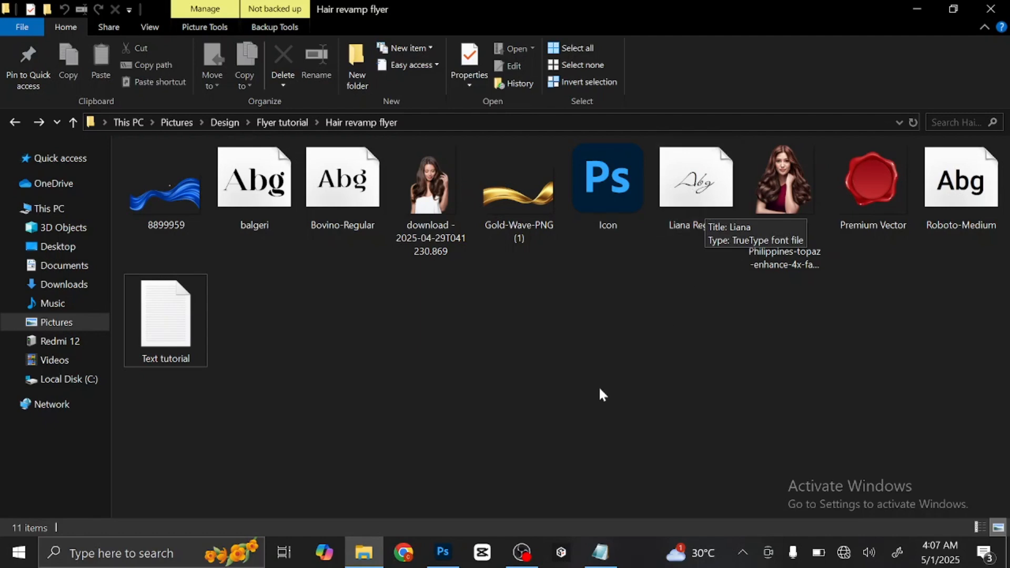
pyautogui.click(443, 552)
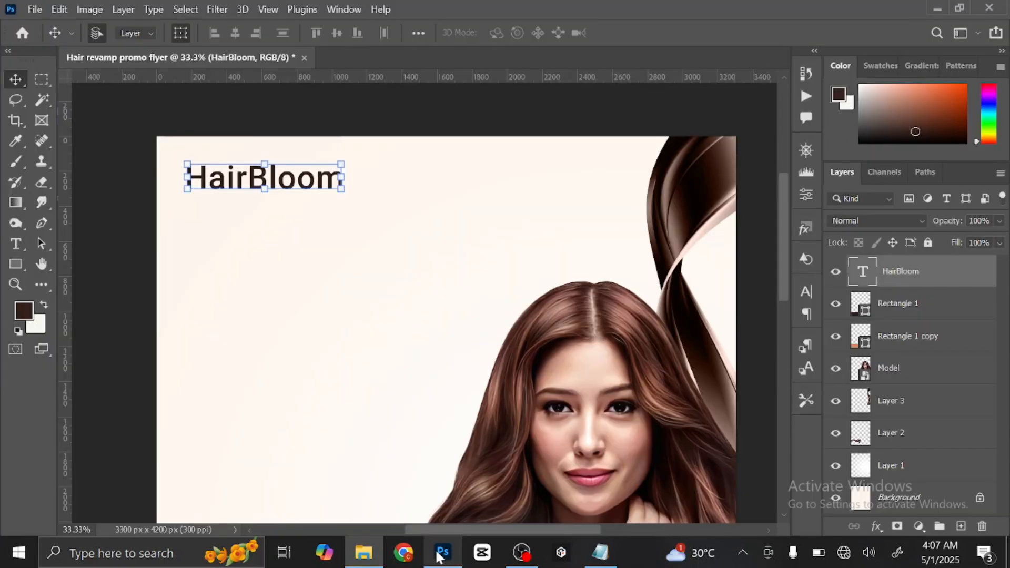
pyautogui.doubleClick(300, 179)
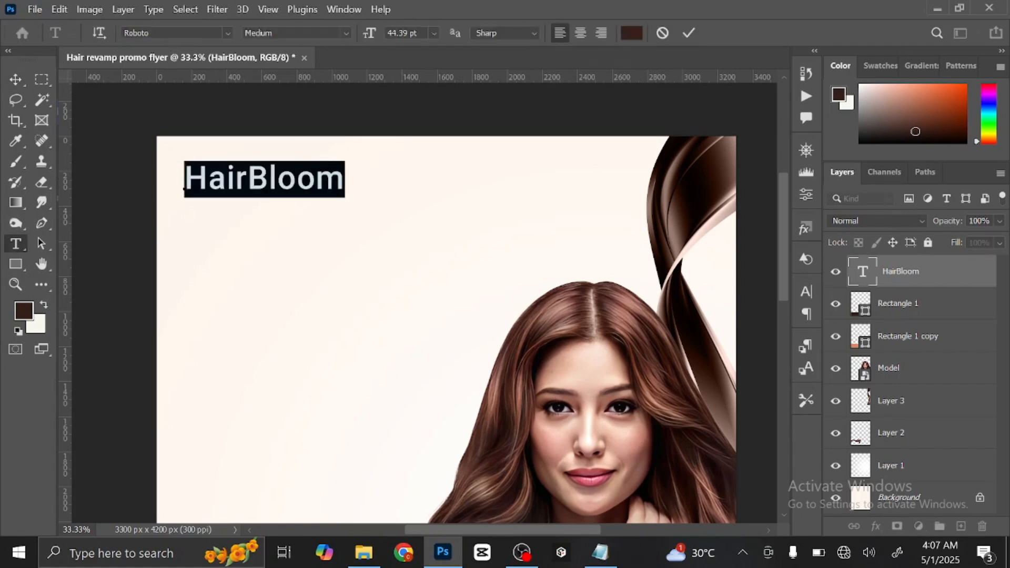
pyautogui.click(169, 33)
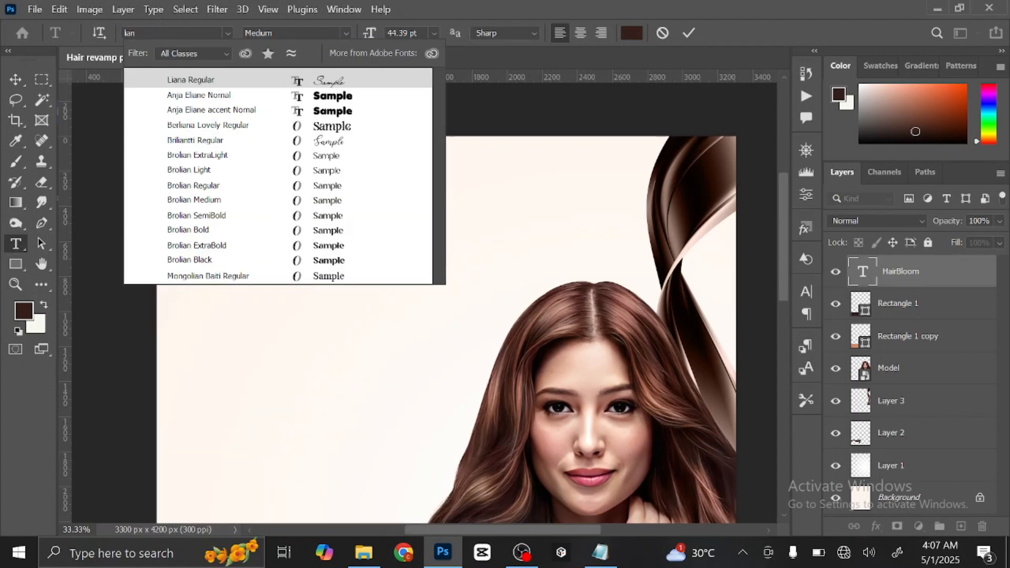
pyautogui.write('a')
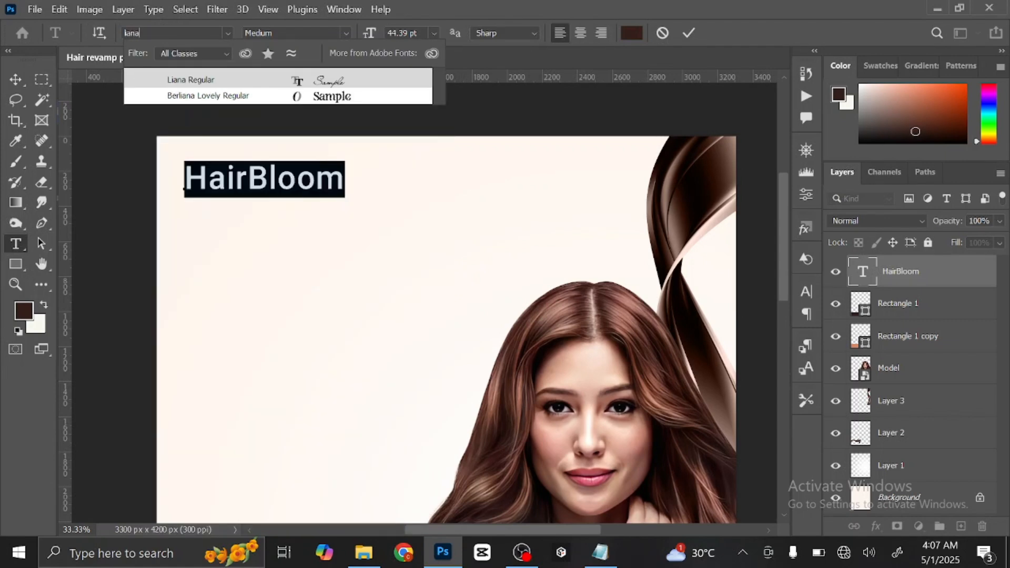
pyautogui.click(231, 79)
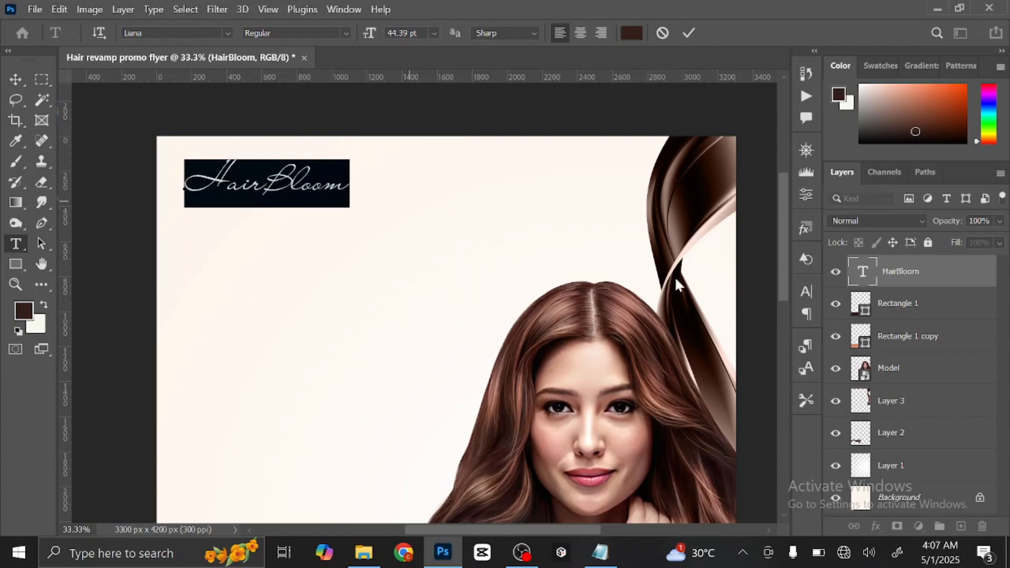
# Apply faux bold to the HairBloom text and commit the text edit
pyautogui.click(807, 292)
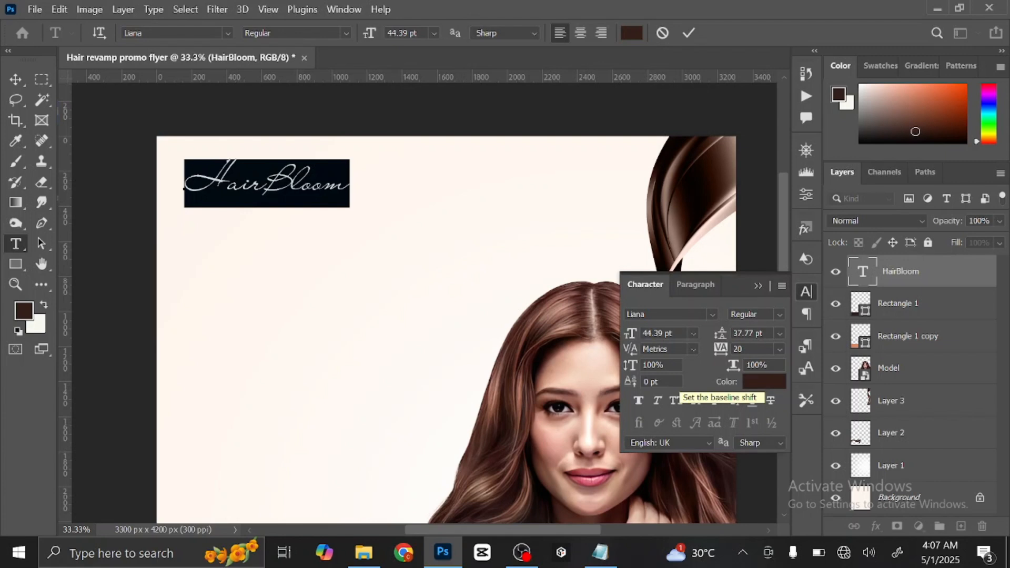
pyautogui.click(639, 402)
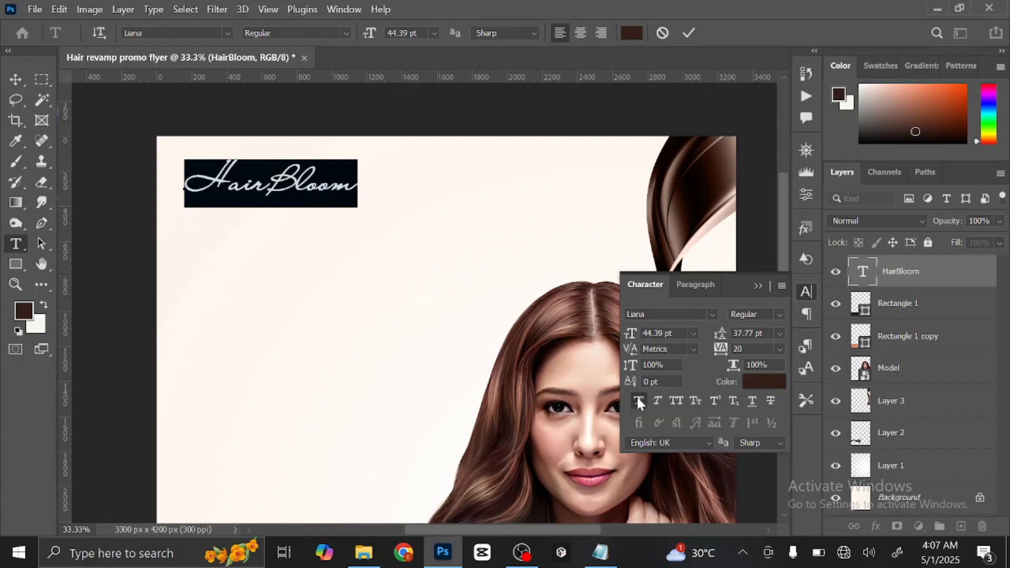
pyautogui.click(761, 287)
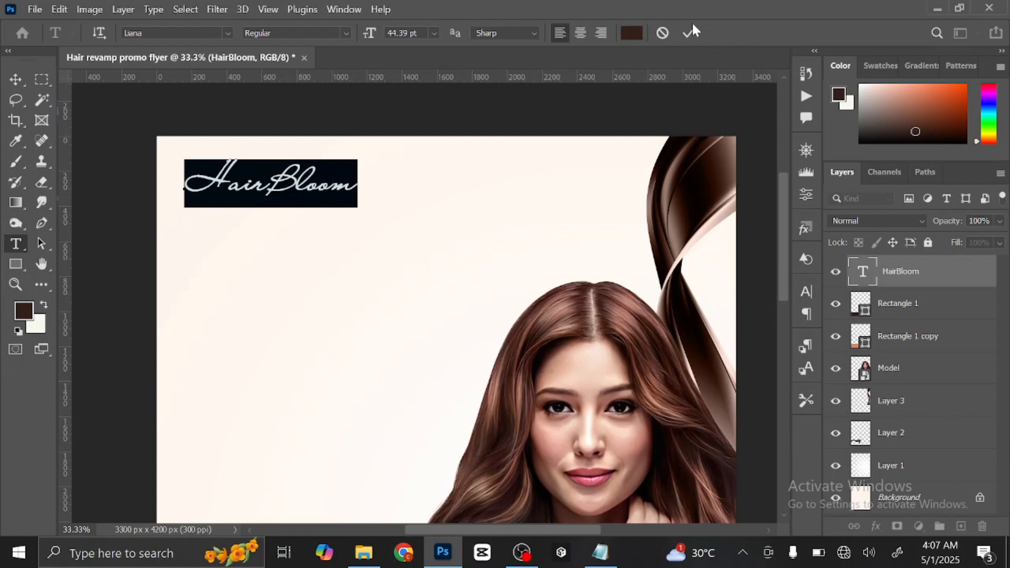
pyautogui.click(690, 30)
pyautogui.press('v')
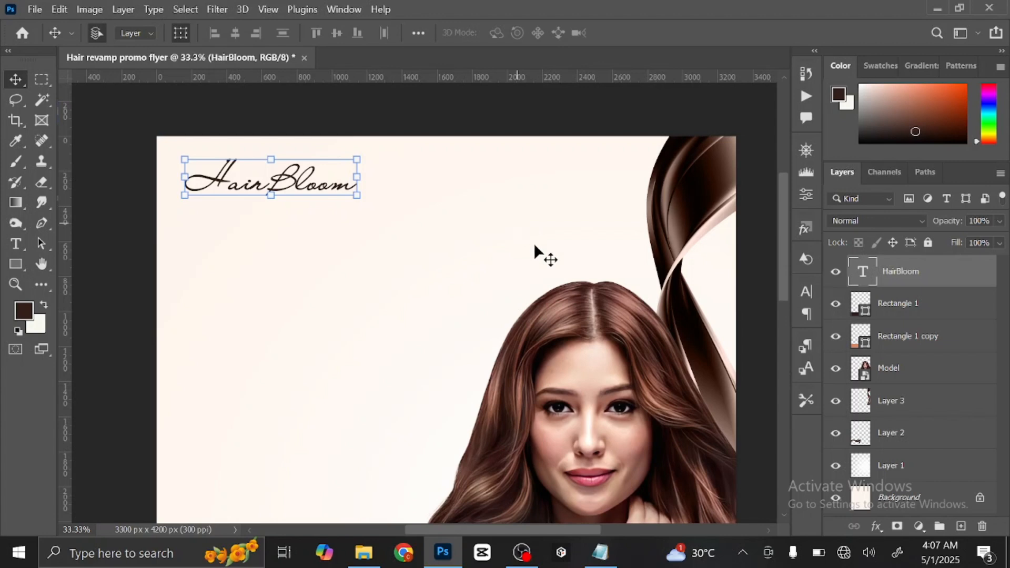
# Copy the word Studio from the Text tutorial file and return to the flyer
pyautogui.click(602, 557)
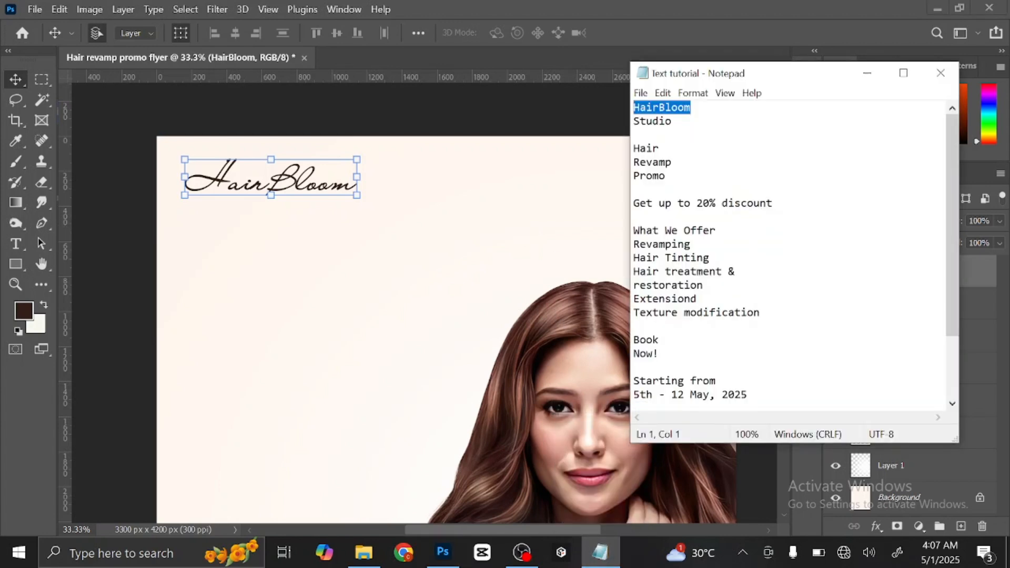
pyautogui.moveTo(634, 121); pyautogui.dragTo(673, 122)
pyautogui.rightClick(637, 121)
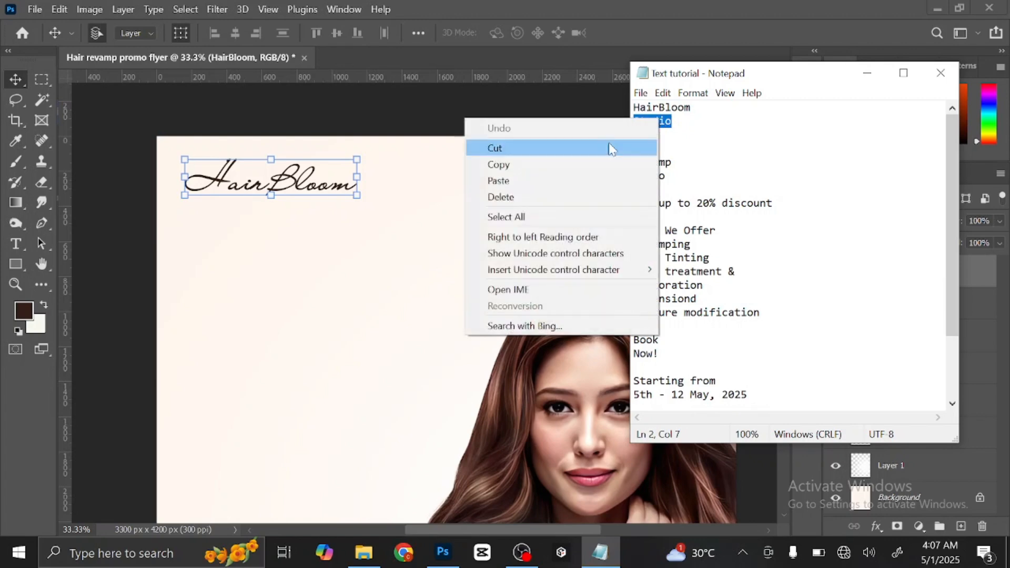
pyautogui.click(579, 165)
pyautogui.click(867, 73)
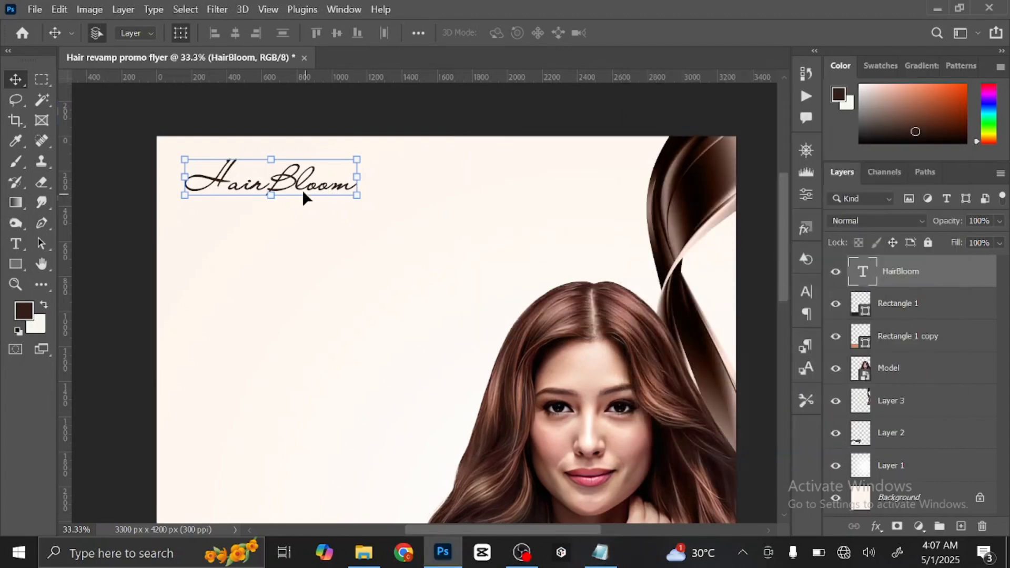
# Add the text Studio at 24 pt on a new layer just below the HairBloom text
pyautogui.click(962, 526)
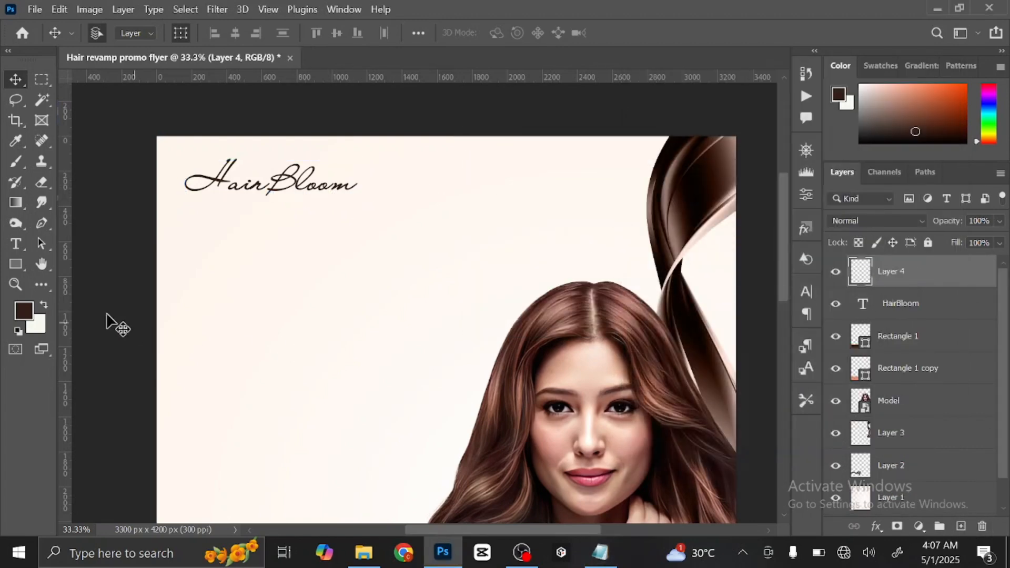
pyautogui.click(15, 244)
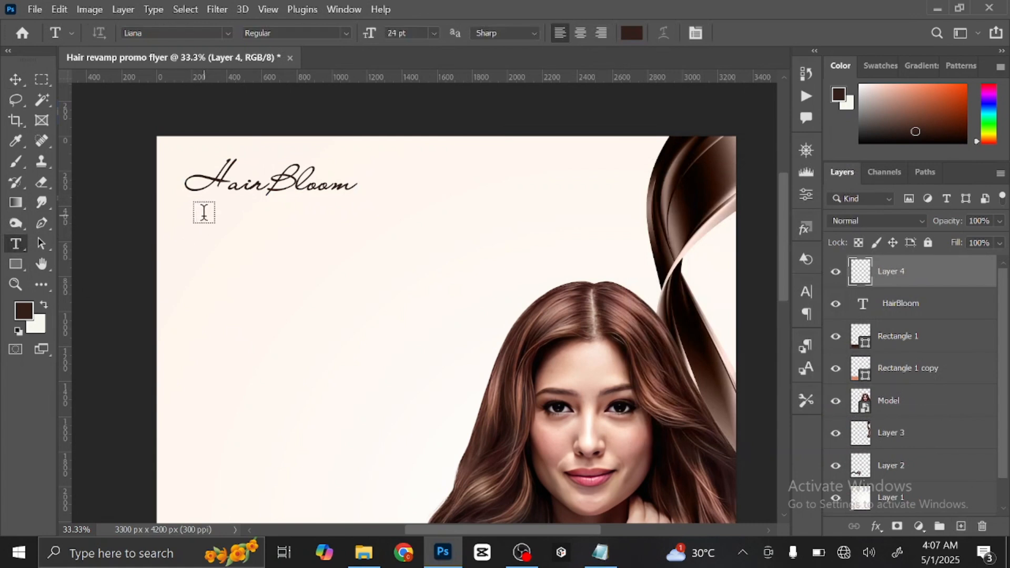
pyautogui.click(202, 212)
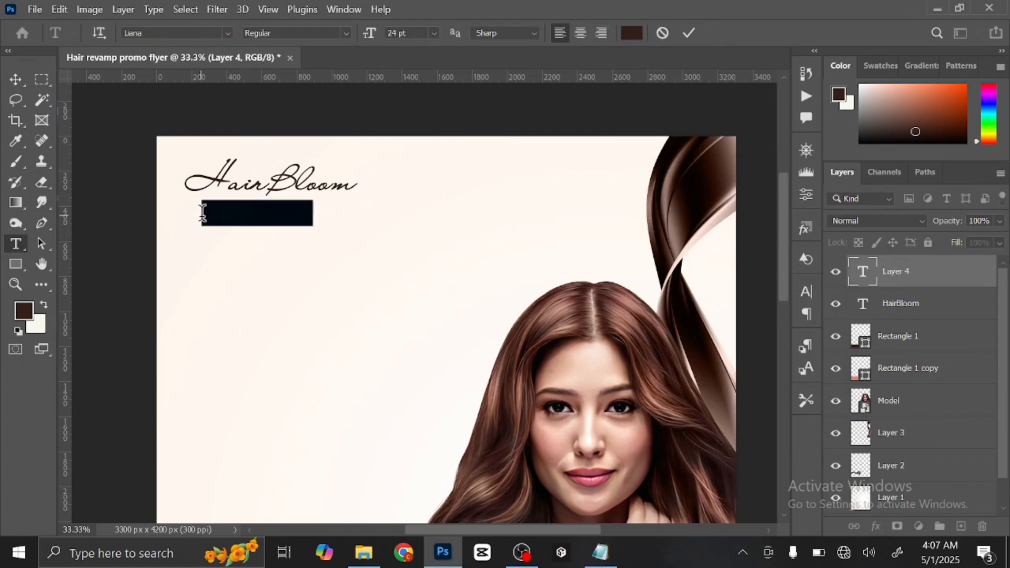
pyautogui.write('Studio')
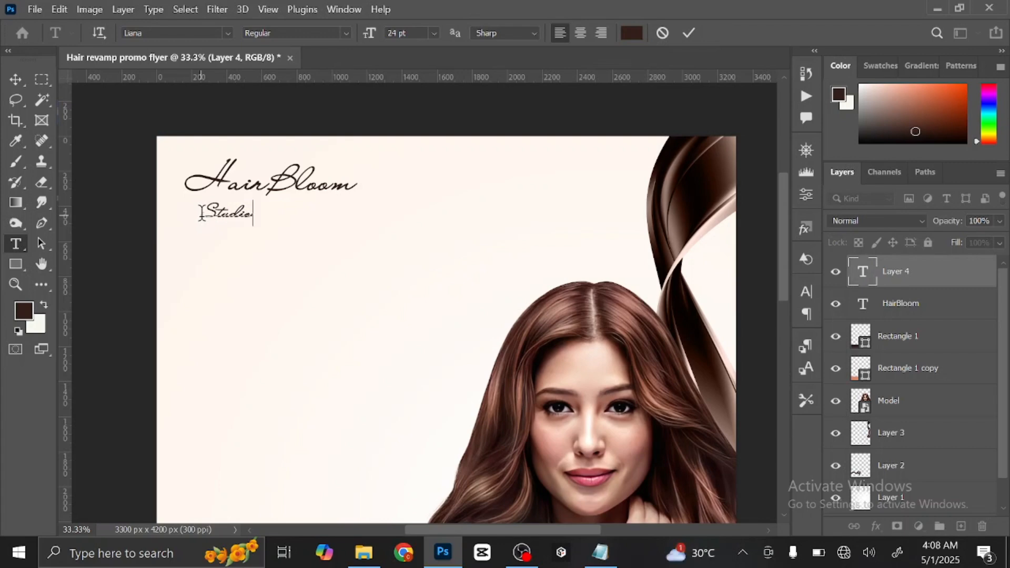
# Look up the serif font in the Hair revamp flyer folder, set the Studio text to Balgeri Regular and commit the edit
pyautogui.press('ctrl')
pyautogui.hotkey('ctrl', 'a')
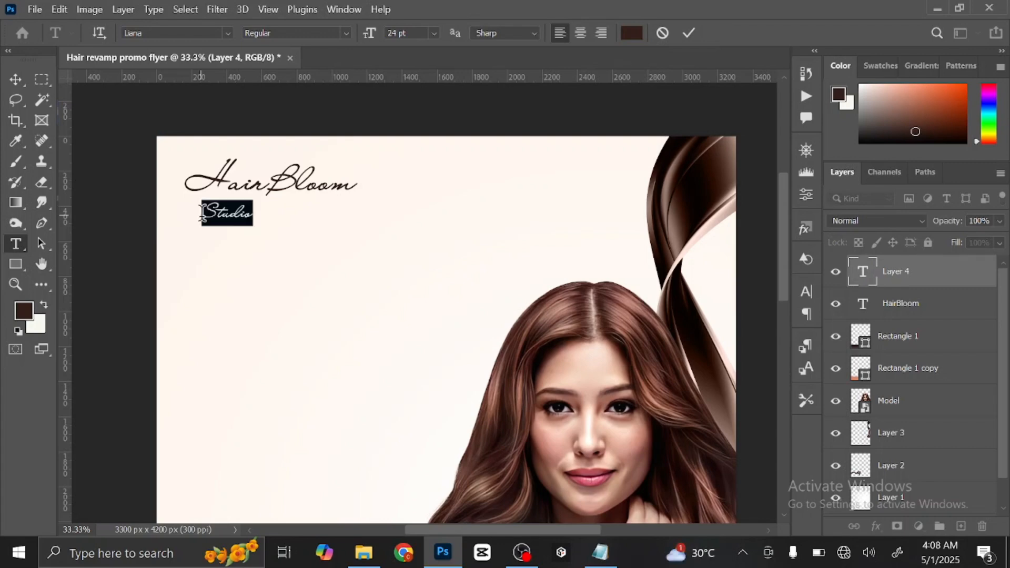
pyautogui.click(363, 552)
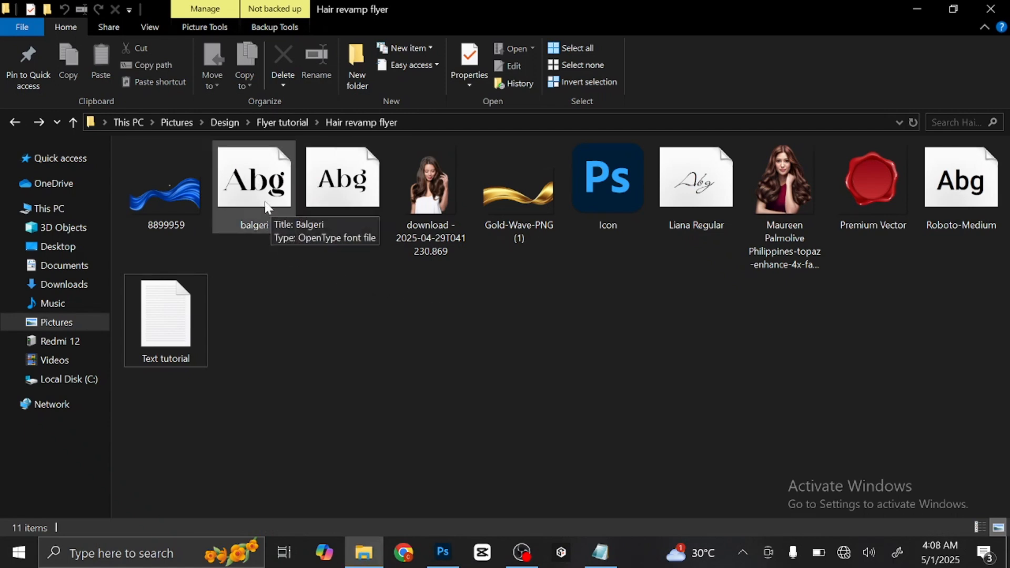
pyautogui.click(443, 553)
pyautogui.click(160, 33)
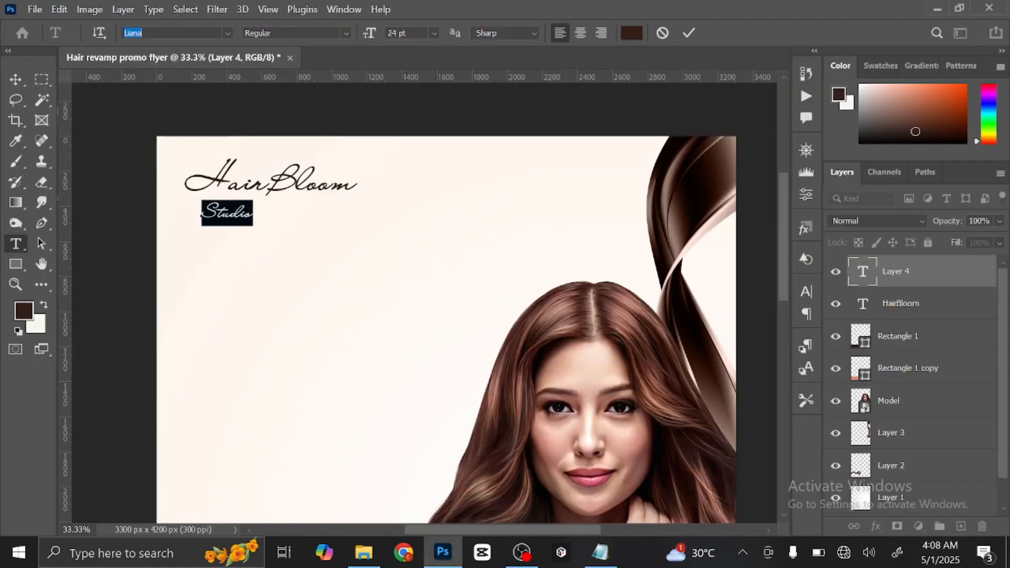
pyautogui.write('balg')
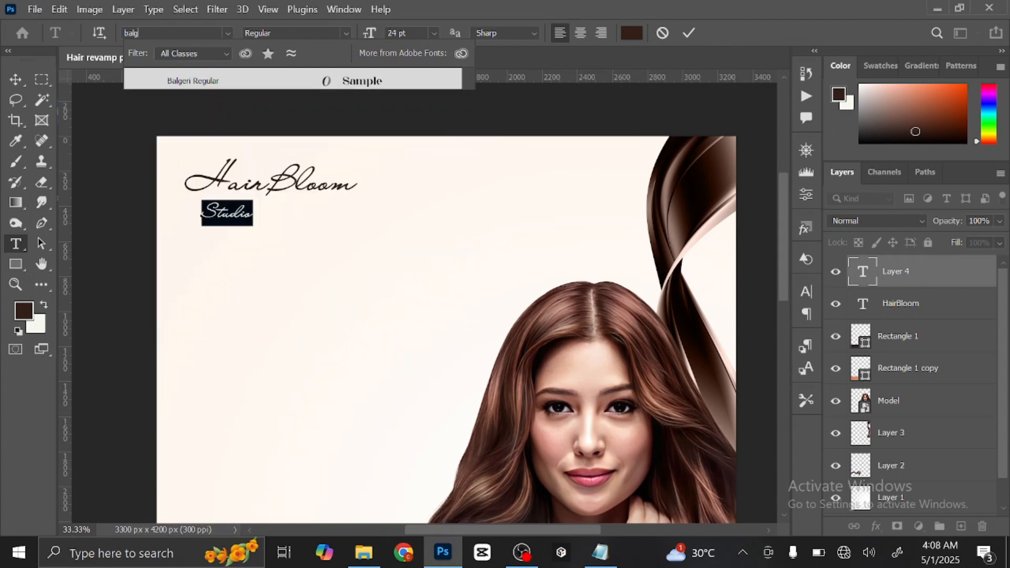
pyautogui.press('Return')
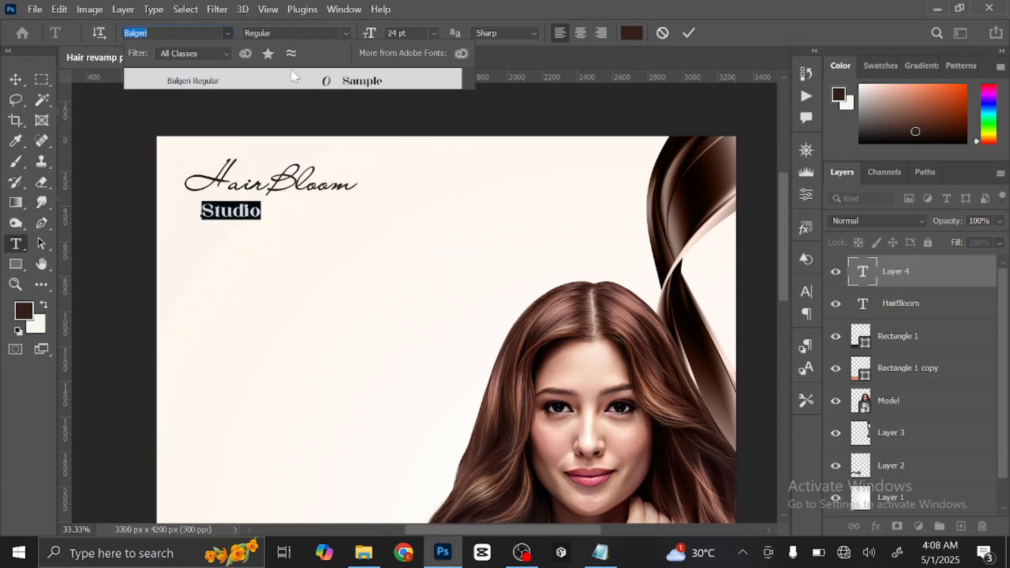
pyautogui.click(294, 81)
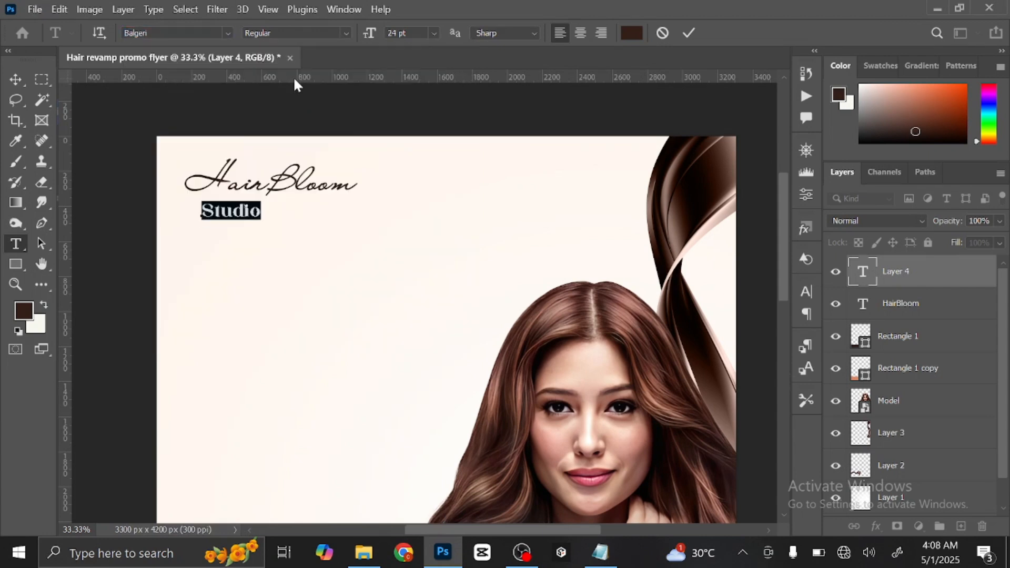
pyautogui.click(692, 33)
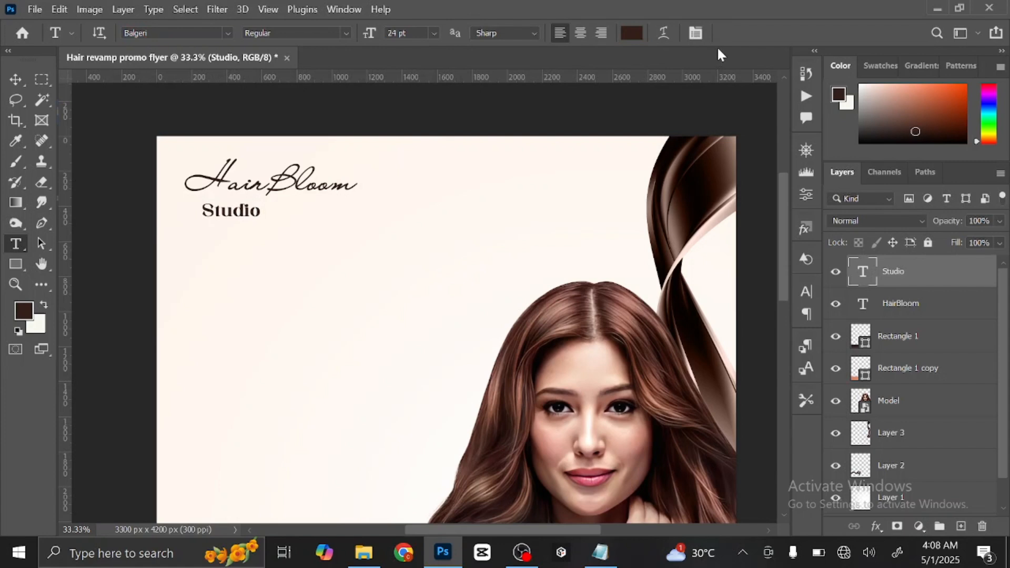
# Move the Studio text up close beneath the word Hair in HairBloom and deselect it
pyautogui.click(21, 83)
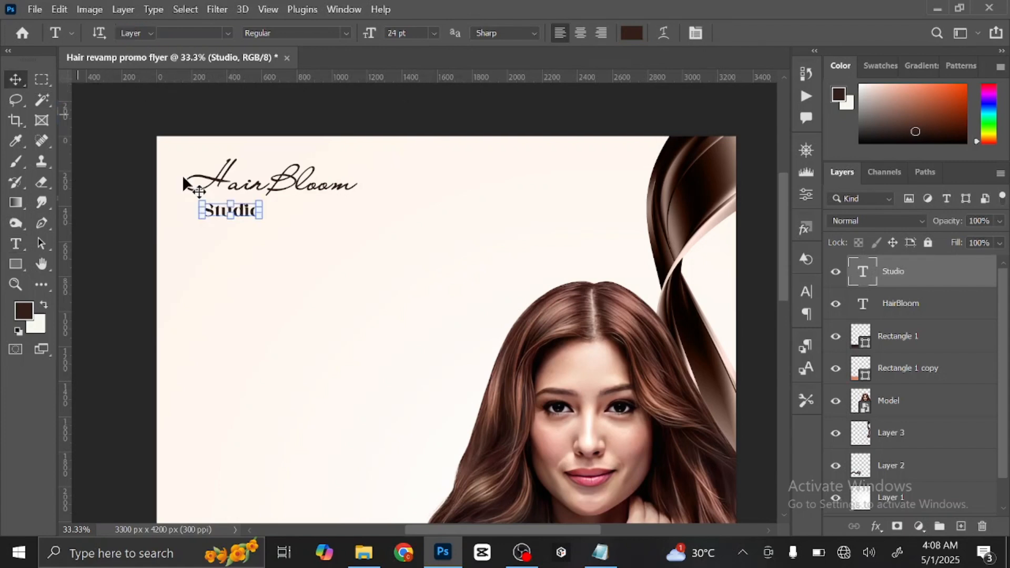
pyautogui.hotkey('ctrl', '+')
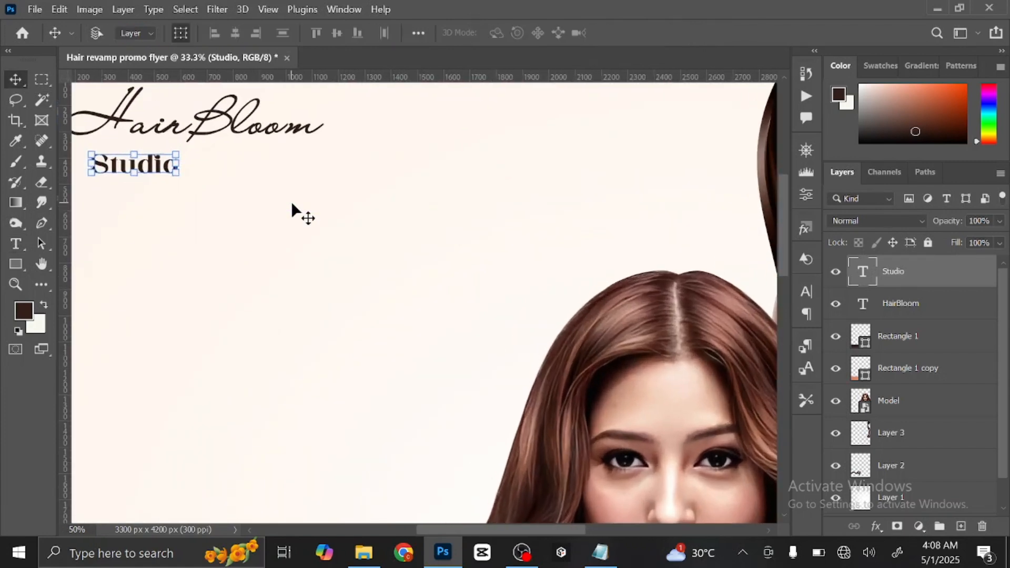
pyautogui.moveTo(291, 202); pyautogui.dragTo(374, 300)
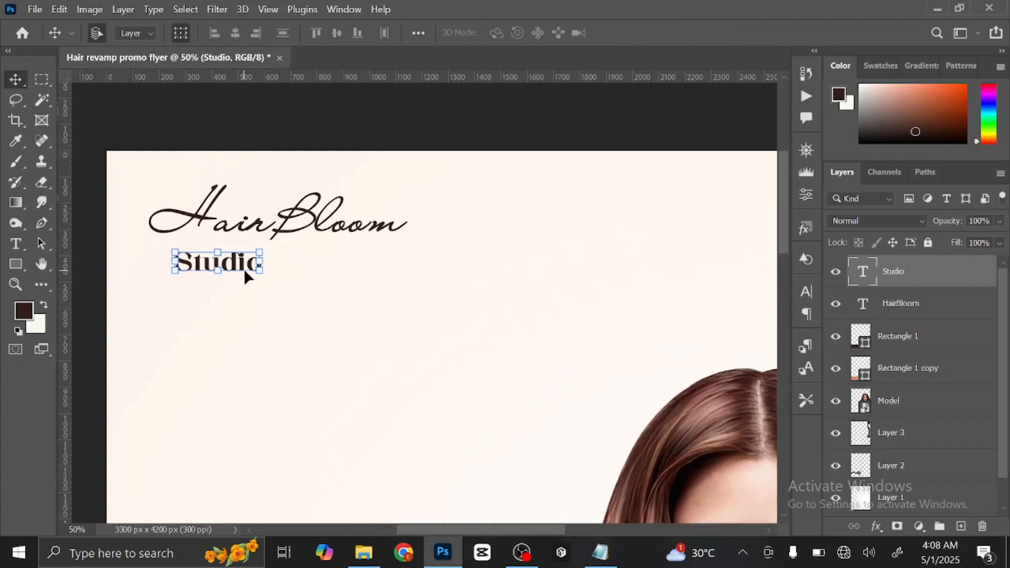
pyautogui.moveTo(237, 269); pyautogui.dragTo(239, 248)
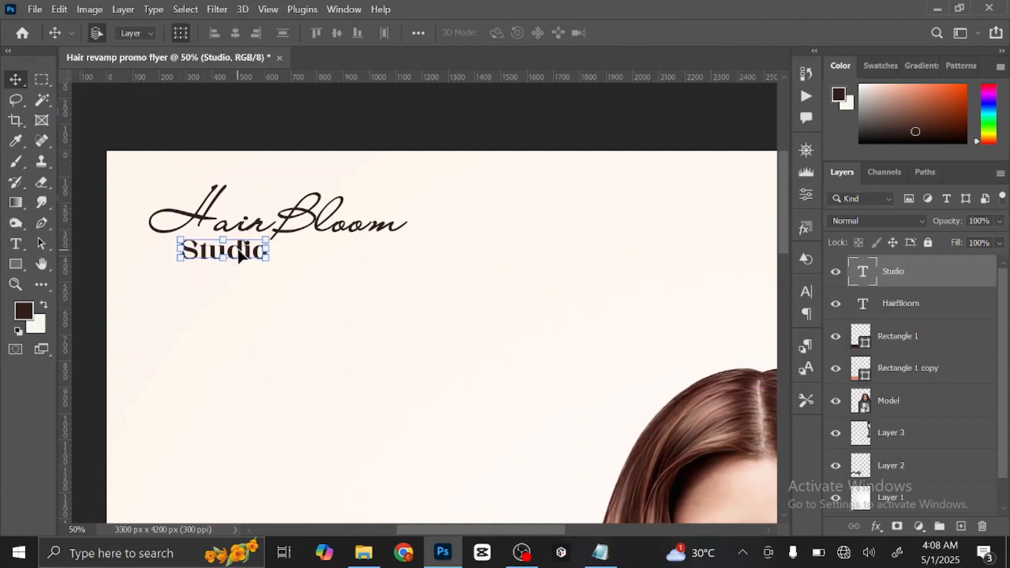
pyautogui.press('Up')
pyautogui.press('Up')
pyautogui.press('Up')
pyautogui.press('Up')
pyautogui.press('Up')
pyautogui.press('Up')
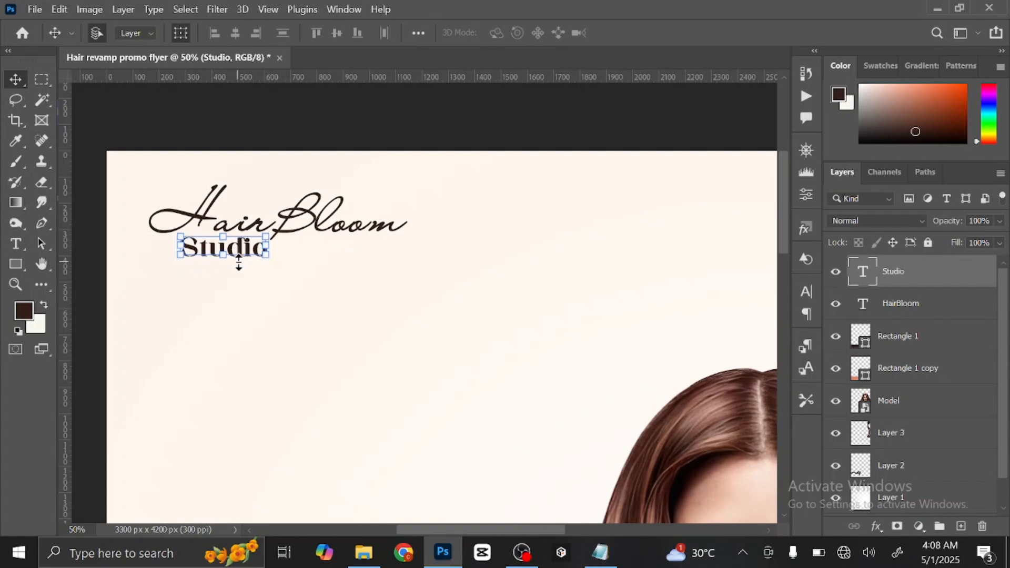
pyautogui.press('Up')
pyautogui.press('Up')
pyautogui.press('Up')
pyautogui.press('Up')
pyautogui.press('Up')
pyautogui.press('Up')
pyautogui.press('Up')
pyautogui.press('Up')
pyautogui.press('Up')
pyautogui.press('Up')
pyautogui.press('Up')
pyautogui.press('Up')
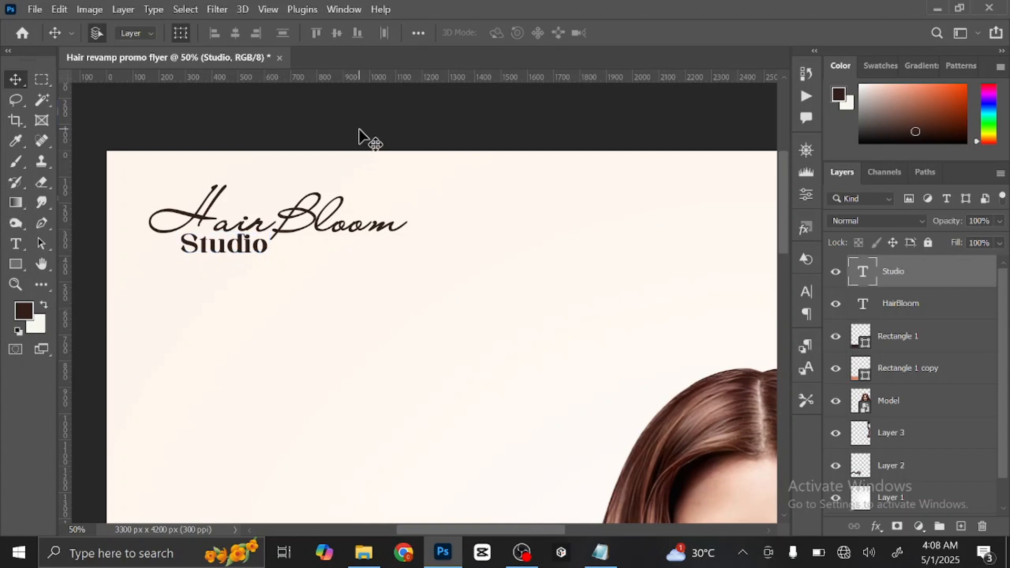
pyautogui.click(360, 137)
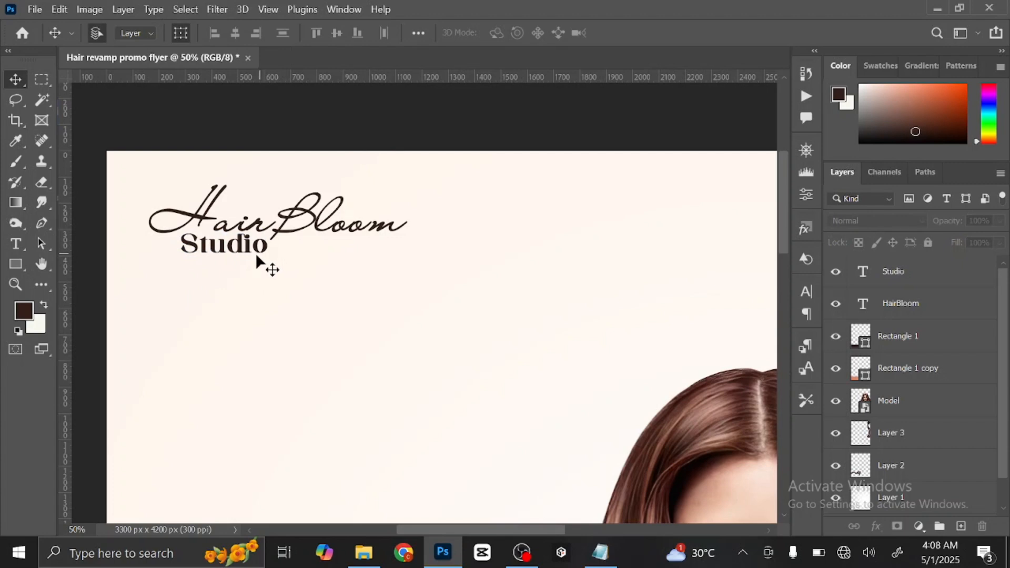
# Nudge the Studio text slightly left and further up to tuck it tightly under the HairBloom lettering
pyautogui.click(256, 252)
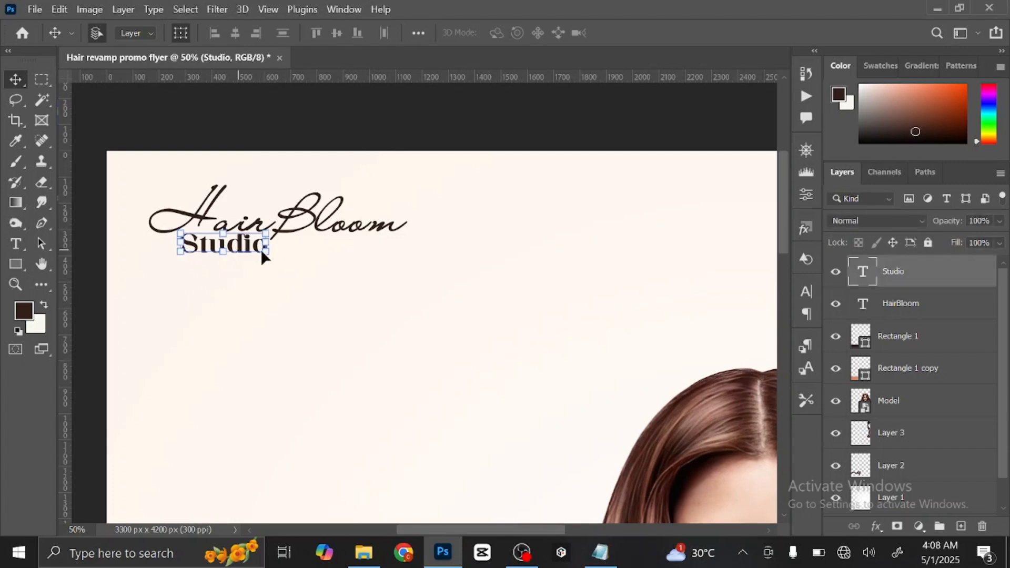
pyautogui.press('Left')
pyautogui.press('Left')
pyautogui.press('Left')
pyautogui.press('Left')
pyautogui.press('Left')
pyautogui.press('Left')
pyautogui.press('Left')
pyautogui.press('Left')
pyautogui.press('Left')
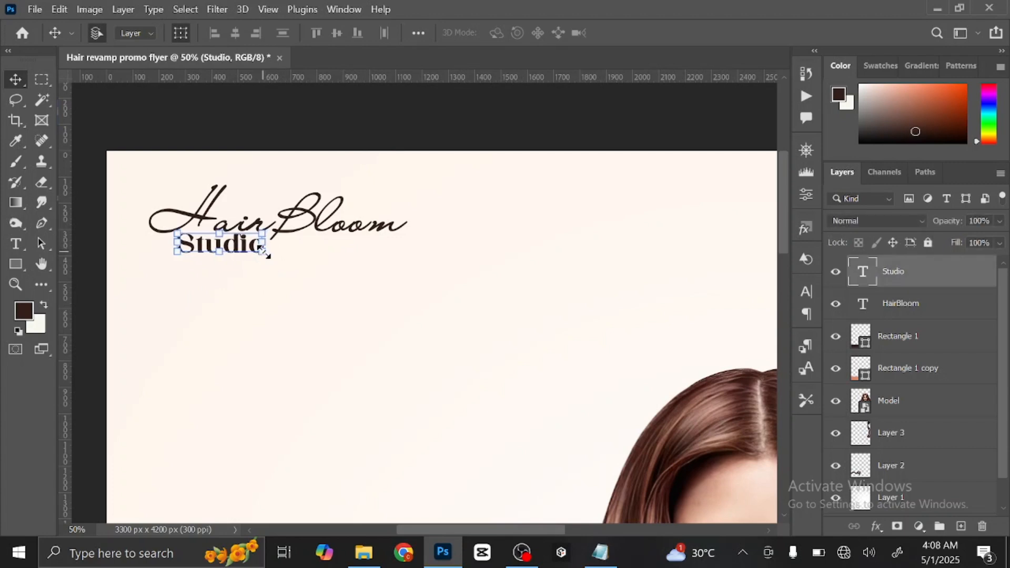
pyautogui.press('Up')
pyautogui.press('Up')
pyautogui.press('Up')
pyautogui.press('Up')
pyautogui.press('Up')
pyautogui.press('Up')
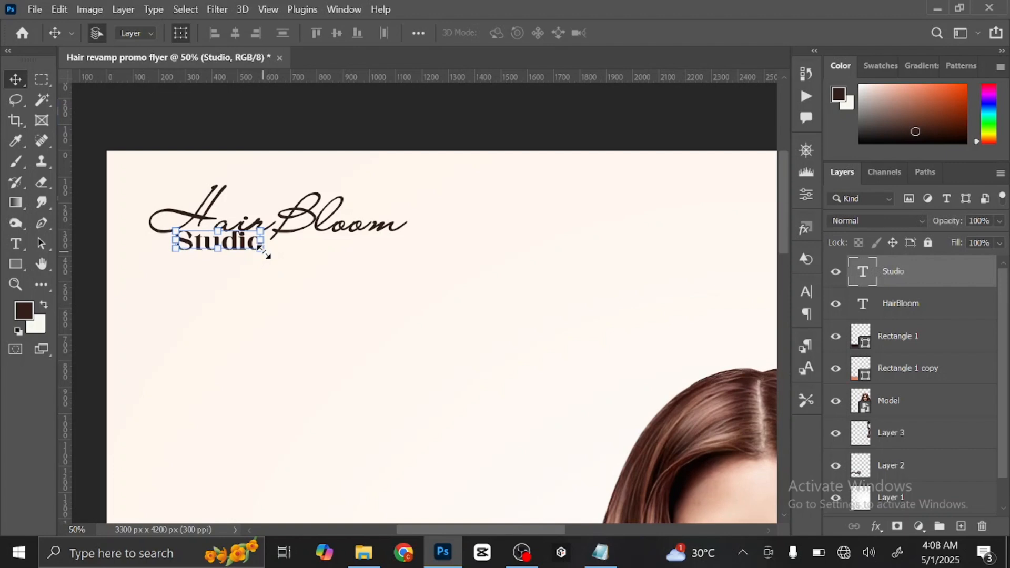
pyautogui.click(378, 119)
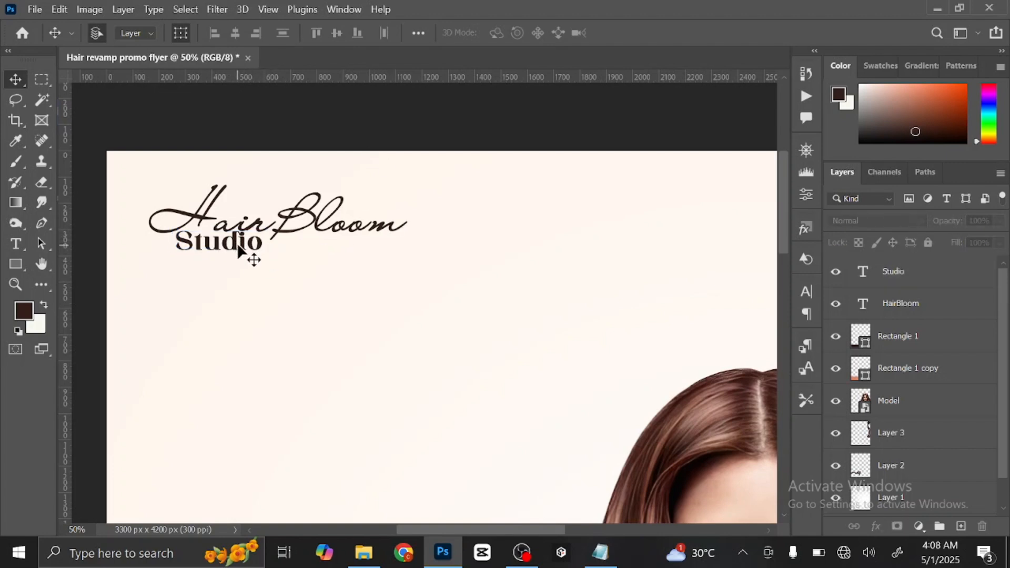
# Remove faux bold from the Studio text, commit the edit and fit the whole flyer in view
pyautogui.click(235, 244)
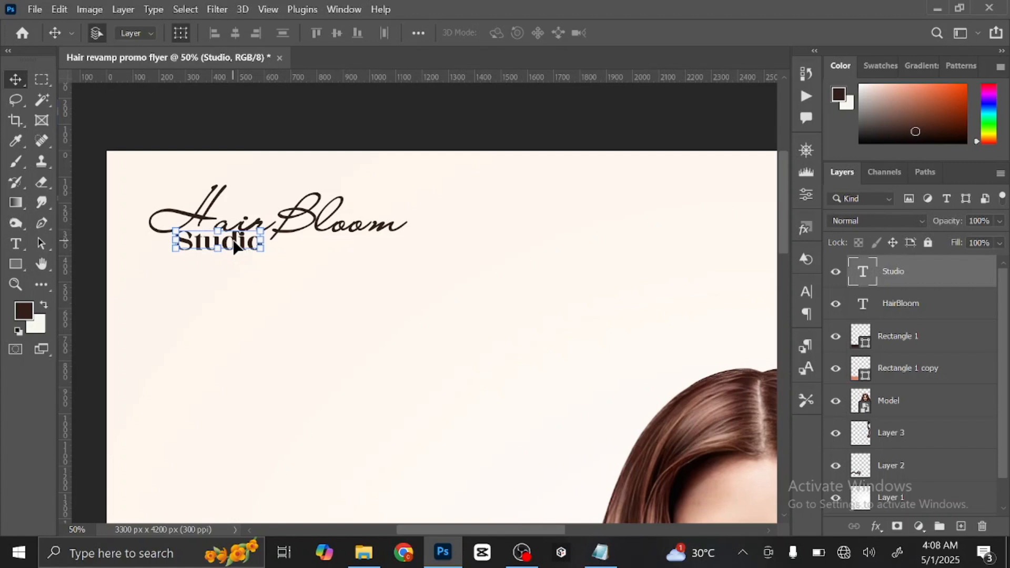
pyautogui.doubleClick(234, 245)
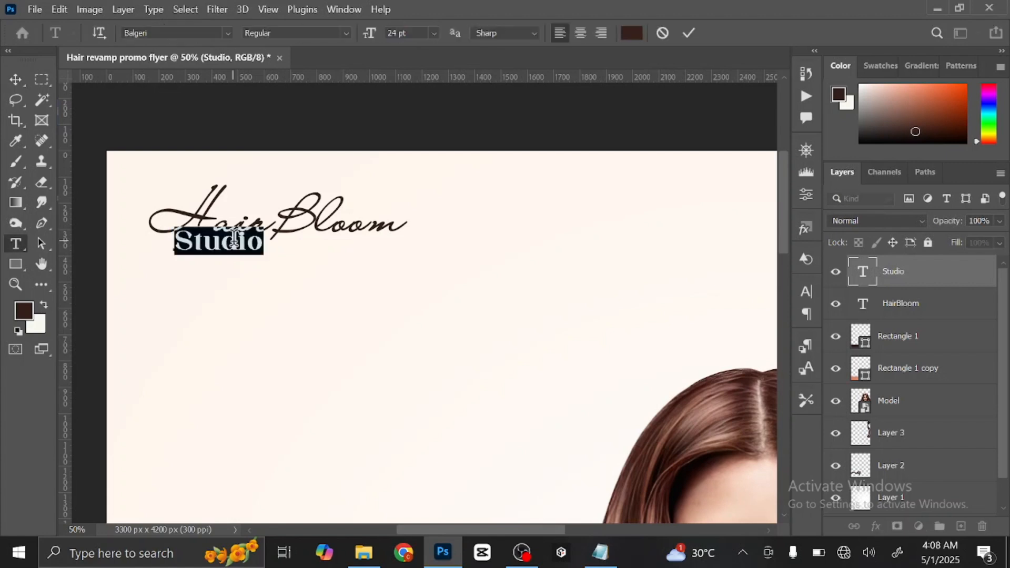
pyautogui.click(807, 291)
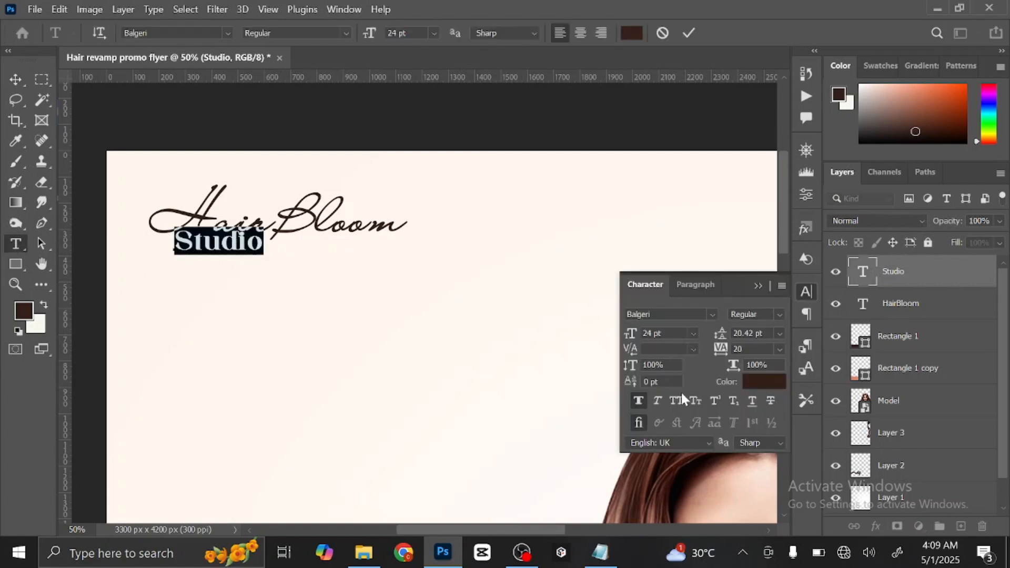
pyautogui.click(639, 400)
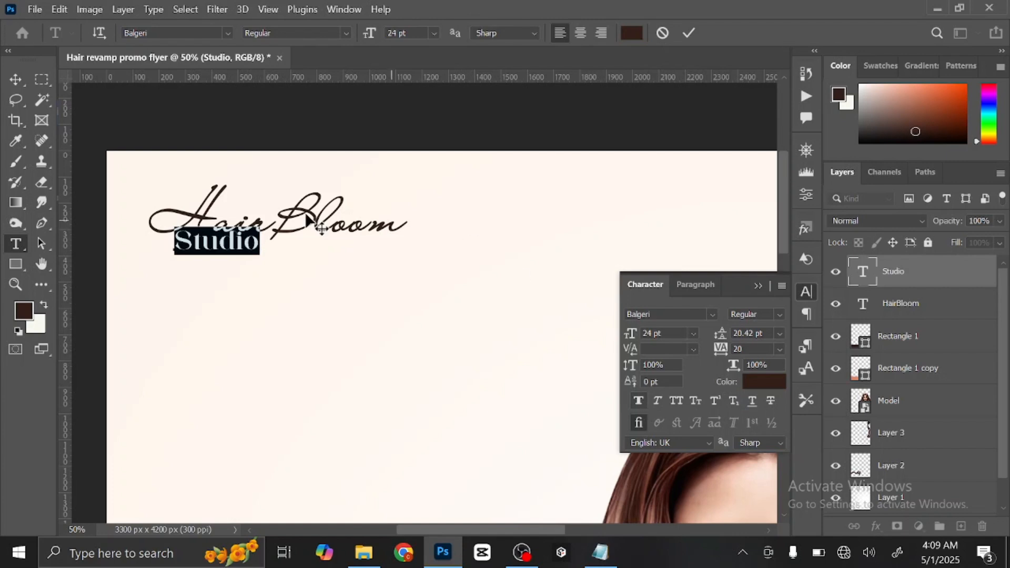
pyautogui.click(758, 286)
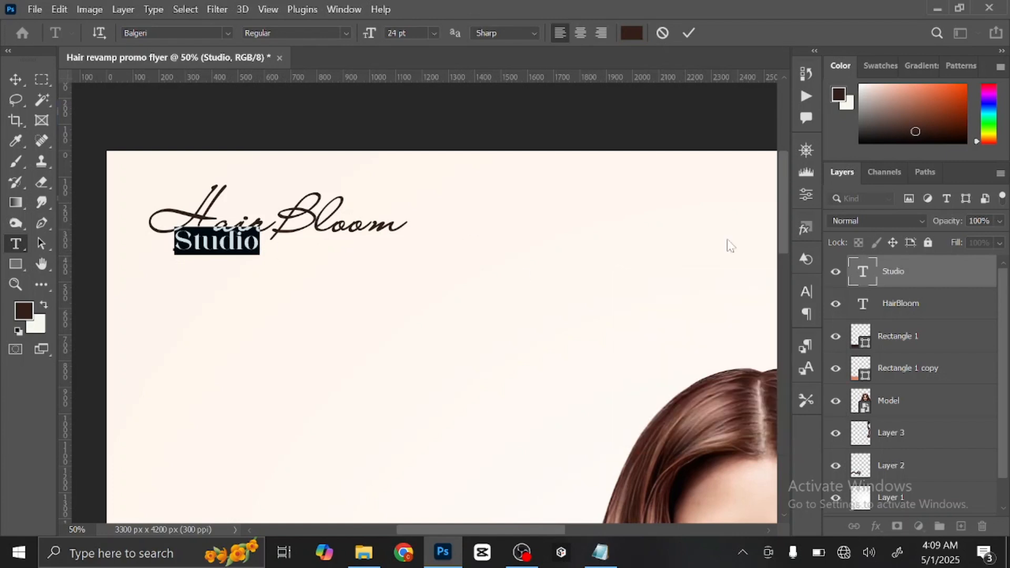
pyautogui.click(687, 34)
pyautogui.press('v')
pyautogui.click(408, 200)
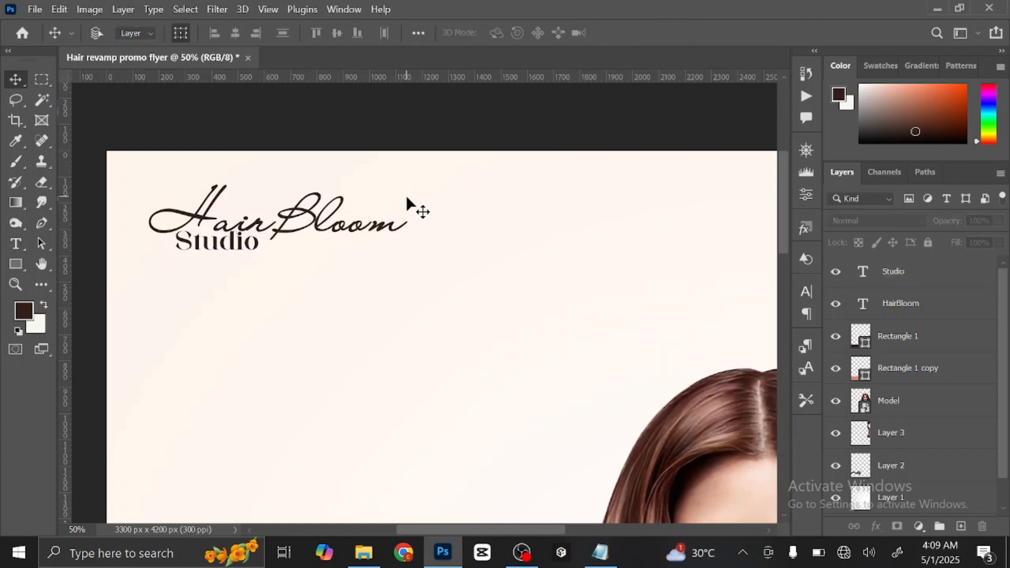
pyautogui.hotkey('ctrl', '0')
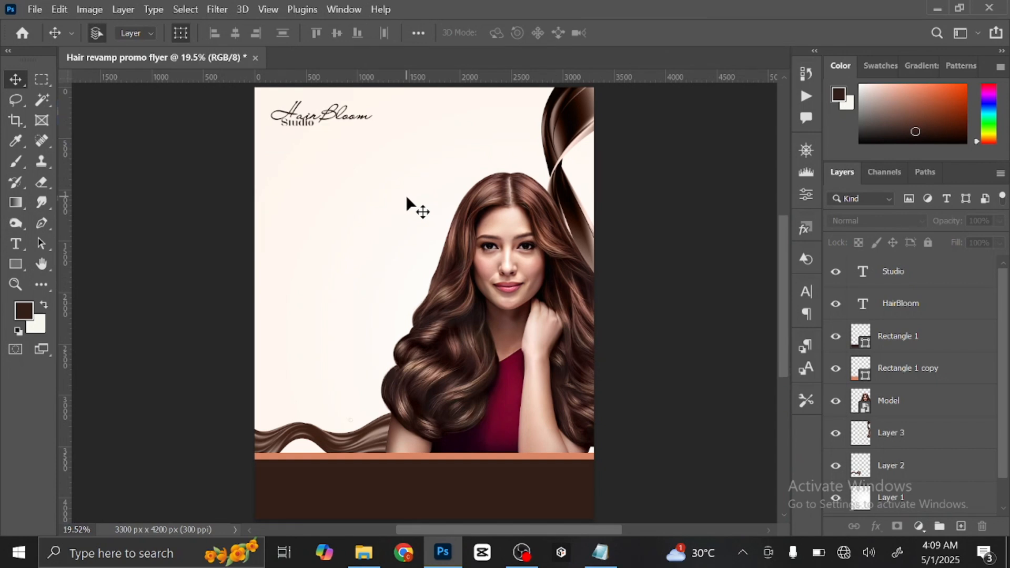
# Create a new layer above Studio and copy the lines Hair, Revamp and Promo from the Text tutorial file
pyautogui.click(941, 278)
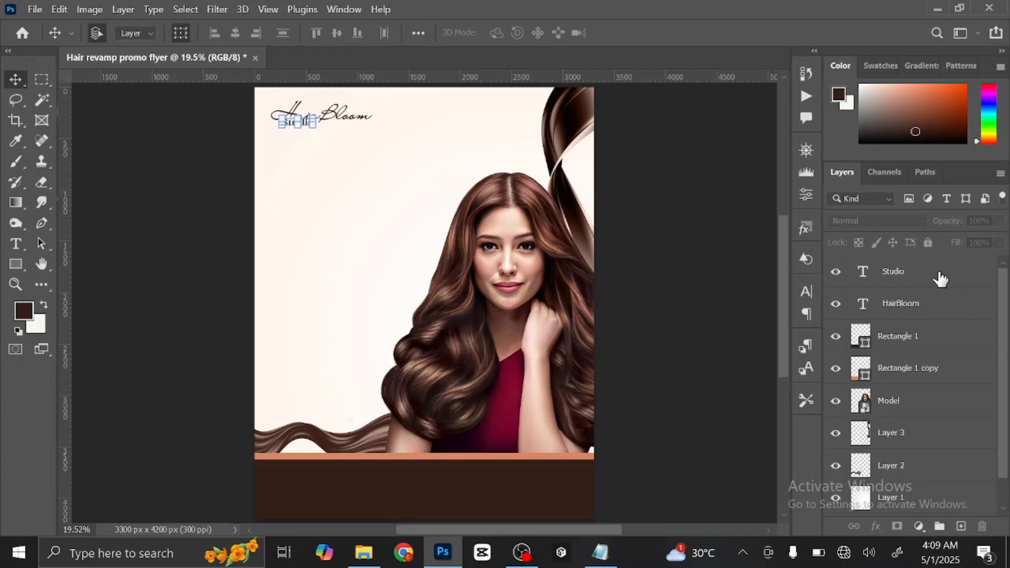
pyautogui.click(961, 527)
pyautogui.moveTo(600, 552)
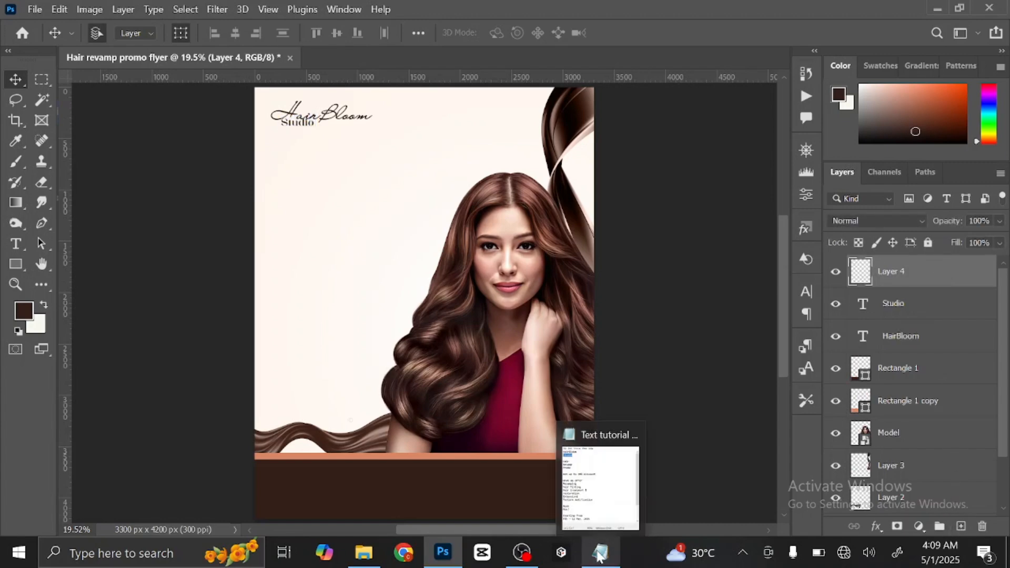
pyautogui.click(610, 517)
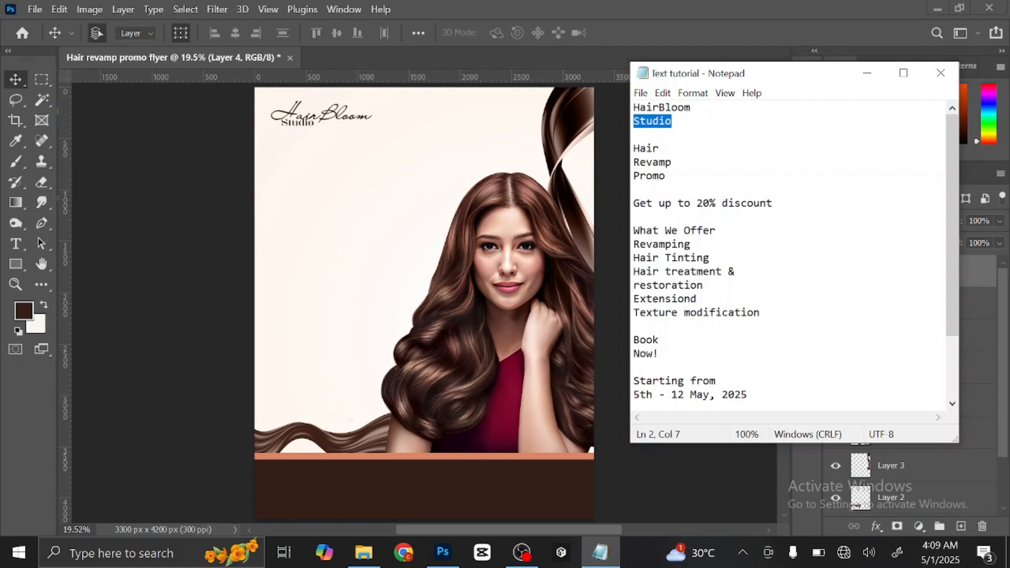
pyautogui.moveTo(634, 148); pyautogui.dragTo(666, 176)
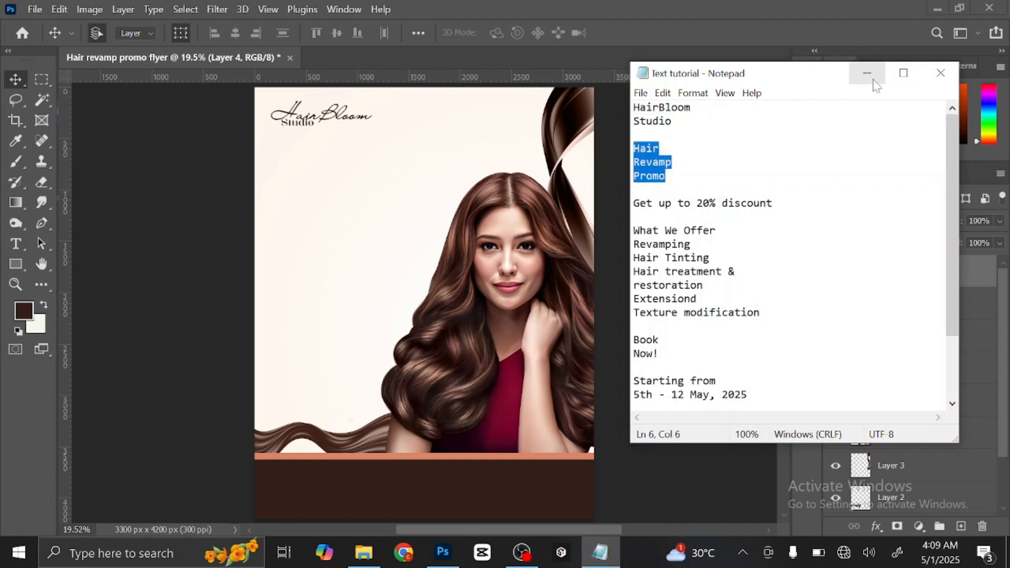
pyautogui.rightClick(656, 167)
pyautogui.click(579, 215)
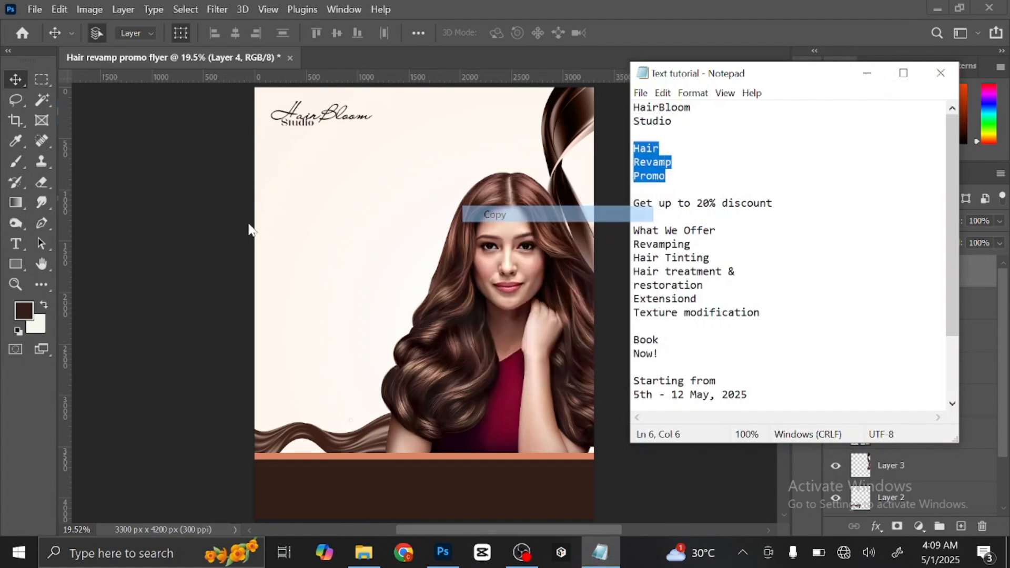
# Paste the copied Hair Revamp Promo lines as 24 pt Balgeri text in the empty area below the logo
pyautogui.click(18, 247)
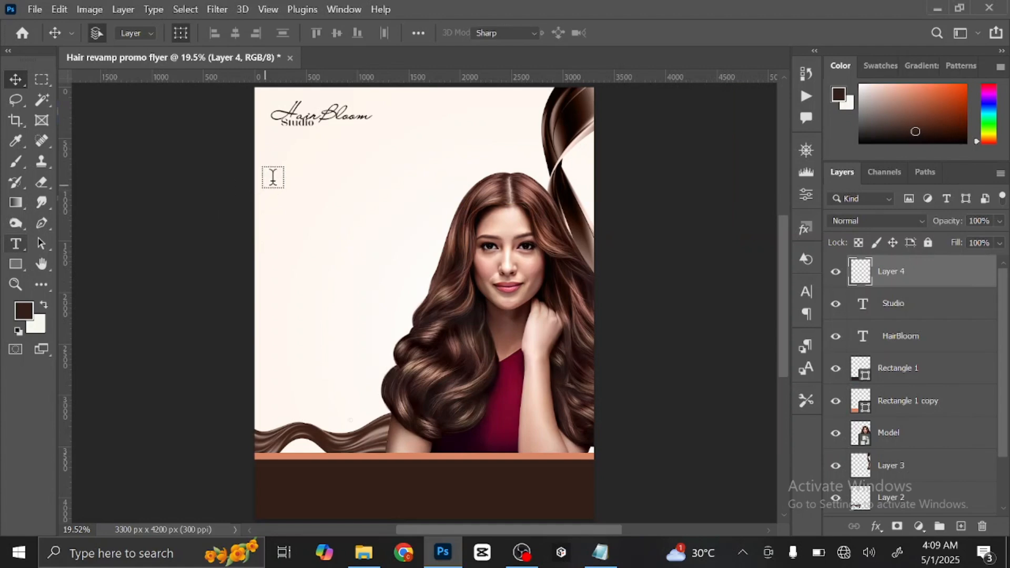
pyautogui.click(277, 171)
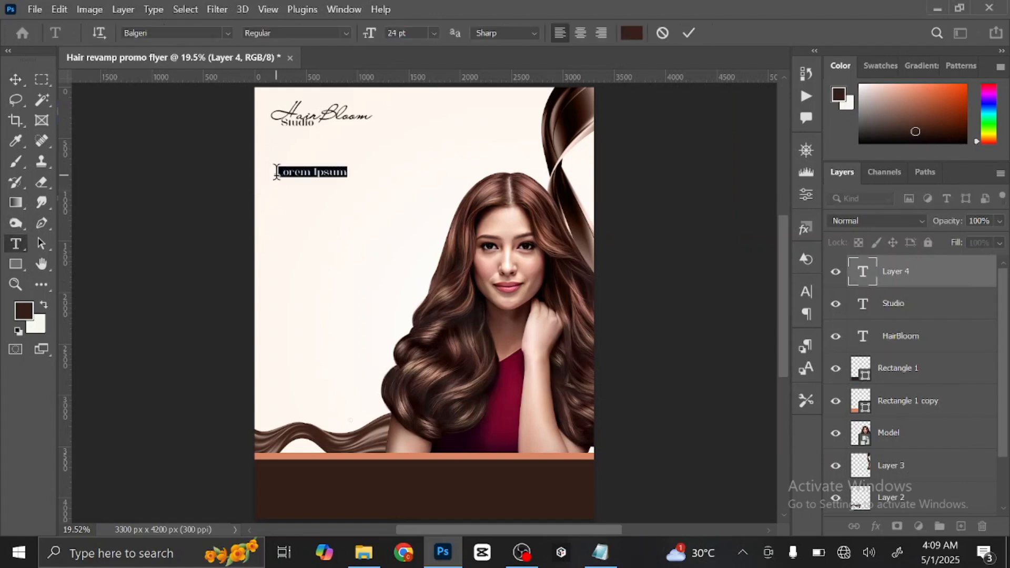
pyautogui.hotkey('ctrl', 'v')
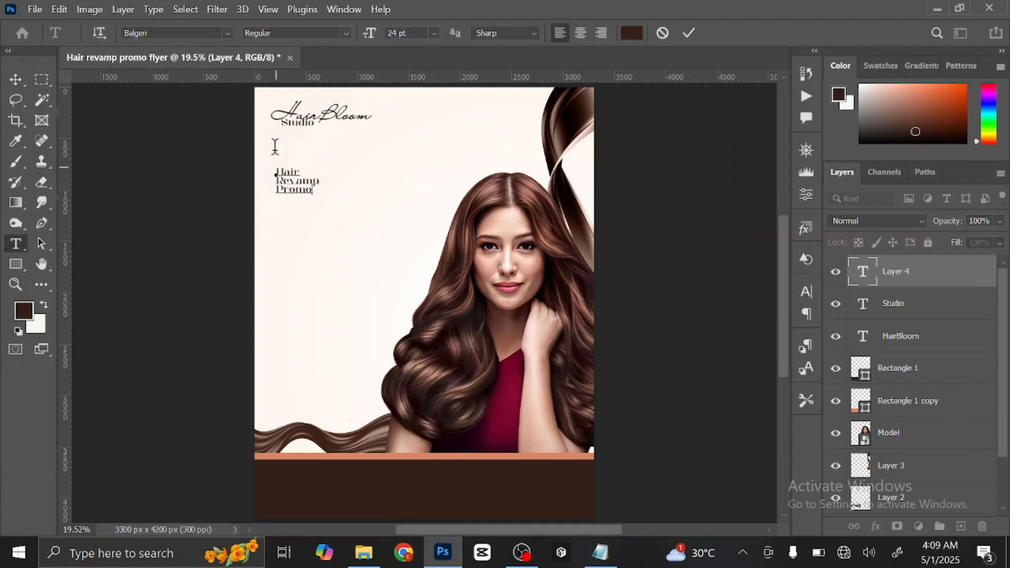
# Commit the Hair Revamp Promo text and scale it up from its center to nearly half the flyer's width
pyautogui.click(22, 79)
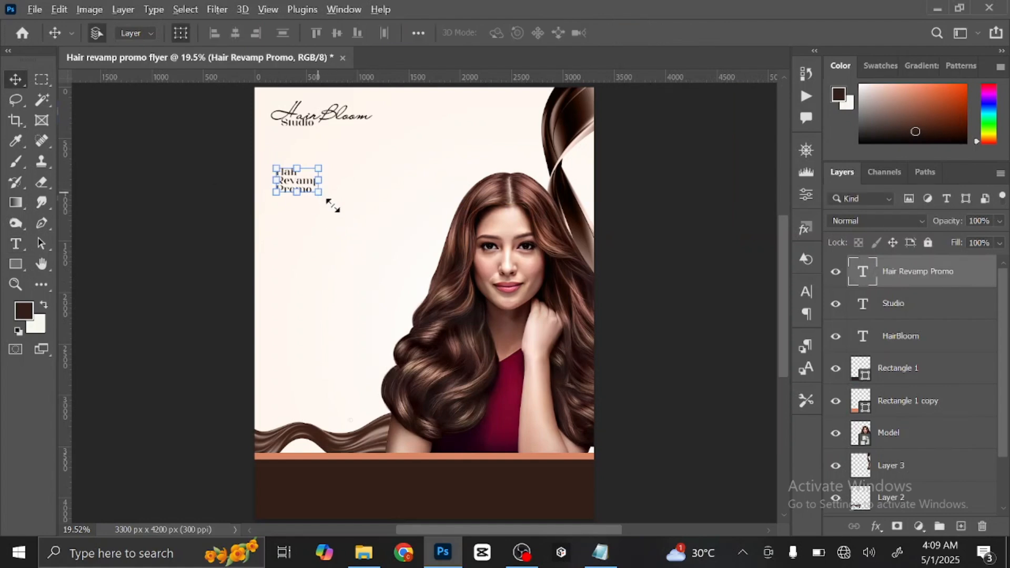
pyautogui.moveTo(330, 204); pyautogui.dragTo(388, 234)
pyautogui.click(770, 33)
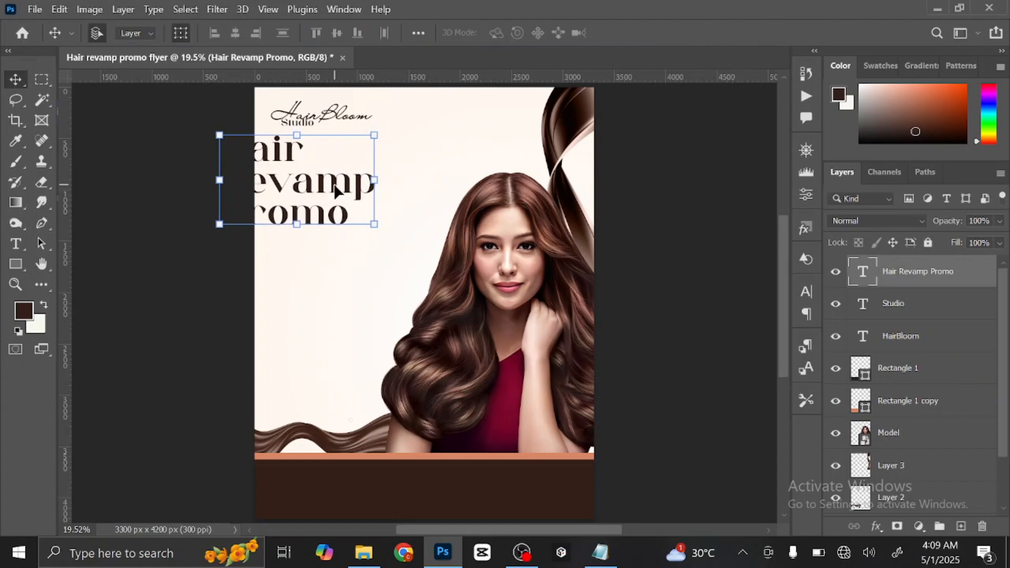
# Move the Hair Revamp Promo headline onto the flyer below the logo and change its font to Bovino Trial Regular
pyautogui.moveTo(346, 190); pyautogui.dragTo(393, 202)
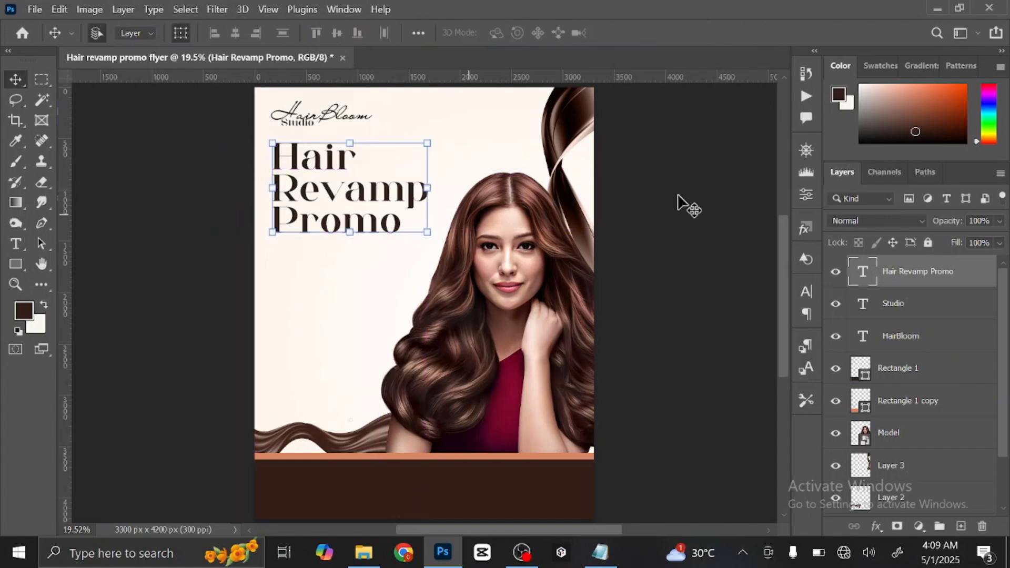
pyautogui.click(447, 200)
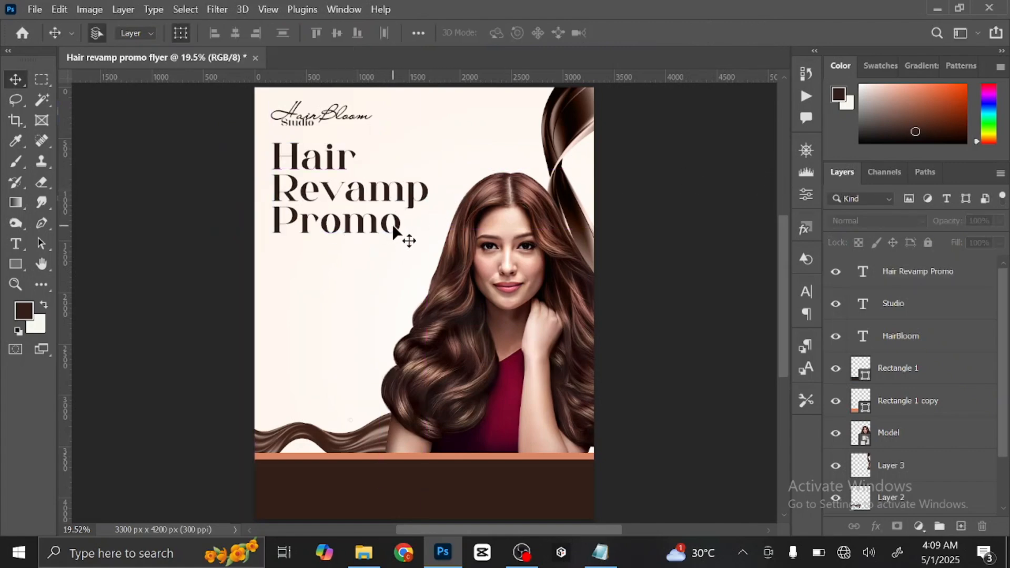
pyautogui.click(364, 553)
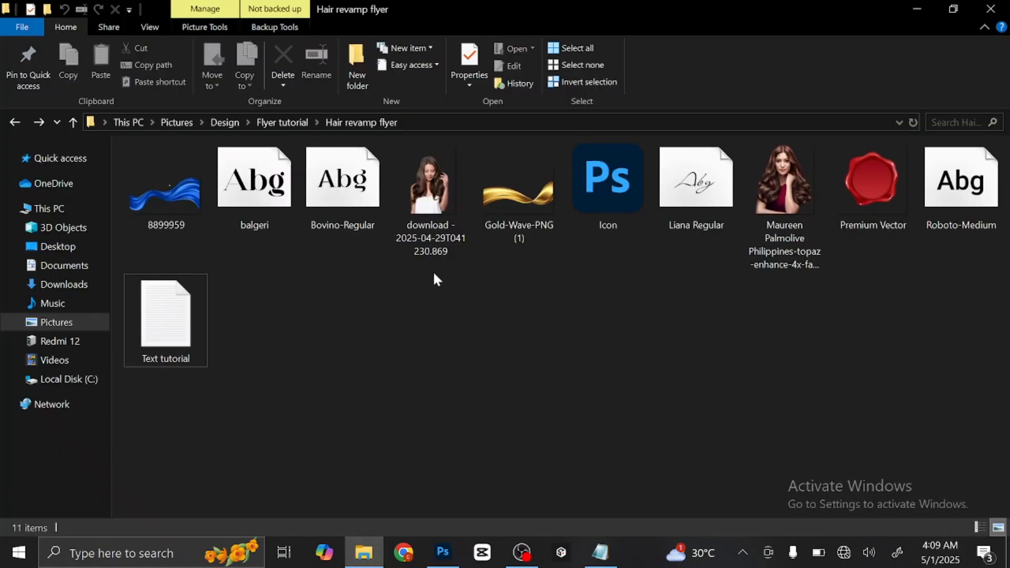
pyautogui.click(444, 553)
pyautogui.click(362, 226)
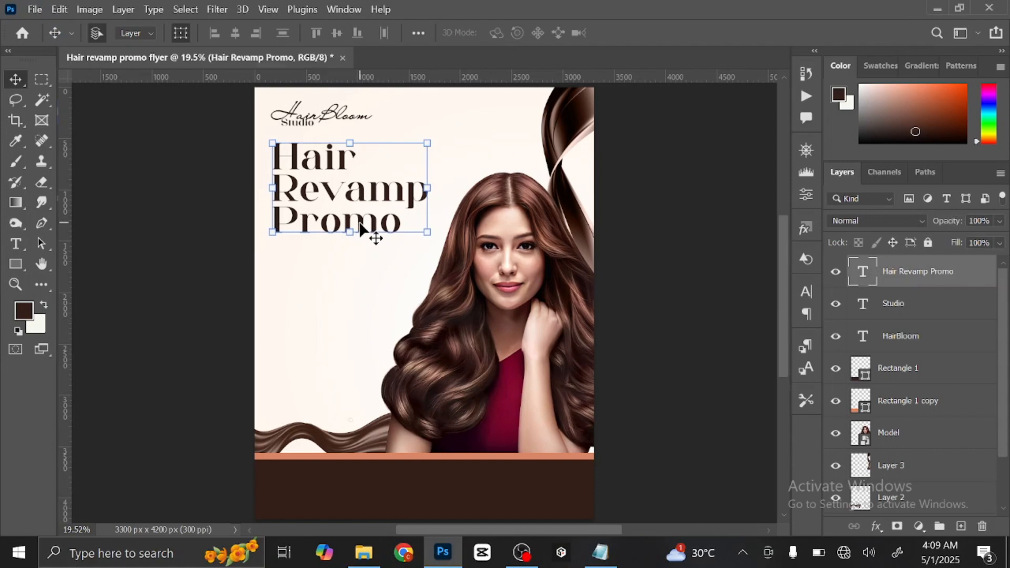
pyautogui.doubleClick(362, 227)
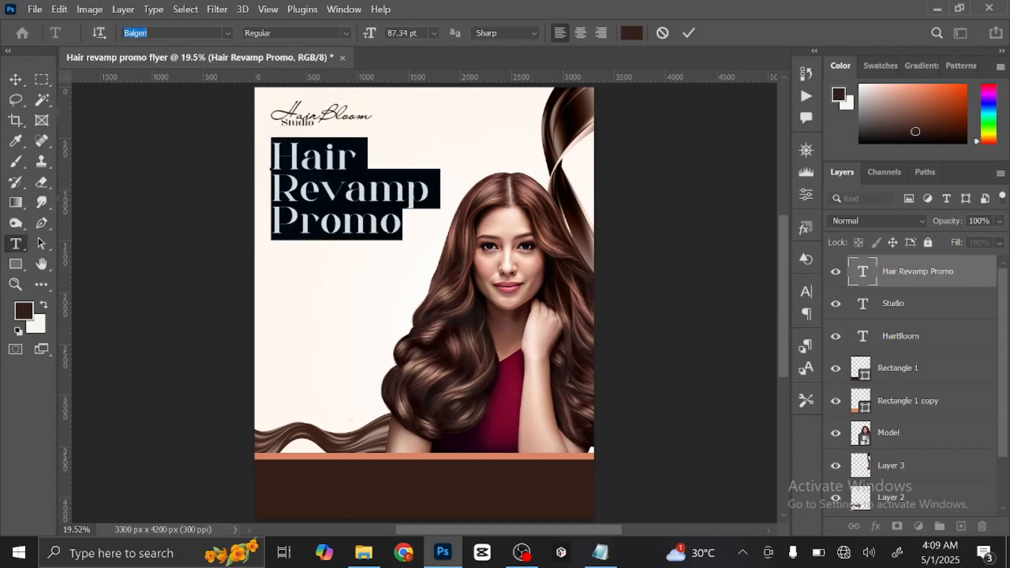
pyautogui.write('bovi')
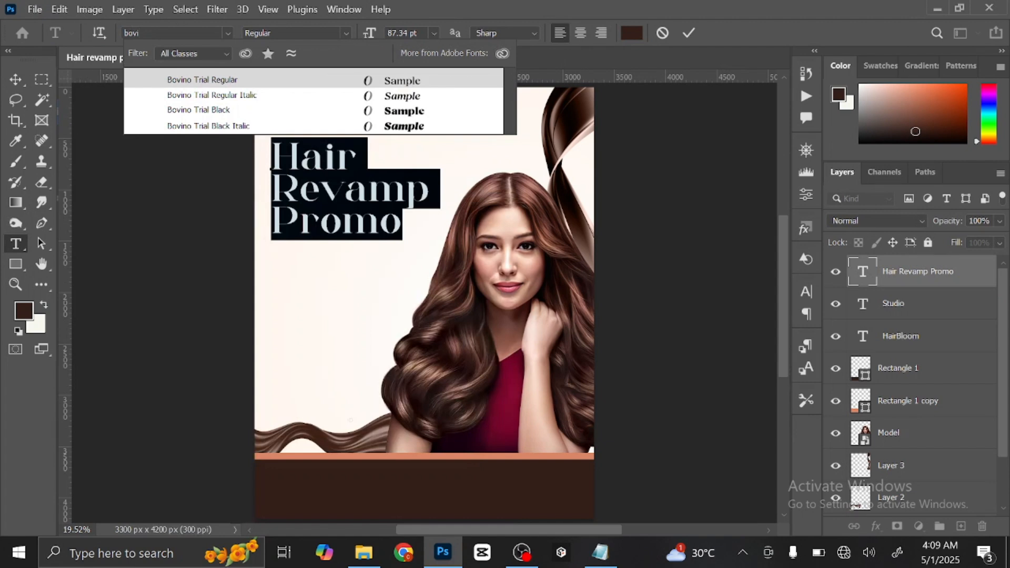
pyautogui.click(217, 82)
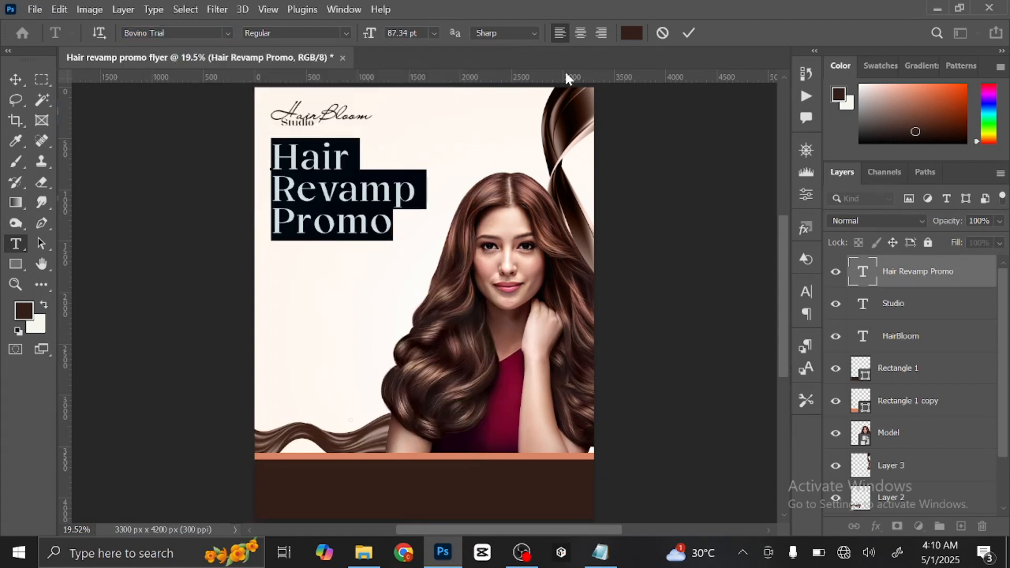
pyautogui.click(689, 32)
pyautogui.press('v')
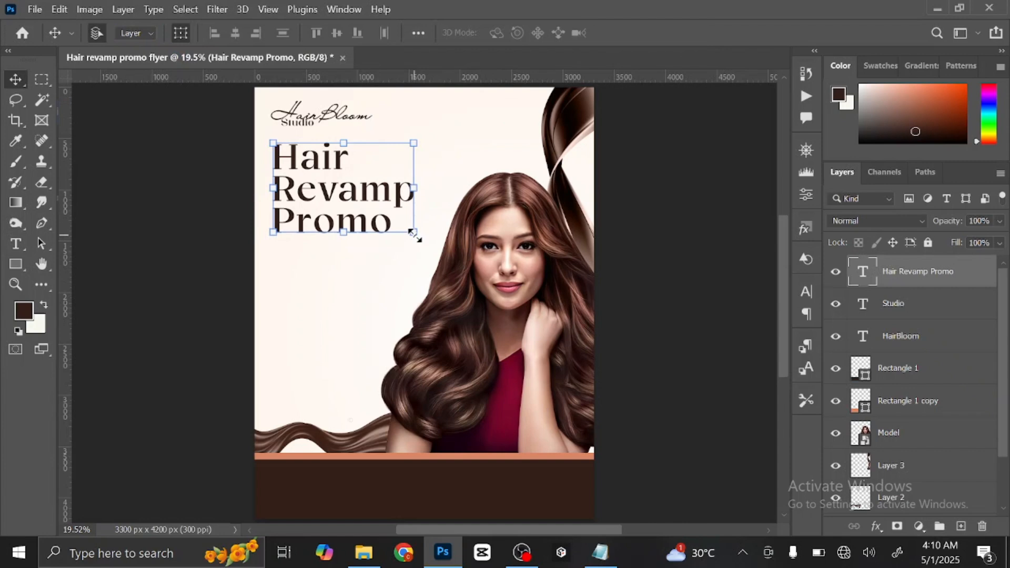
# Scale the headline up slightly from its center and position it a little lower, in line with the logo's left edge
pyautogui.click(413, 233)
pyautogui.moveTo(412, 234); pyautogui.dragTo(421, 243)
pyautogui.click(770, 32)
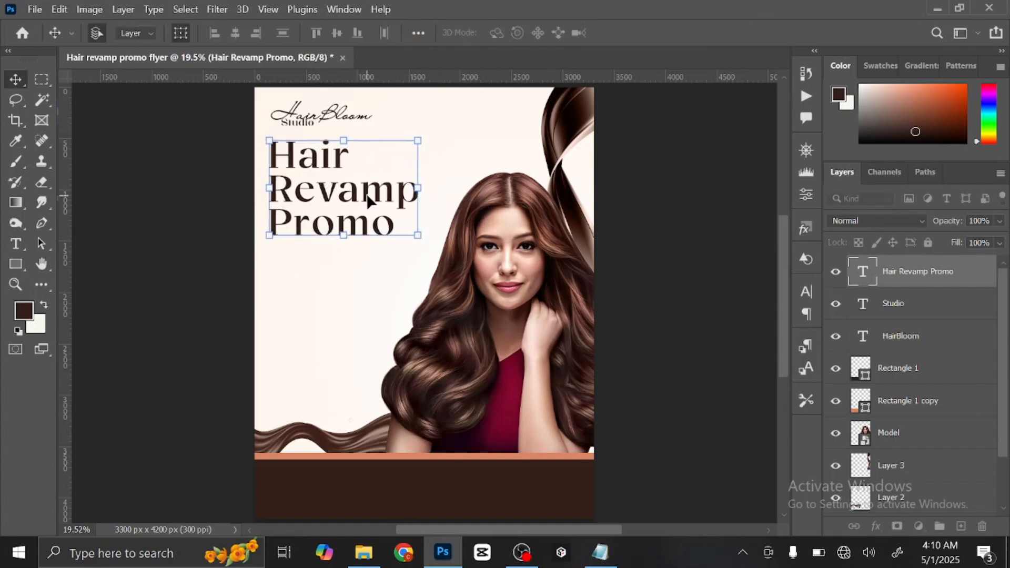
pyautogui.moveTo(371, 197); pyautogui.dragTo(372, 197)
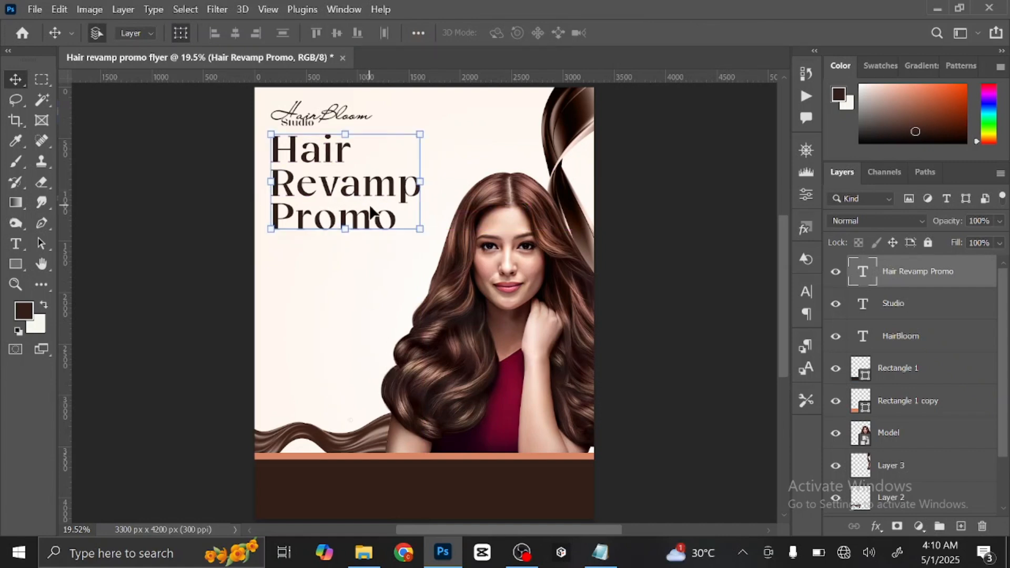
pyautogui.hotkey('shift', 'Down')
pyautogui.hotkey('shift', 'Down')
pyautogui.hotkey('shift', 'Down')
pyautogui.hotkey('shift', 'Down')
pyautogui.hotkey('shift', 'Down')
pyautogui.hotkey('shift', 'Down')
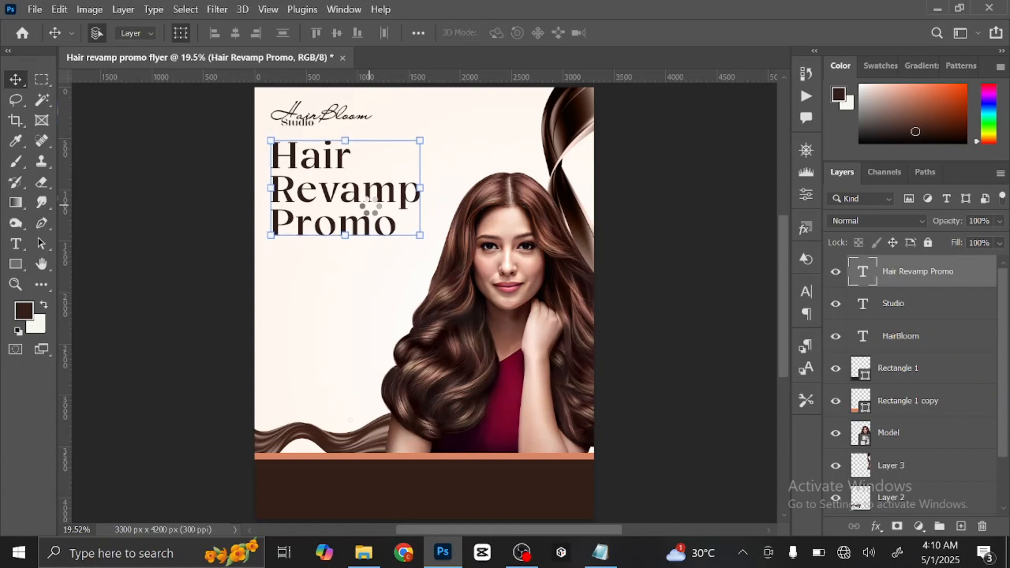
pyautogui.hotkey('shift', 'Down')
pyautogui.hotkey('shift', 'Down')
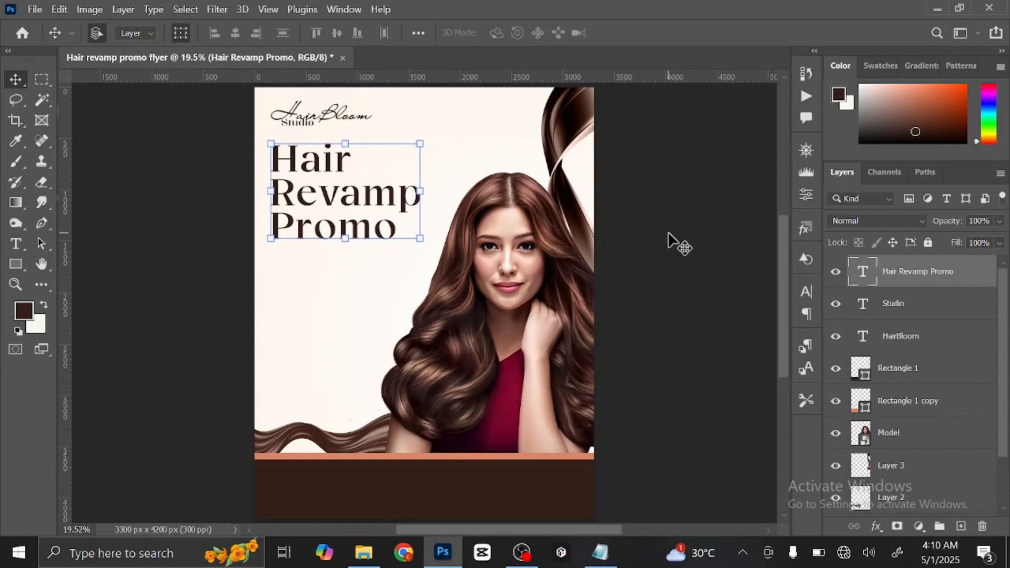
# Create a new layer above the headline and draw a rectangle about 1400 x 206 px just below the word Promo
pyautogui.keyDown('ctrl'); pyautogui.click(896, 274); pyautogui.keyUp('ctrl')
pyautogui.click(915, 278)
pyautogui.click(962, 527)
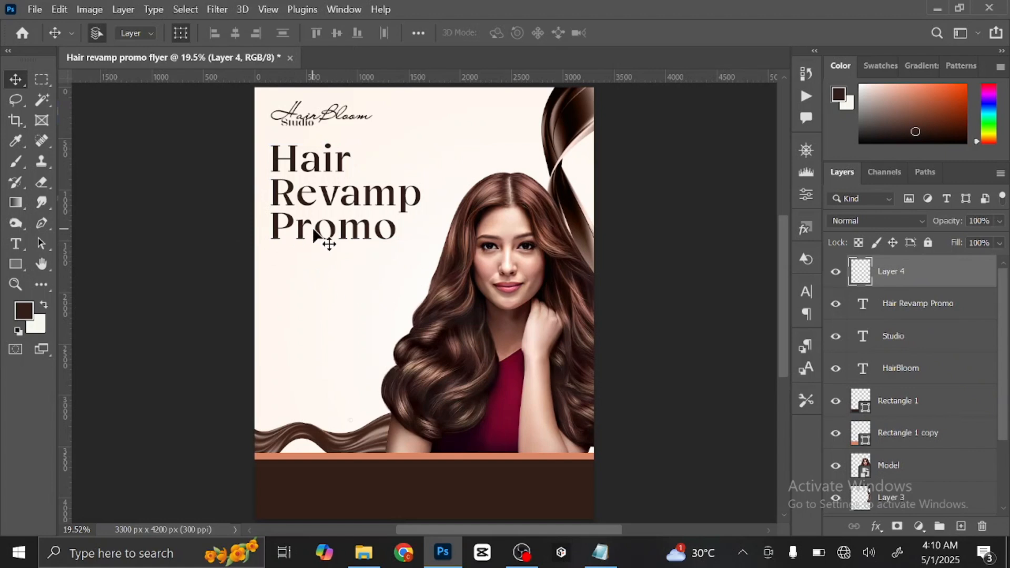
pyautogui.click(16, 263)
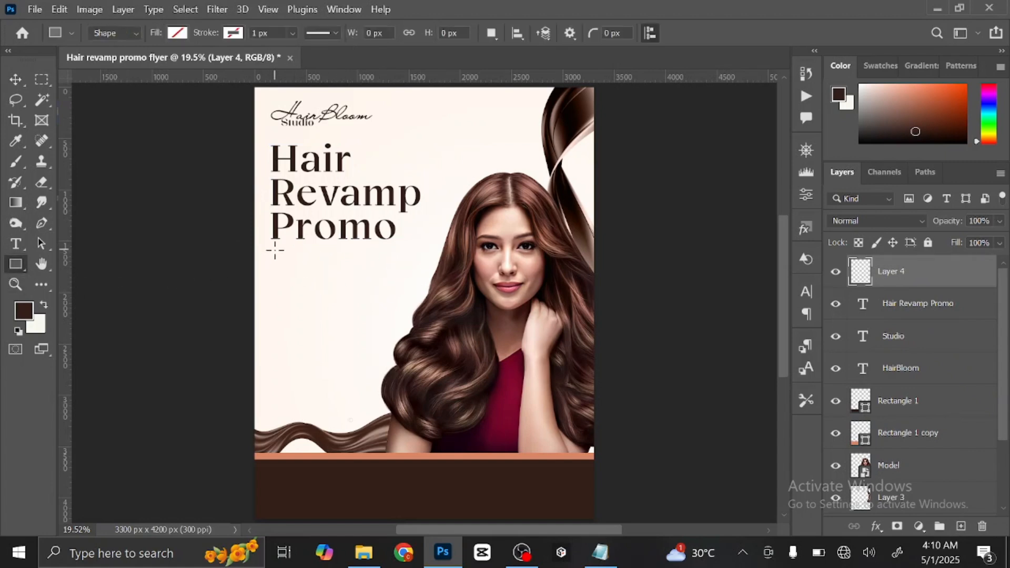
pyautogui.moveTo(273, 250); pyautogui.dragTo(417, 271)
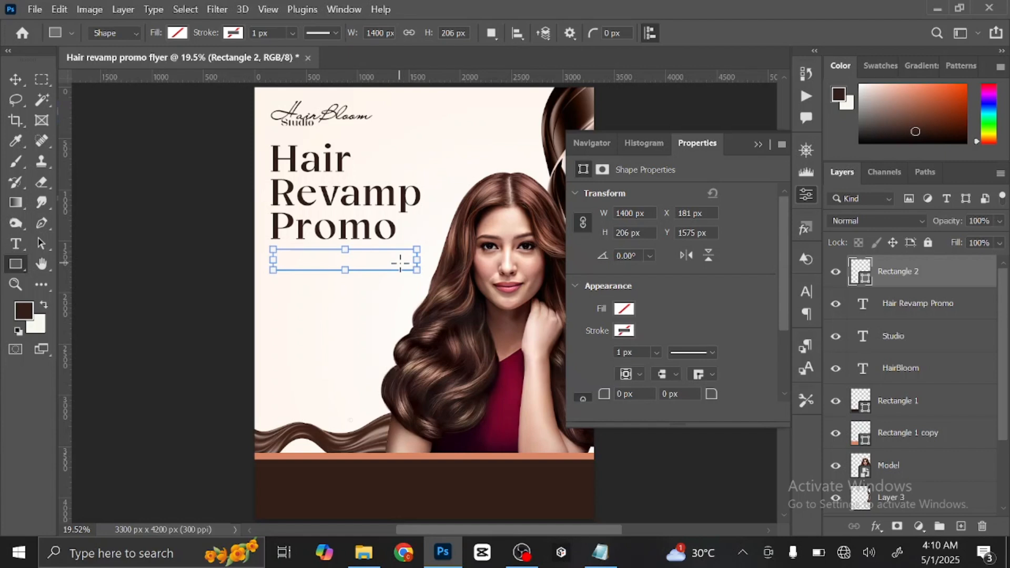
# Give the new rectangle a dark brown outline of about 10 px and deselect it
pyautogui.click(233, 34)
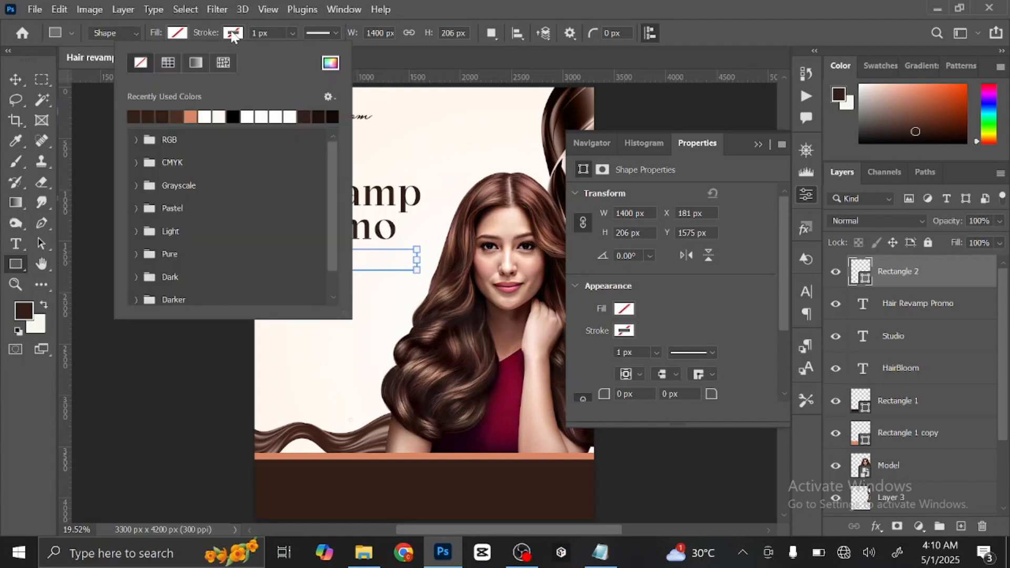
pyautogui.click(134, 115)
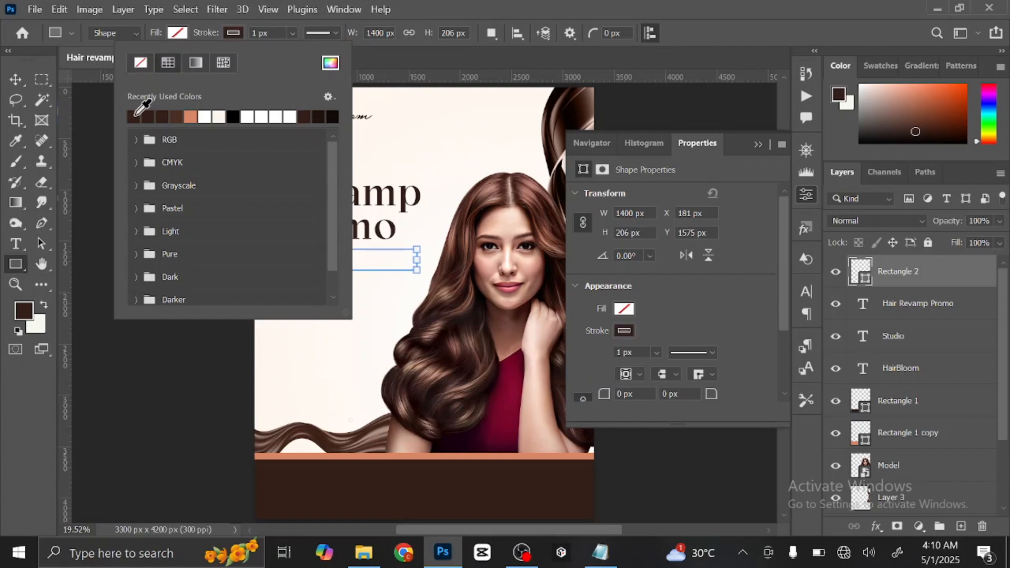
pyautogui.click(292, 30)
pyautogui.moveTo(293, 50); pyautogui.dragTo(304, 56)
pyautogui.click(16, 80)
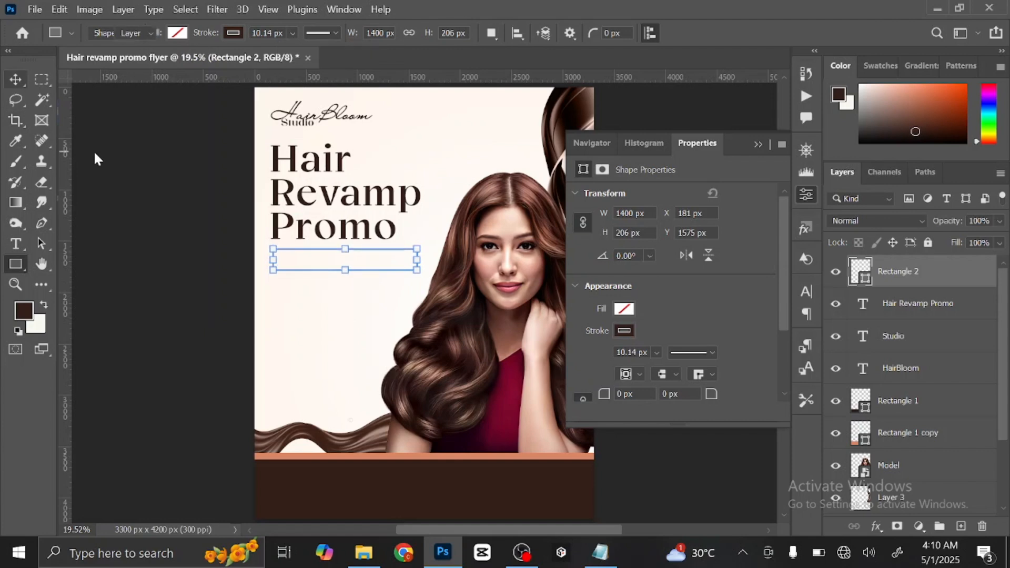
pyautogui.click(96, 156)
pyautogui.click(758, 145)
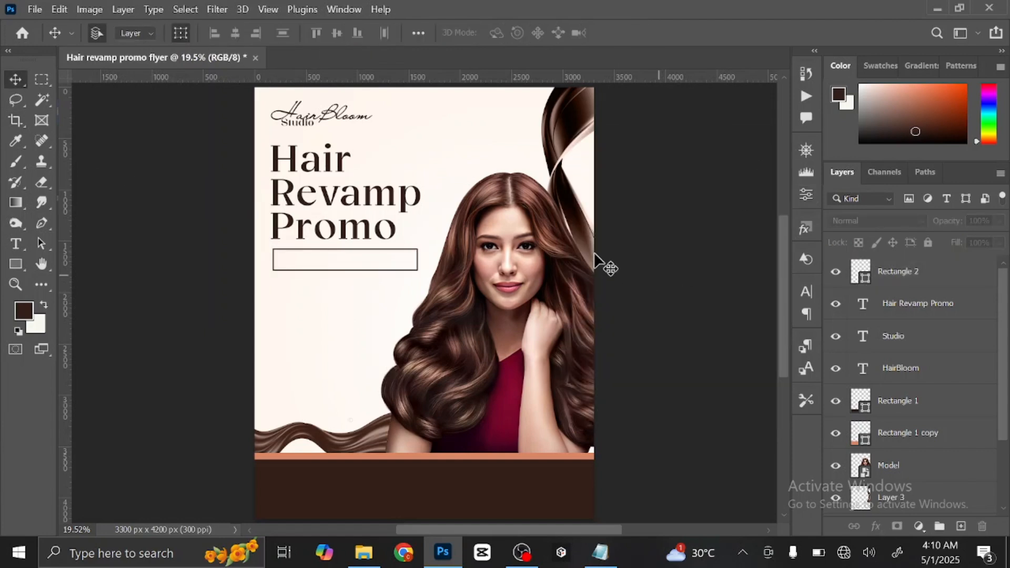
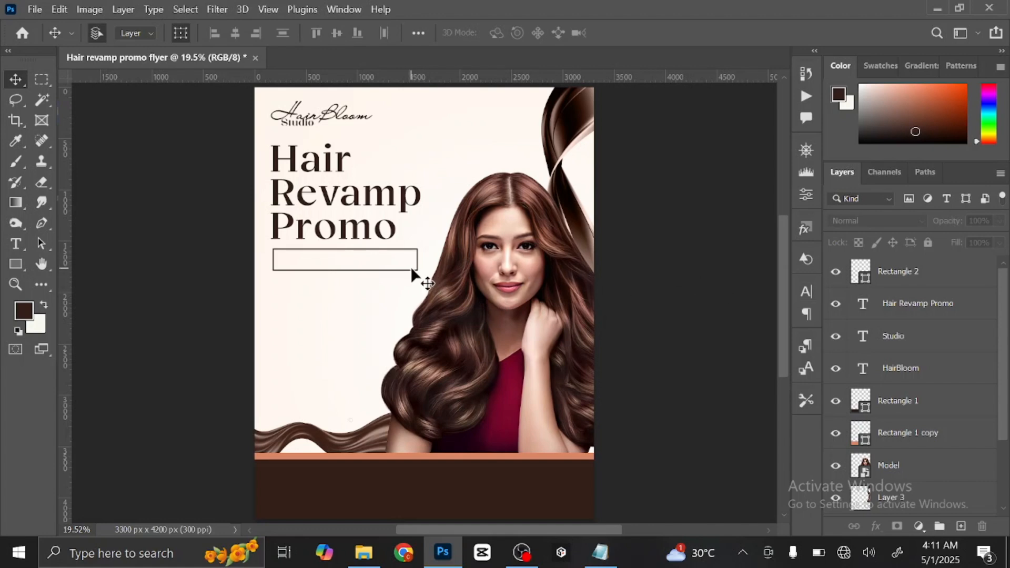
# Create a new layer above Rectangle 2 and set the Type tool's font to Roboto Regular
pyautogui.click(942, 282)
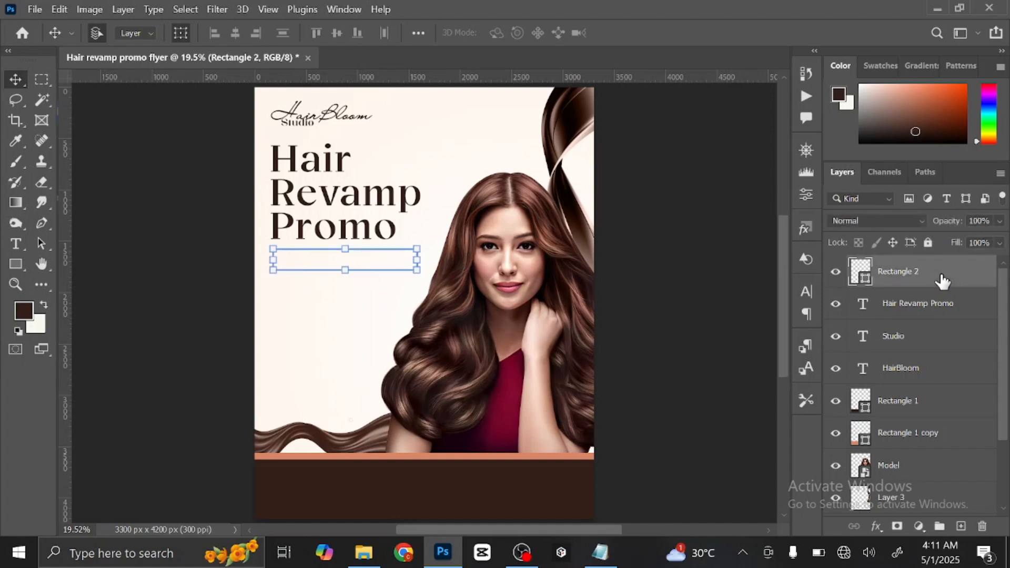
pyautogui.click(962, 526)
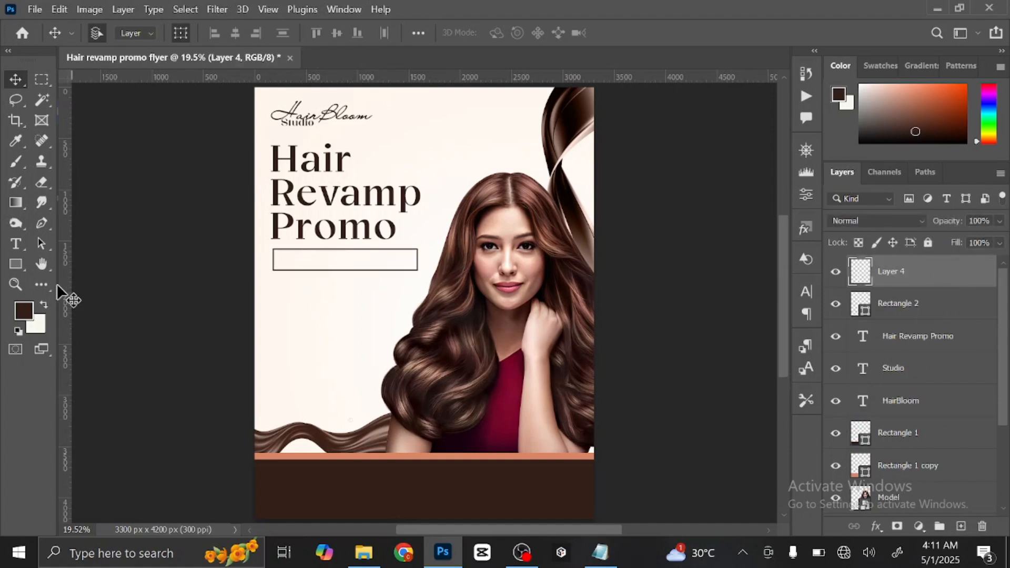
pyautogui.click(16, 244)
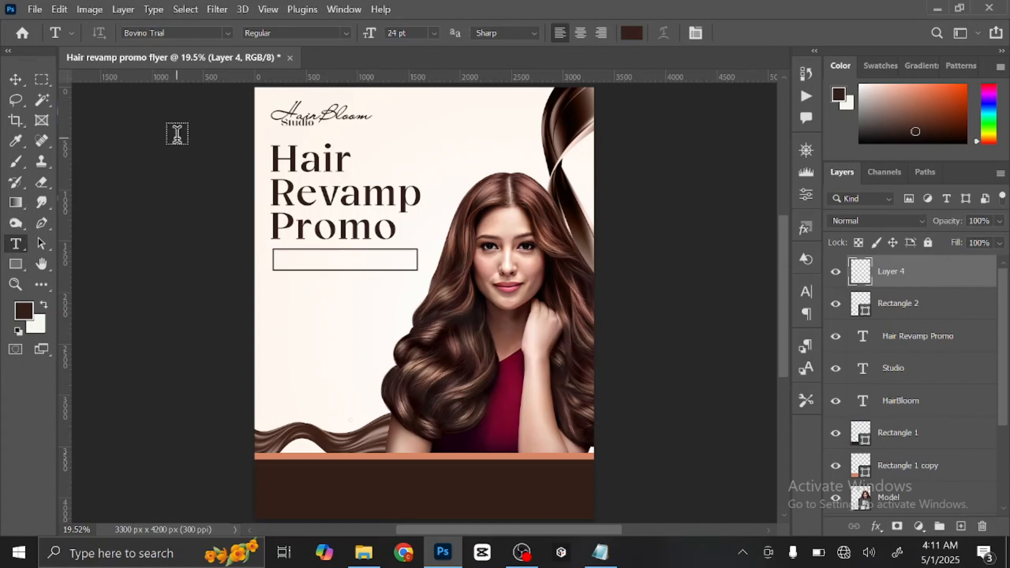
pyautogui.click(178, 33)
pyautogui.write('robot')
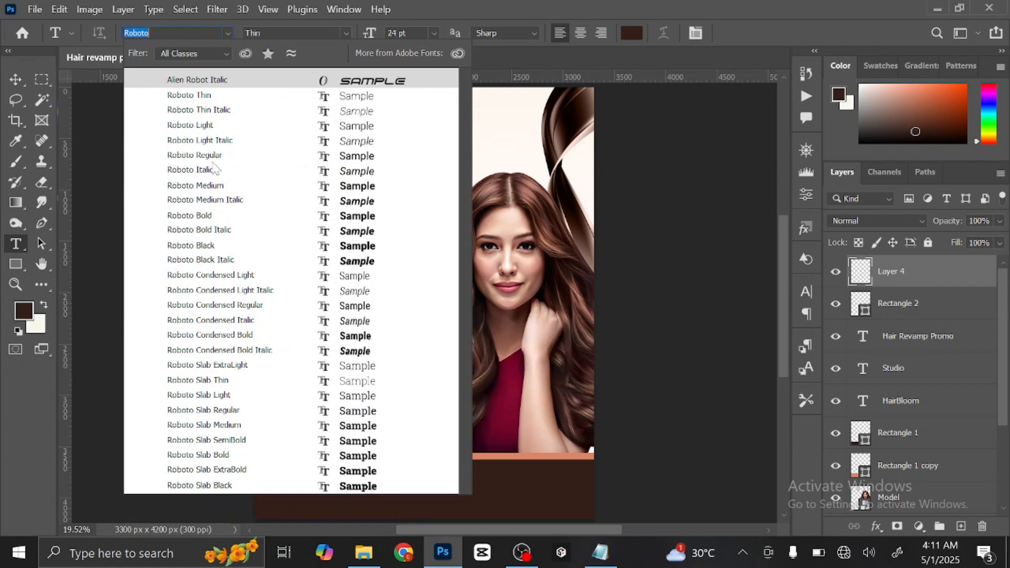
pyautogui.click(213, 156)
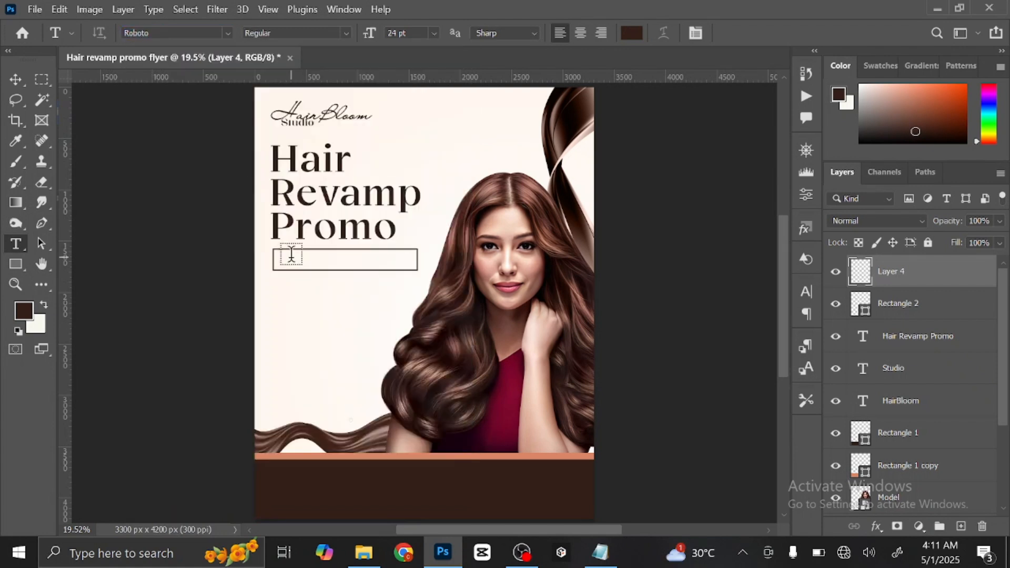
# Copy the line "Get up to 20% discount" from the Text tutorial file and paste it as 24 pt text inside the outlined rectangle
pyautogui.click(600, 552)
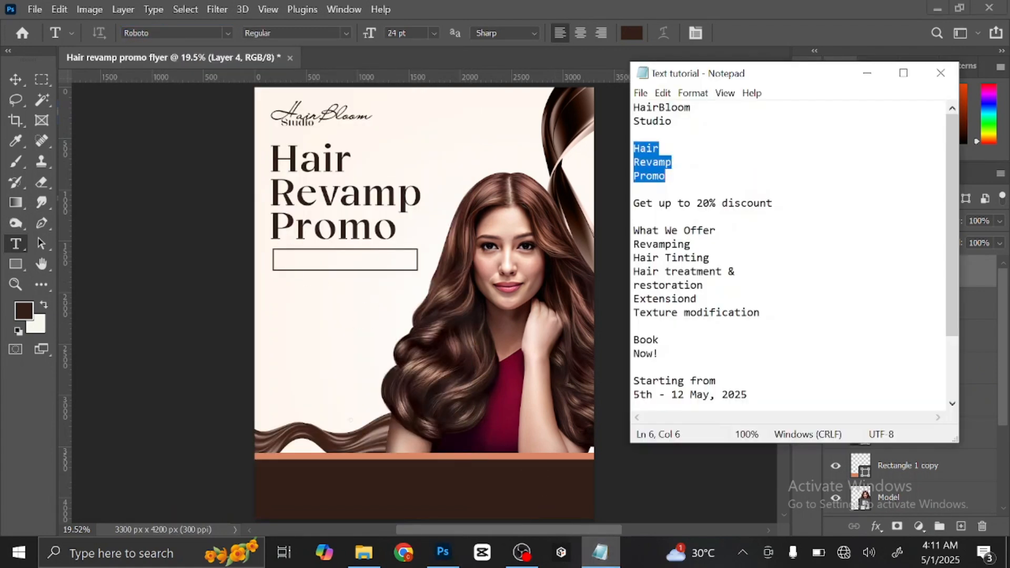
pyautogui.moveTo(634, 203); pyautogui.dragTo(772, 203)
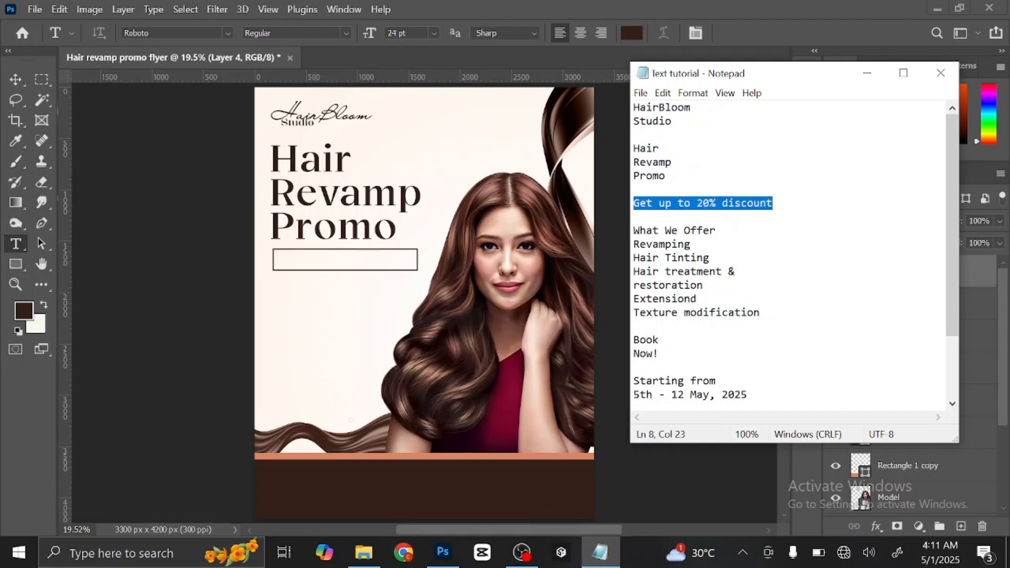
pyautogui.rightClick(758, 204)
pyautogui.click(670, 248)
pyautogui.click(297, 256)
pyautogui.click(297, 256)
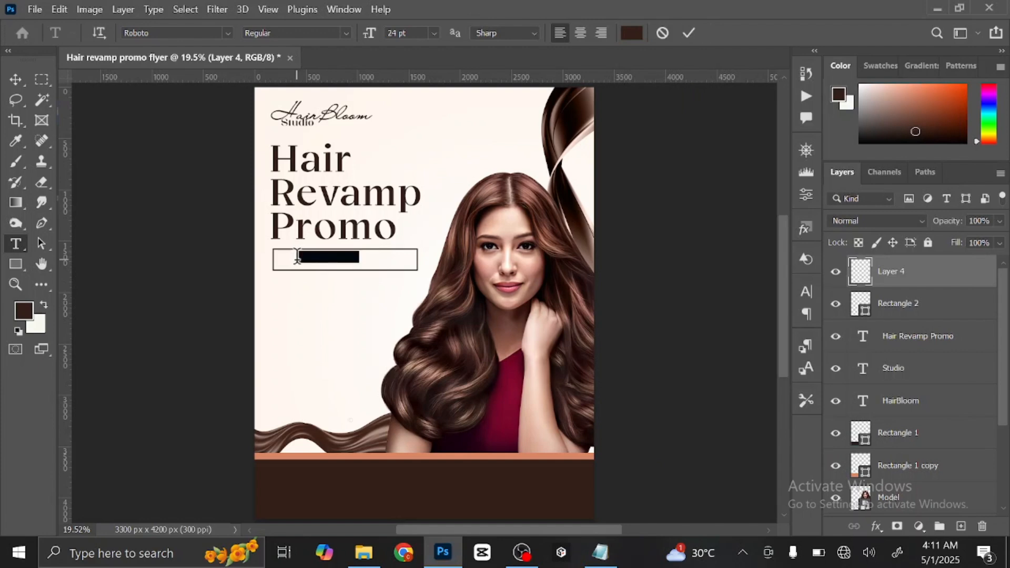
pyautogui.hotkey('ctrl', 'v')
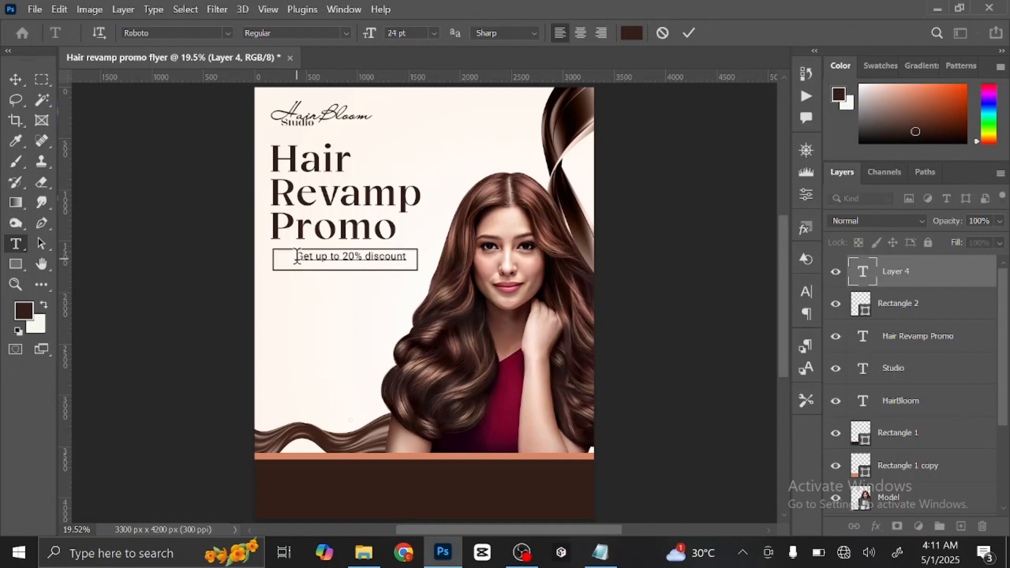
pyautogui.click(18, 80)
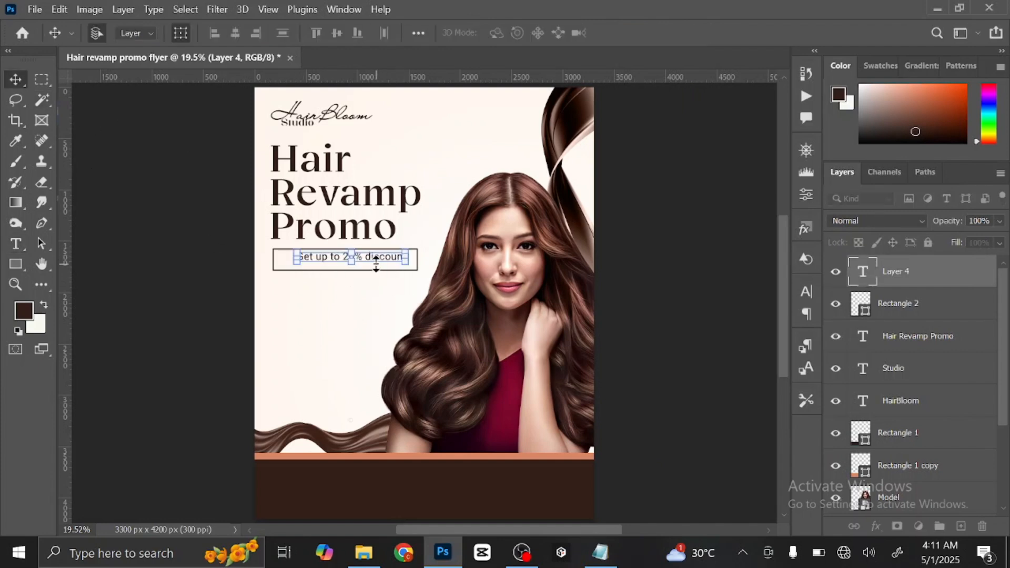
# Center the discount text in its outlined box, scale it to about 119%, and fit the whole flyer in view
pyautogui.hotkey('ctrl', '+')
pyautogui.hotkey('ctrl', '+')
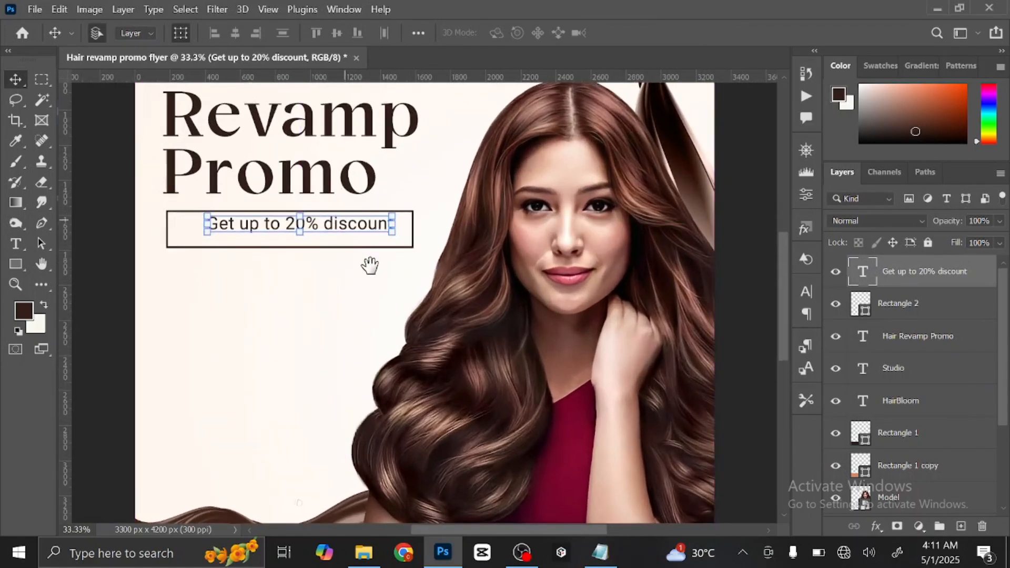
pyautogui.moveTo(367, 263); pyautogui.dragTo(421, 355)
pyautogui.moveTo(436, 389); pyautogui.dragTo(494, 390)
pyautogui.hotkey('ctrl', 't')
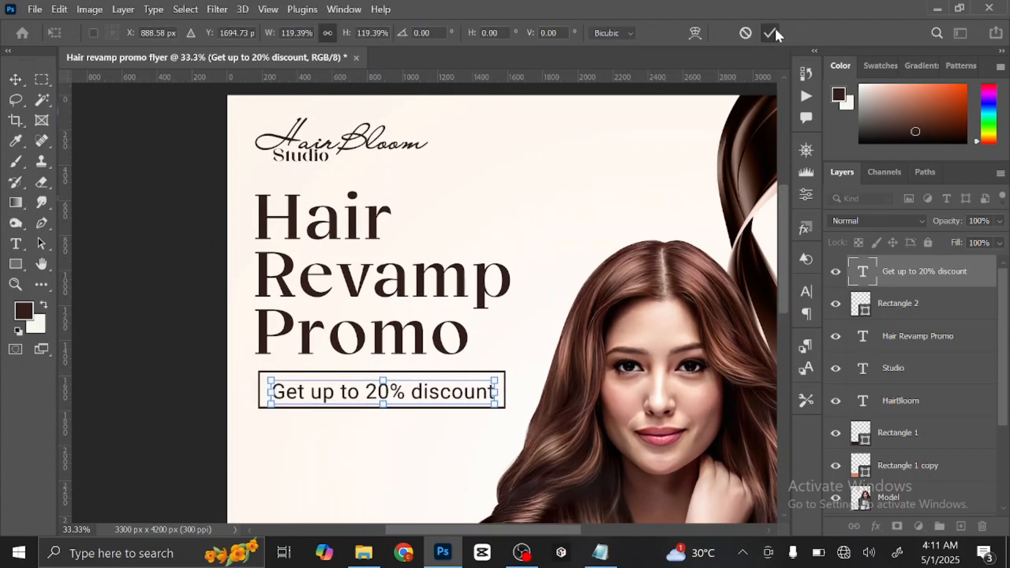
pyautogui.click(772, 33)
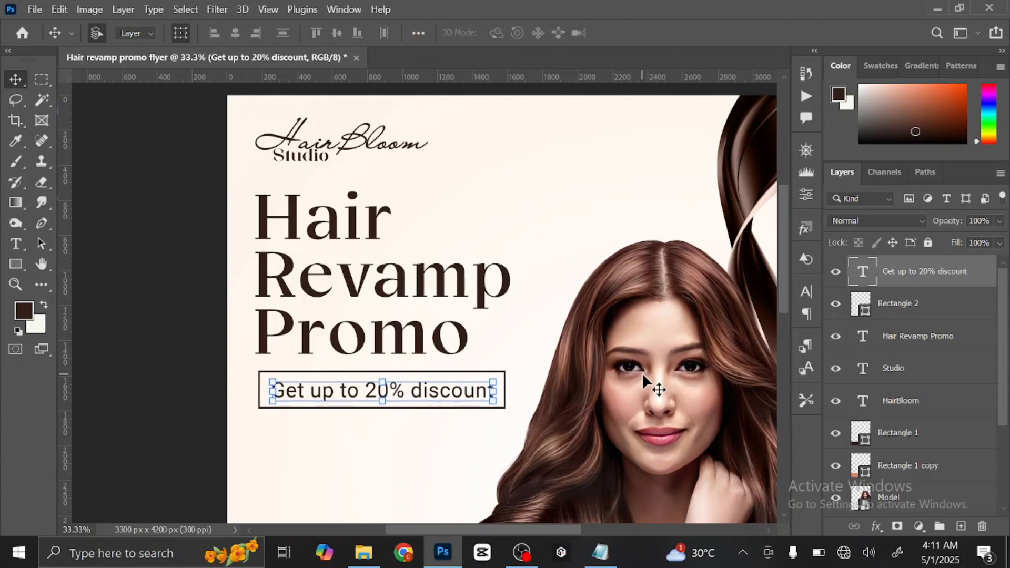
pyautogui.press('Up')
pyautogui.press('Up')
pyautogui.press('Left')
pyautogui.press('Left')
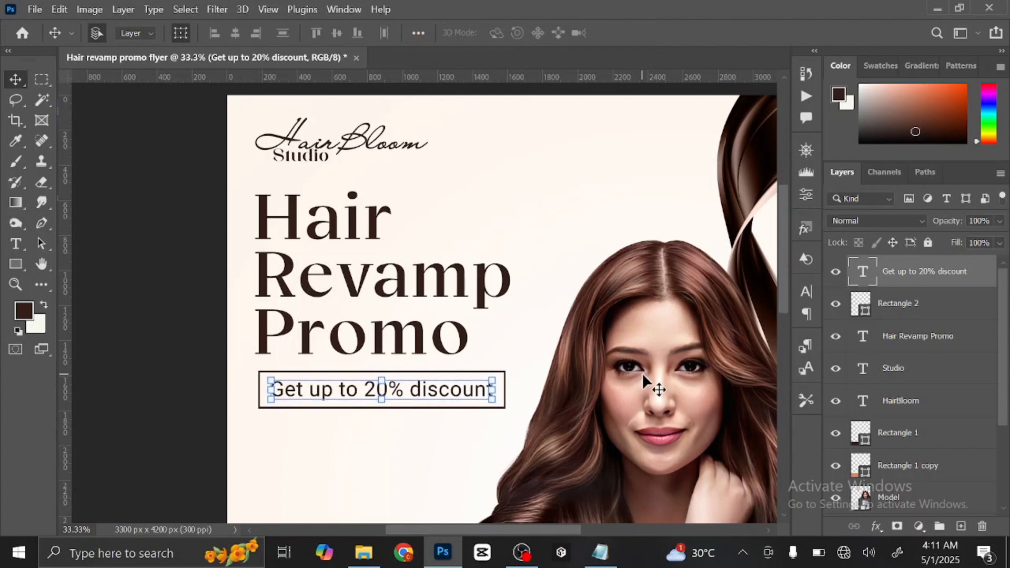
pyautogui.click(170, 286)
pyautogui.hotkey('ctrl', '0')
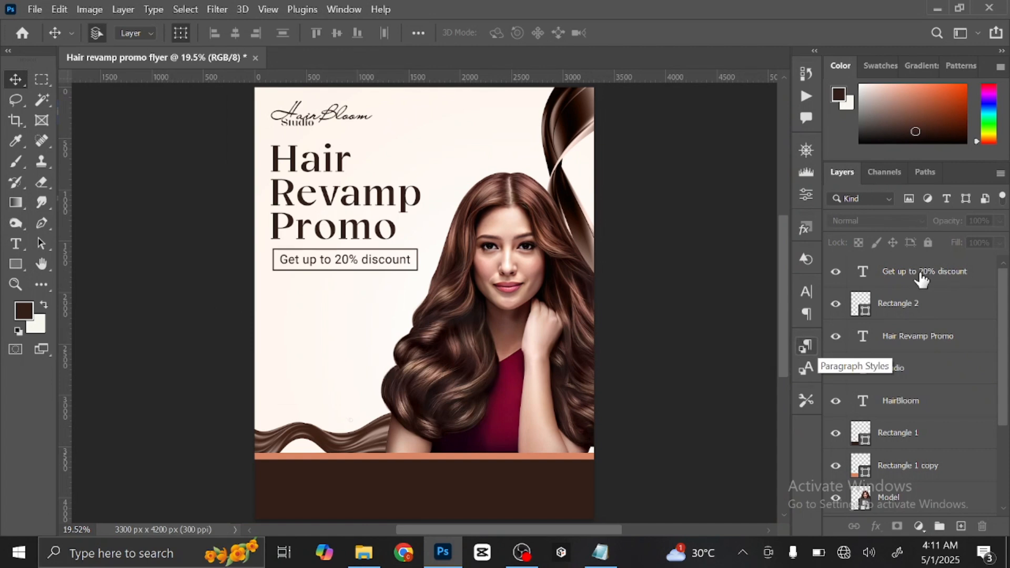
# On a new layer, draw a rectangle about 1413 x 1122 px below the discount box
pyautogui.hotkey('ctrl', 't')
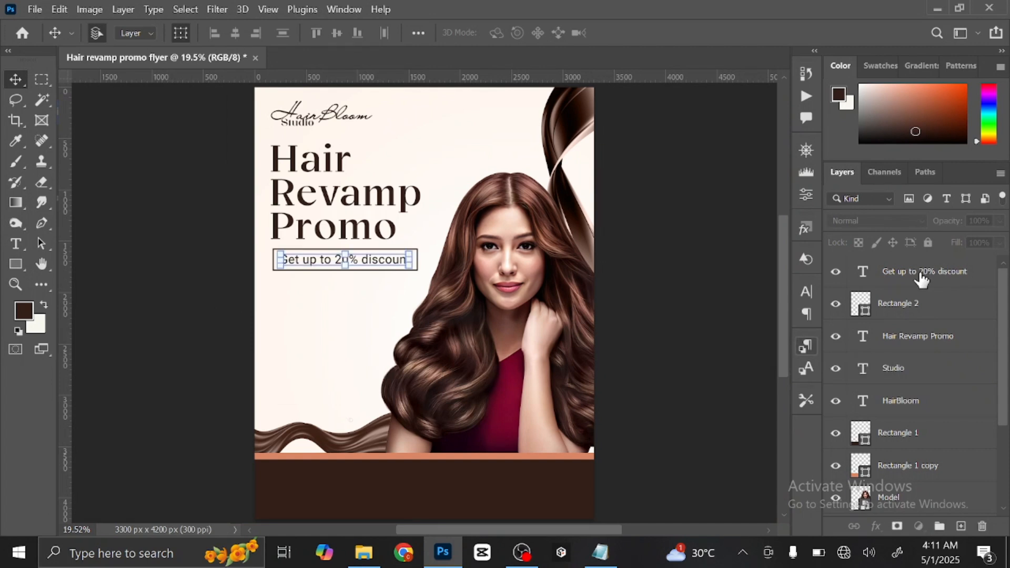
pyautogui.click(961, 526)
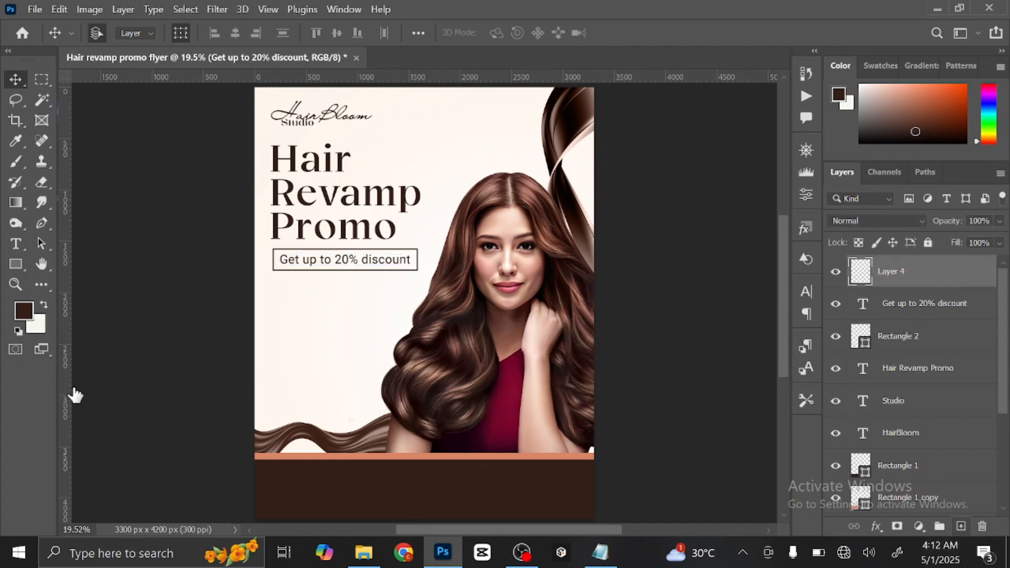
pyautogui.click(16, 264)
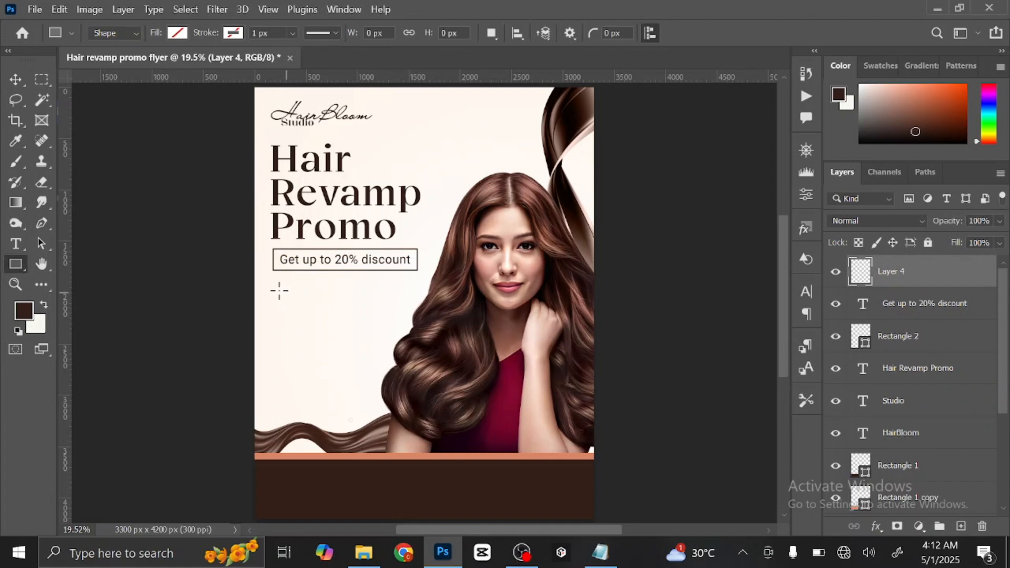
pyautogui.moveTo(275, 290)
pyautogui.mouseDown()
pyautogui.moveTo(312, 346)
pyautogui.moveTo(419, 406)
pyautogui.mouseUp()
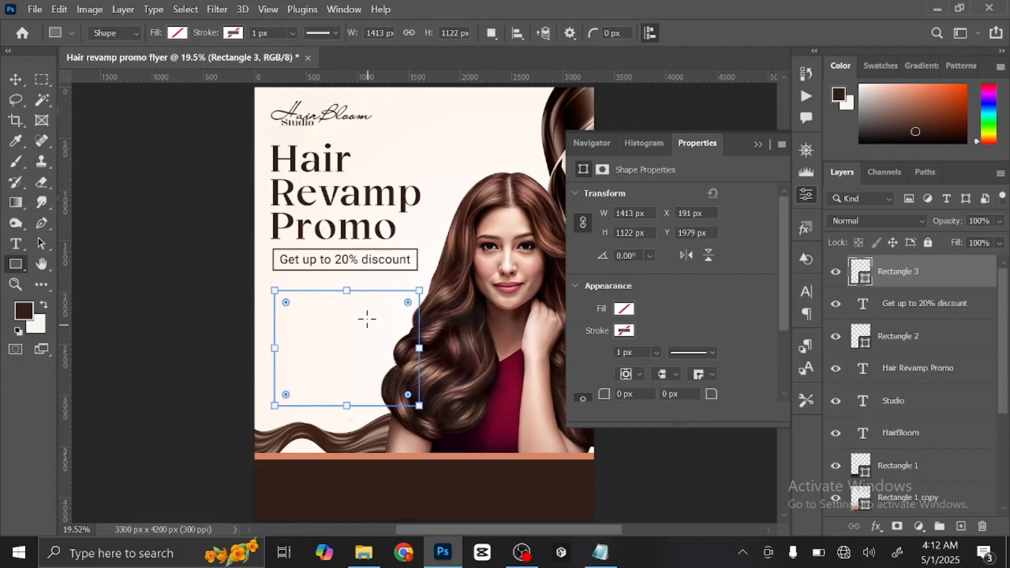
# Fill the new rectangle with the recently used dark brown, deselect it and collapse the shape properties
pyautogui.click(182, 34)
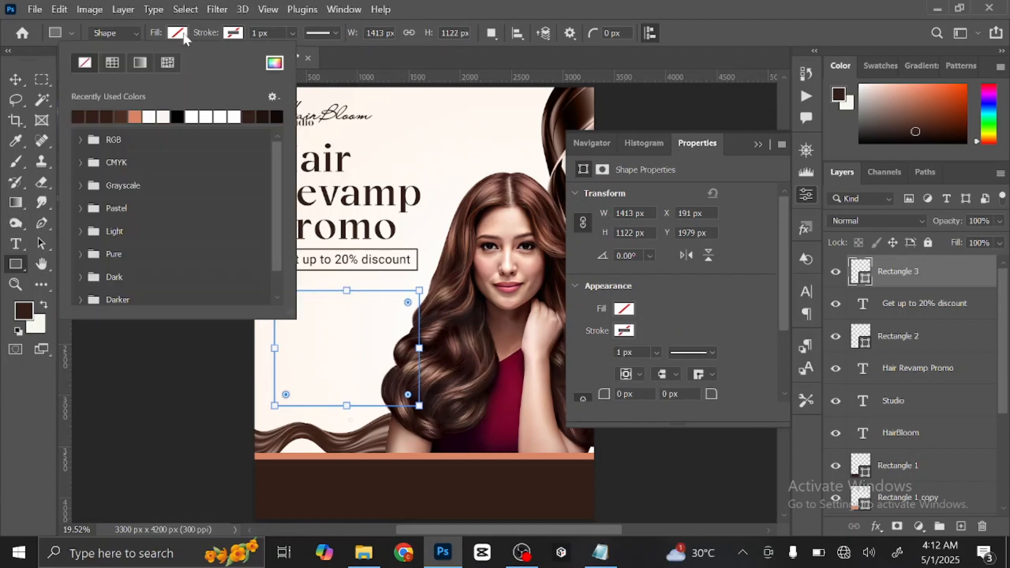
pyautogui.click(92, 116)
pyautogui.click(179, 33)
pyautogui.click(15, 80)
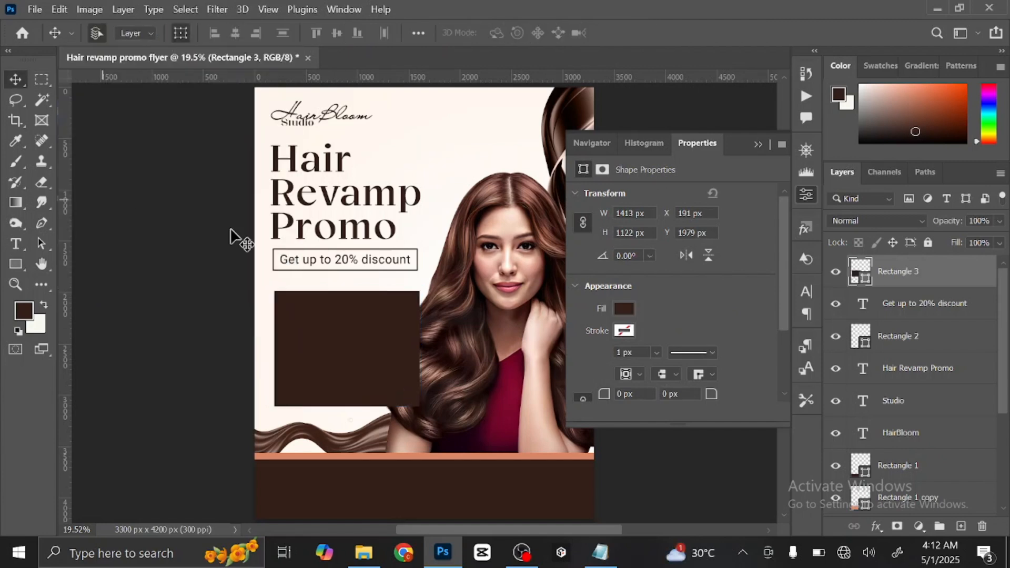
pyautogui.click(230, 235)
pyautogui.click(758, 144)
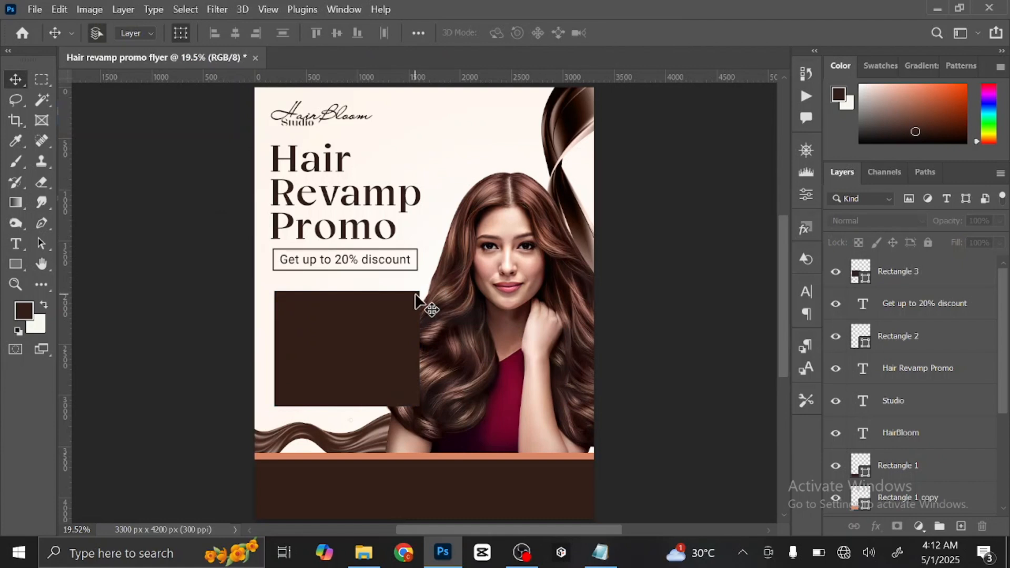
# Slightly round all four corners of the dark brown rectangle and deselect it
pyautogui.click(350, 372)
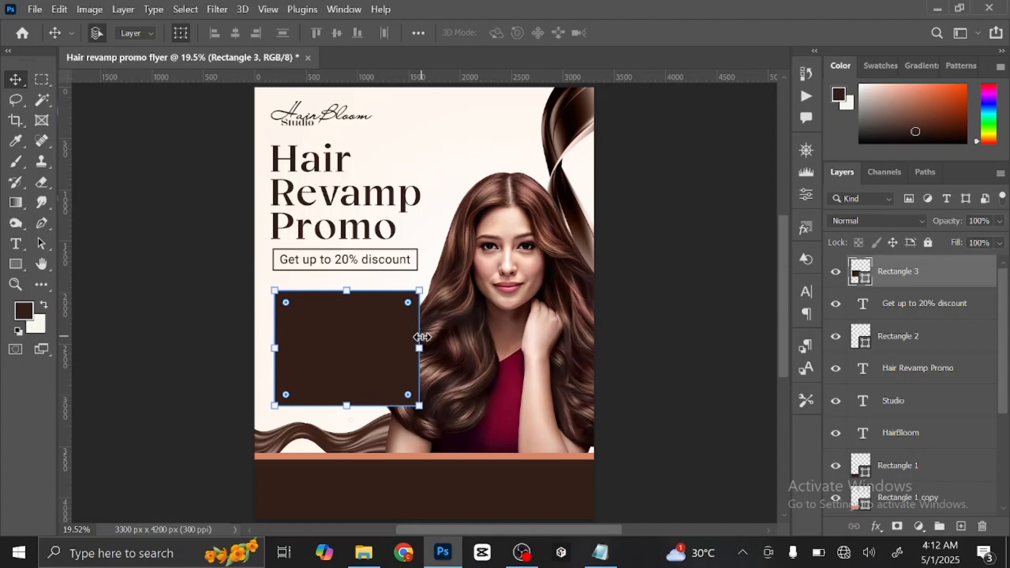
pyautogui.moveTo(408, 304); pyautogui.dragTo(412, 299)
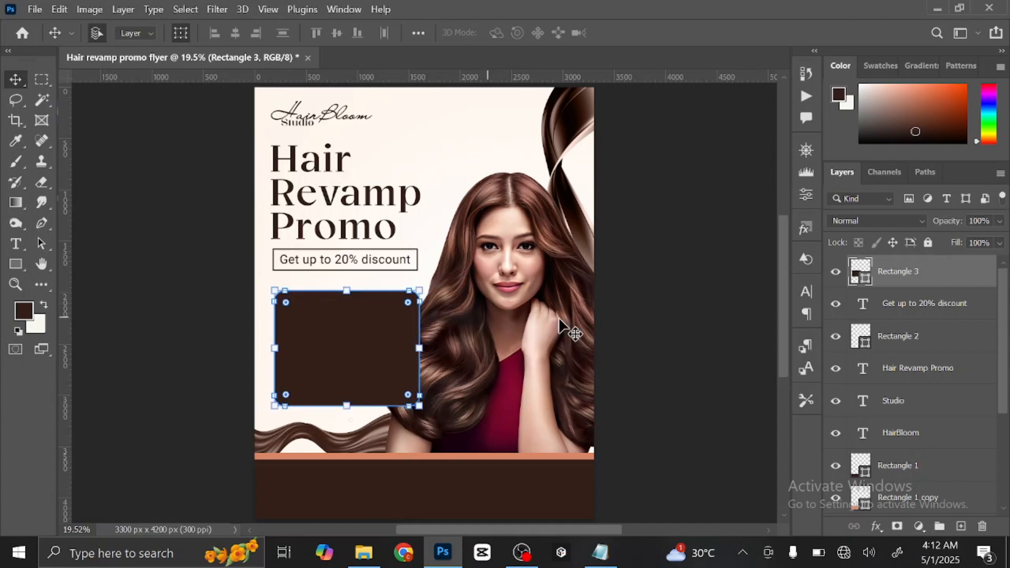
pyautogui.click(602, 314)
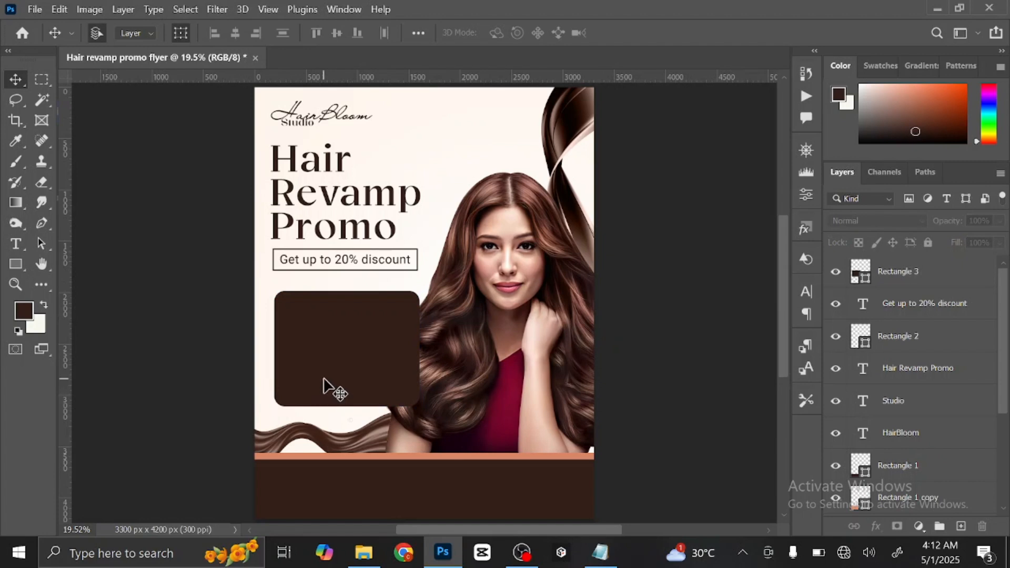
# Move the rounded brown rectangle slightly down and nudge it back up
pyautogui.moveTo(353, 351); pyautogui.dragTo(351, 365)
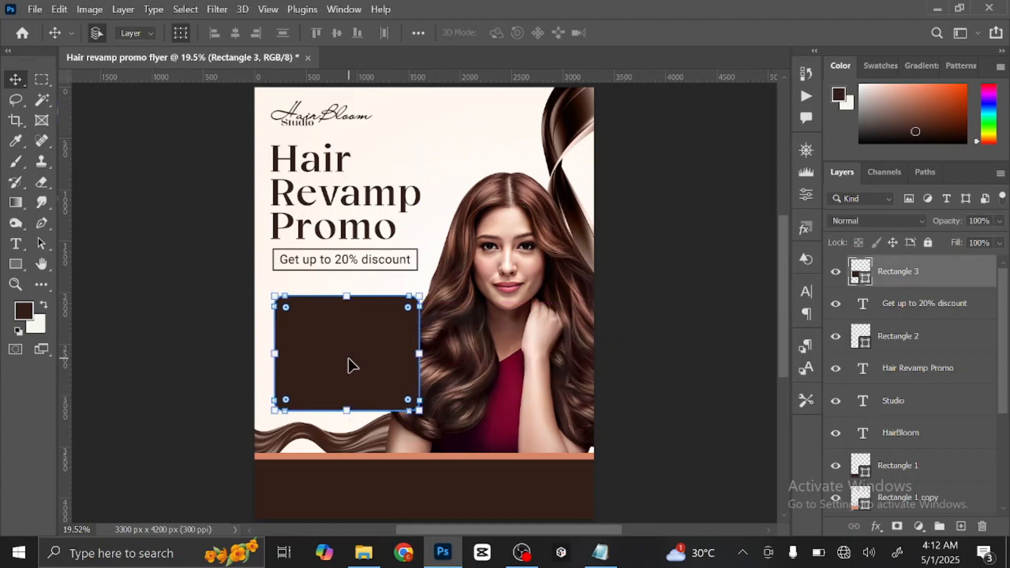
pyautogui.hotkey('shift', 'Up')
pyautogui.hotkey('shift', 'Up')
pyautogui.hotkey('shift', 'Up')
pyautogui.hotkey('shift', 'Up')
pyautogui.hotkey('shift', 'Up')
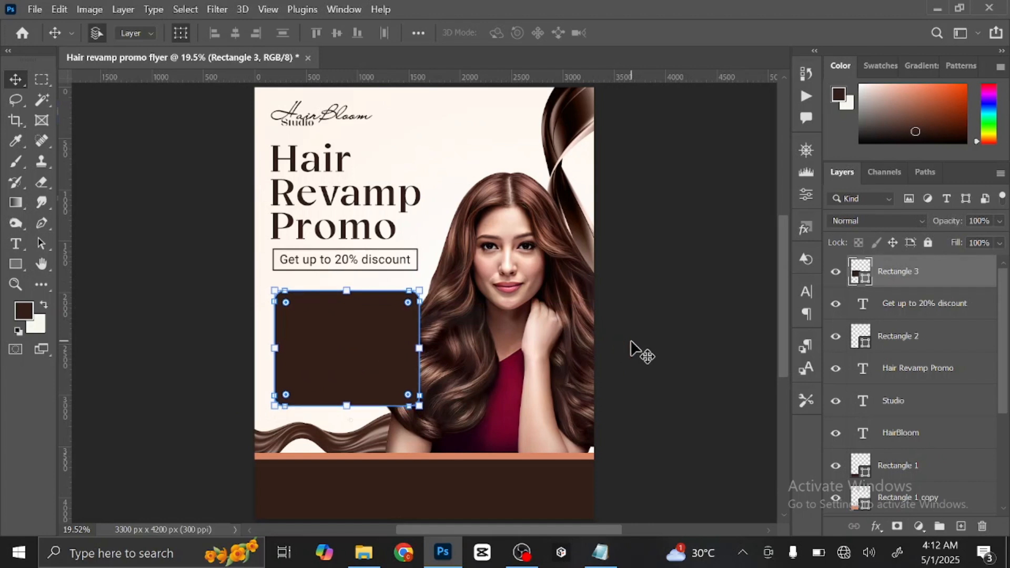
# Duplicate the rounded rectangle and shrink the copy's height to a thin bar straddling the original's top edge
pyautogui.hotkey('ctrl', 'j')
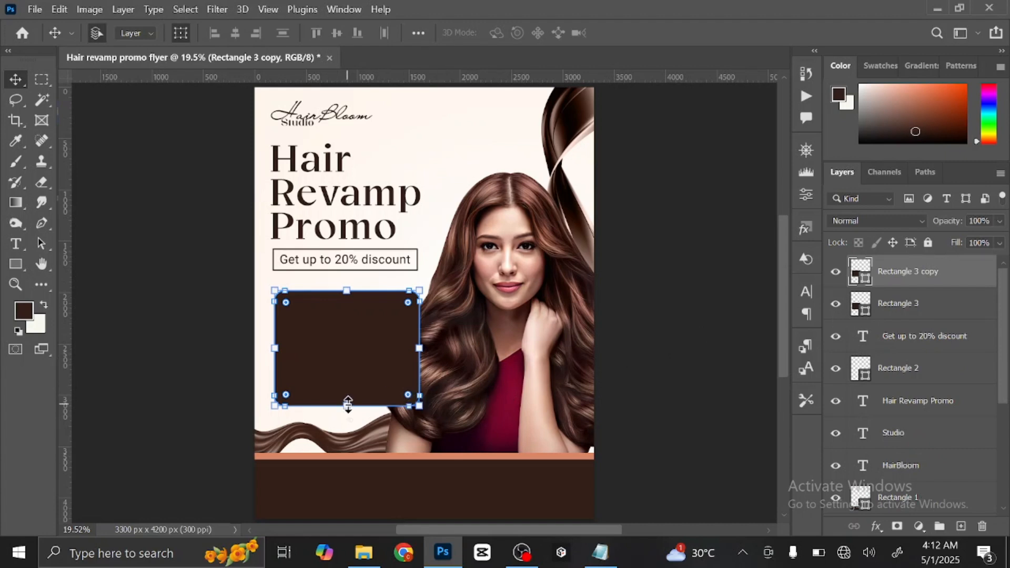
pyautogui.moveTo(346, 405); pyautogui.dragTo(386, 298)
pyautogui.press('Return')
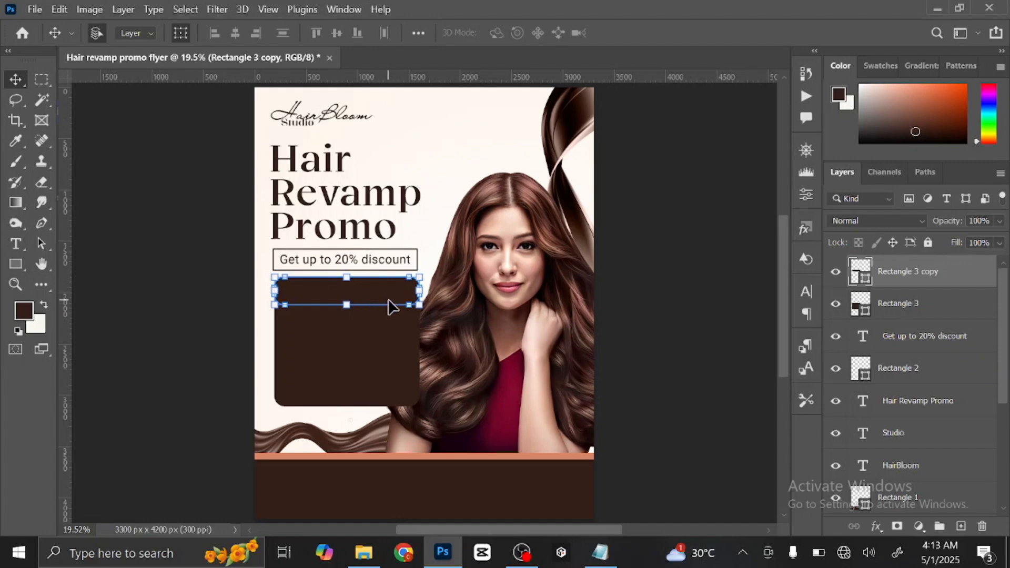
# Add a Gradient Overlay to the bar and set its left color stop to the footer's dark brown 321f18
pyautogui.doubleClick(970, 277)
pyautogui.moveTo(398, 154); pyautogui.dragTo(605, 88)
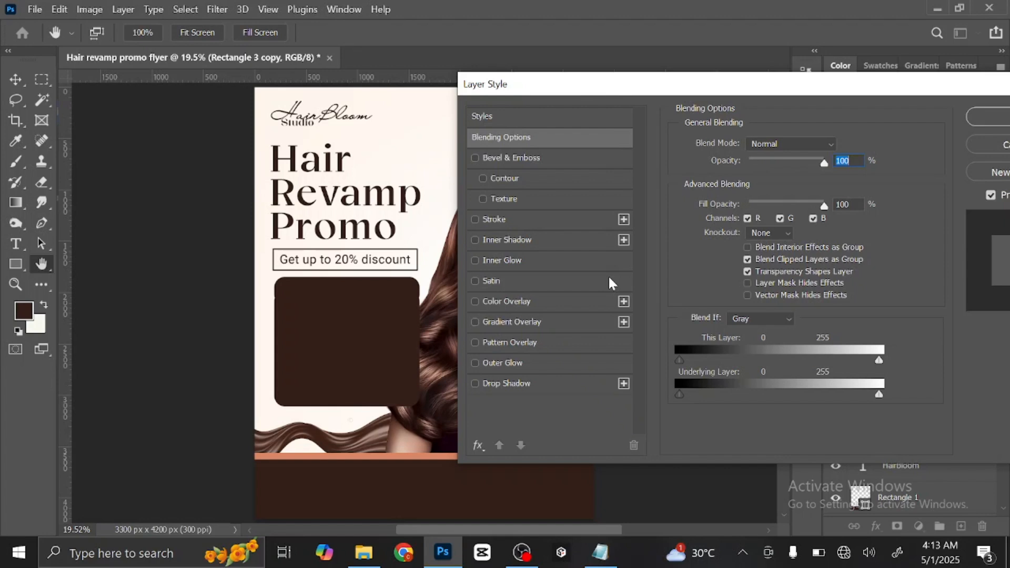
pyautogui.click(554, 323)
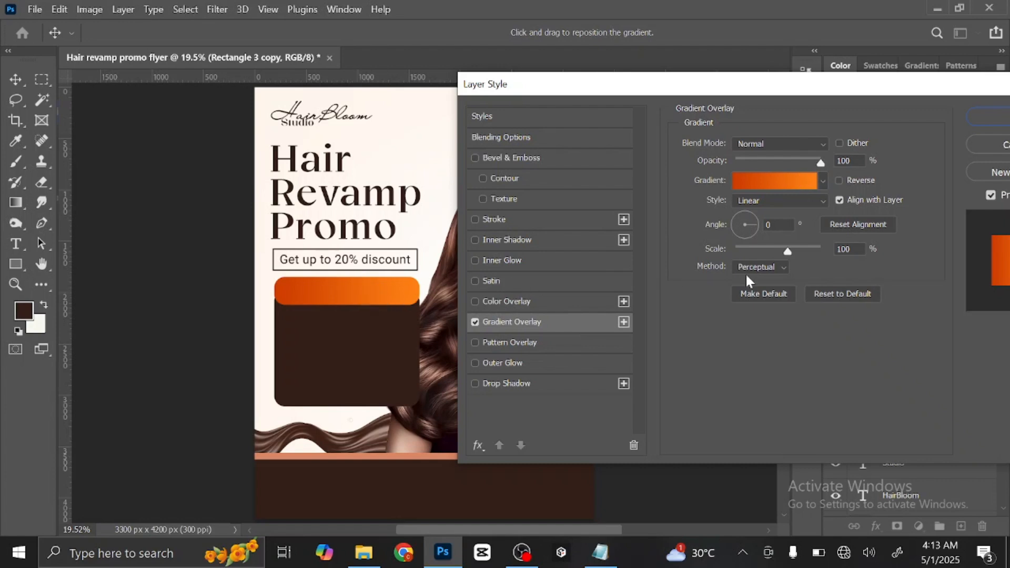
pyautogui.click(775, 181)
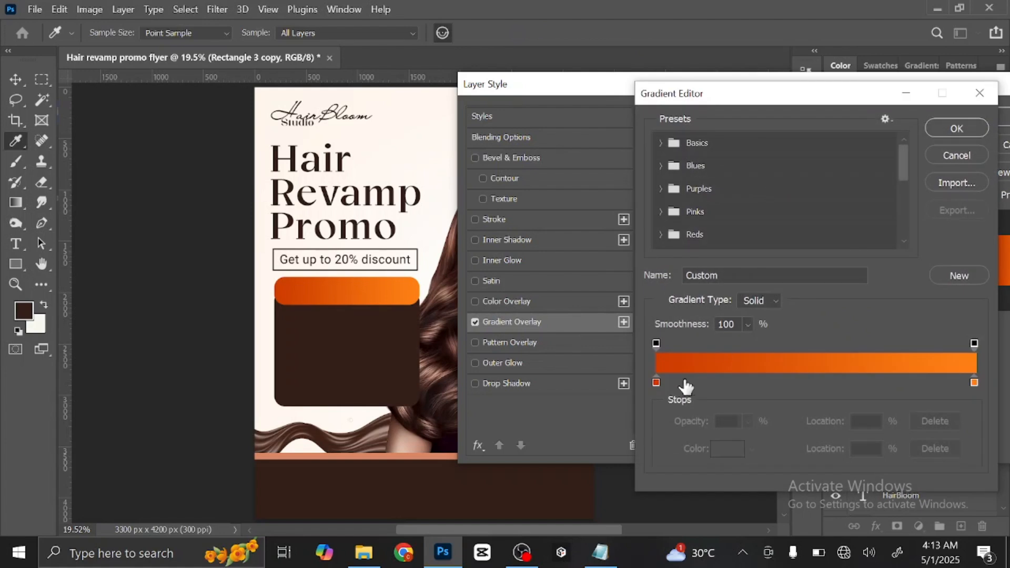
pyautogui.click(657, 383)
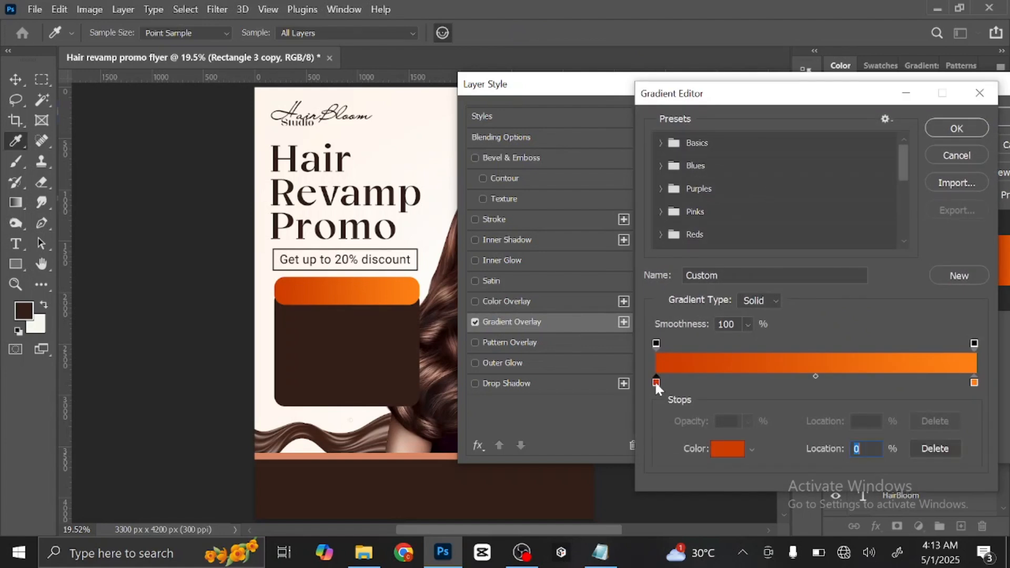
pyautogui.click(728, 449)
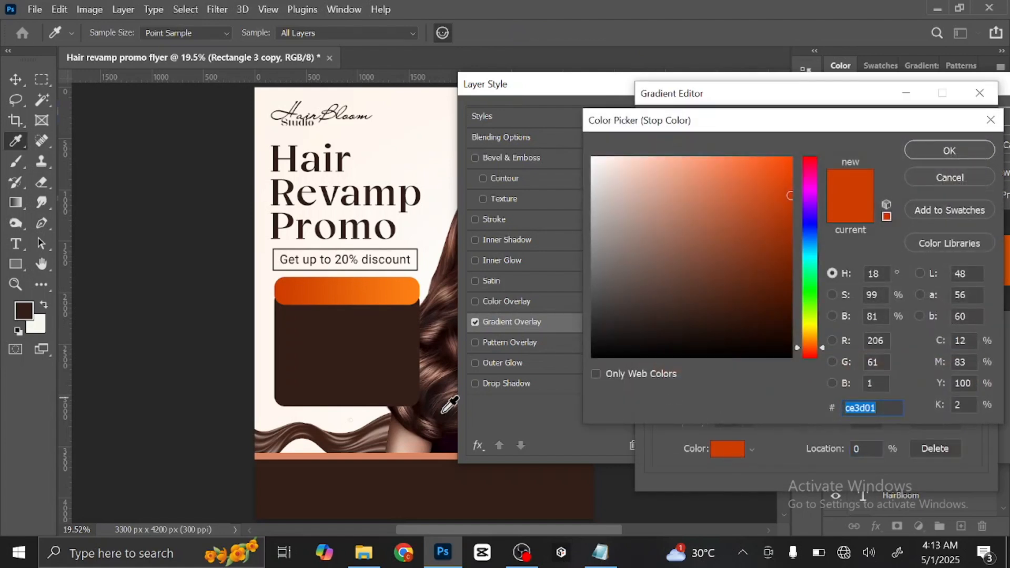
pyautogui.click(380, 487)
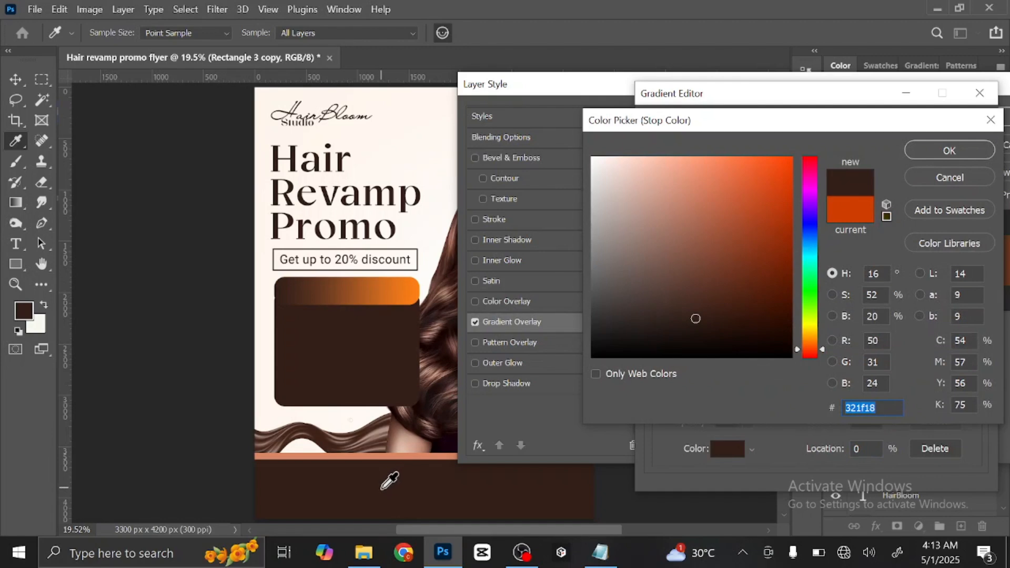
pyautogui.click(950, 151)
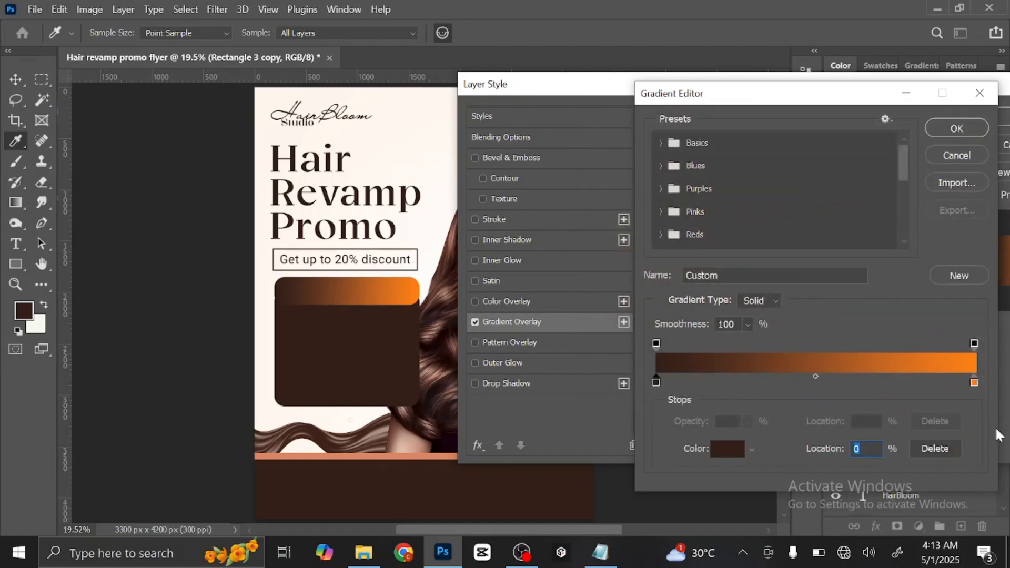
# Set the gradient's right color stop to the footer stripe's peach d98666, apply the overlay, and collapse the layer's effects
pyautogui.click(974, 384)
pyautogui.click(730, 450)
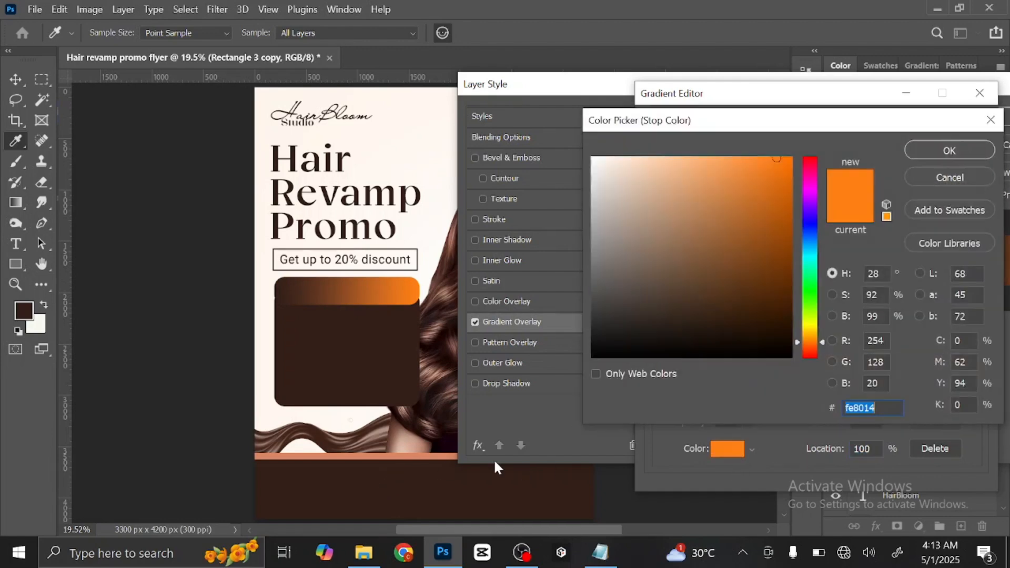
pyautogui.click(428, 456)
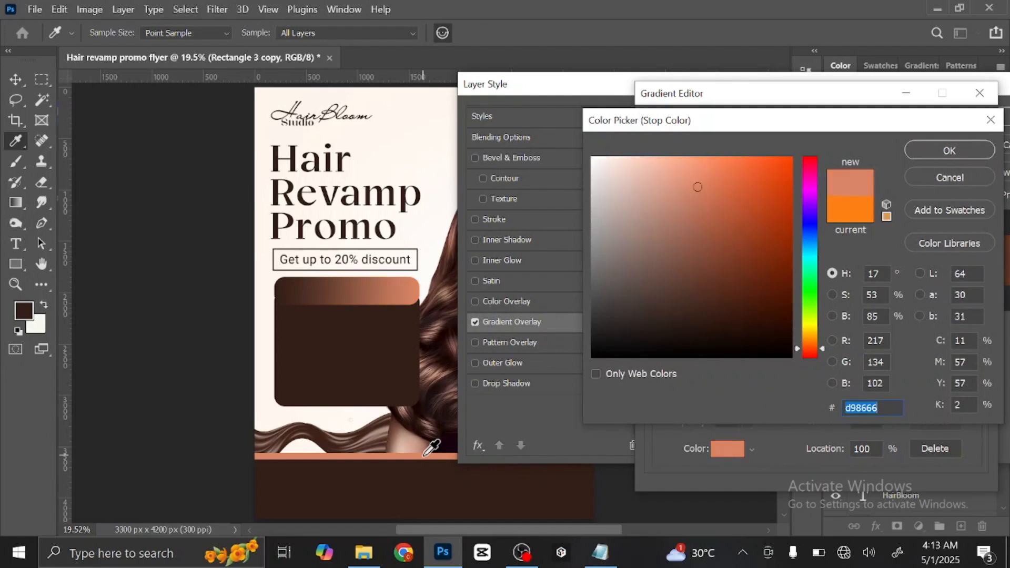
pyautogui.click(949, 150)
pyautogui.click(953, 130)
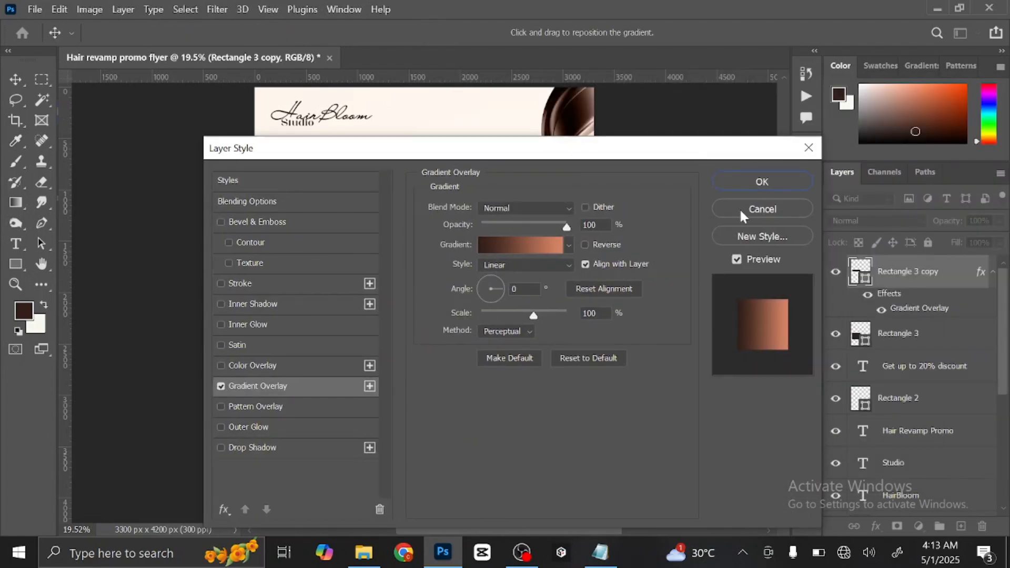
pyautogui.click(761, 182)
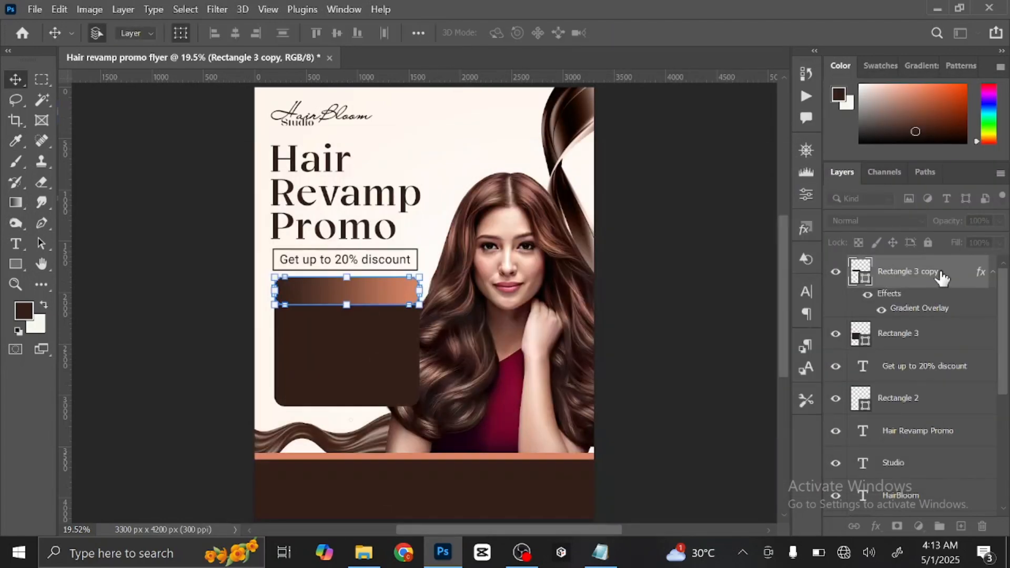
pyautogui.click(995, 273)
pyautogui.click(685, 263)
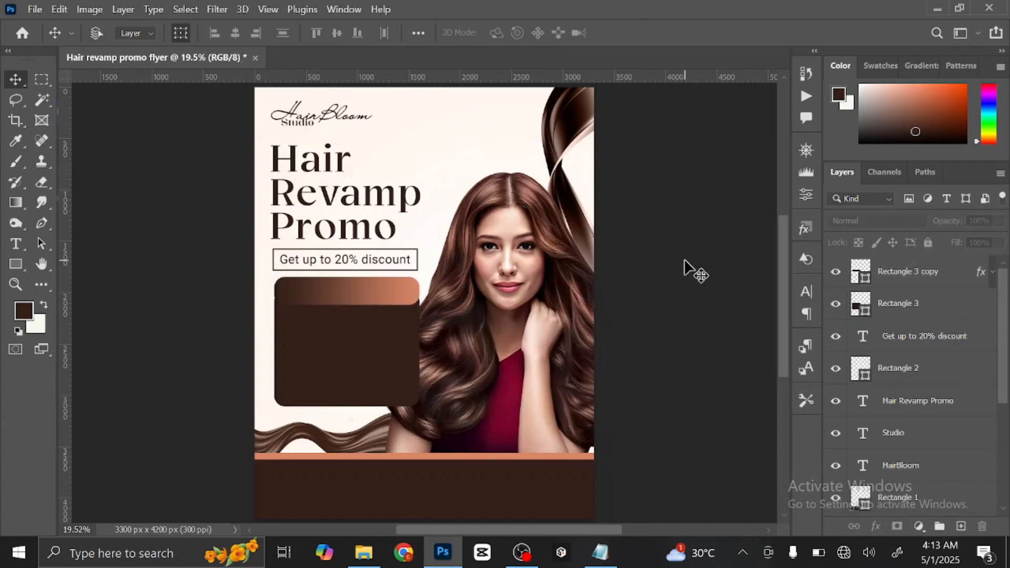
# Reduce the corner rounding of the gradient bar so it has only small rounded corners
pyautogui.hotkey('ctrl', '+')
pyautogui.hotkey('ctrl', '+')
pyautogui.hotkey('ctrl', '+')
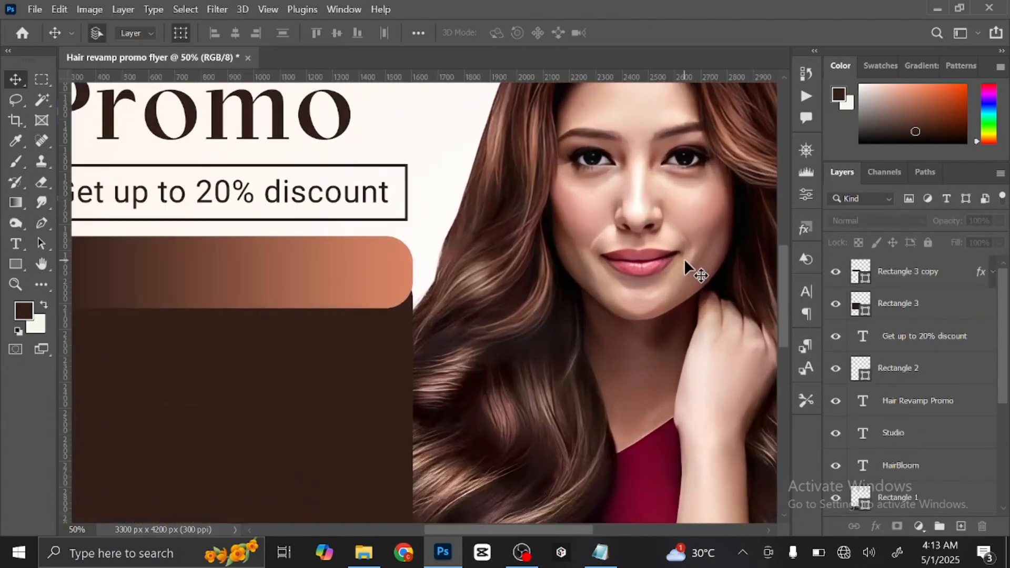
pyautogui.moveTo(585, 230); pyautogui.dragTo(718, 251)
pyautogui.click(541, 278)
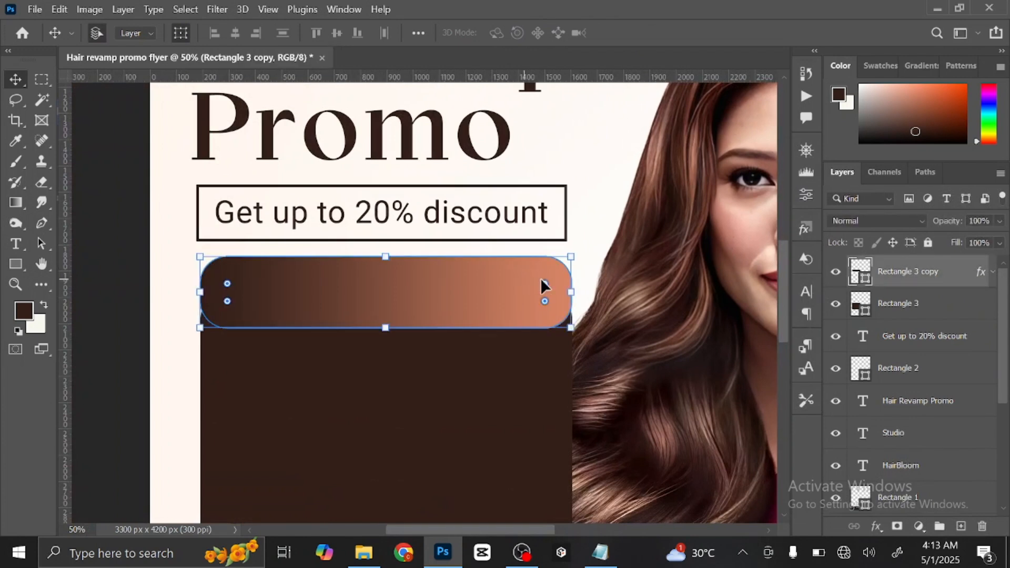
pyautogui.moveTo(548, 281); pyautogui.dragTo(562, 262)
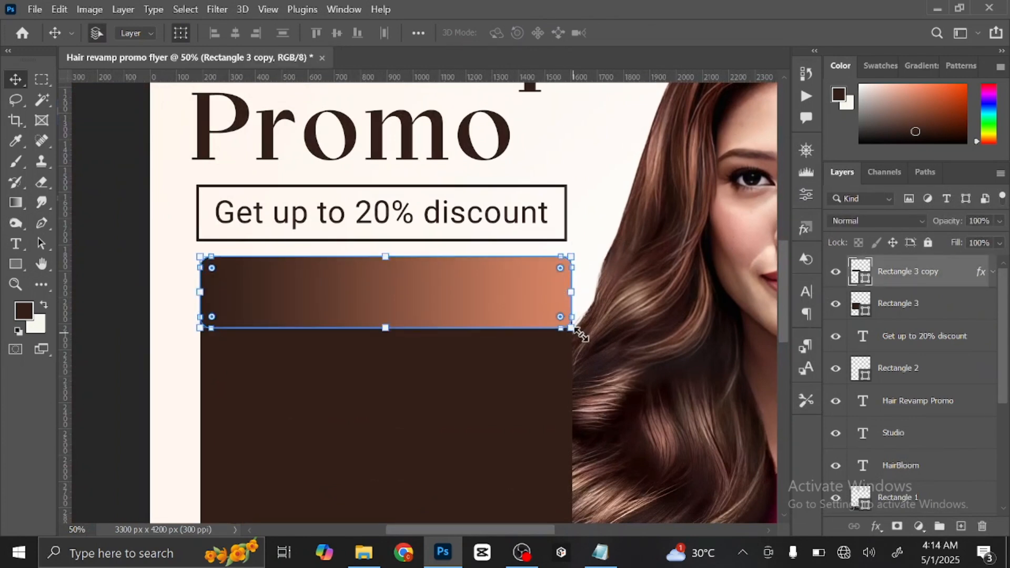
# Scale the gradient bar to about 55% around its center, deselect it, and fit the whole flyer in view
pyautogui.moveTo(570, 327); pyautogui.dragTo(498, 296)
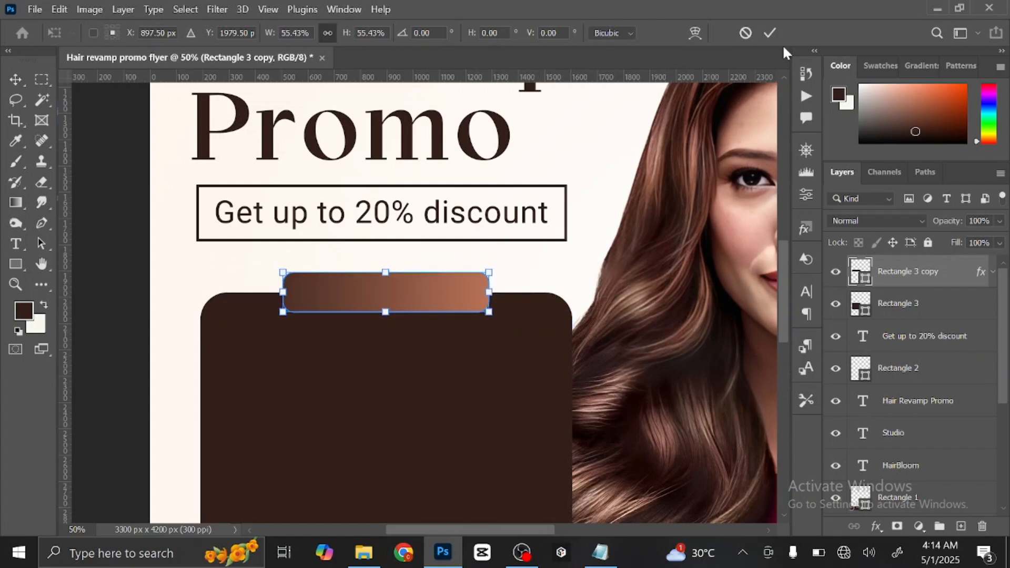
pyautogui.click(770, 33)
pyautogui.click(118, 289)
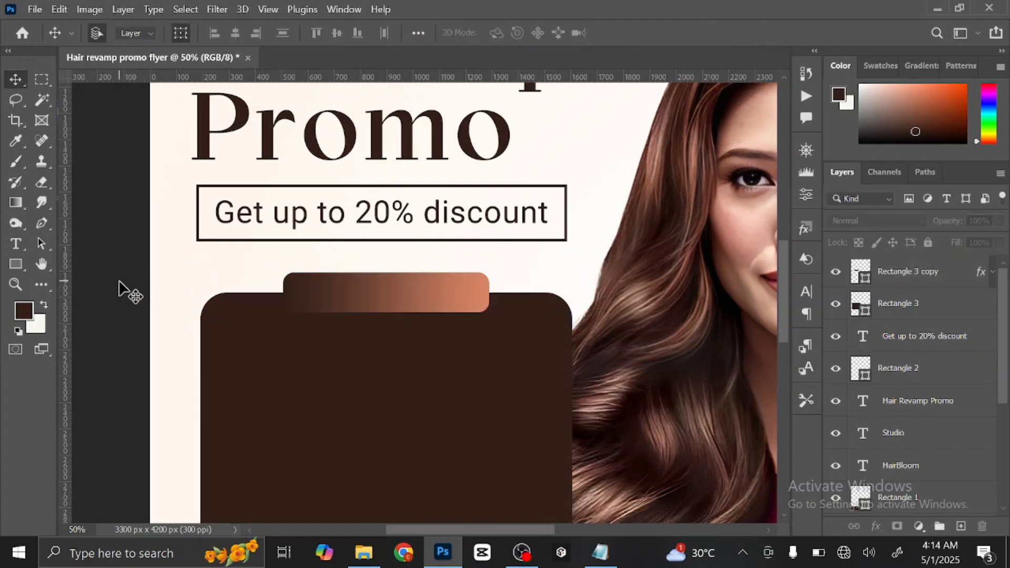
pyautogui.hotkey('ctrl', '0')
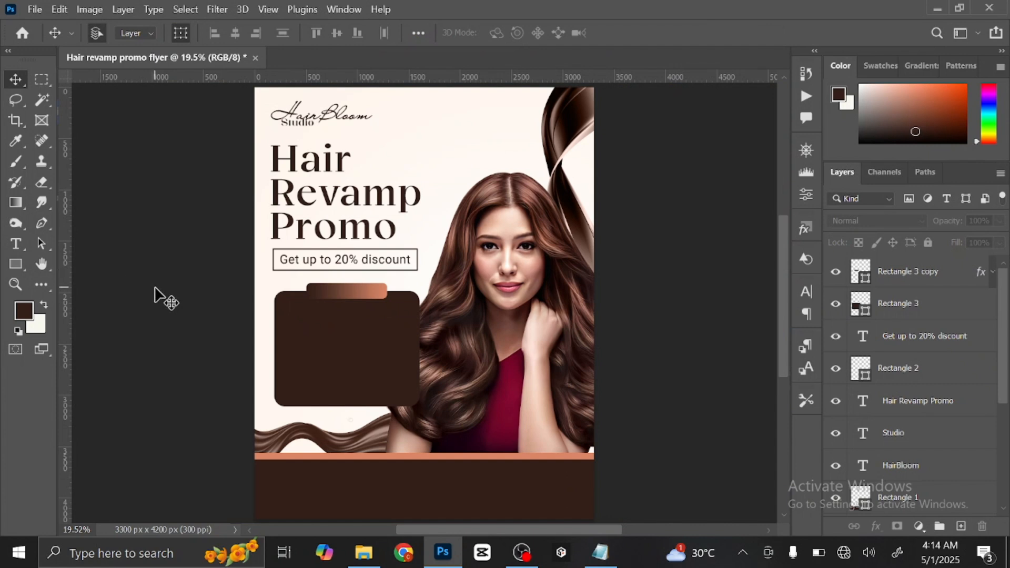
# Create a new layer above the gradient bar, copy "What We Offer" from the Text tutorial file in Notepad, and start a text line on the bar
pyautogui.click(362, 293)
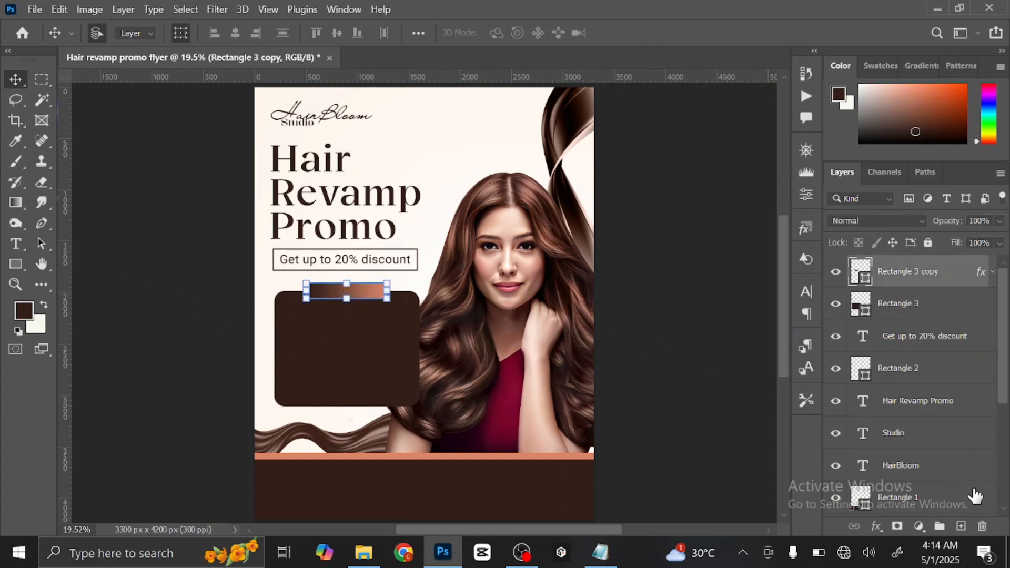
pyautogui.click(962, 527)
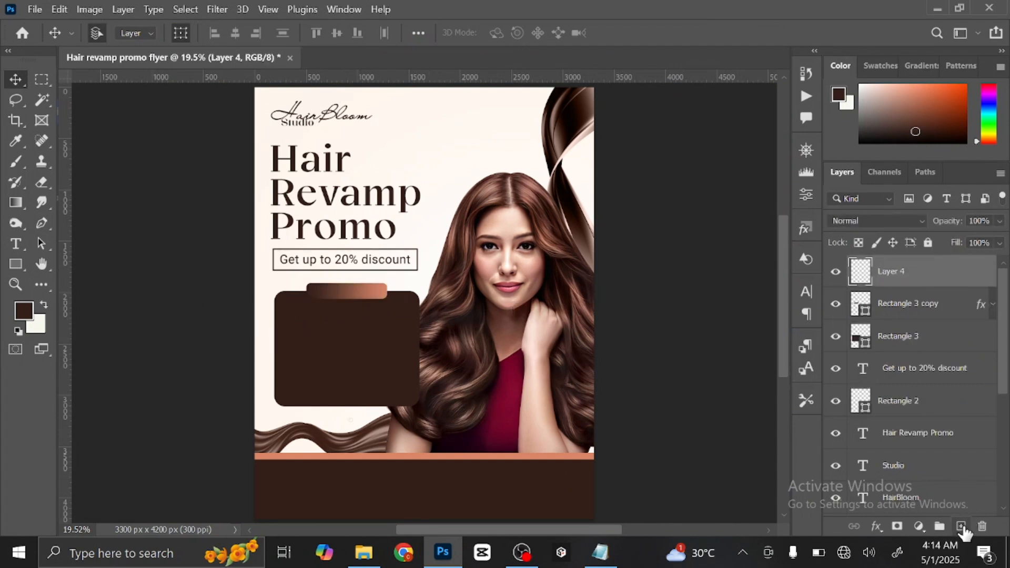
pyautogui.click(15, 244)
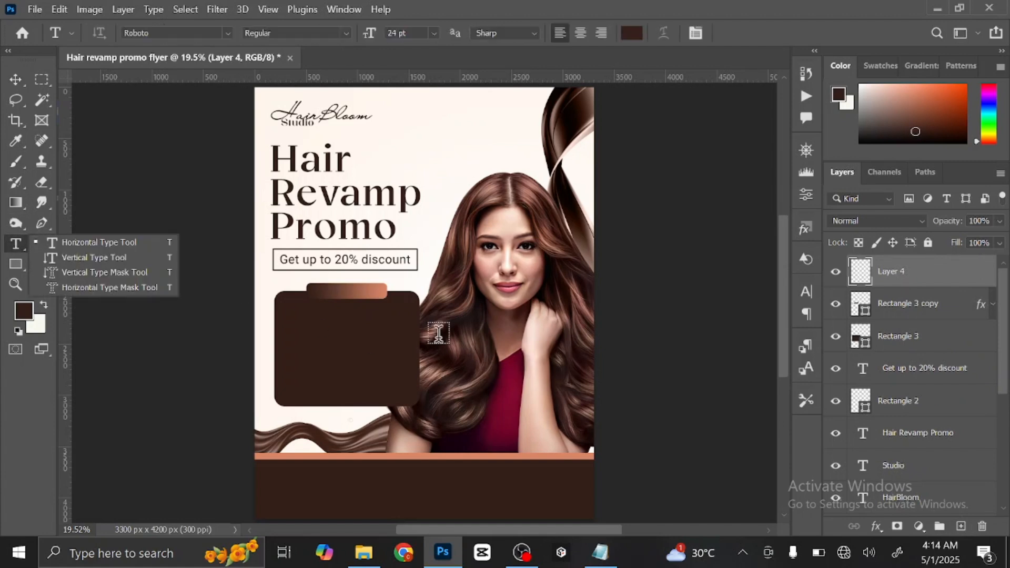
pyautogui.click(612, 547)
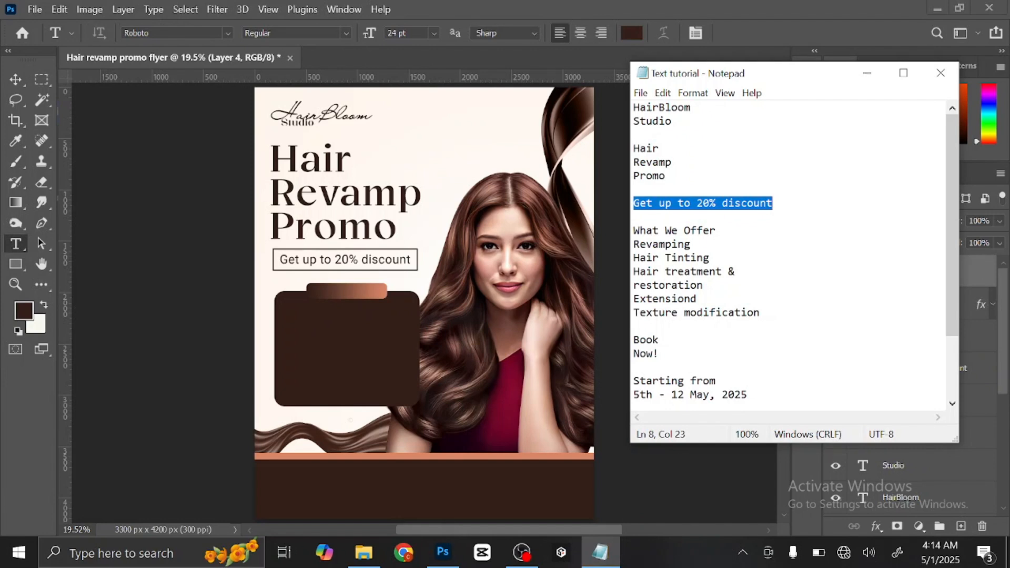
pyautogui.moveTo(635, 230); pyautogui.dragTo(717, 231)
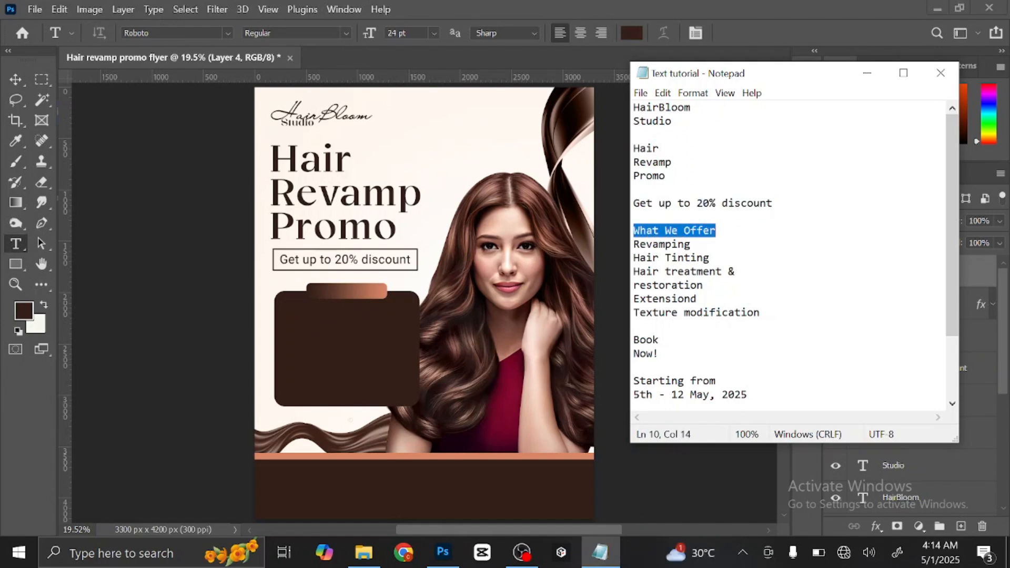
pyautogui.rightClick(697, 231)
pyautogui.click(553, 273)
pyautogui.click(337, 293)
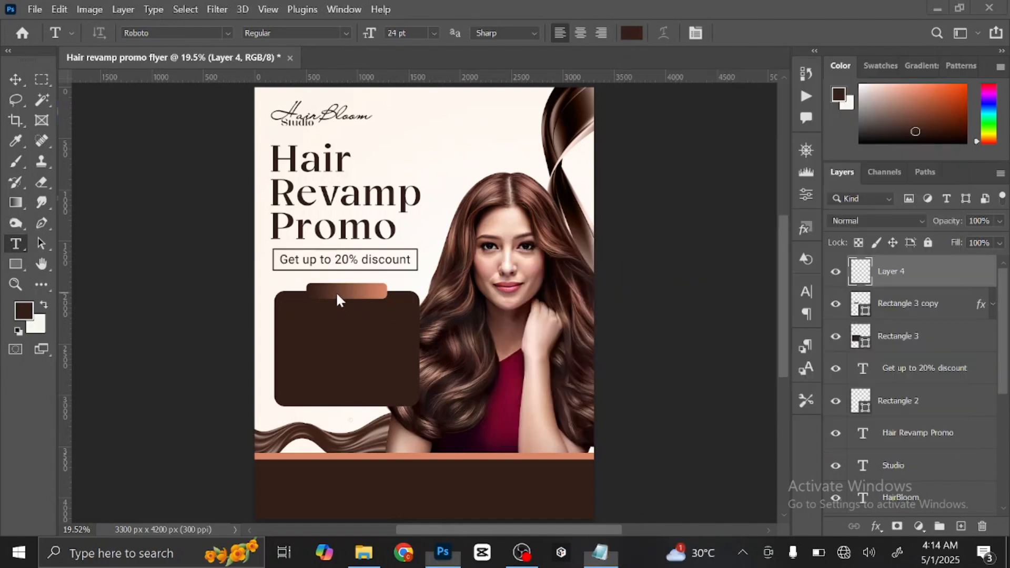
pyautogui.click(322, 290)
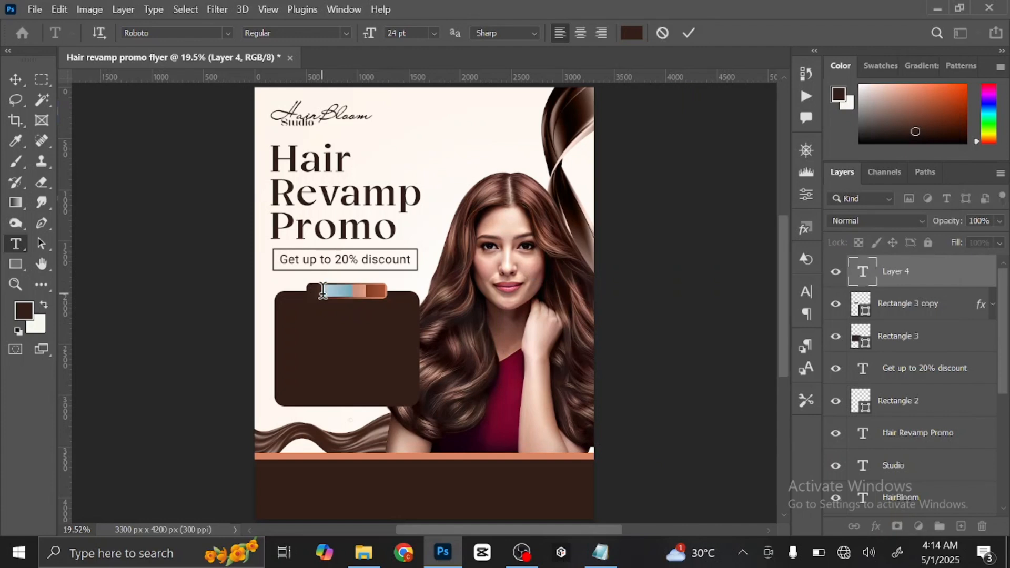
# Paste the text "What We Offer" on the gradient tab and recolor it with the flyer's cream background color, fff6ed
pyautogui.hotkey('ctrl', 'v')
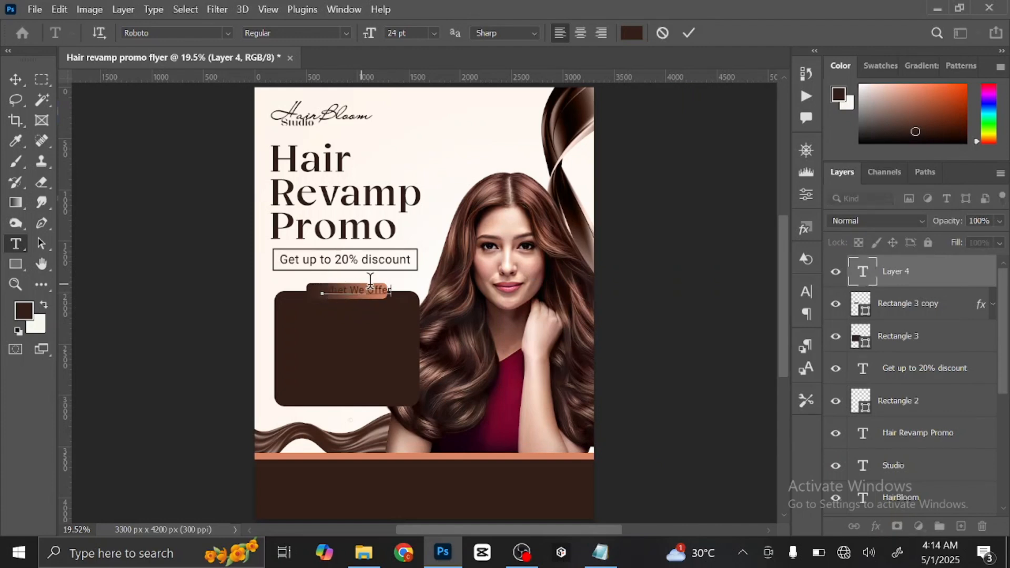
pyautogui.moveTo(375, 291); pyautogui.dragTo(346, 291)
pyautogui.hotkey('ctrl', 'a')
pyautogui.click(631, 33)
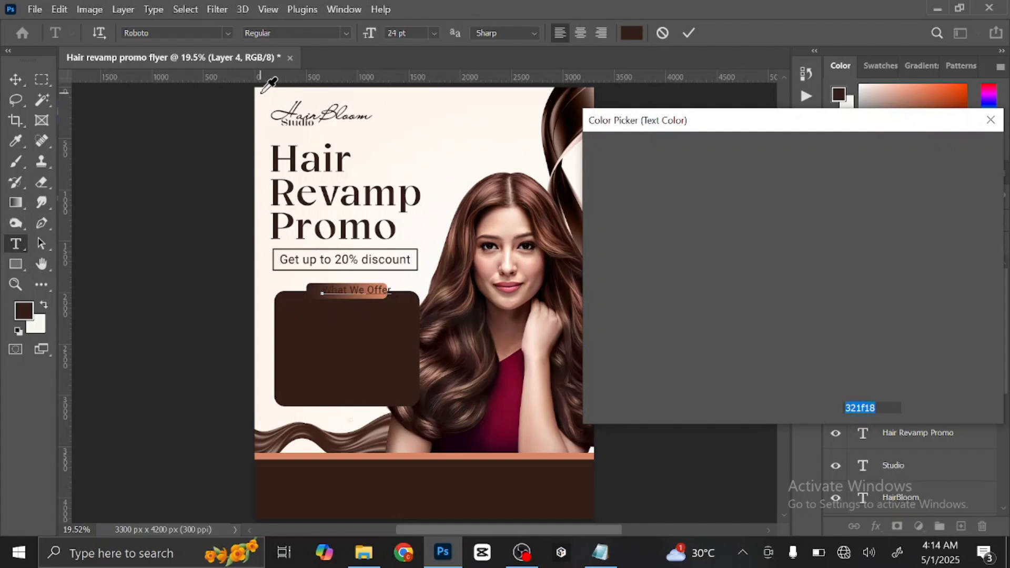
pyautogui.click(263, 91)
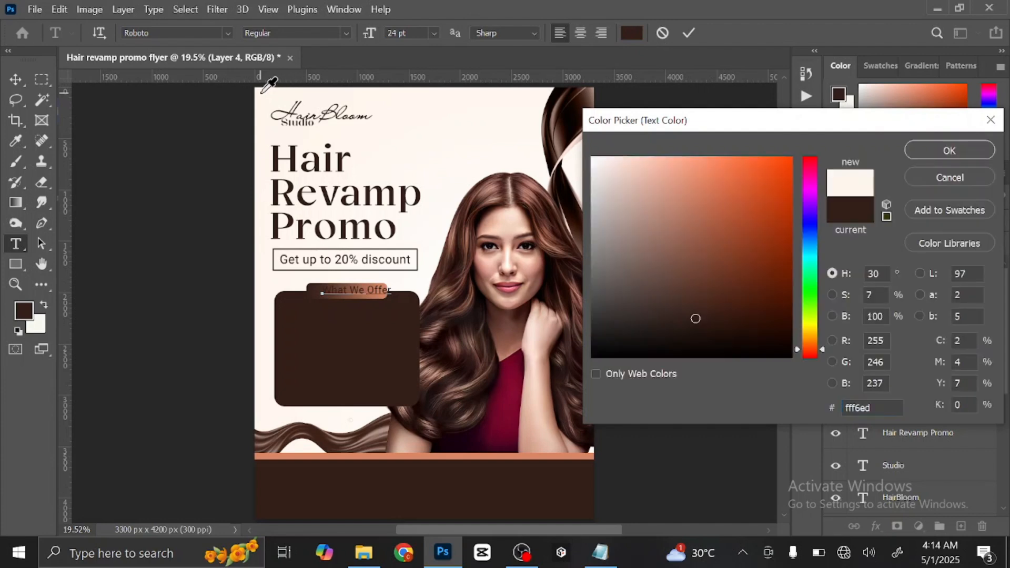
pyautogui.click(946, 152)
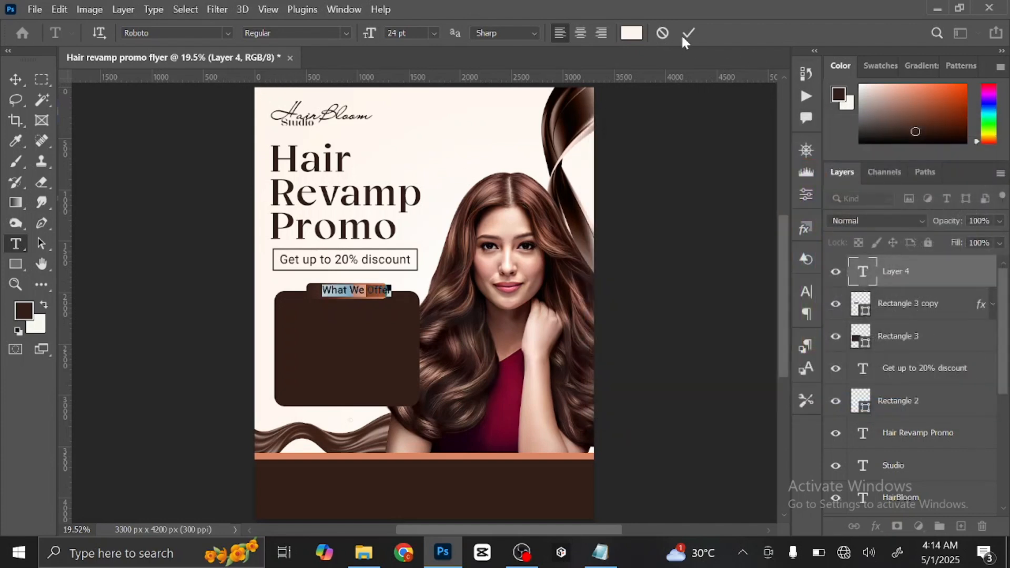
pyautogui.click(15, 79)
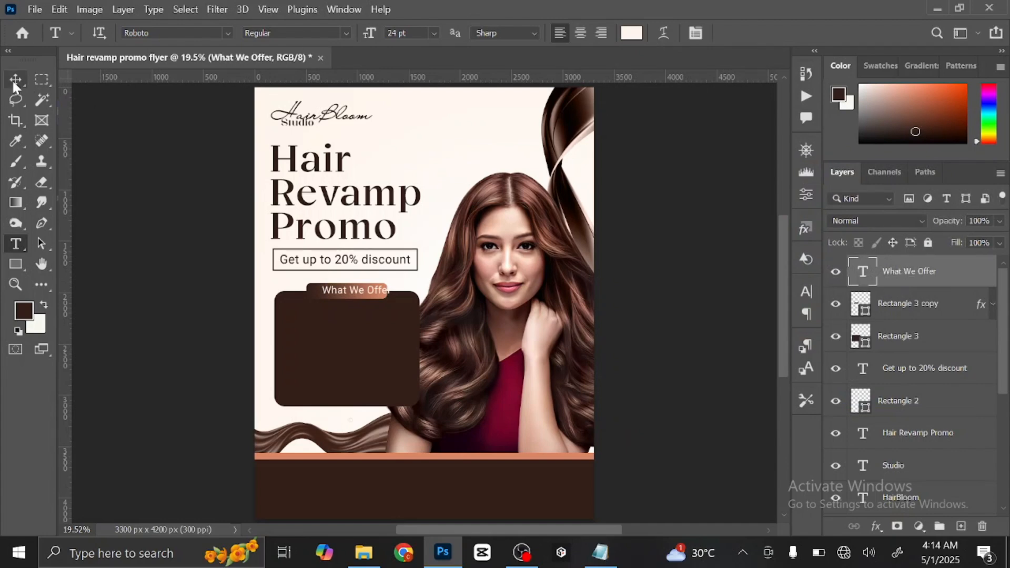
pyautogui.click(158, 258)
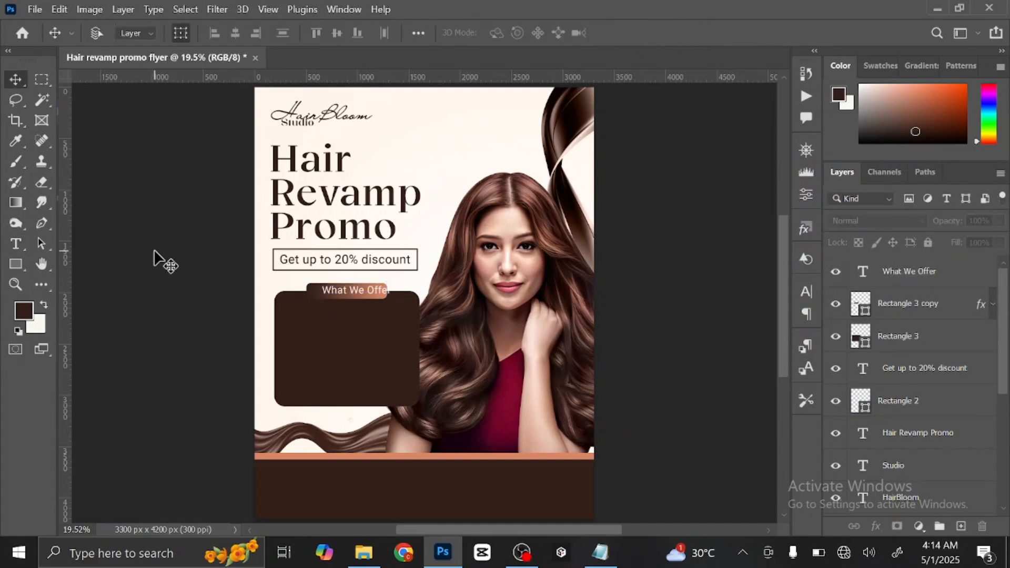
# Center the "What We Offer" text within the gradient tab above the brown box
pyautogui.hotkey('ctrl', '+')
pyautogui.hotkey('ctrl', '+')
pyautogui.hotkey('ctrl', '+')
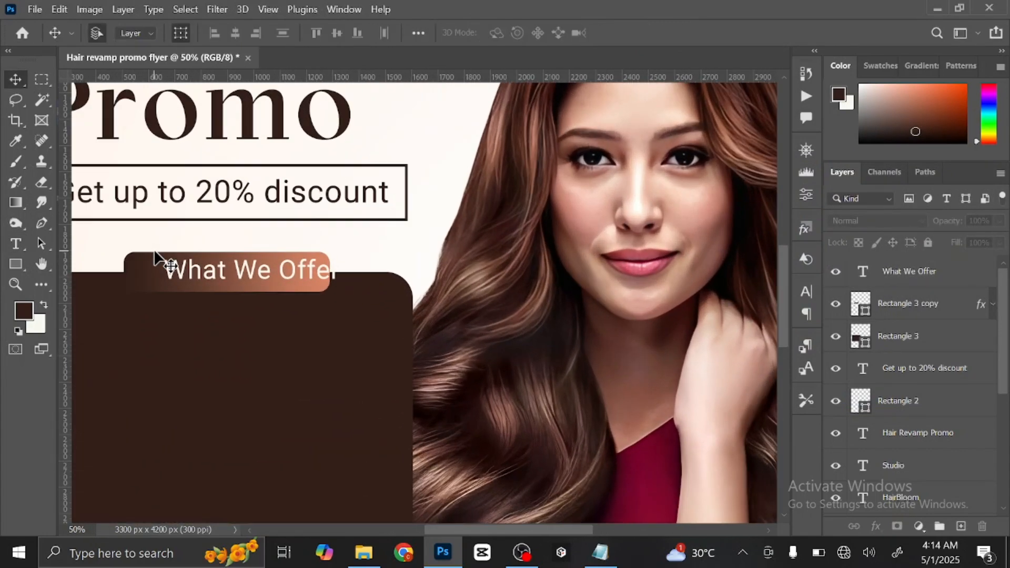
pyautogui.moveTo(154, 253); pyautogui.dragTo(407, 297)
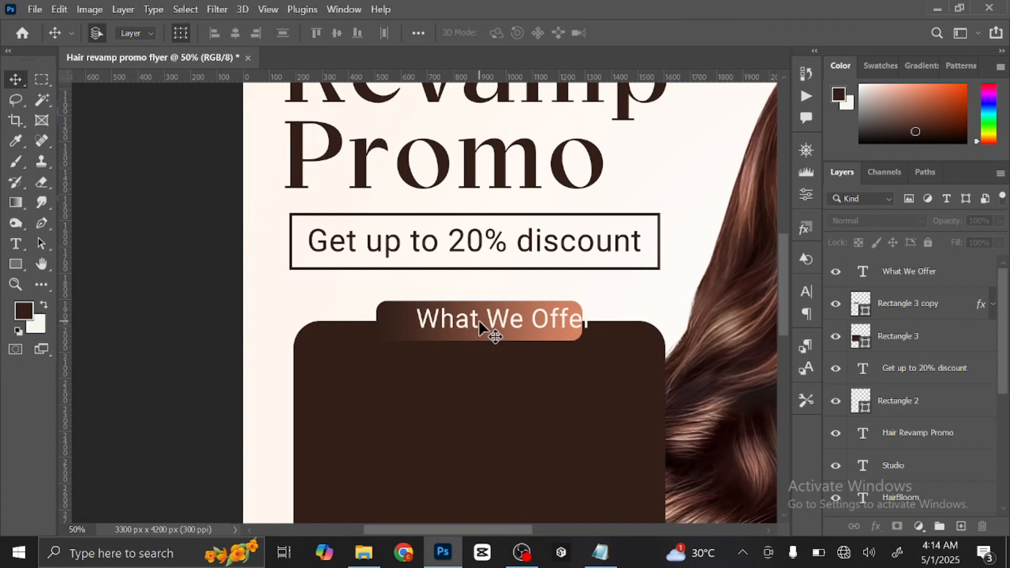
pyautogui.moveTo(479, 320); pyautogui.dragTo(454, 320)
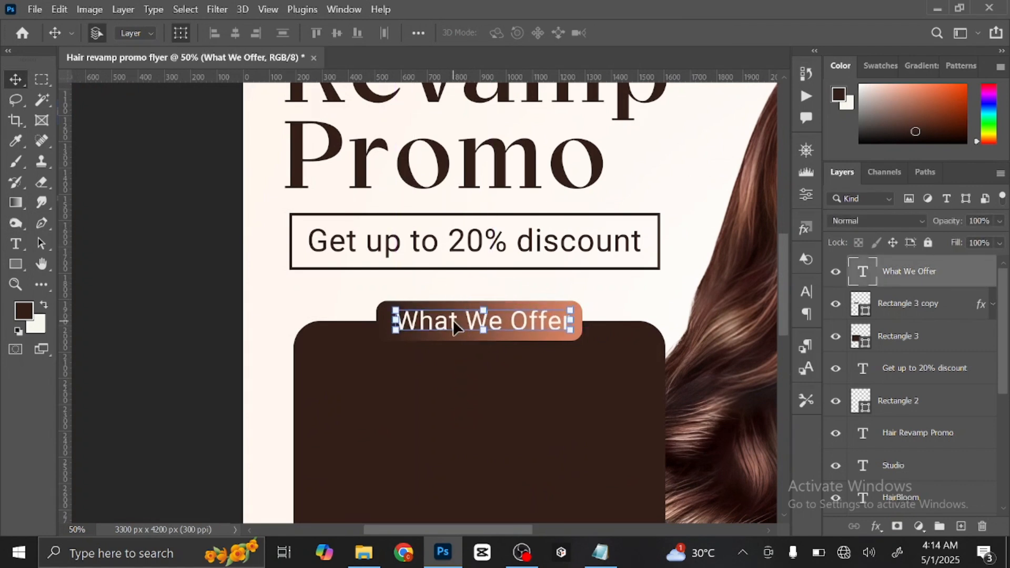
pyautogui.click(198, 322)
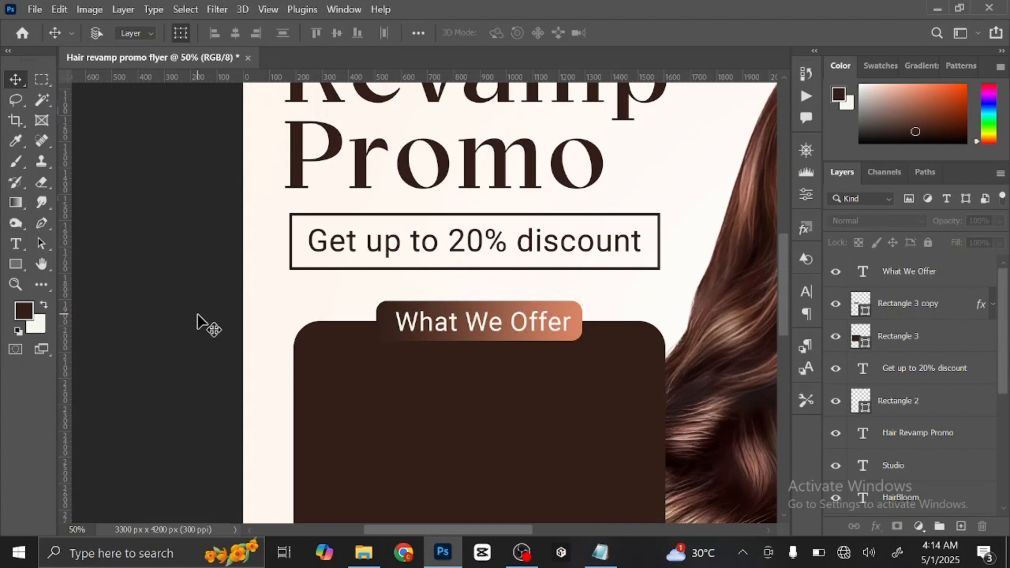
pyautogui.hotkey('ctrl', '0')
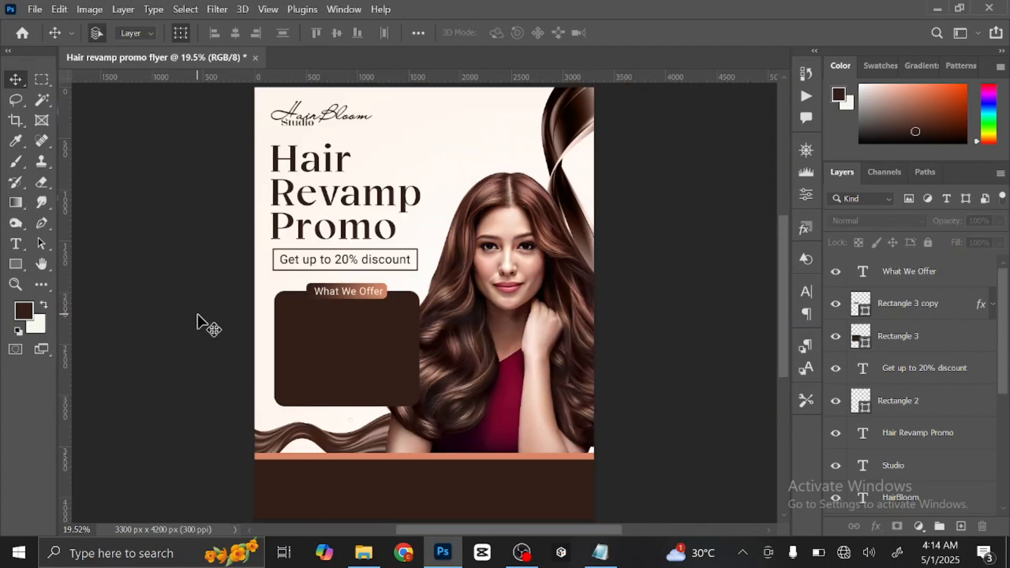
# Add a new layer and copy the services list, Revamping through Texture modification, from the Notepad file into the brown box as text
pyautogui.click(376, 380)
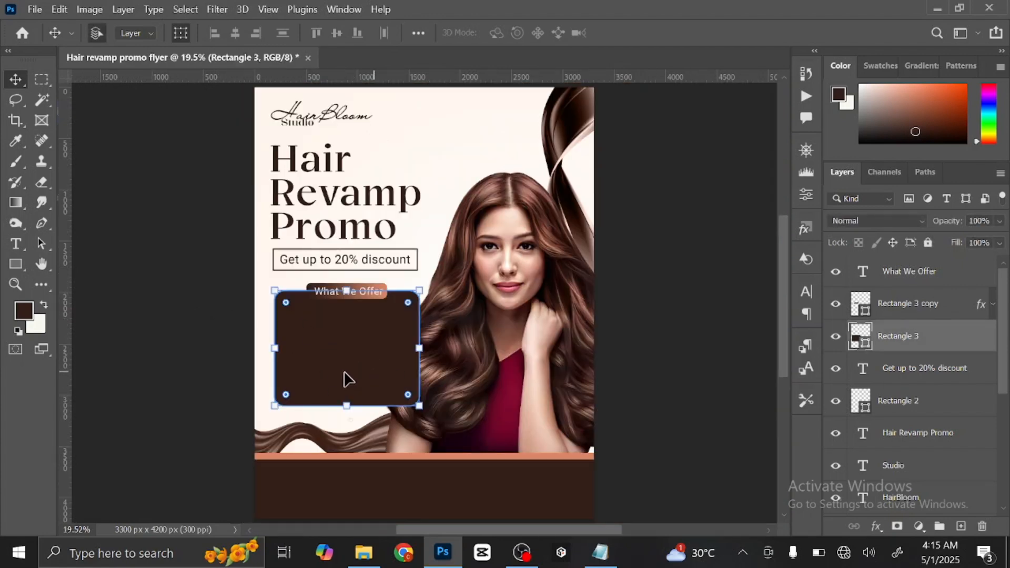
pyautogui.click(950, 274)
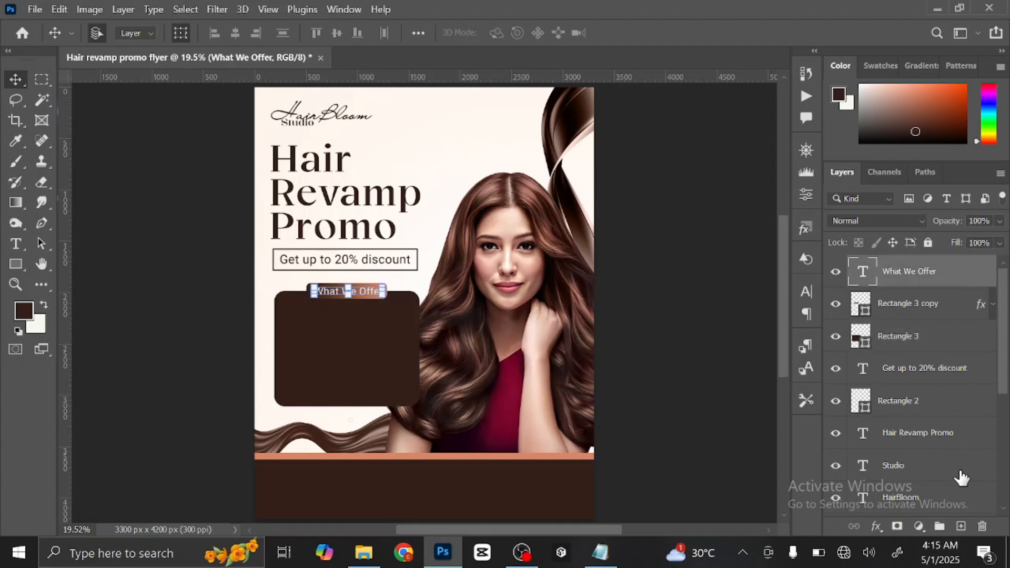
pyautogui.click(962, 527)
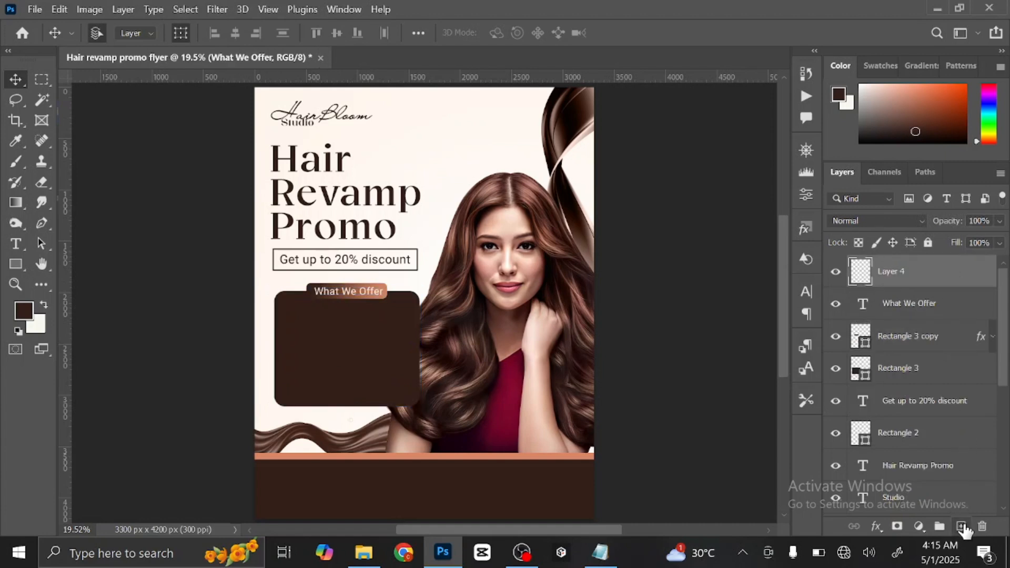
pyautogui.click(16, 244)
pyautogui.click(600, 552)
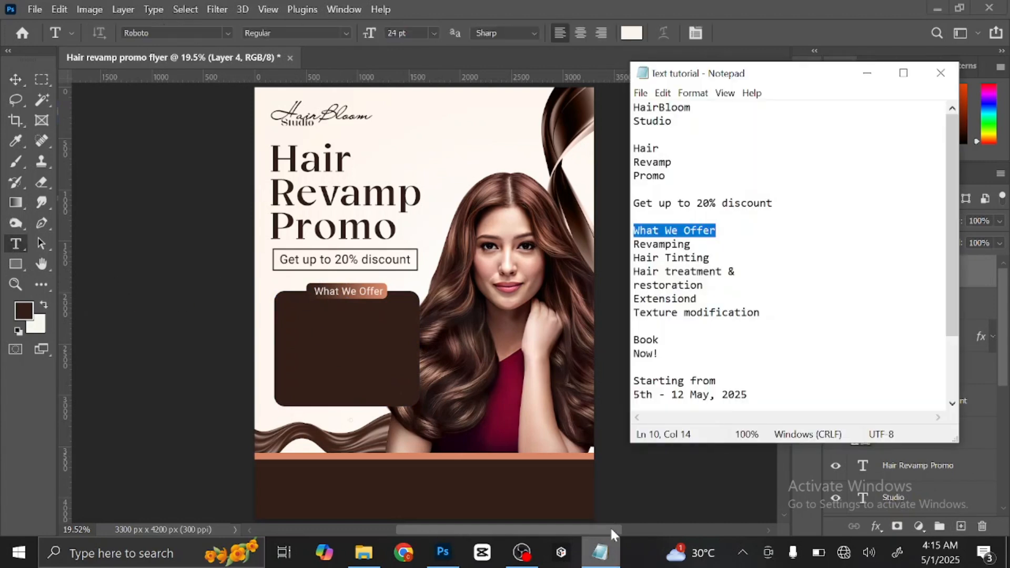
pyautogui.moveTo(634, 244); pyautogui.dragTo(760, 312)
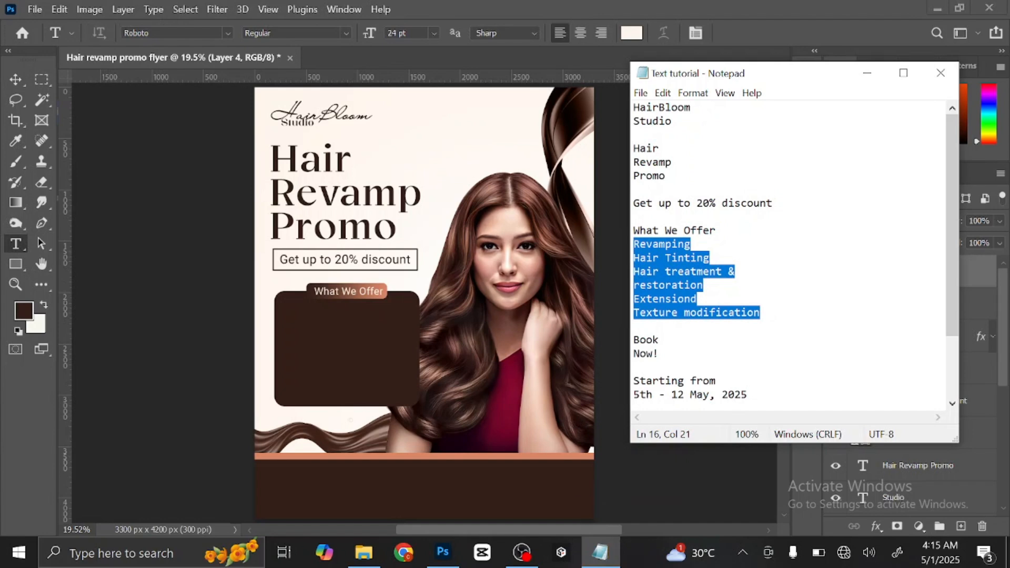
pyautogui.rightClick(684, 277)
pyautogui.click(601, 317)
pyautogui.click(307, 334)
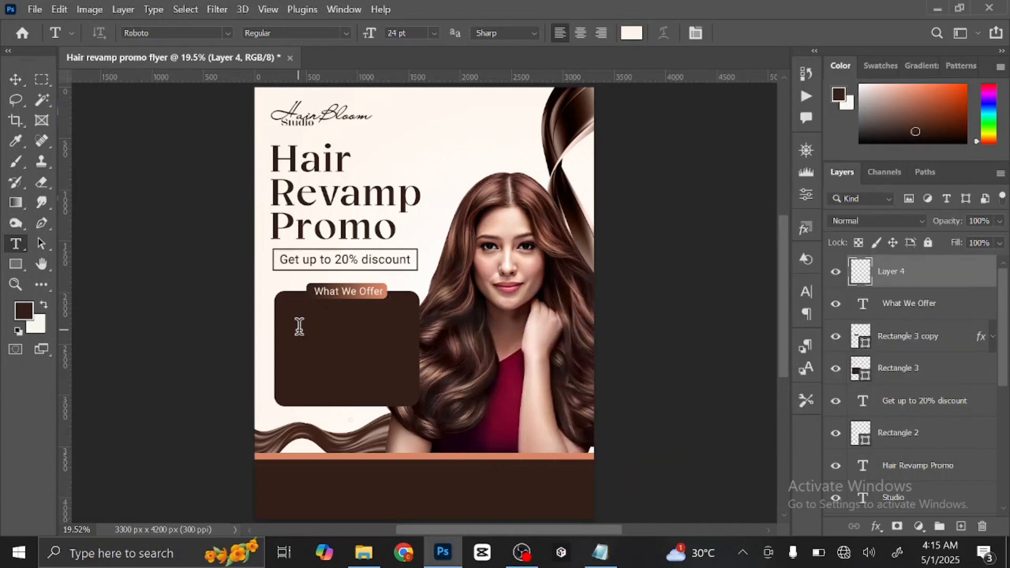
pyautogui.click(299, 326)
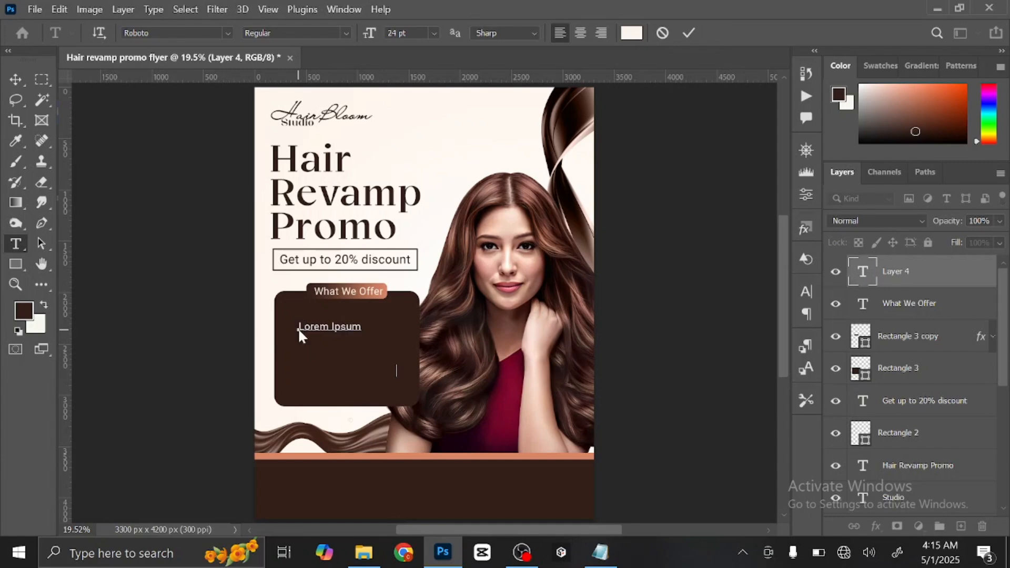
pyautogui.hotkey('ctrl', 'v')
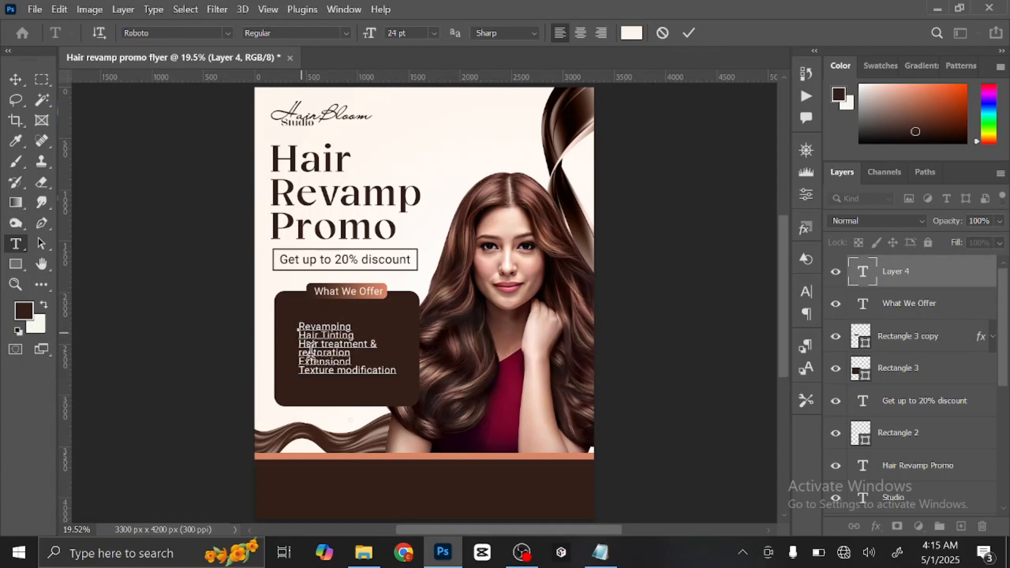
# Set the leading of the whole services list to 38 pt
pyautogui.press('ctrl')
pyautogui.hotkey('ctrl', '+')
pyautogui.hotkey('ctrl', '+')
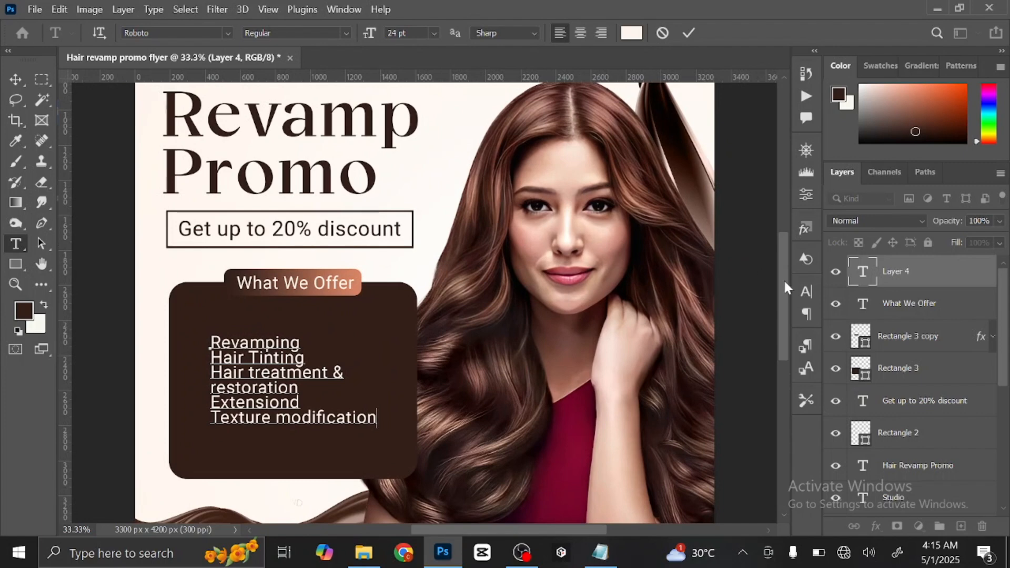
pyautogui.moveTo(785, 287); pyautogui.dragTo(784, 303)
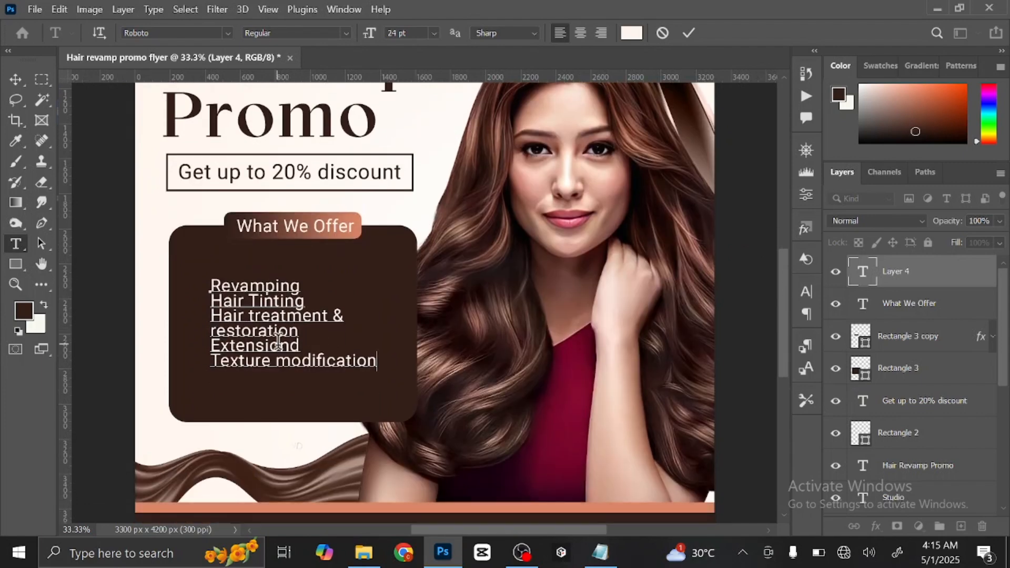
pyautogui.click(226, 324)
pyautogui.hotkey('ctrl', 'a')
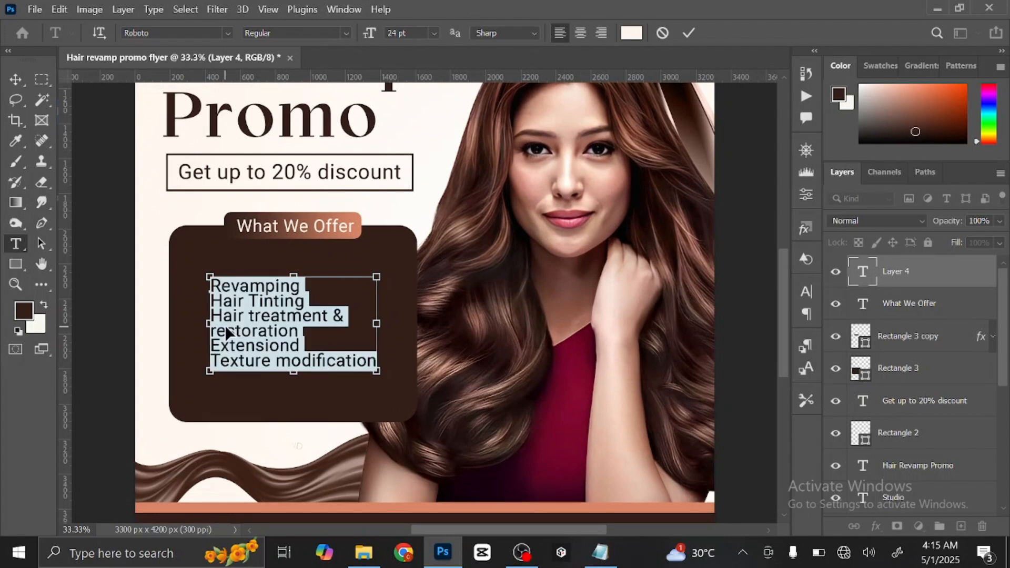
pyautogui.click(811, 289)
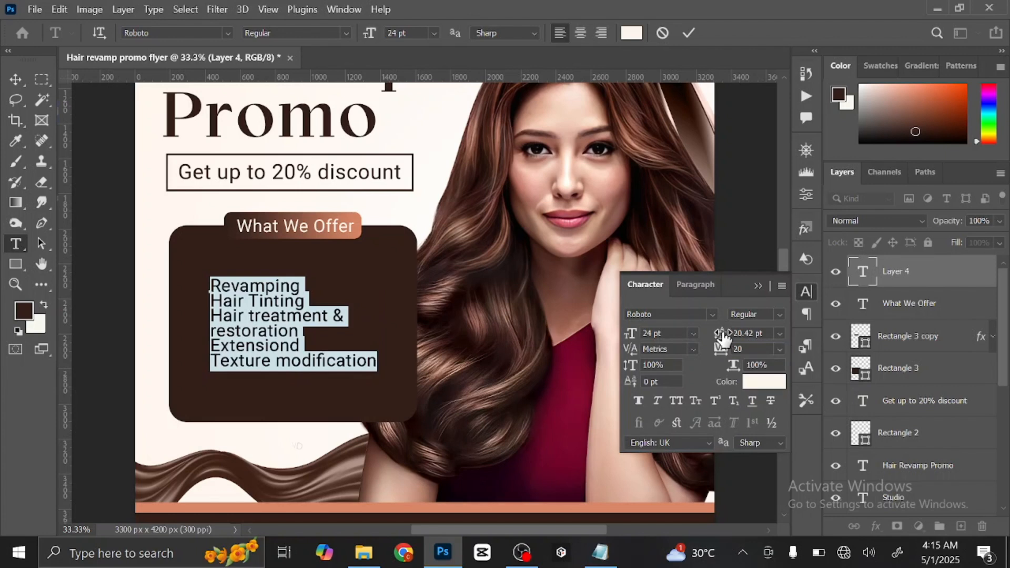
pyautogui.moveTo(723, 338); pyautogui.dragTo(740, 337)
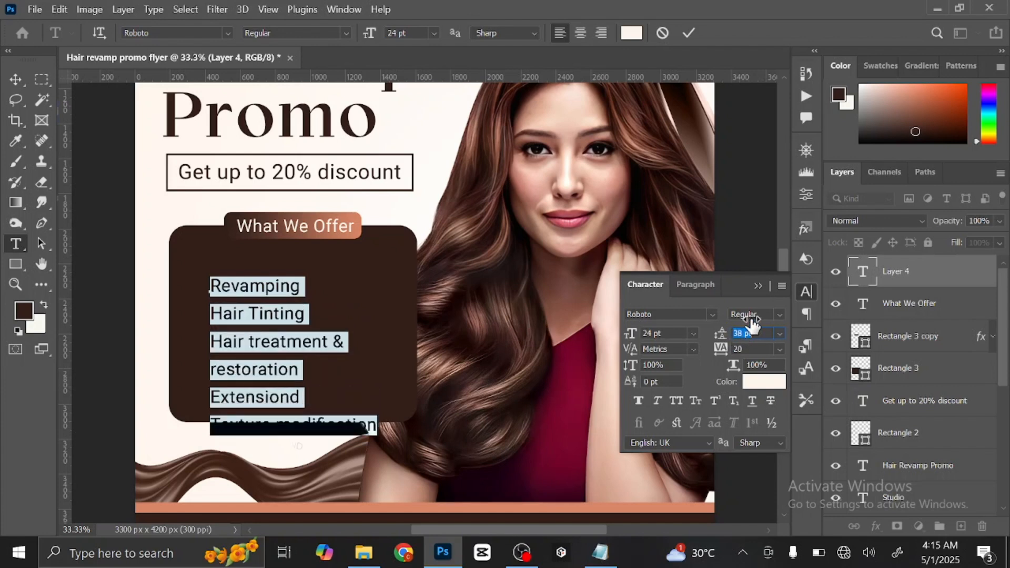
pyautogui.click(757, 285)
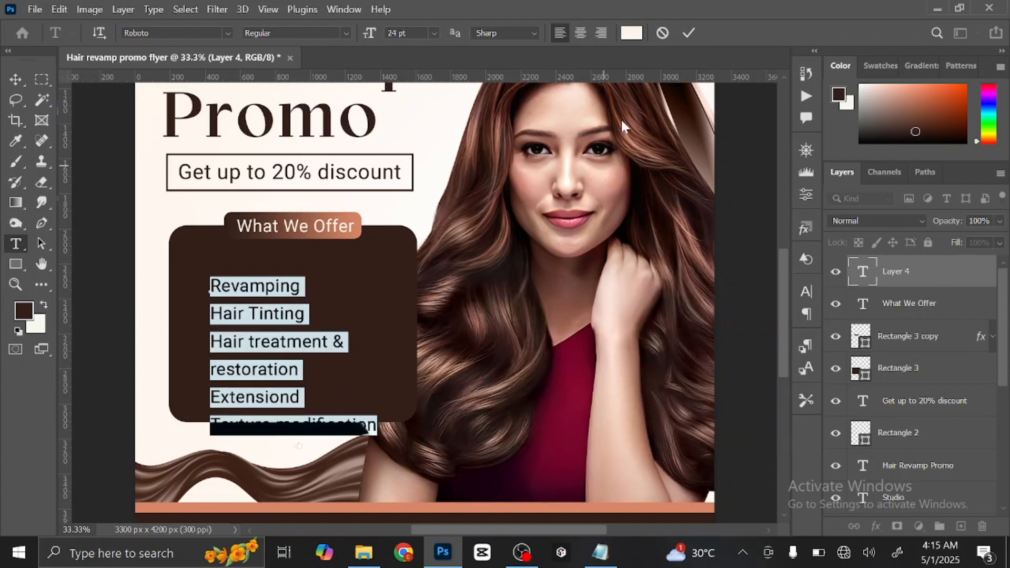
# Delete "& restoration" after "Hair treatment" in the services list and move the list slightly up inside the brown box
pyautogui.click(300, 370)
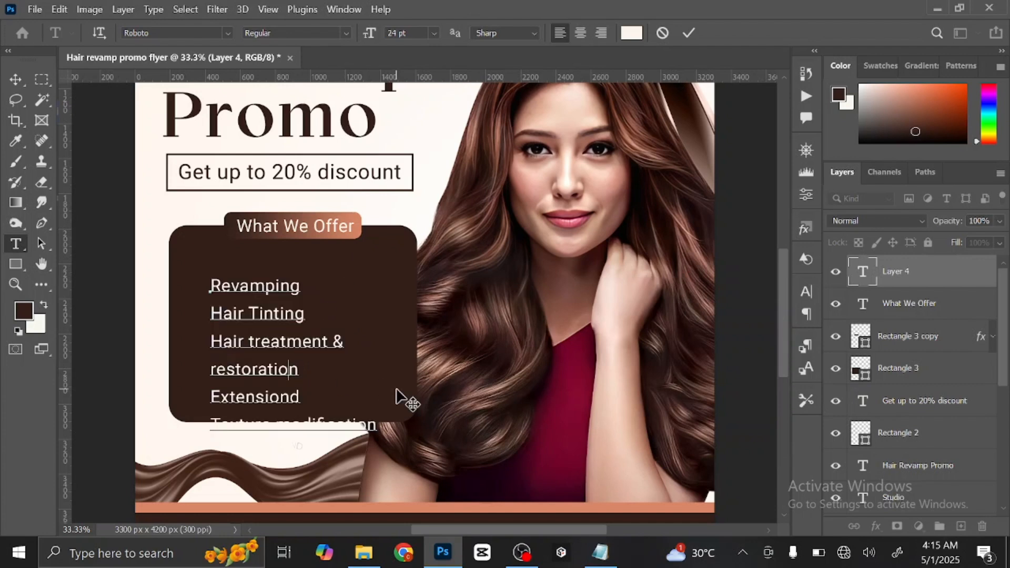
pyautogui.press('Left')
pyautogui.press('Left')
pyautogui.press('Left')
pyautogui.press('Left')
pyautogui.press('Left')
pyautogui.press('Left')
pyautogui.press('Left')
pyautogui.press('Delete')
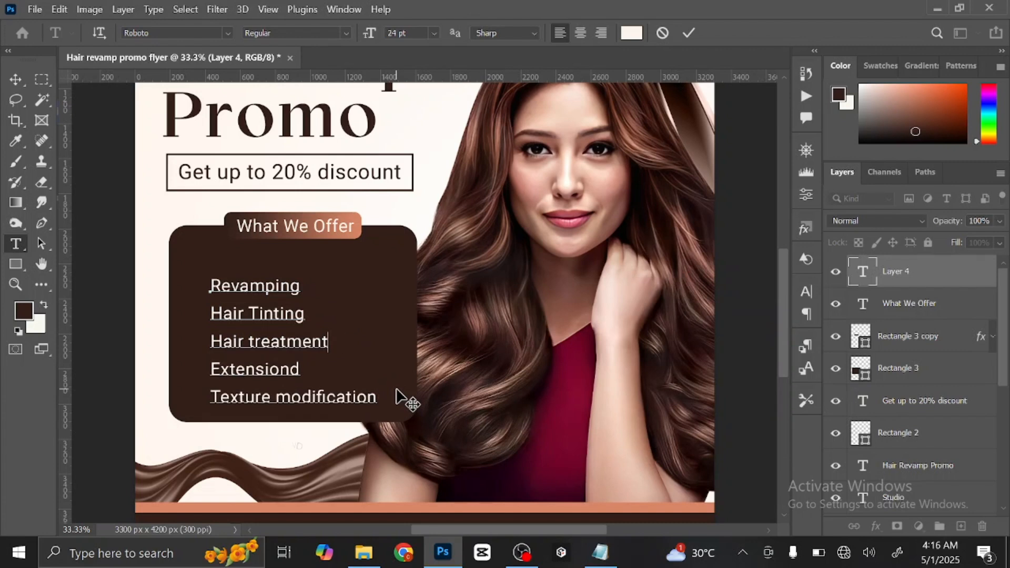
pyautogui.click(17, 77)
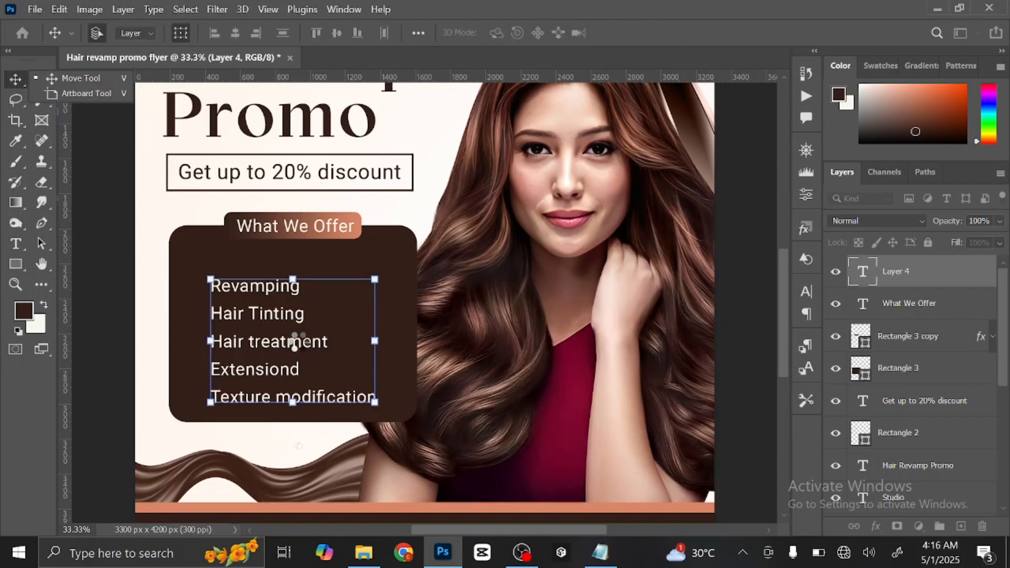
pyautogui.moveTo(274, 316); pyautogui.dragTo(271, 305)
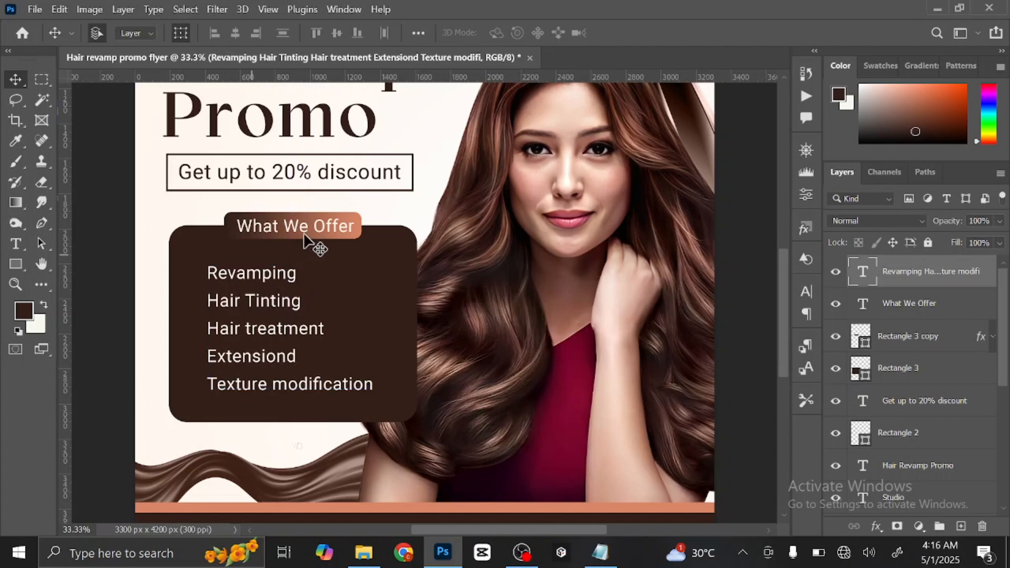
# Scale the "What We Offer" text together with its gradient tab to about 119%
pyautogui.click(288, 224)
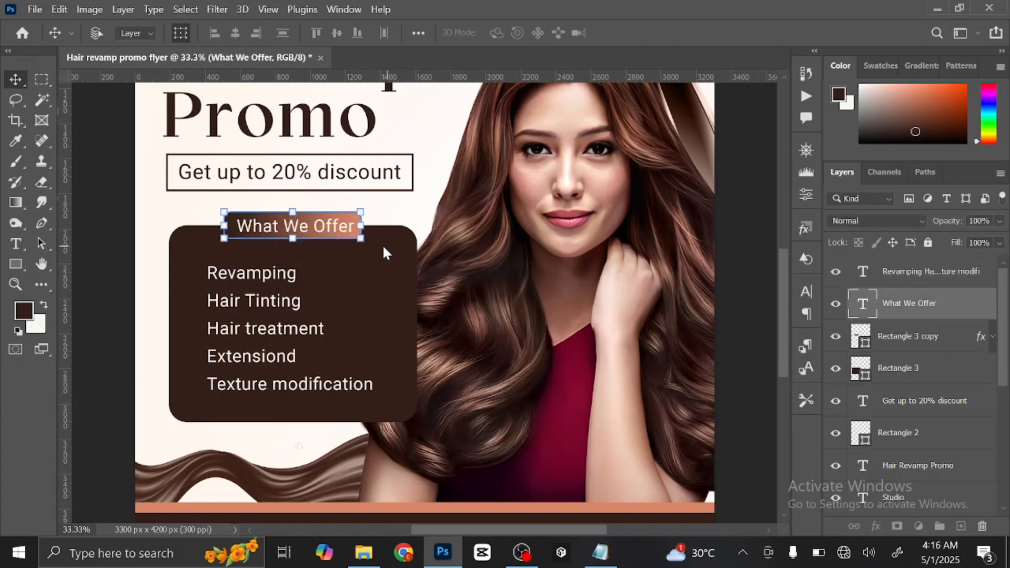
pyautogui.hotkey('ctrl', 't')
pyautogui.moveTo(363, 242); pyautogui.dragTo(377, 245)
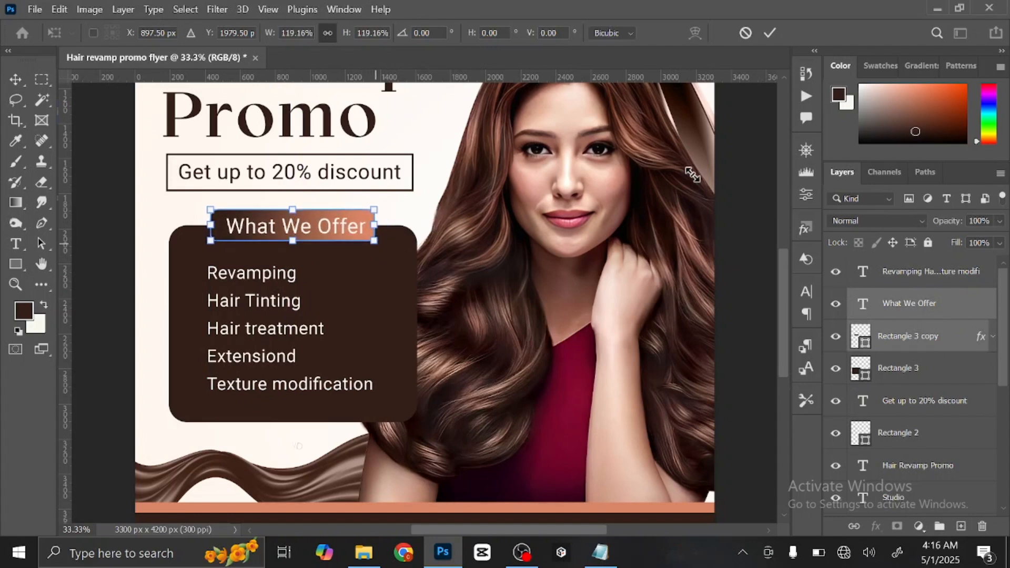
pyautogui.click(100, 292)
# Shift the services list to the right so its lines start under the "What We Offer" heading text
pyautogui.click(284, 336)
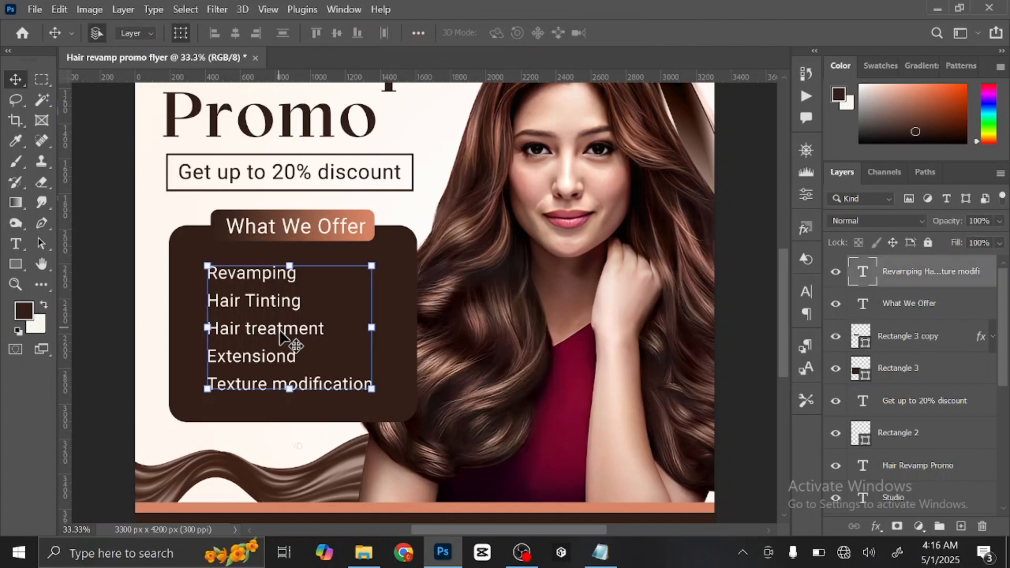
pyautogui.moveTo(284, 337); pyautogui.dragTo(300, 331)
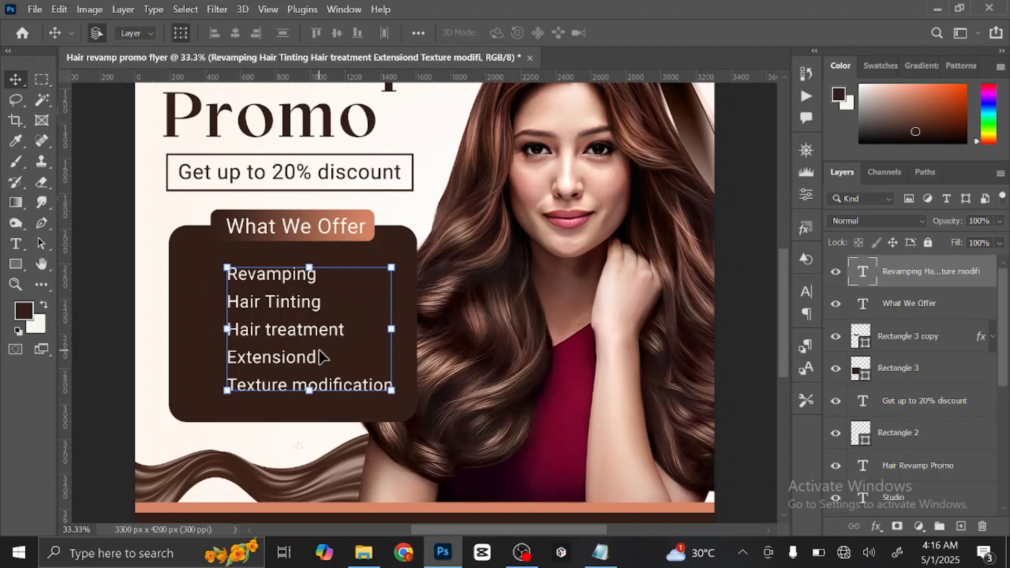
# Add a new layer and pick the solid checkmark from the 2022+ custom Shapes for the Custom Shape tool
pyautogui.click(961, 527)
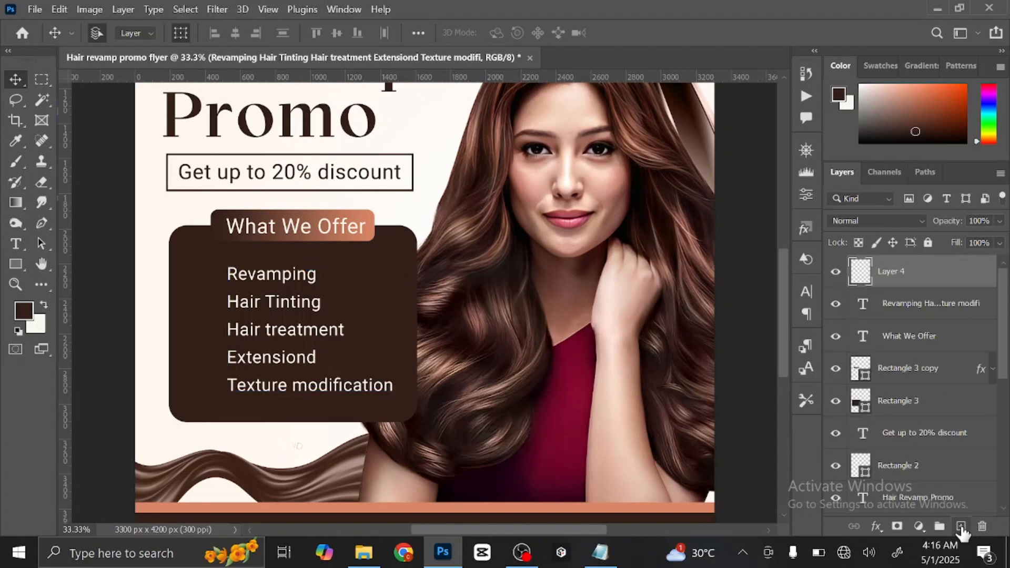
pyautogui.click(16, 264)
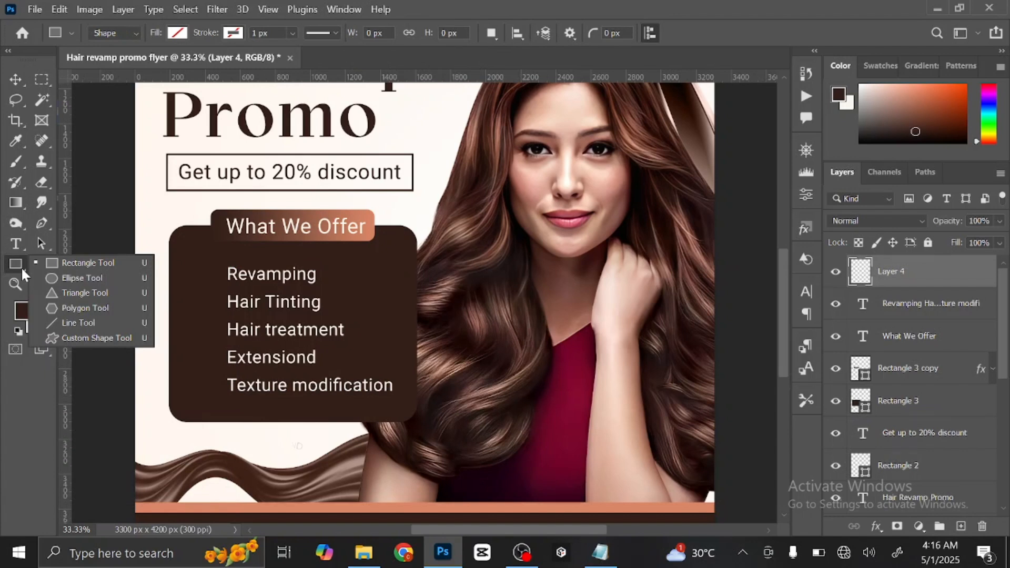
pyautogui.click(104, 339)
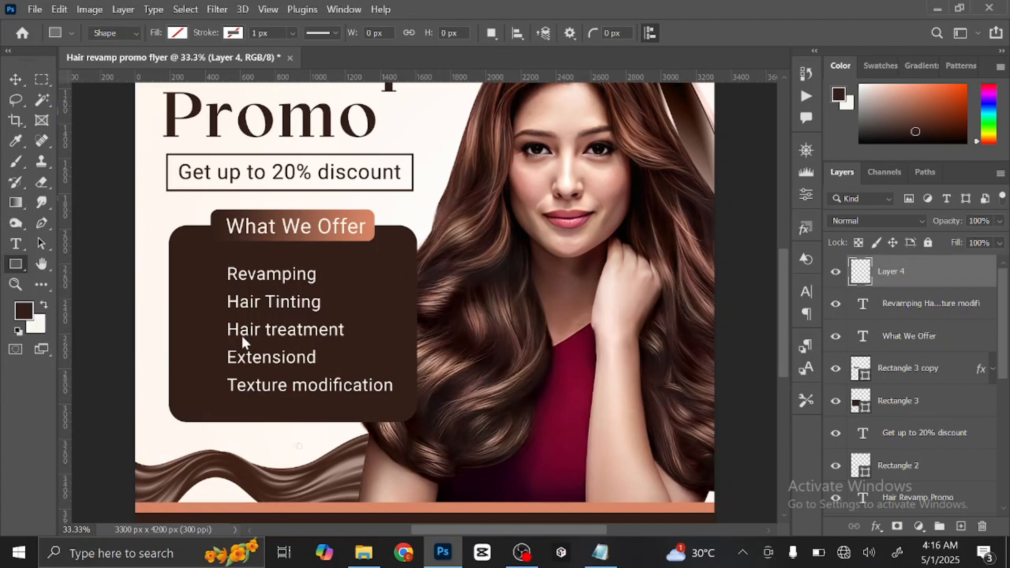
pyautogui.click(637, 33)
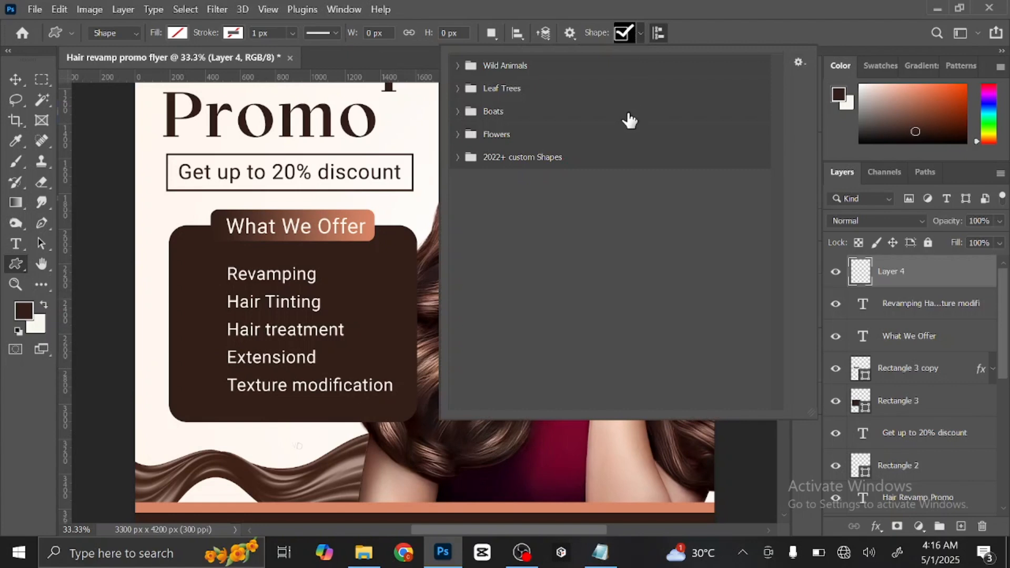
pyautogui.click(458, 158)
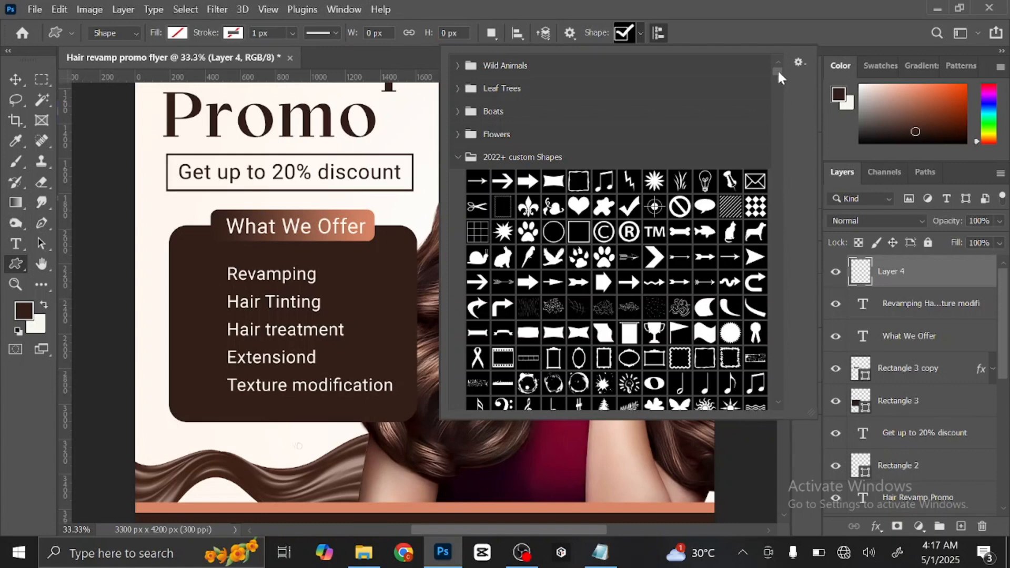
pyautogui.scroll(-5, 775, 73)
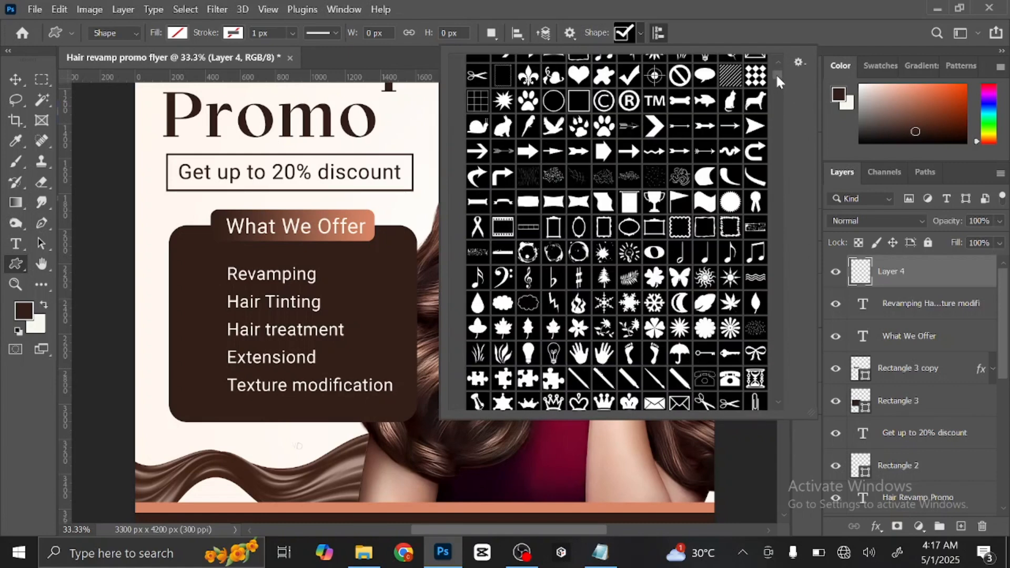
pyautogui.moveTo(776, 77); pyautogui.dragTo(777, 90)
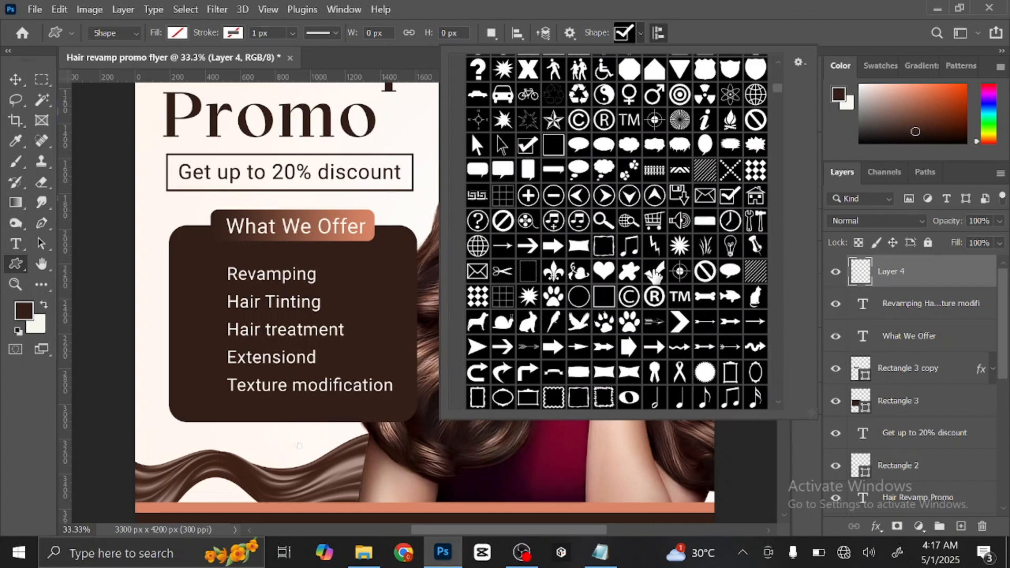
pyautogui.click(640, 35)
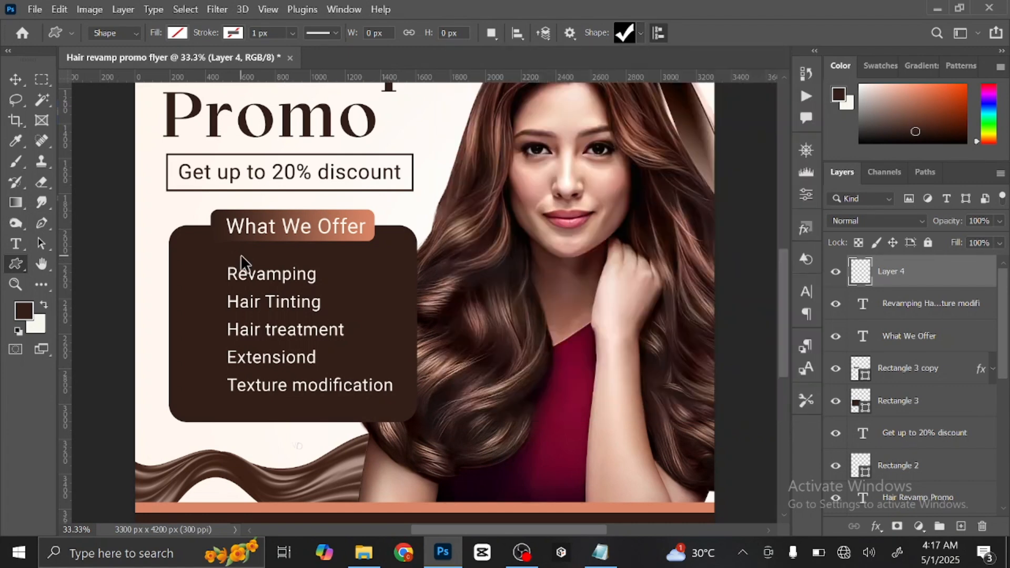
# Draw a checkmark about 71 × 69 px beside "Revamping" and fill it with the recently used off-white
pyautogui.hotkey('ctrl', '+')
pyautogui.hotkey('ctrl', '+')
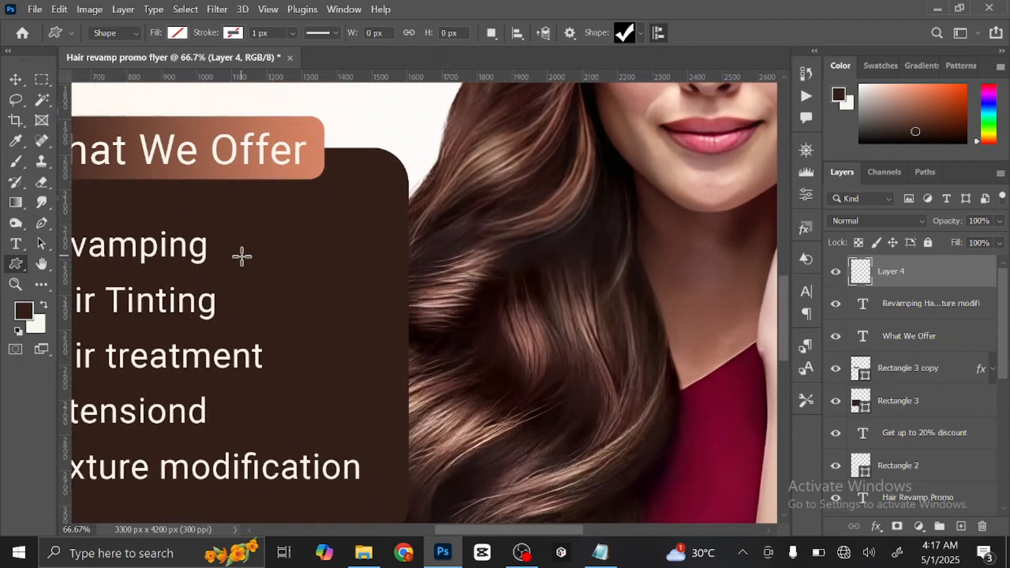
pyautogui.moveTo(242, 255); pyautogui.dragTo(527, 266)
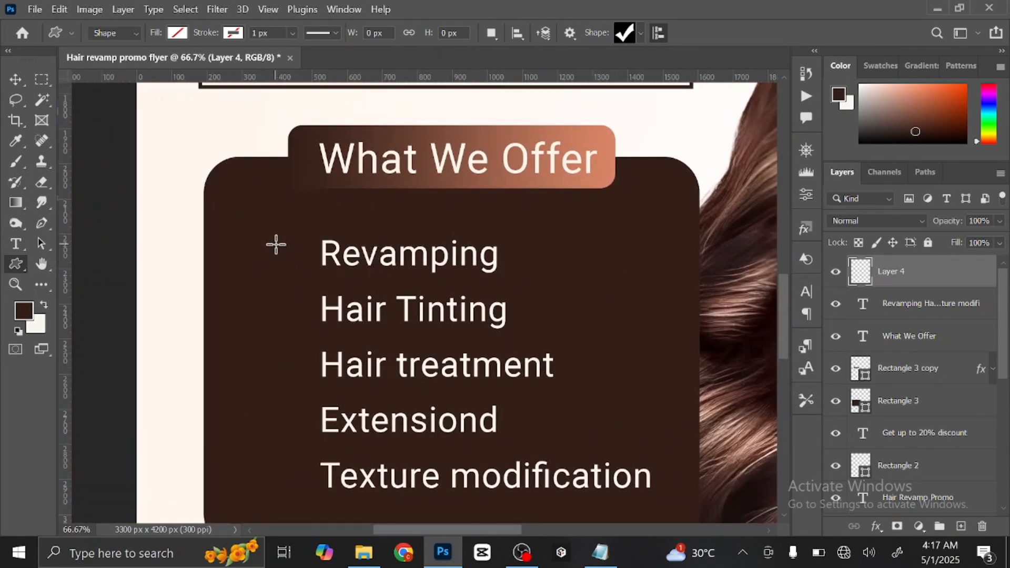
pyautogui.moveTo(274, 243); pyautogui.dragTo(309, 264)
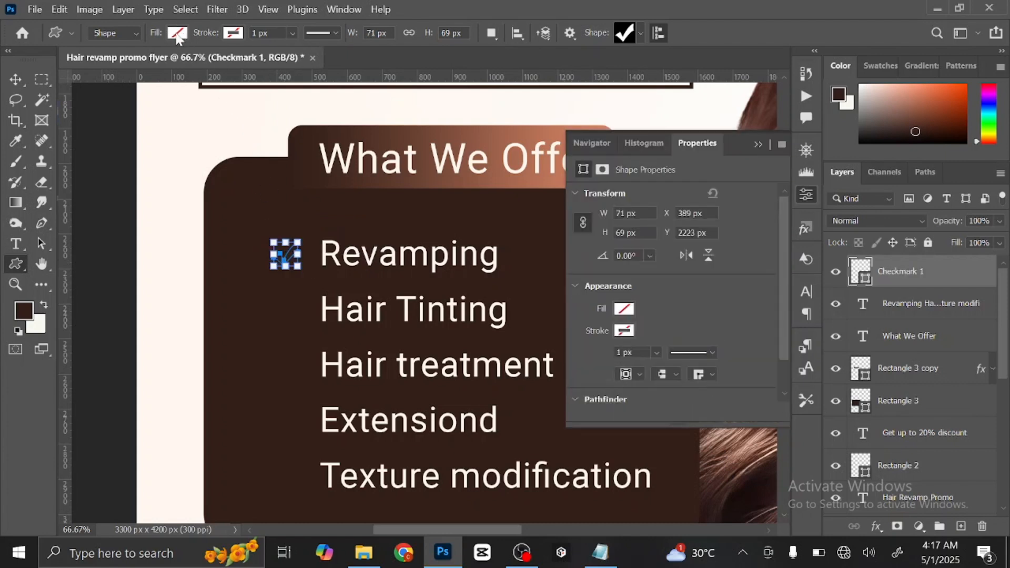
pyautogui.click(178, 33)
pyautogui.click(79, 116)
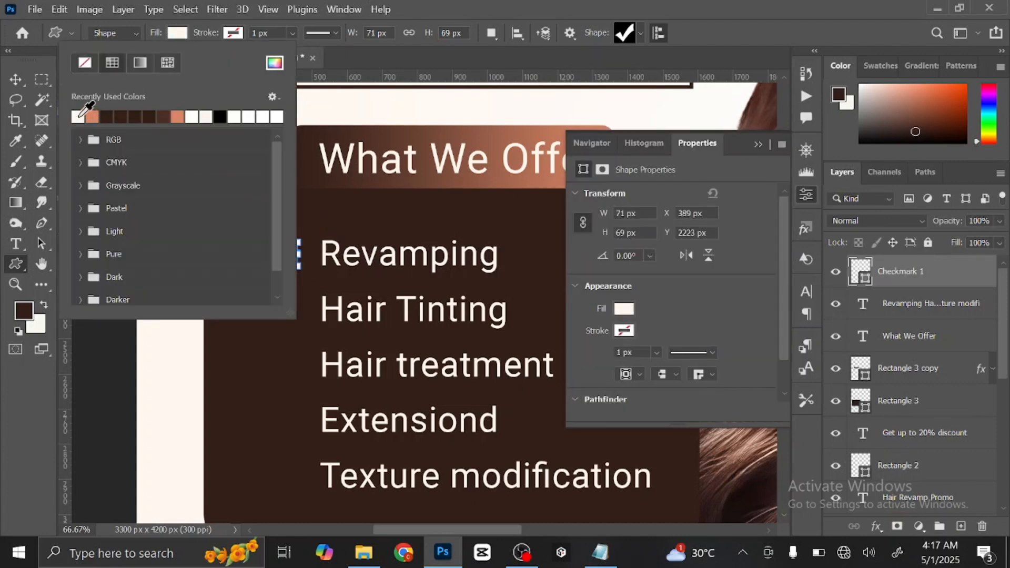
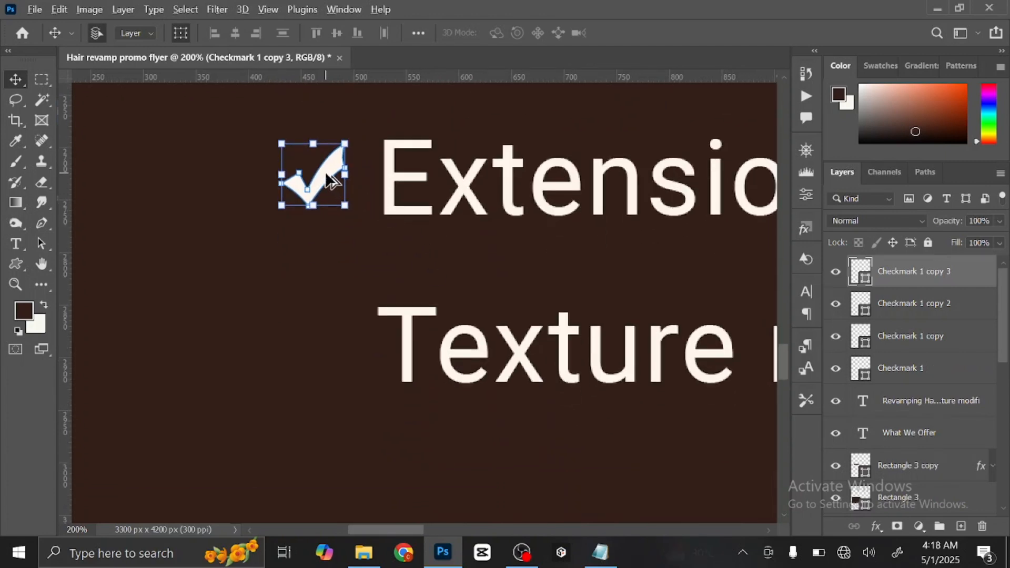
# Duplicate the "Extensiond" checkmark straight down beside "Texture modification" and deselect it
pyautogui.moveTo(325, 172); pyautogui.dragTo(350, 369)
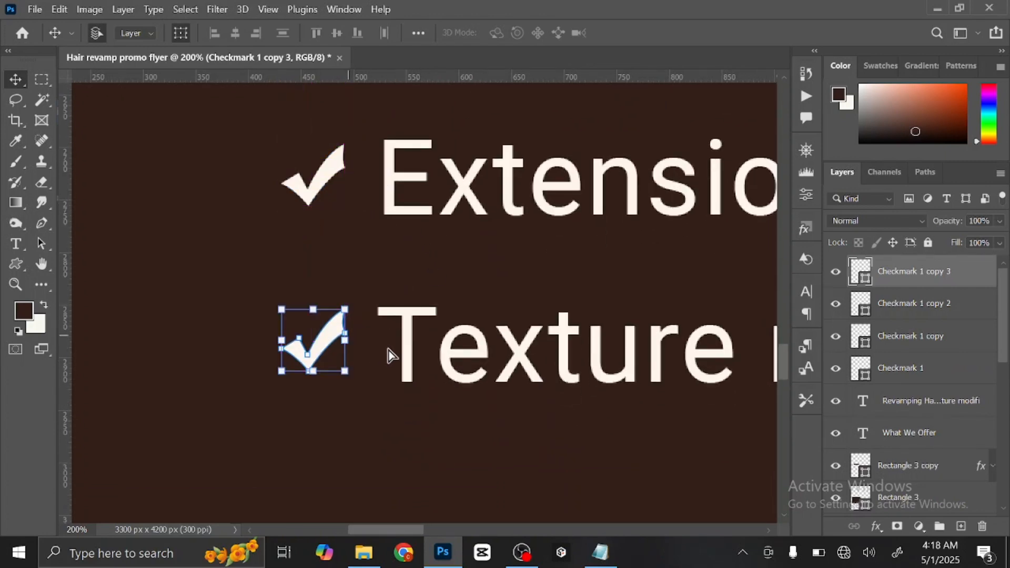
pyautogui.hotkey('ctrl', '0')
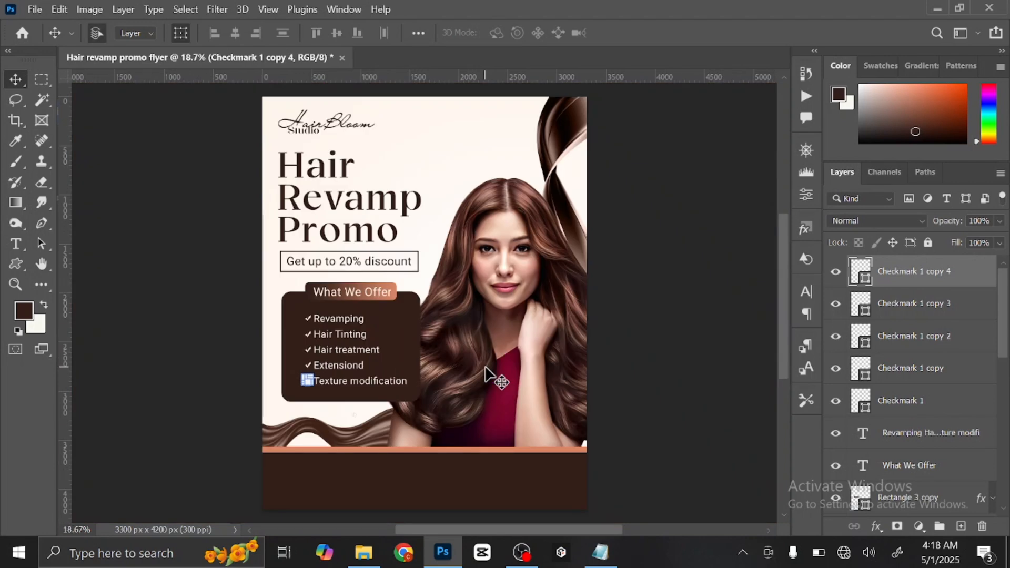
pyautogui.click(692, 211)
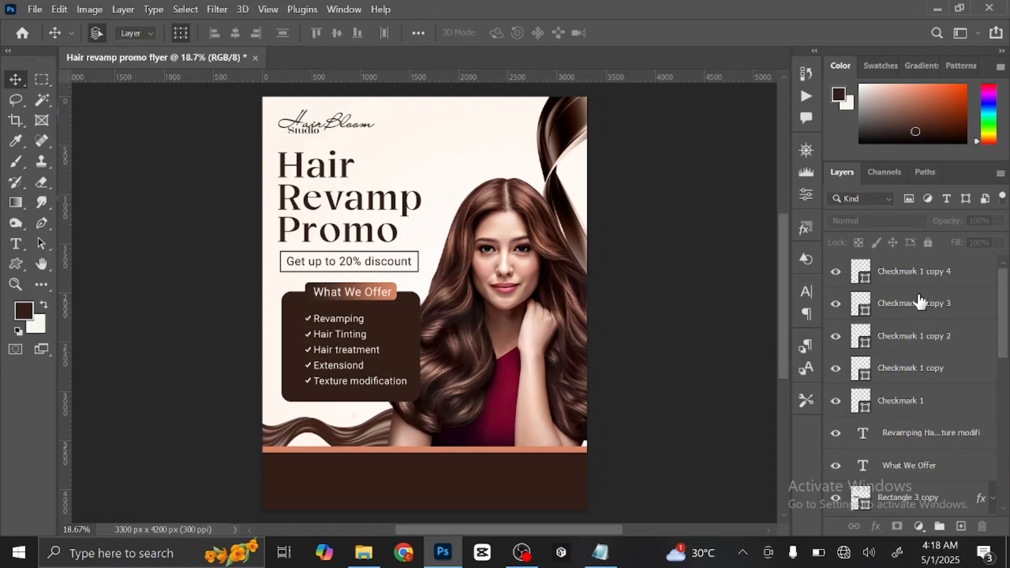
# Group all layers of the "What We Offer" box, from the topmost checkmark down to the brown rectangle
pyautogui.click(969, 276)
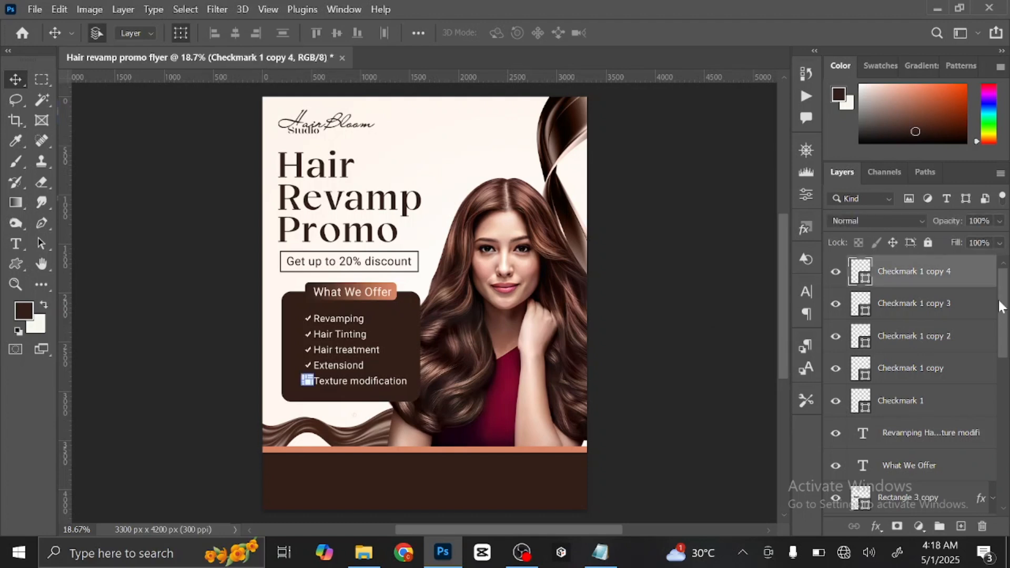
pyautogui.moveTo(1004, 316); pyautogui.dragTo(1007, 346)
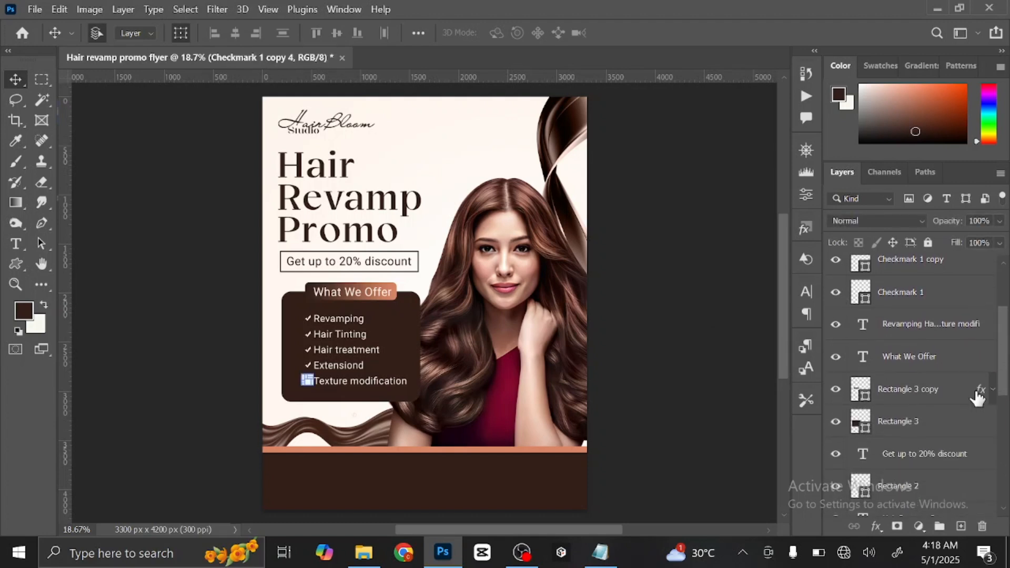
pyautogui.keyDown('shift'); pyautogui.click(944, 426); pyautogui.keyUp('shift')
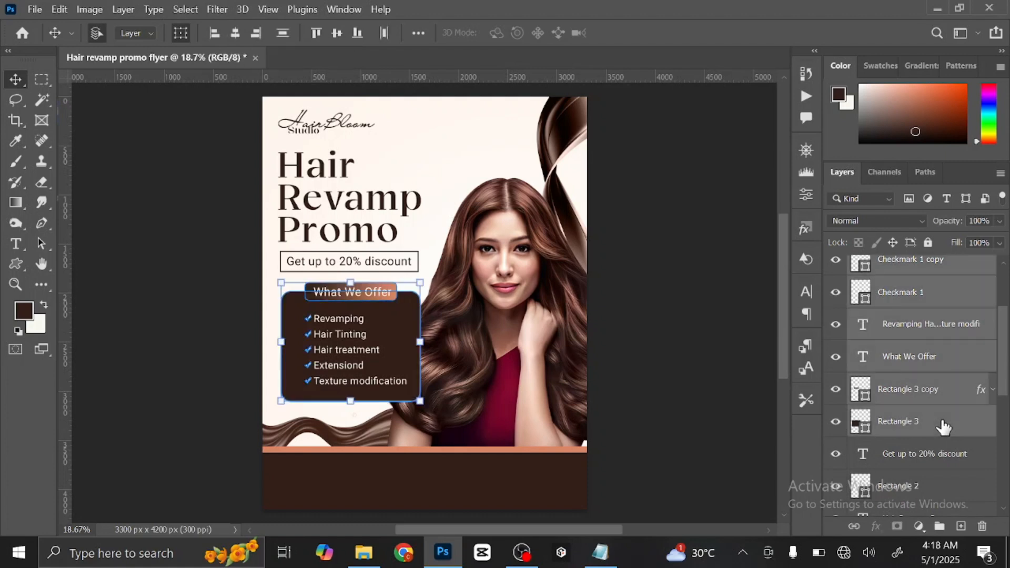
pyautogui.hotkey('ctrl', 'g')
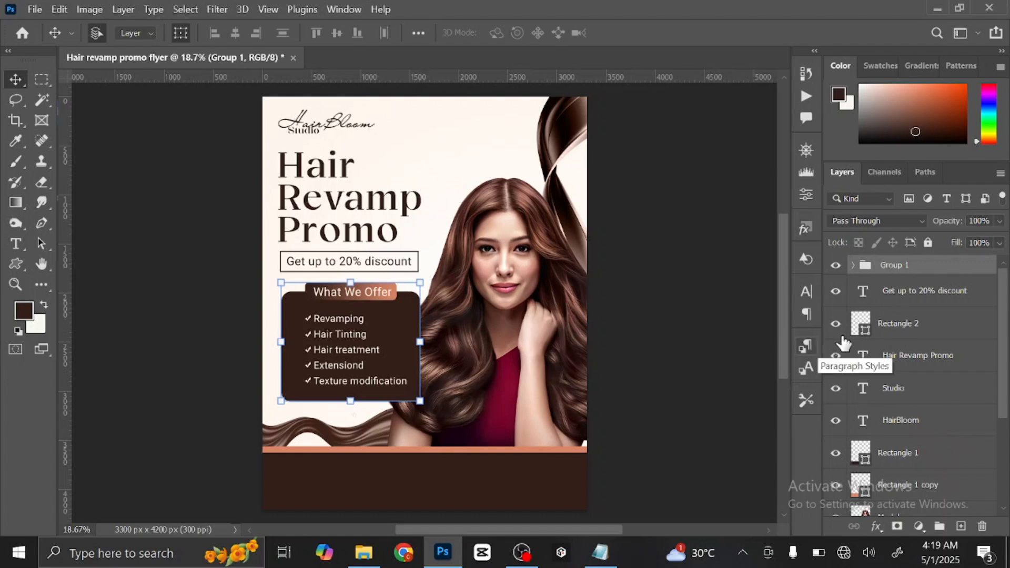
pyautogui.keyDown('shift'); pyautogui.click(937, 426); pyautogui.keyUp('shift')
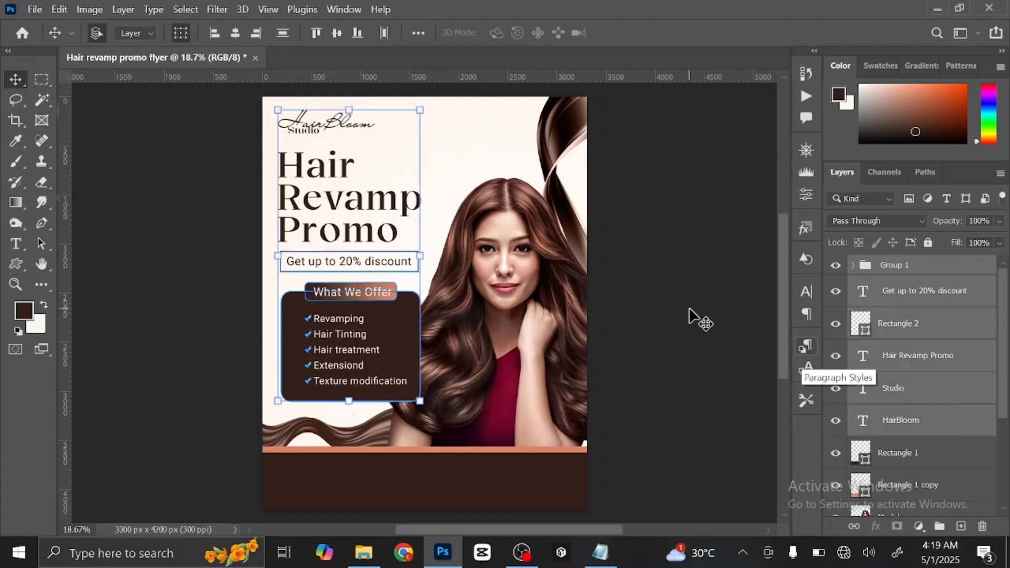
pyautogui.hotkey('ctrl', 't')
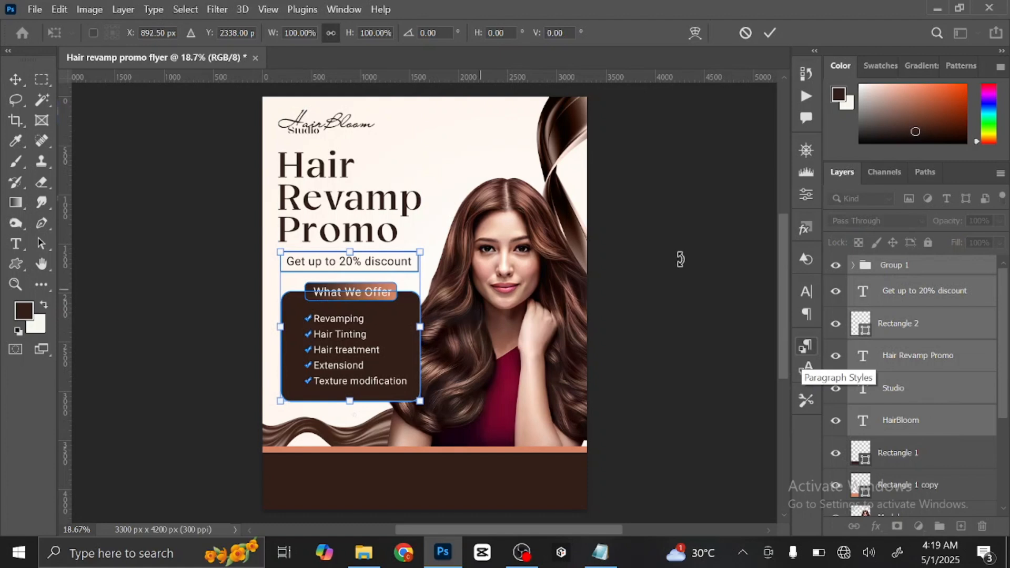
pyautogui.click(770, 33)
# Scale the logo, headline, discount banner and "What We Offer" group together to about 96.4%, then deselect them
pyautogui.click(925, 270)
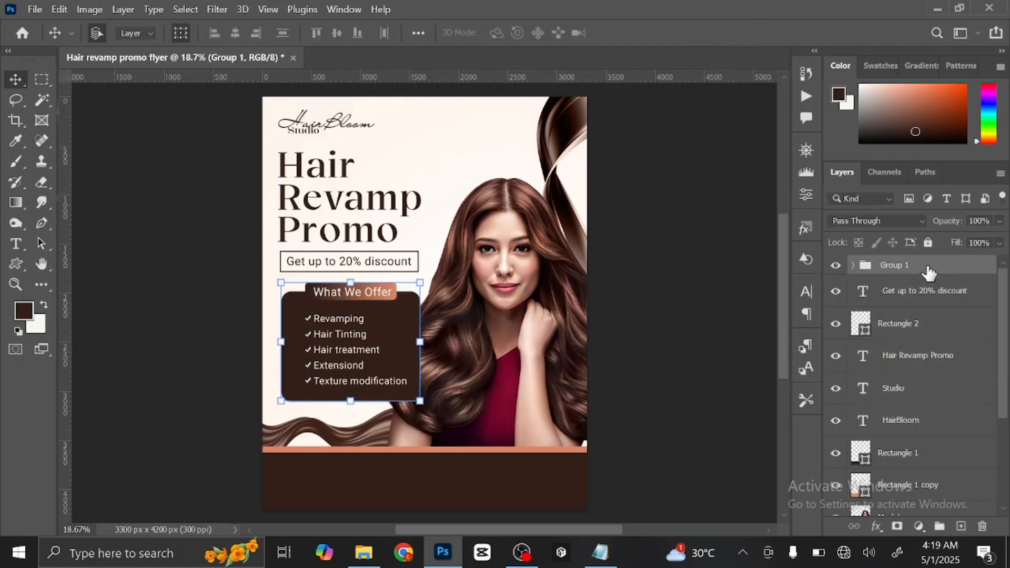
pyautogui.keyDown('shift'); pyautogui.click(938, 430); pyautogui.keyUp('shift')
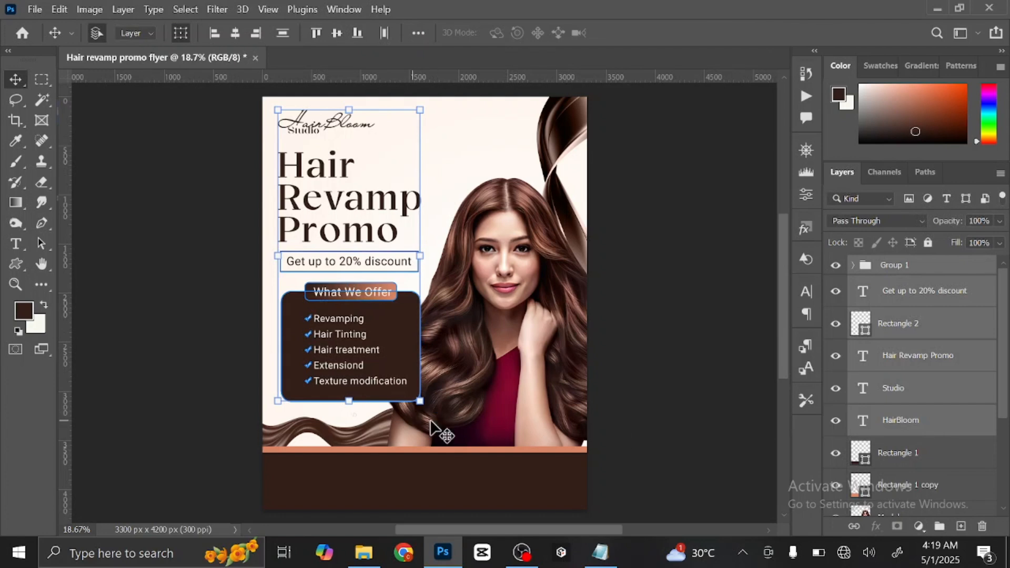
pyautogui.click(421, 402)
pyautogui.moveTo(421, 402); pyautogui.dragTo(412, 399)
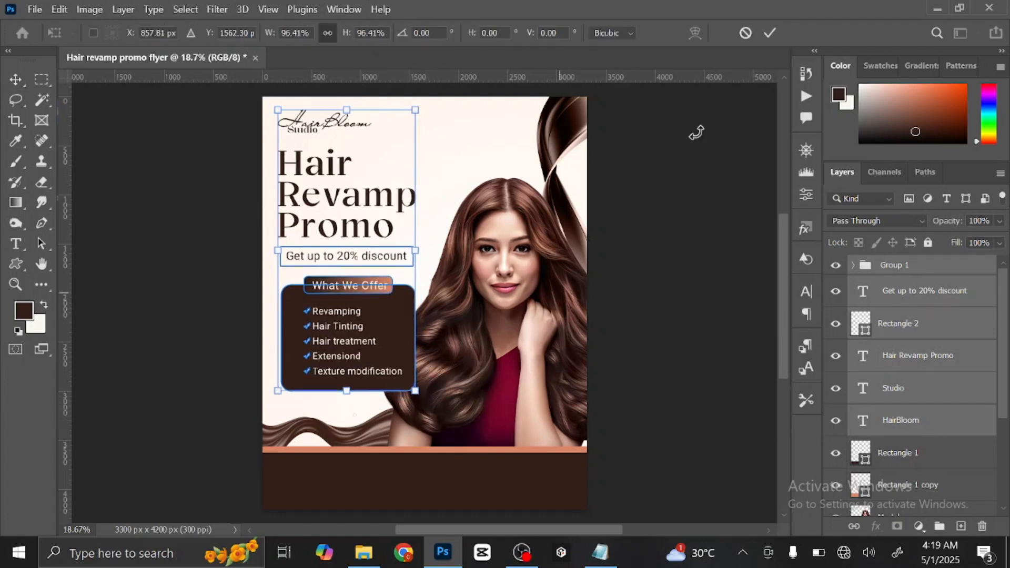
pyautogui.click(770, 33)
pyautogui.click(657, 215)
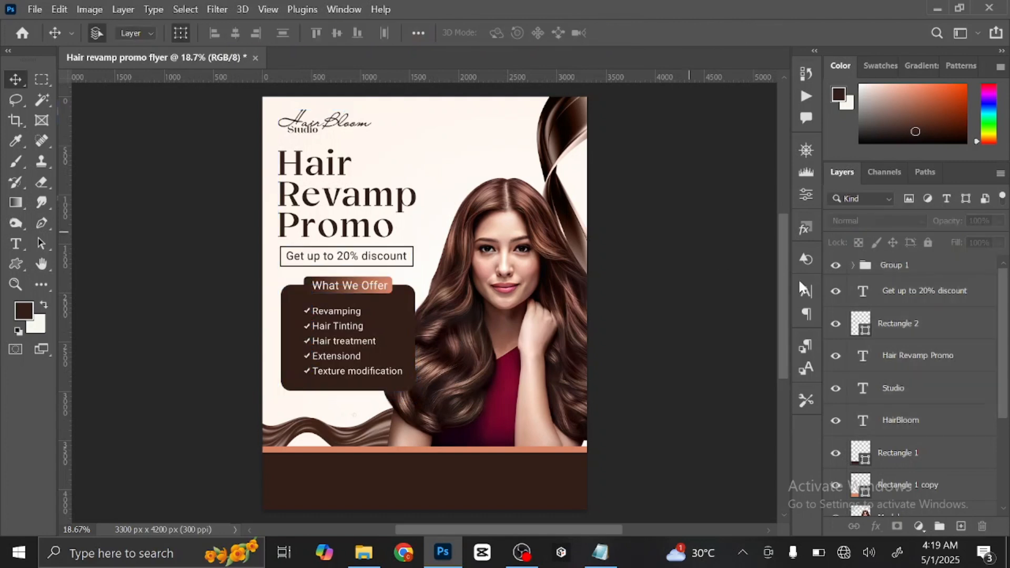
# Try to move the "What We Offer" group and the discount text down about 151 px, and undo the move
pyautogui.click(910, 272)
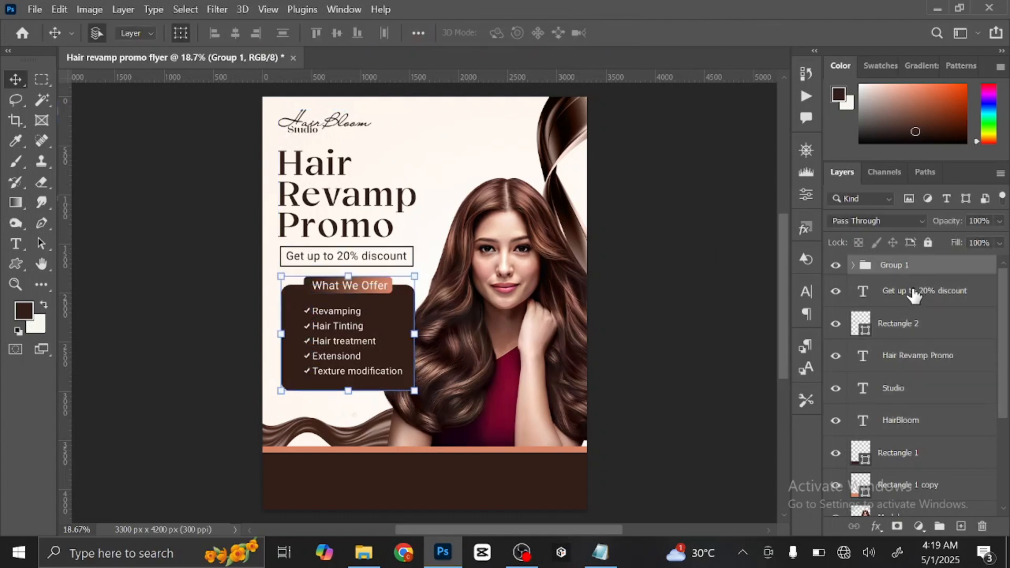
pyautogui.keyDown('shift'); pyautogui.click(915, 294); pyautogui.keyUp('shift')
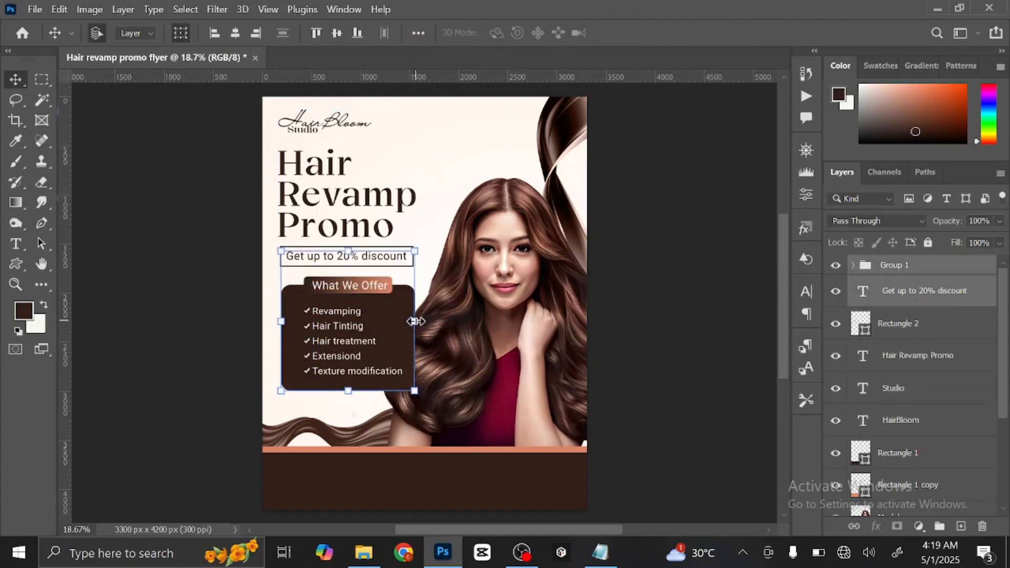
pyautogui.moveTo(389, 332); pyautogui.dragTo(389, 347)
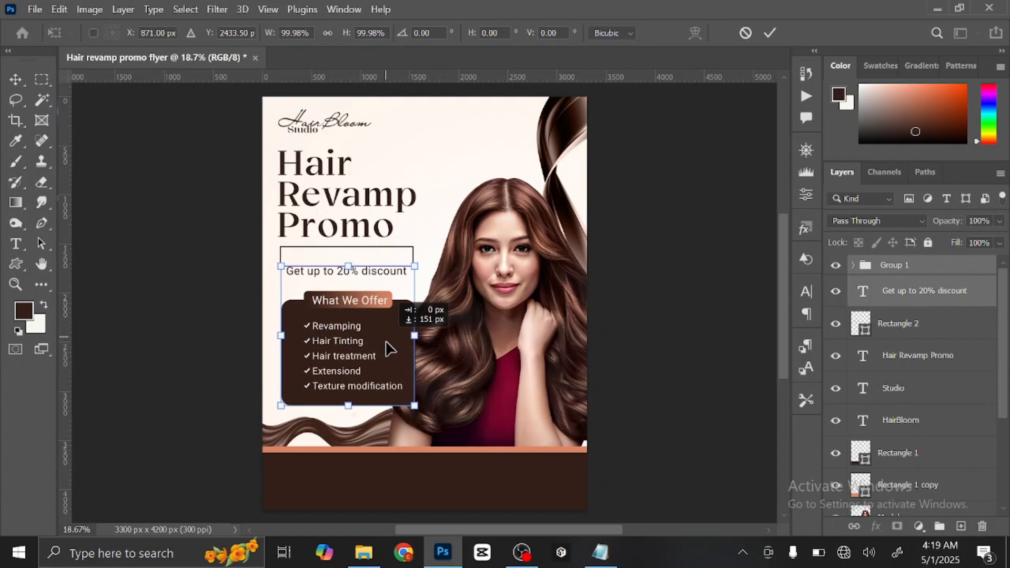
pyautogui.hotkey('ctrl', 'z')
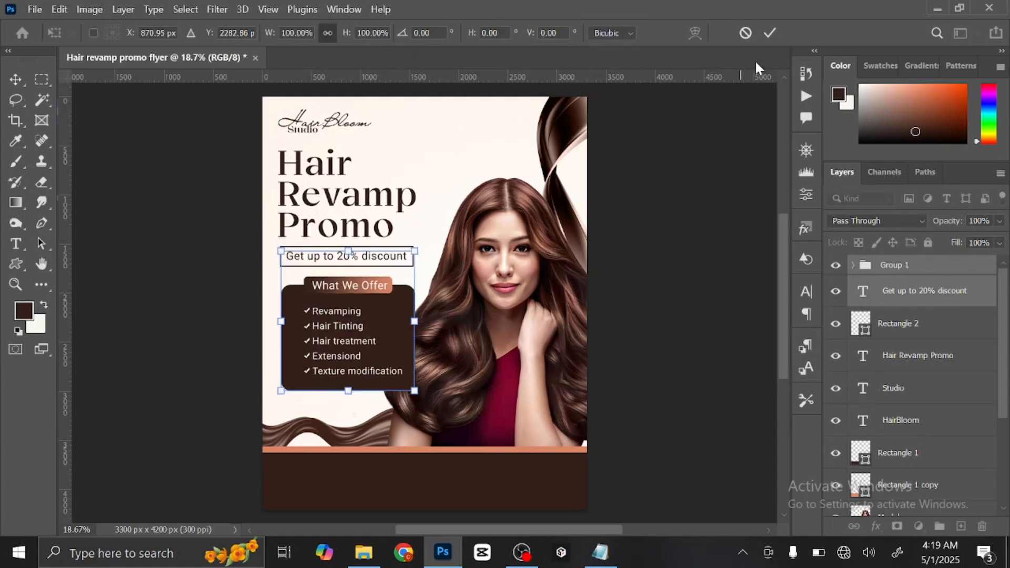
pyautogui.click(769, 33)
# Move the "What We Offer" group, the discount text and its frame down together by about 187 px, then deselect them
pyautogui.keyDown('ctrl'); pyautogui.click(920, 331); pyautogui.keyUp('ctrl')
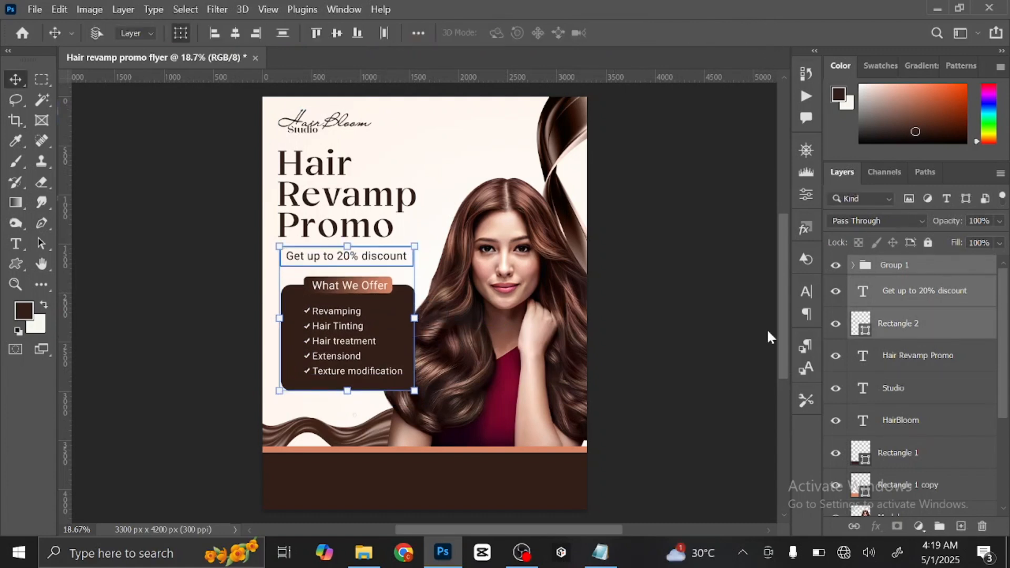
pyautogui.hotkey('ctrl', 't')
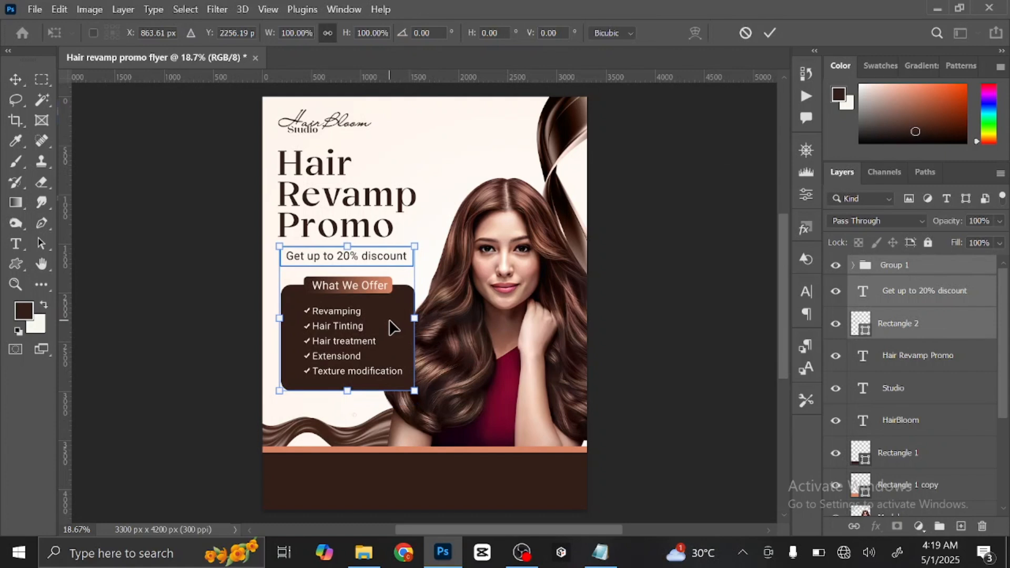
pyautogui.moveTo(393, 328); pyautogui.dragTo(395, 343)
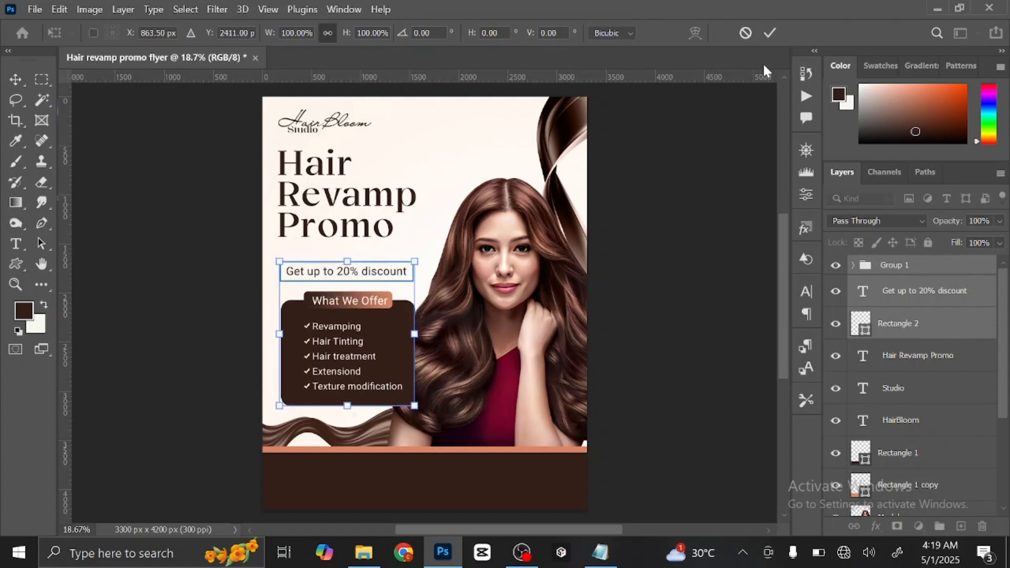
pyautogui.press('Down')
pyautogui.press('Down')
pyautogui.press('Down')
pyautogui.press('Down')
pyautogui.press('Down')
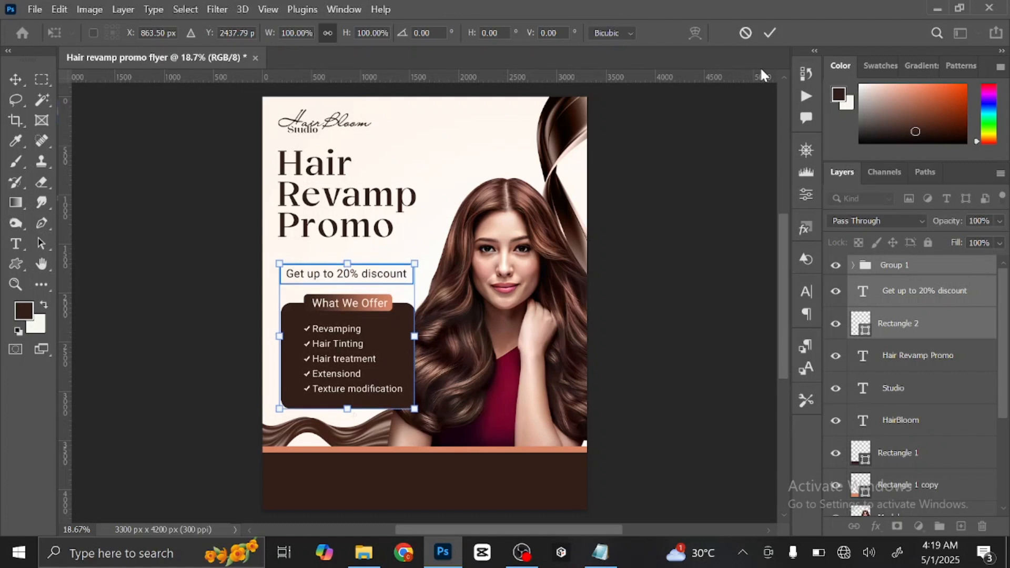
pyautogui.press('Down')
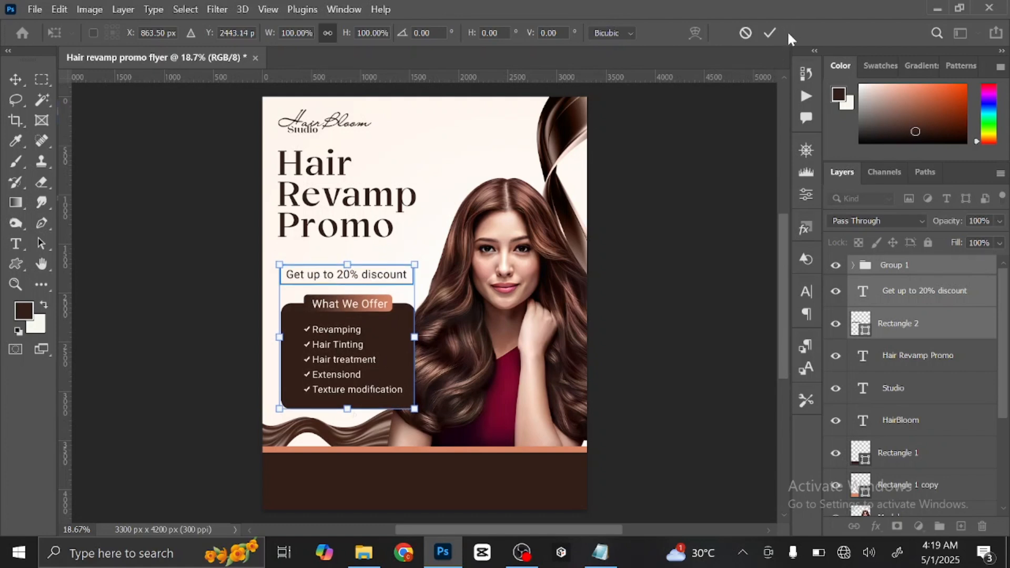
pyautogui.click(772, 32)
pyautogui.click(686, 231)
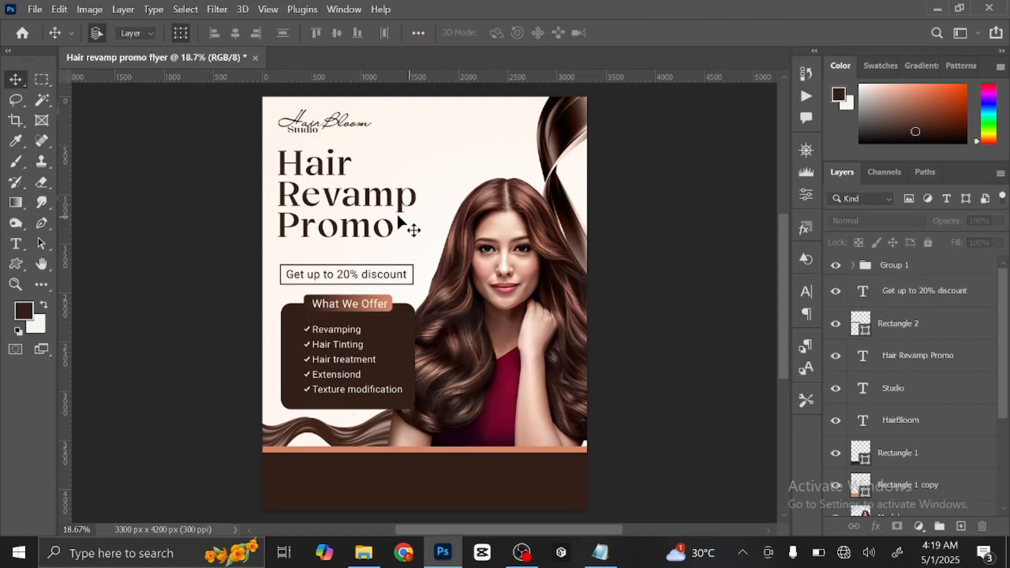
# Move the "Hair Revamp Promo" headline straight down to sit just above the discount banner, and deselect it
pyautogui.moveTo(355, 202); pyautogui.dragTo(355, 205)
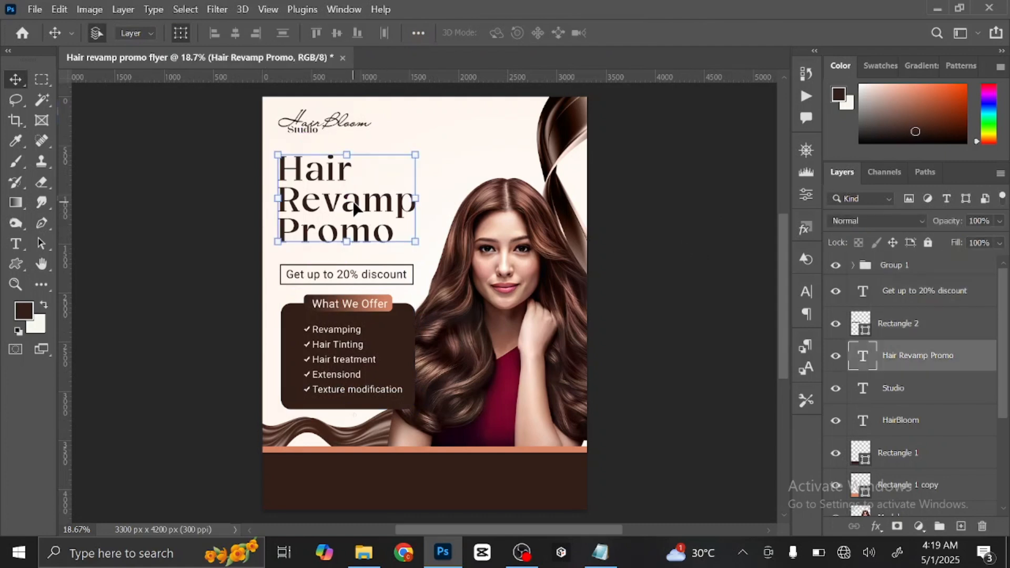
pyautogui.hotkey('shift', 'Down')
pyautogui.hotkey('shift', 'Down')
pyautogui.hotkey('shift', 'Down')
pyautogui.hotkey('shift', 'Down')
pyautogui.hotkey('shift', 'Down')
pyautogui.hotkey('shift', 'Down')
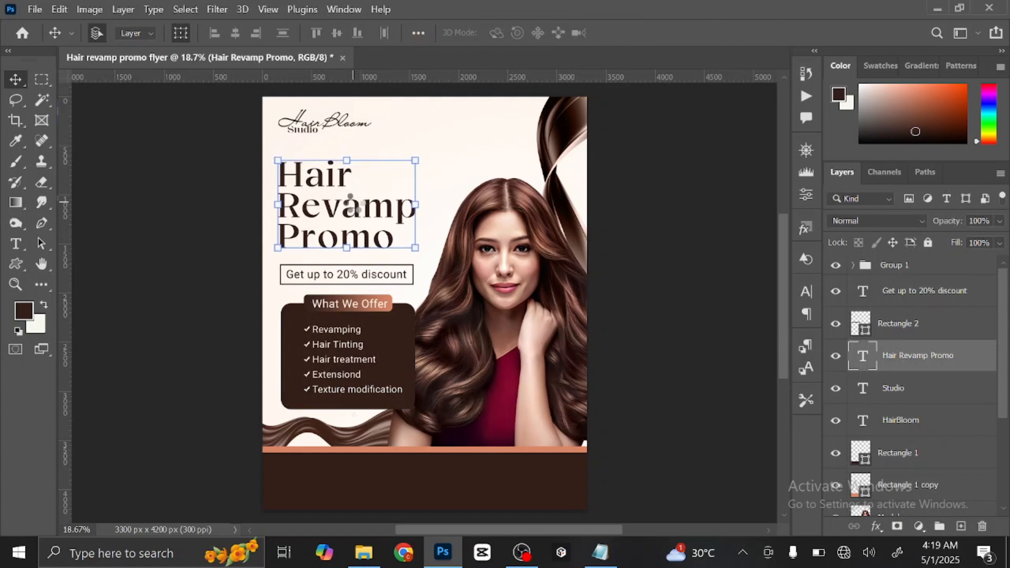
pyautogui.click(672, 219)
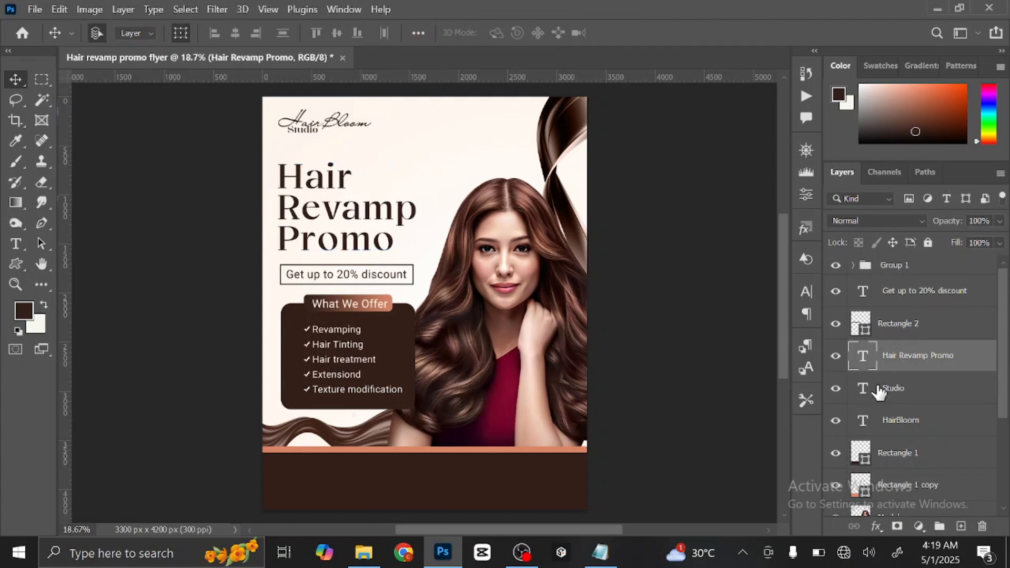
# Scale the "HairBloom" and "Studio" logo text together to about 147.5%, matching the headline's width
pyautogui.click(928, 394)
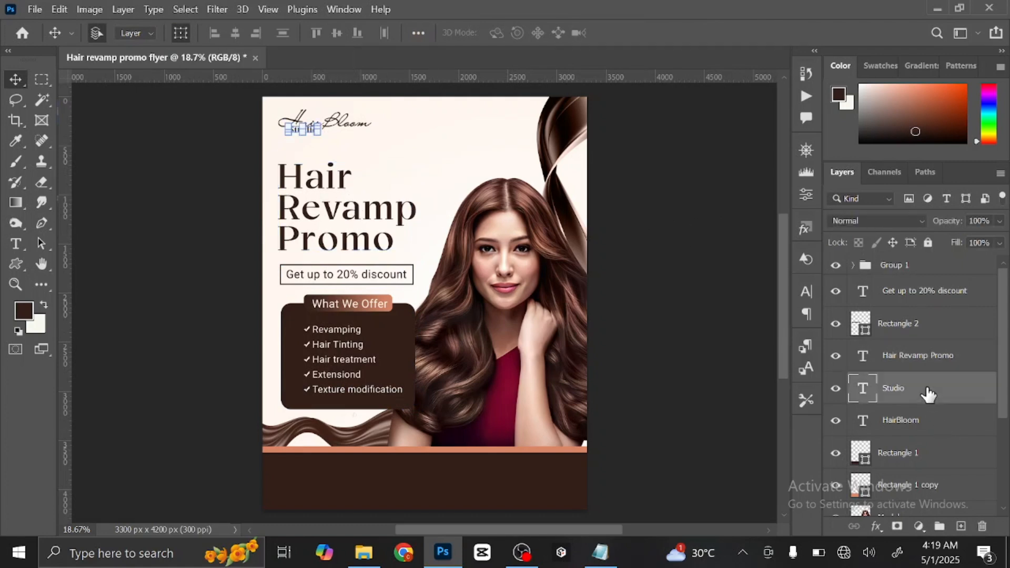
pyautogui.keyDown('ctrl'); pyautogui.click(934, 426); pyautogui.keyUp('ctrl')
pyautogui.hotkey('ctrl', 't')
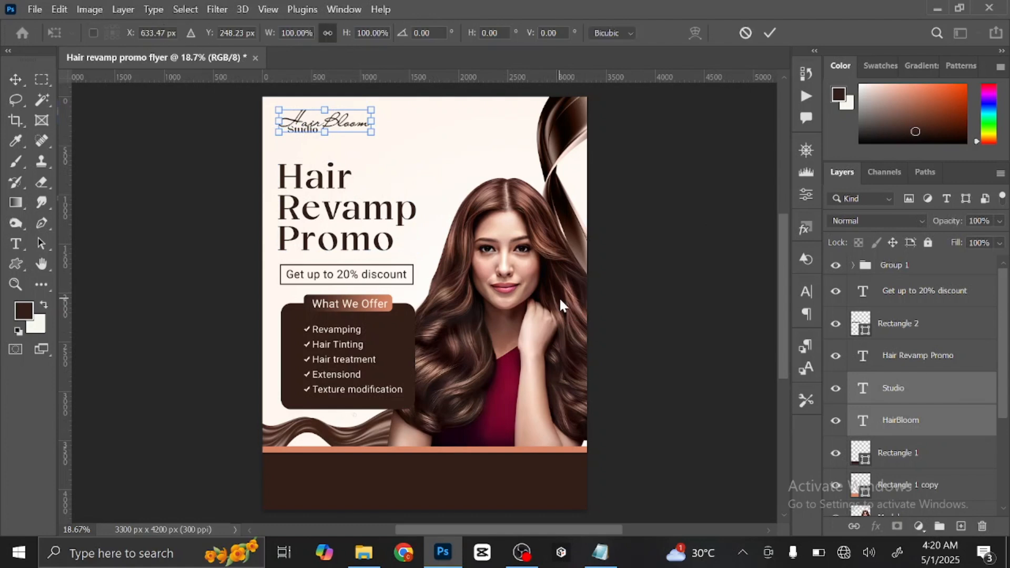
pyautogui.moveTo(372, 132); pyautogui.dragTo(418, 152)
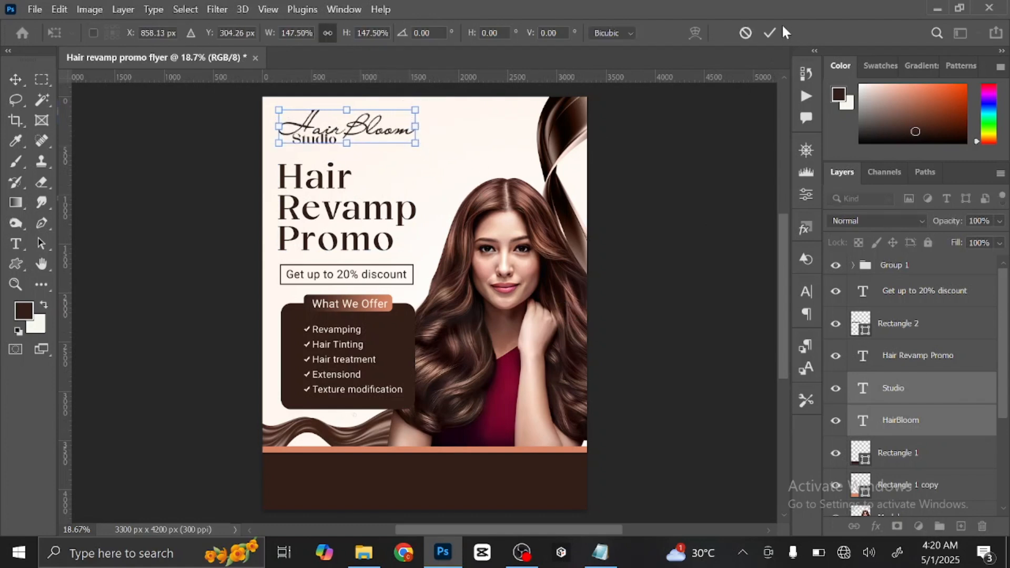
pyautogui.click(770, 32)
pyautogui.click(703, 276)
# Scale the model photo down to about 20.95%, keeping its lower-right corner in place, and deselect it
pyautogui.click(490, 364)
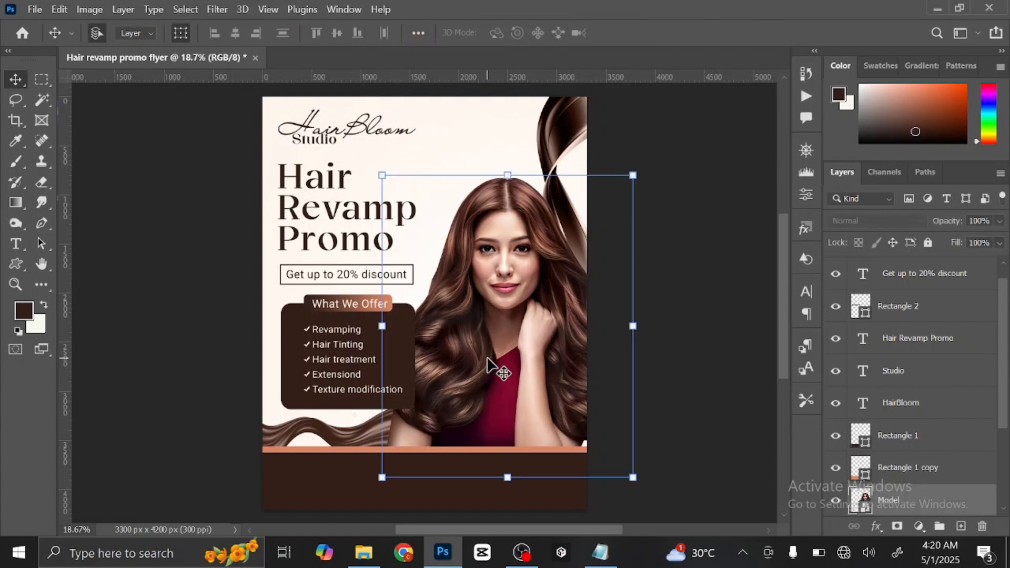
pyautogui.click(383, 175)
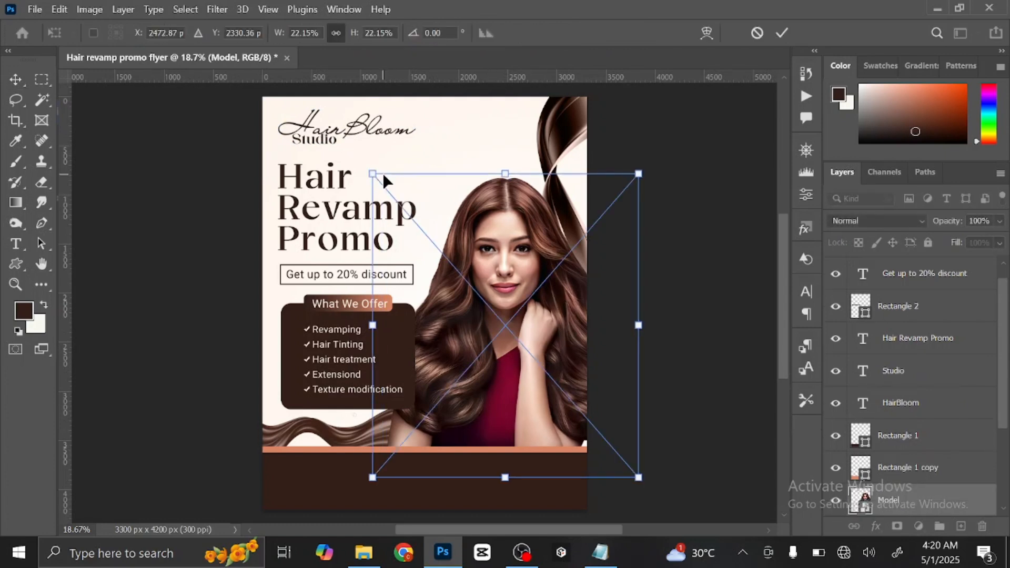
pyautogui.moveTo(373, 174); pyautogui.dragTo(395, 180)
pyautogui.click(783, 32)
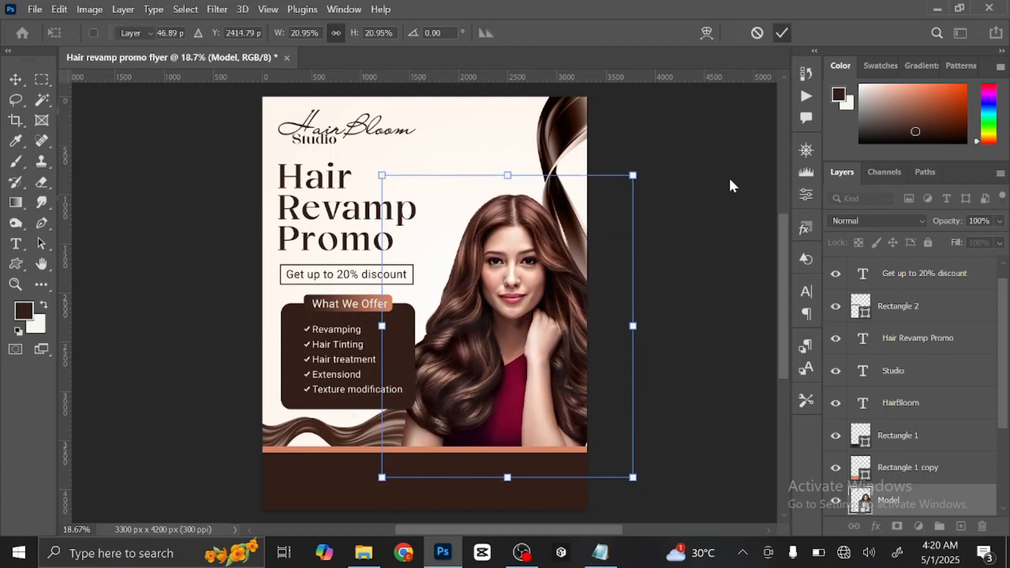
pyautogui.click(701, 208)
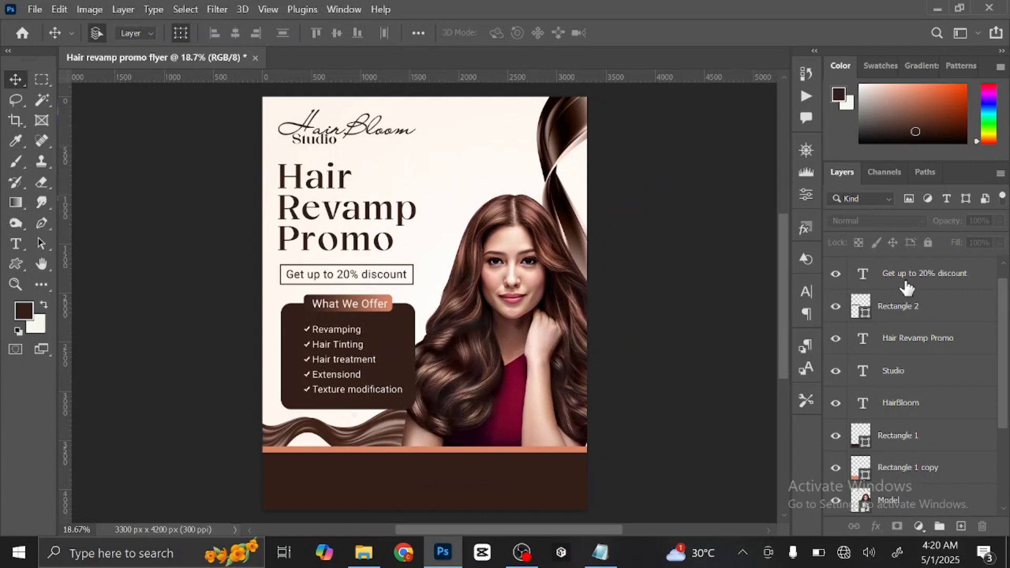
# Place the red wax seal image from the Hair revamp flyer folder above the "What We Offer" group
pyautogui.hotkey('ctrl', 'g')
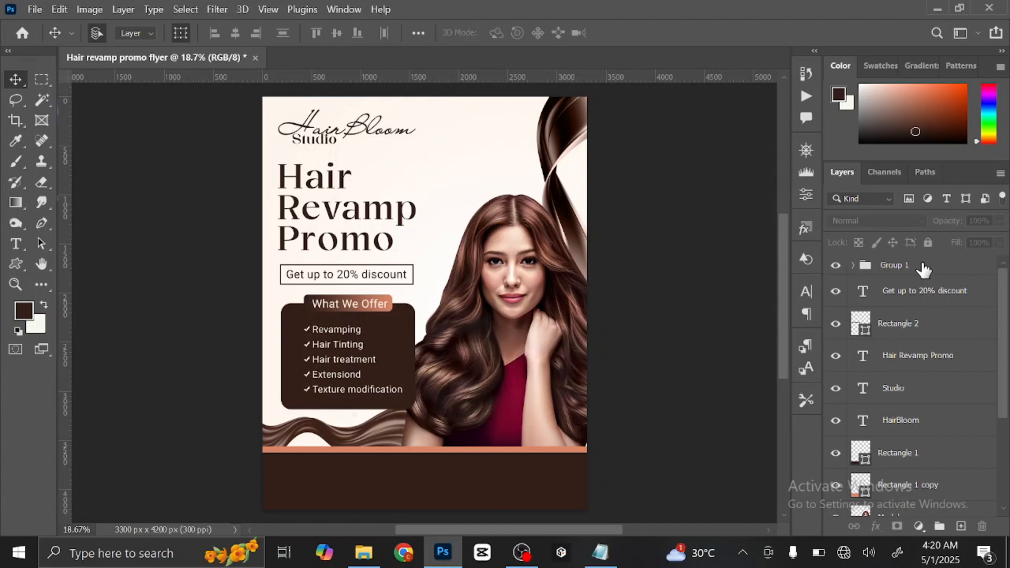
pyautogui.click(923, 270)
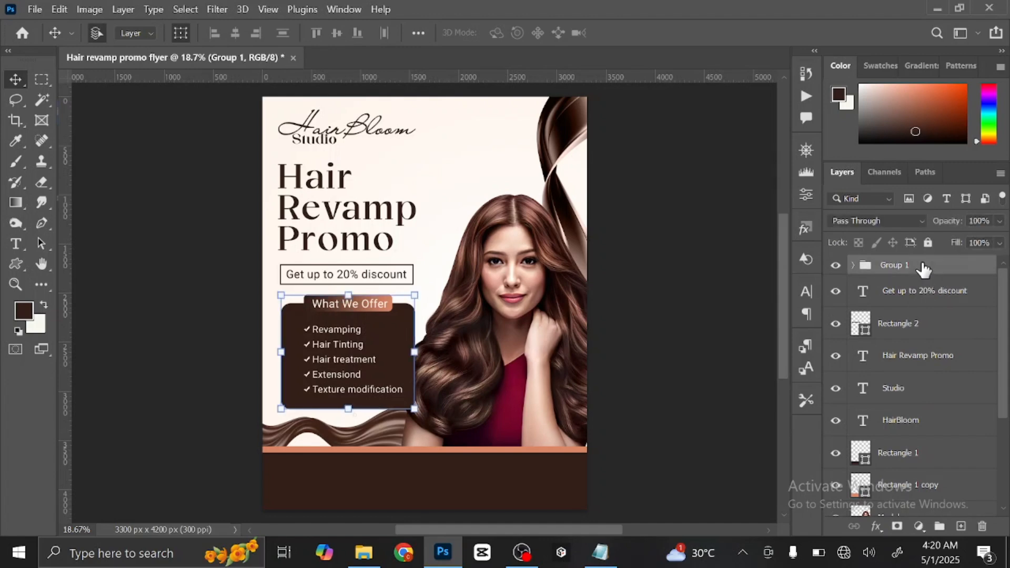
pyautogui.click(370, 556)
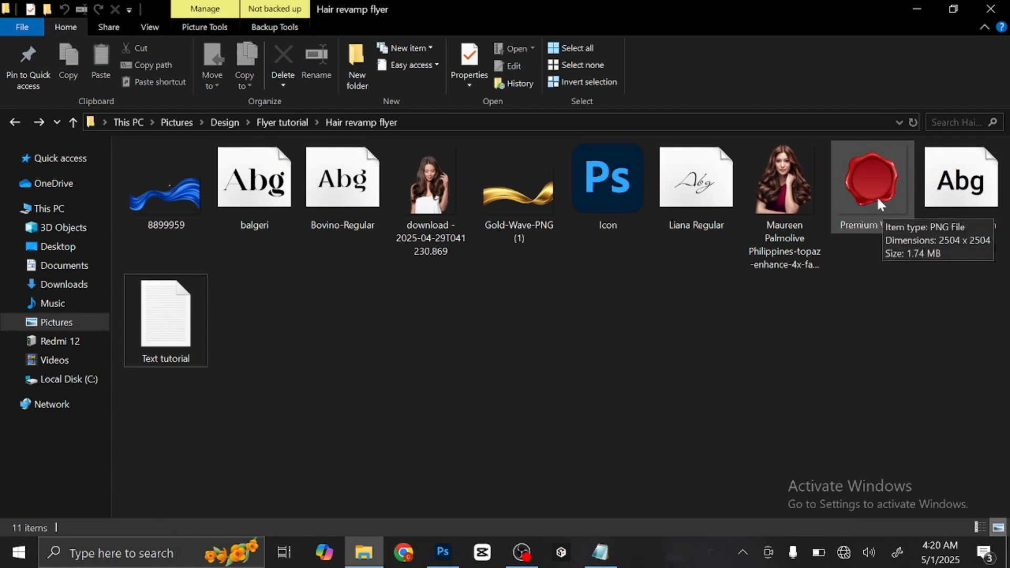
pyautogui.moveTo(879, 201); pyautogui.dragTo(447, 349)
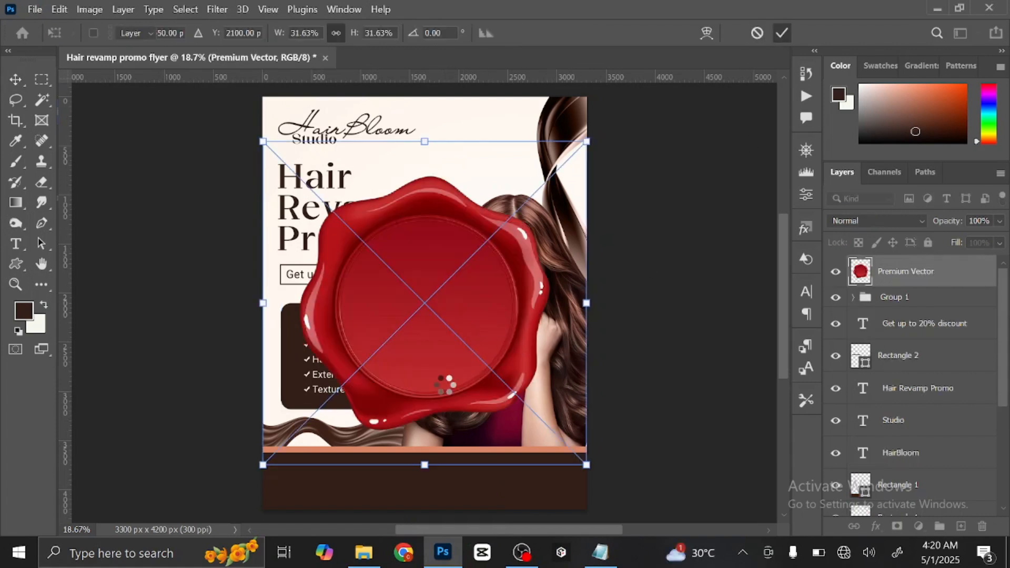
pyautogui.press('Return')
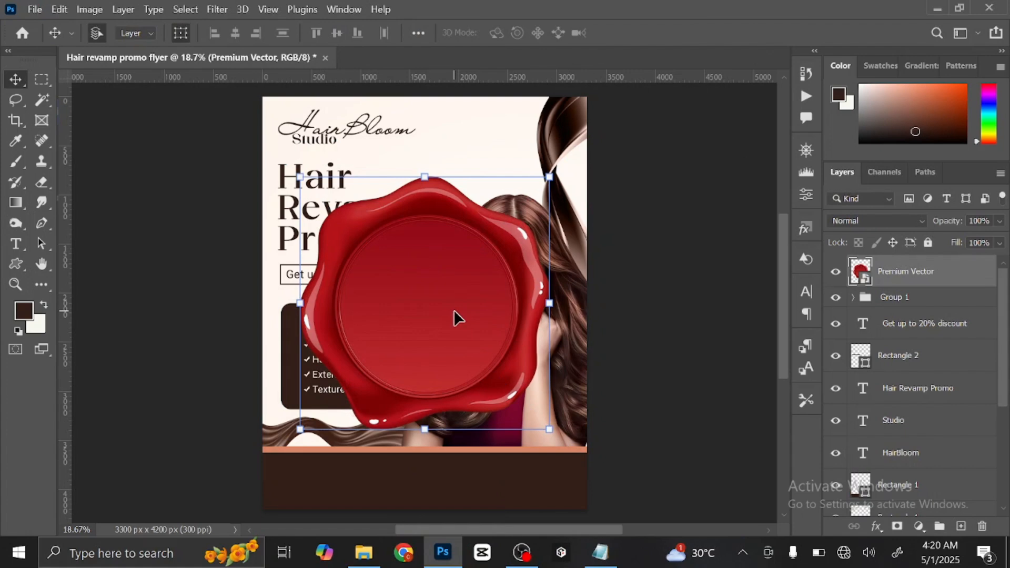
# Add a new layer above the wax seal and clip it to the seal
pyautogui.click(961, 526)
pyautogui.rightClick(930, 272)
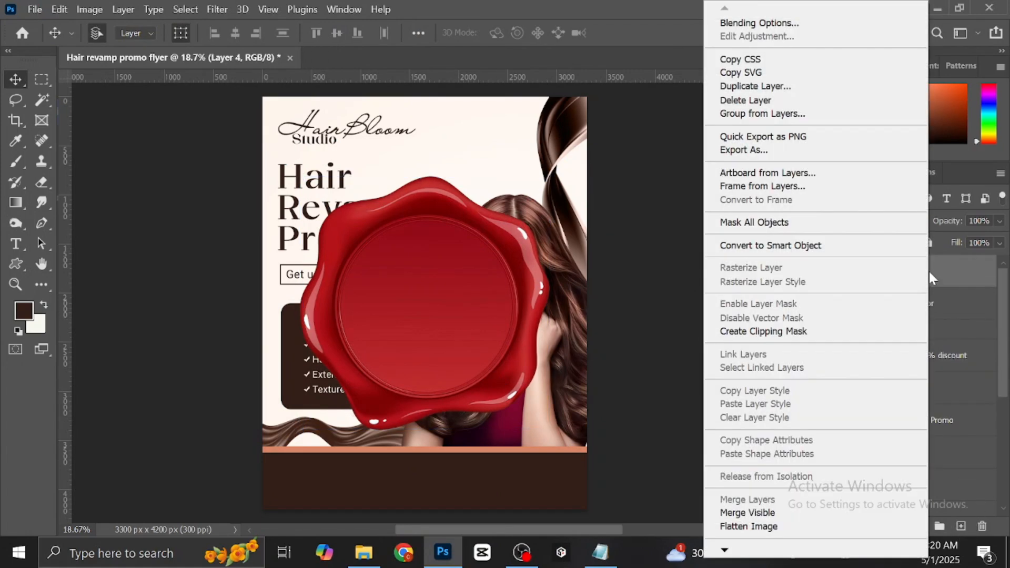
pyautogui.click(763, 331)
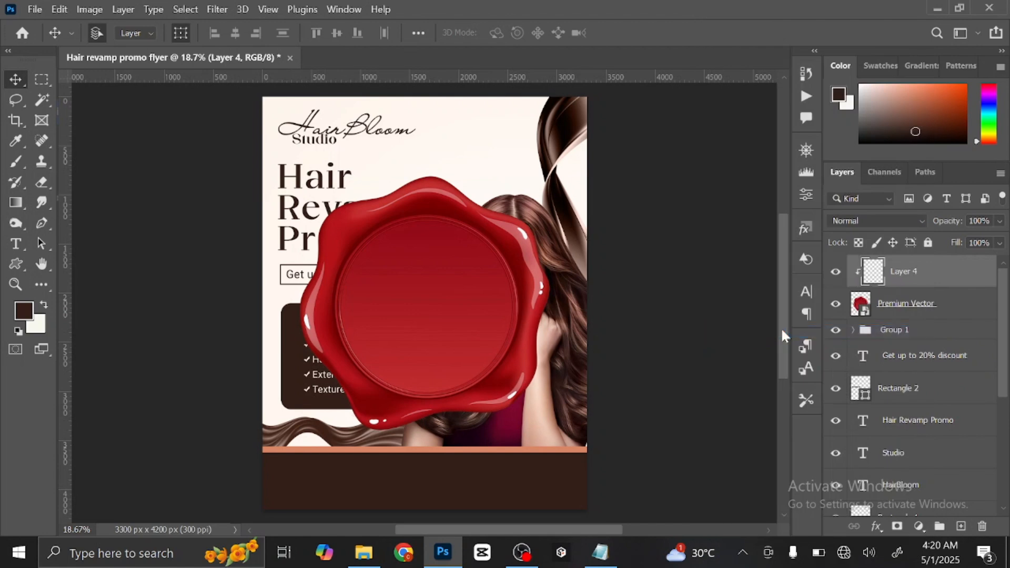
# Paint the whole seal dark brown on the clipped layer with a soft 1500 px brush
pyautogui.click(16, 164)
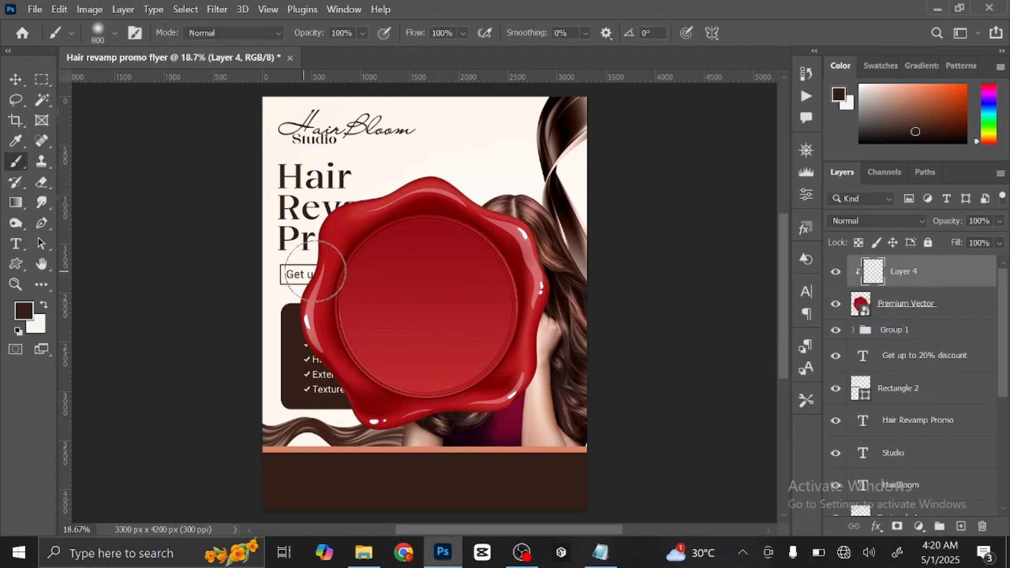
pyautogui.press(']')
pyautogui.press(']')
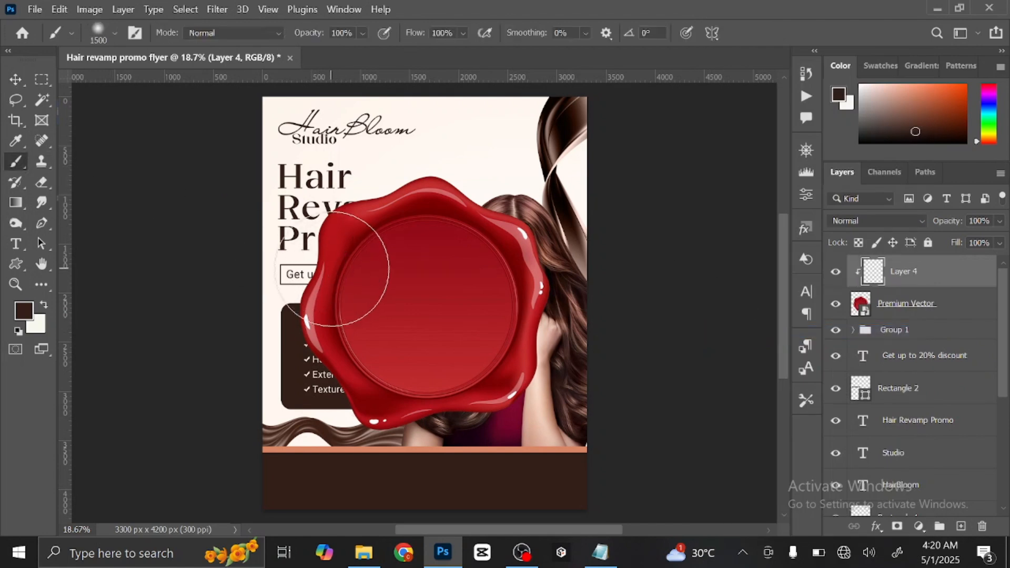
pyautogui.moveTo(363, 258)
pyautogui.mouseDown()
pyautogui.moveTo(411, 229)
pyautogui.moveTo(514, 229)
pyautogui.moveTo(428, 405)
pyautogui.moveTo(349, 311)
pyautogui.moveTo(467, 334)
pyautogui.moveTo(500, 413)
pyautogui.mouseUp()
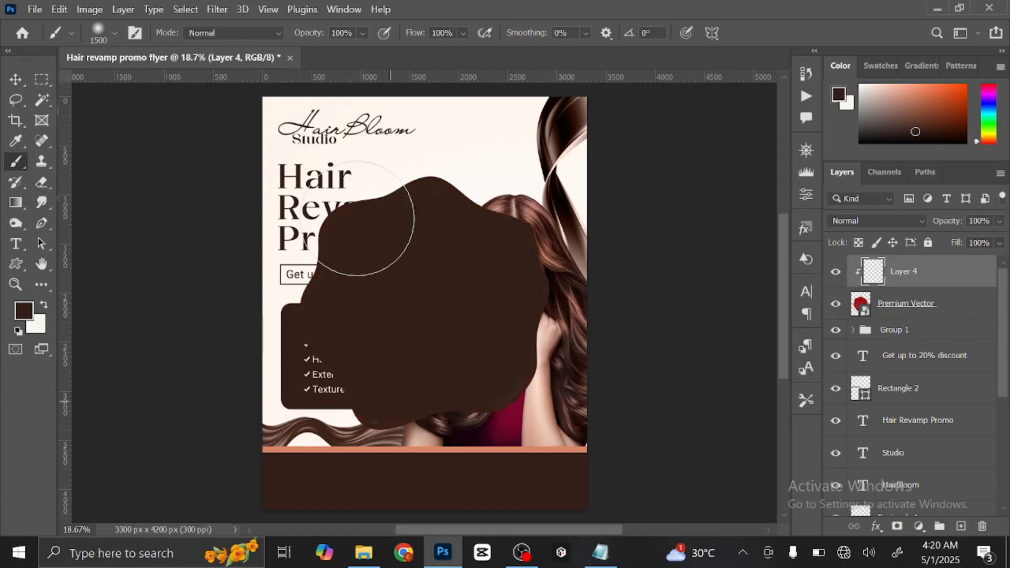
pyautogui.press('[')
pyautogui.press('[')
pyautogui.press('[')
pyautogui.press('[')
pyautogui.press('[')
pyautogui.press('[')
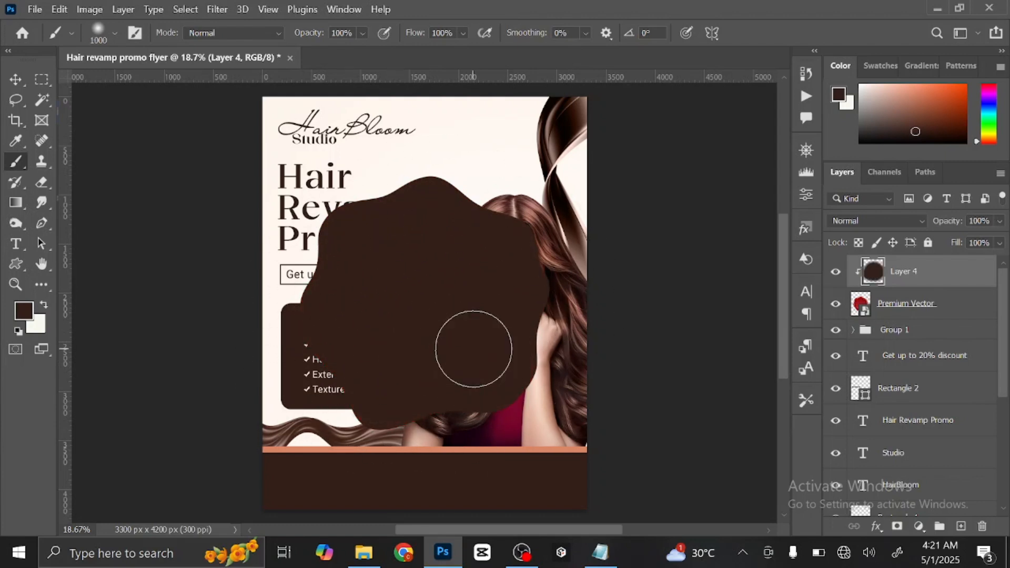
# Set the brown clipped layer's blend mode to Color and deselect it
pyautogui.click(15, 80)
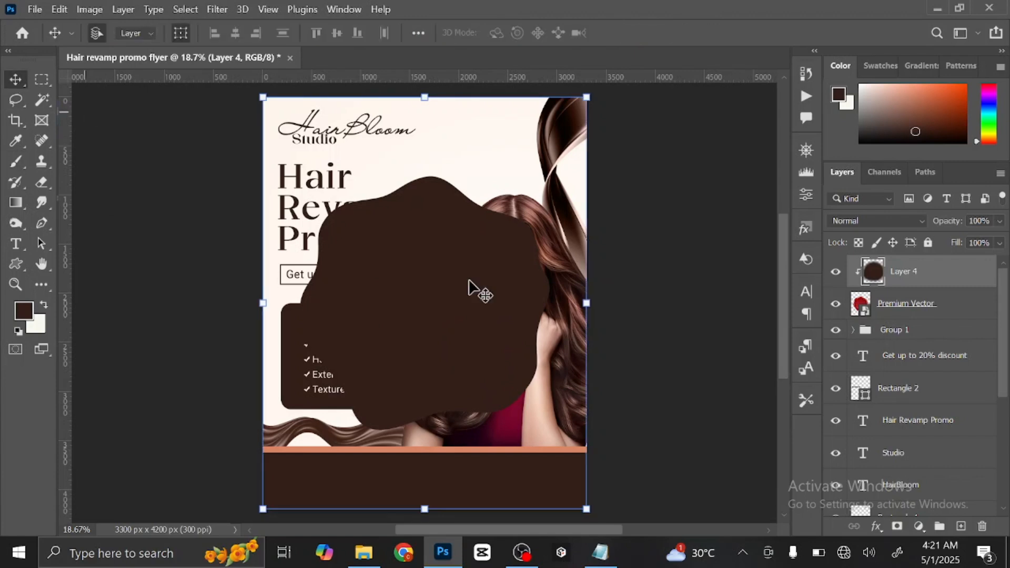
pyautogui.click(876, 221)
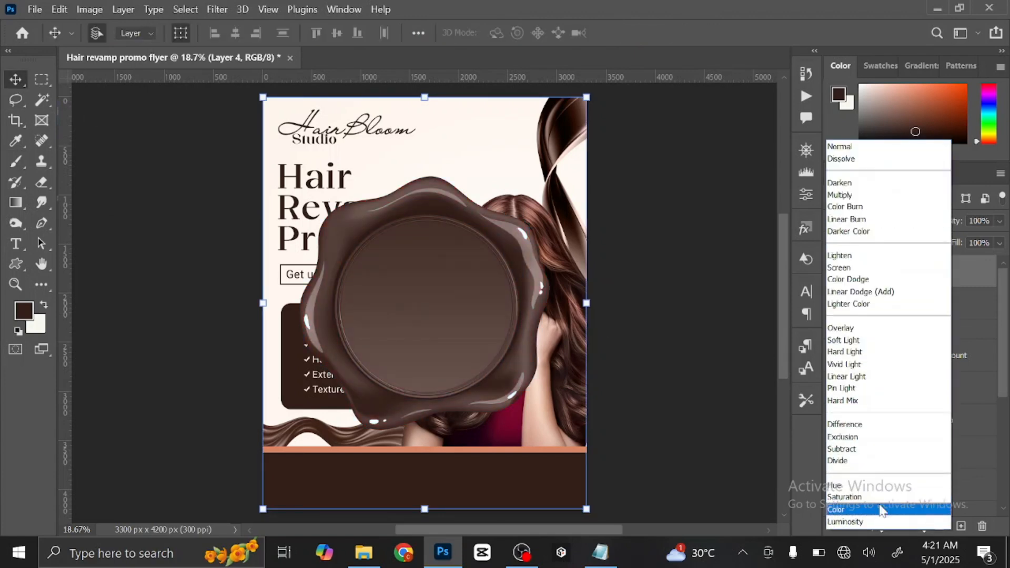
pyautogui.click(883, 510)
pyautogui.click(668, 397)
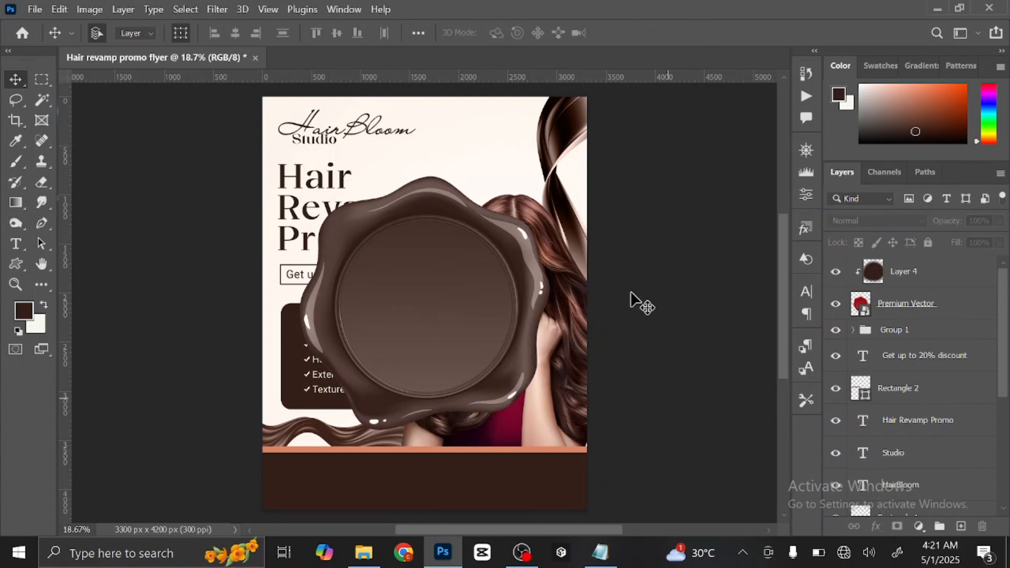
# Merge the brown color layer with the Premium Vector seal layer
pyautogui.click(933, 276)
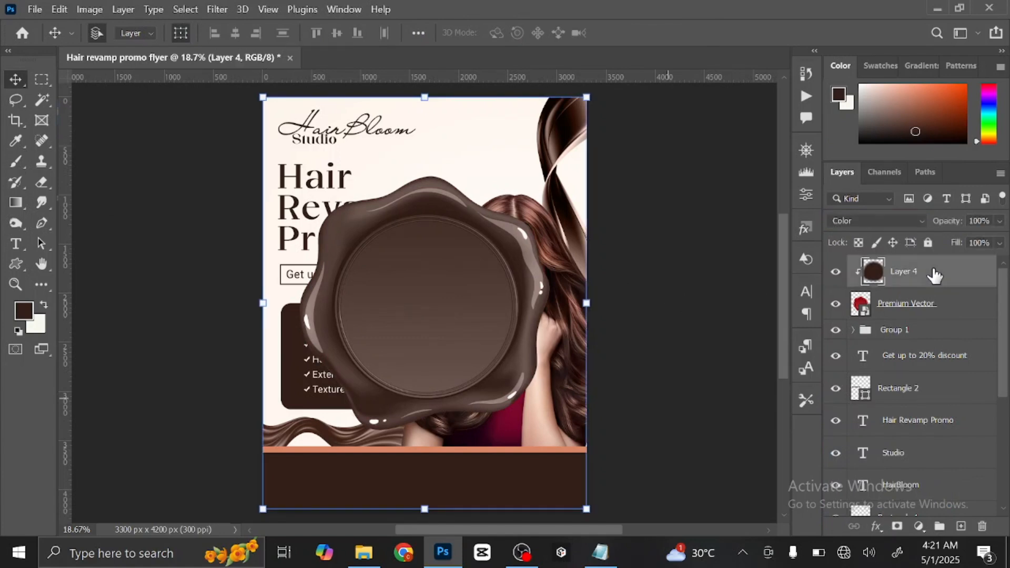
pyautogui.keyDown('ctrl'); pyautogui.click(957, 307); pyautogui.keyUp('ctrl')
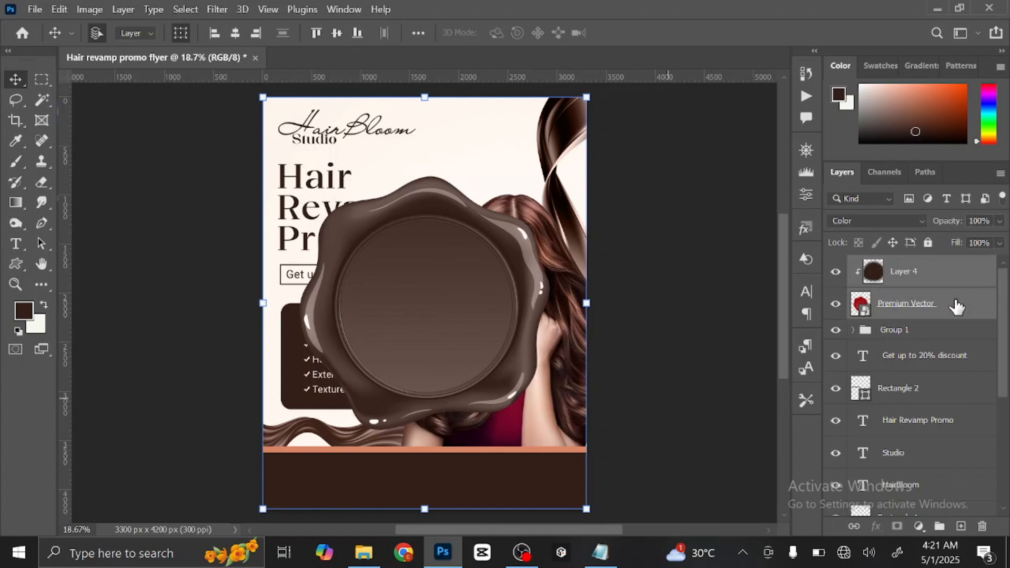
pyautogui.hotkey('ctrl', 'e')
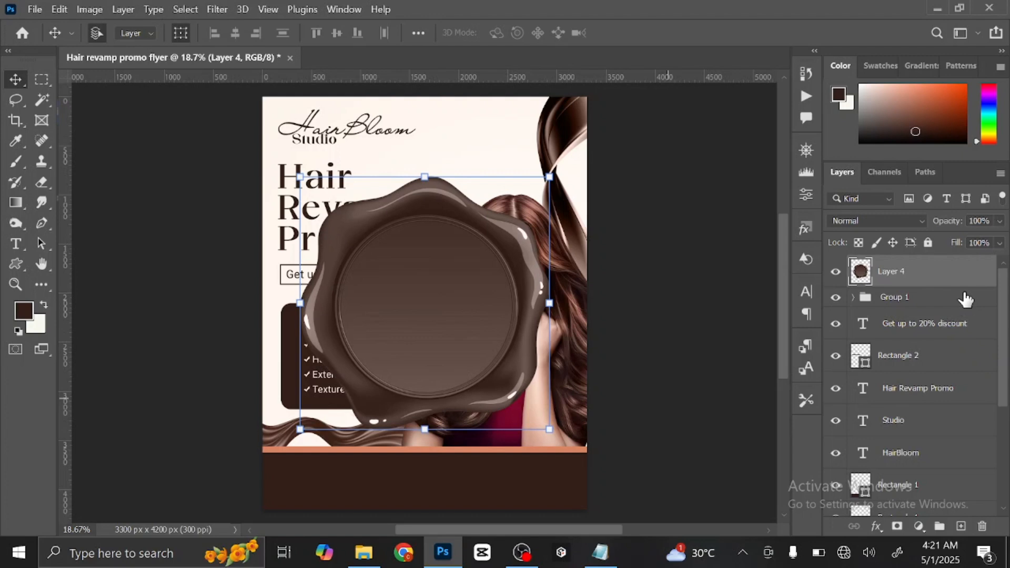
# Scale the brown seal down to a small badge and position it over the right edge of the "What We Offer" box
pyautogui.hotkey('ctrl', 't')
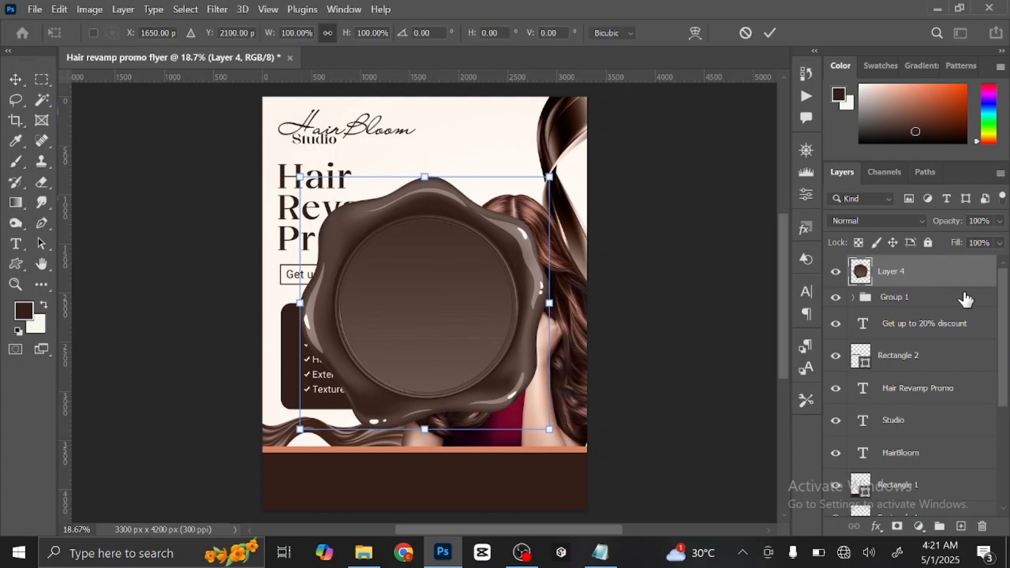
pyautogui.moveTo(549, 430); pyautogui.dragTo(449, 377)
pyautogui.click(770, 33)
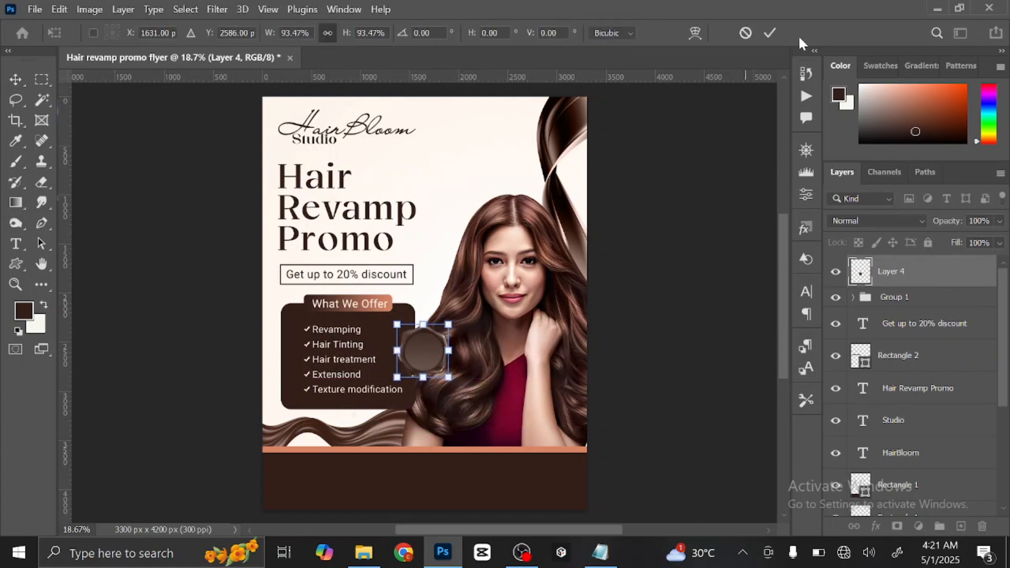
# Apply the wax seal's transform and nudge the seal left by 50 px
pyautogui.click(769, 32)
pyautogui.hotkey('shift', 'Left')
pyautogui.hotkey('shift', 'Left')
pyautogui.hotkey('shift', 'Left')
pyautogui.hotkey('shift', 'Left')
pyautogui.hotkey('shift', 'Left')
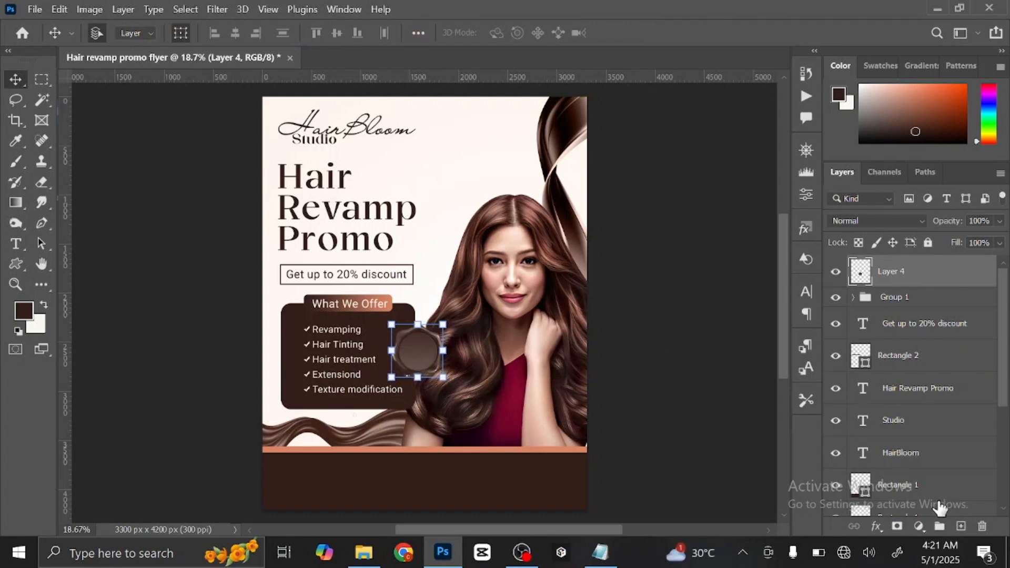
# Copy "Book Now!" from the Notepad text file and paste it as two-line text over the wax seal on a new layer
pyautogui.click(962, 526)
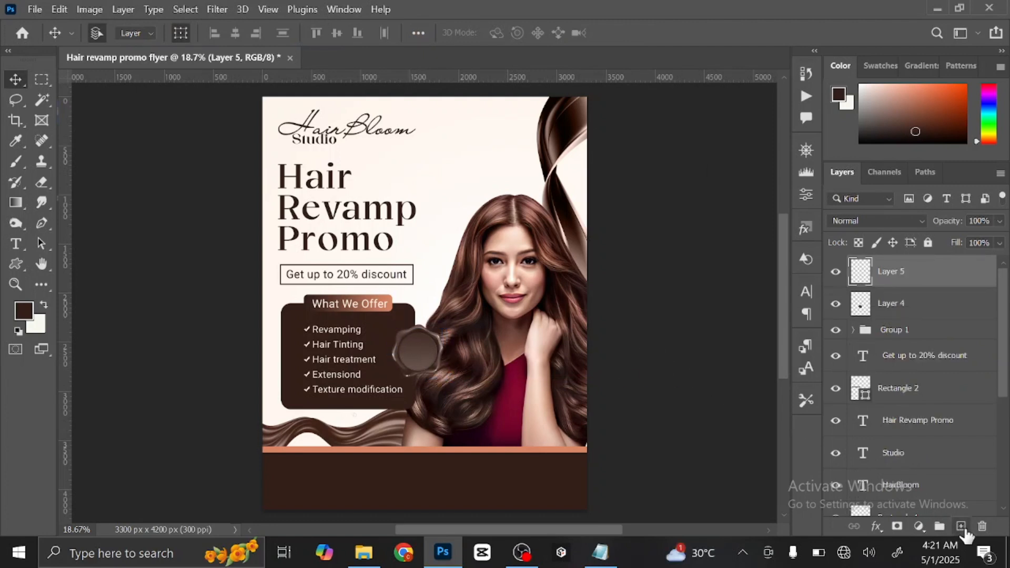
pyautogui.click(607, 557)
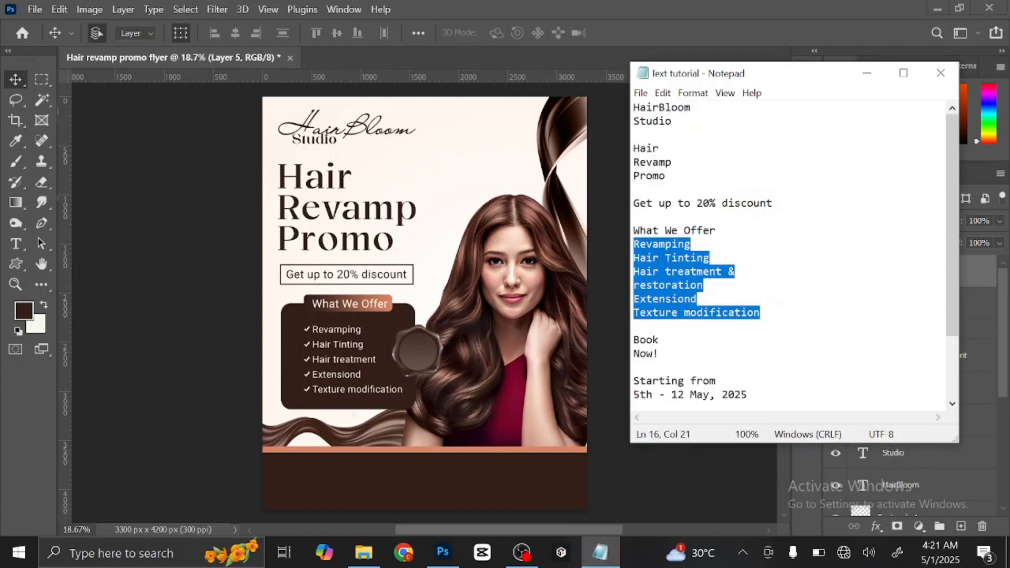
pyautogui.moveTo(633, 340); pyautogui.dragTo(658, 354)
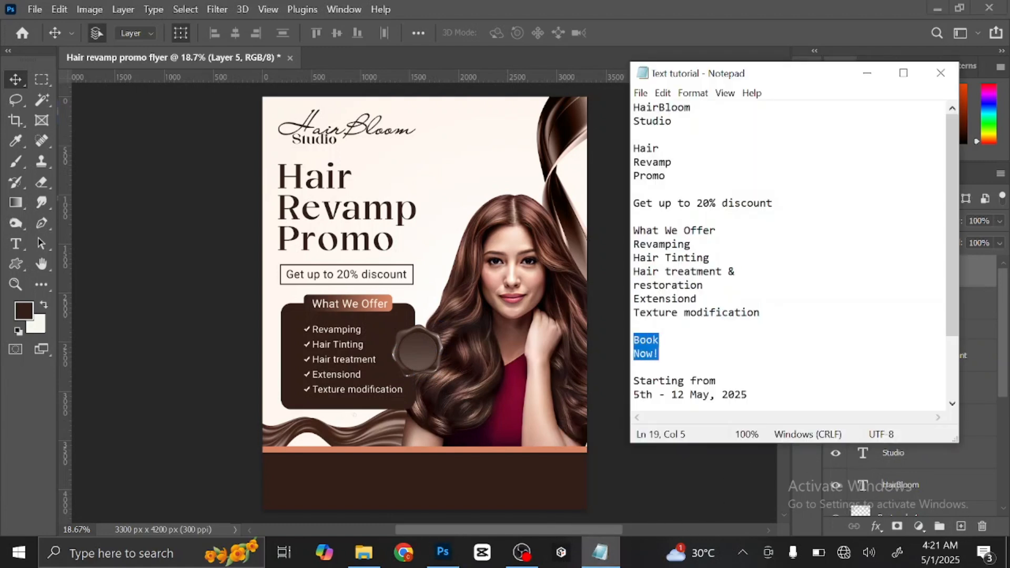
pyautogui.rightClick(646, 346)
pyautogui.click(528, 163)
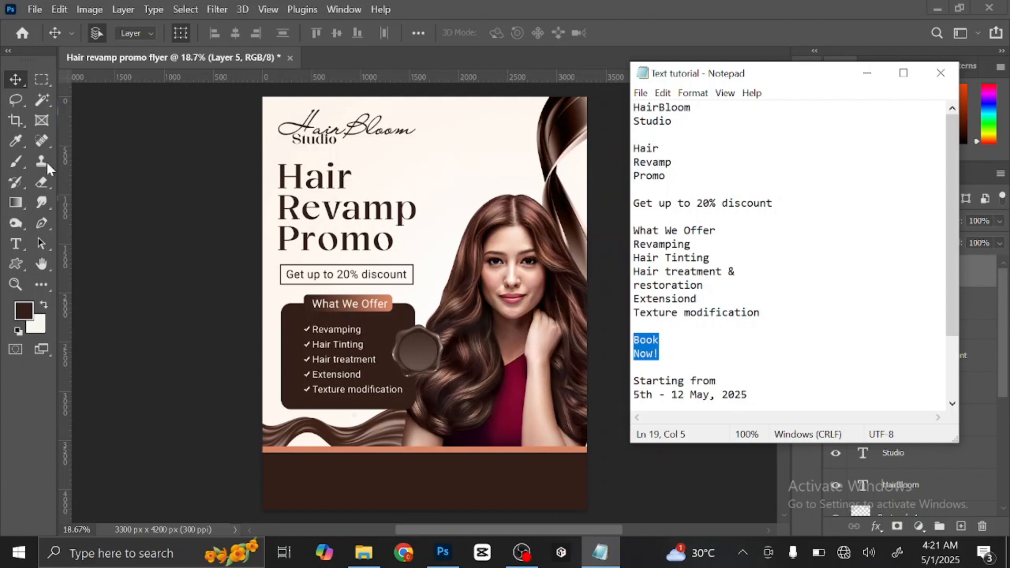
pyautogui.click(16, 244)
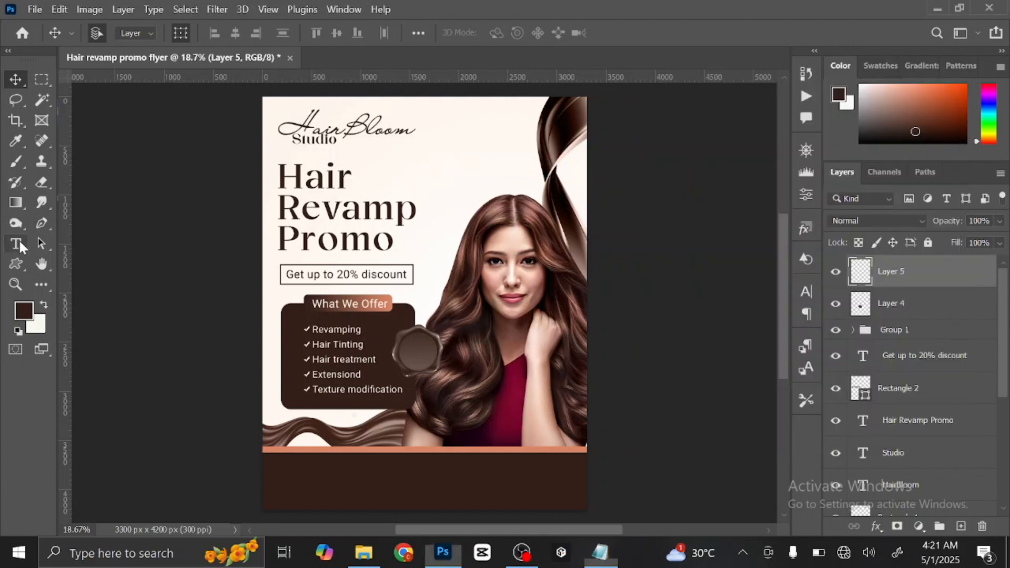
pyautogui.click(412, 350)
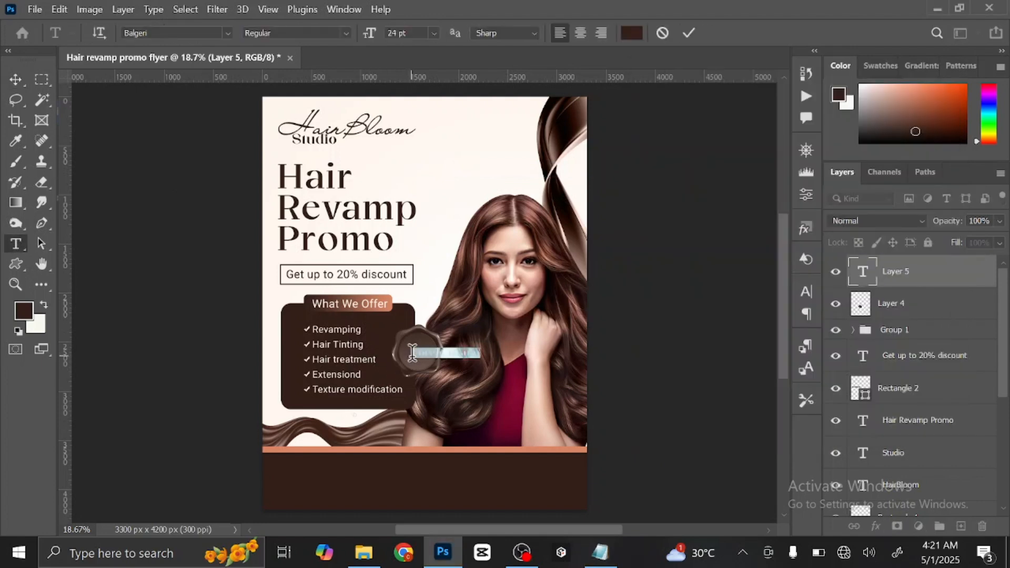
pyautogui.hotkey('ctrl', 'v')
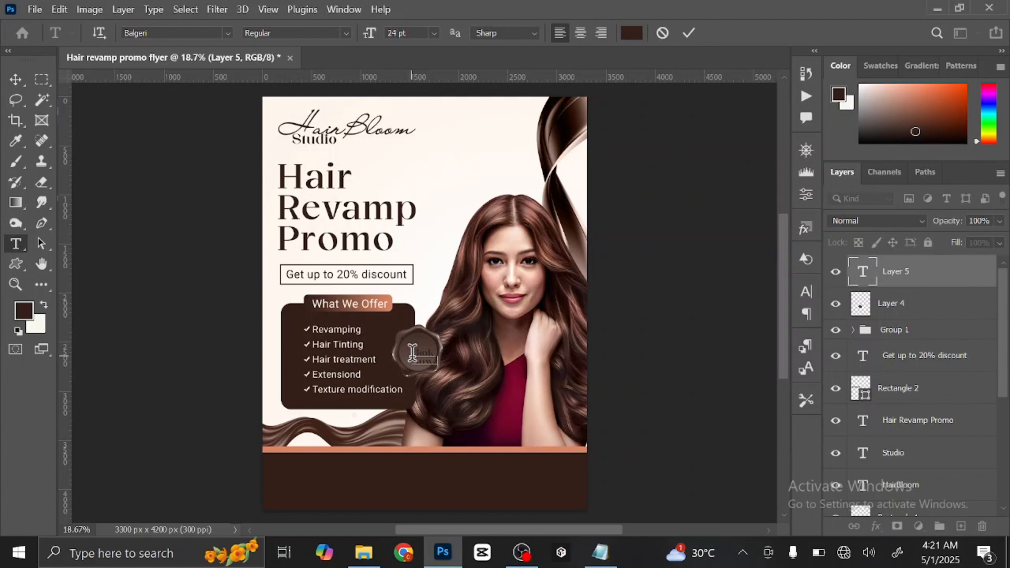
# Recolor the whole "Book Now!" text to cream #fff6ed, sampled from the flyer background, and finish the text edit
pyautogui.press('ctrl')
pyautogui.hotkey('ctrl', 'a')
pyautogui.click(632, 33)
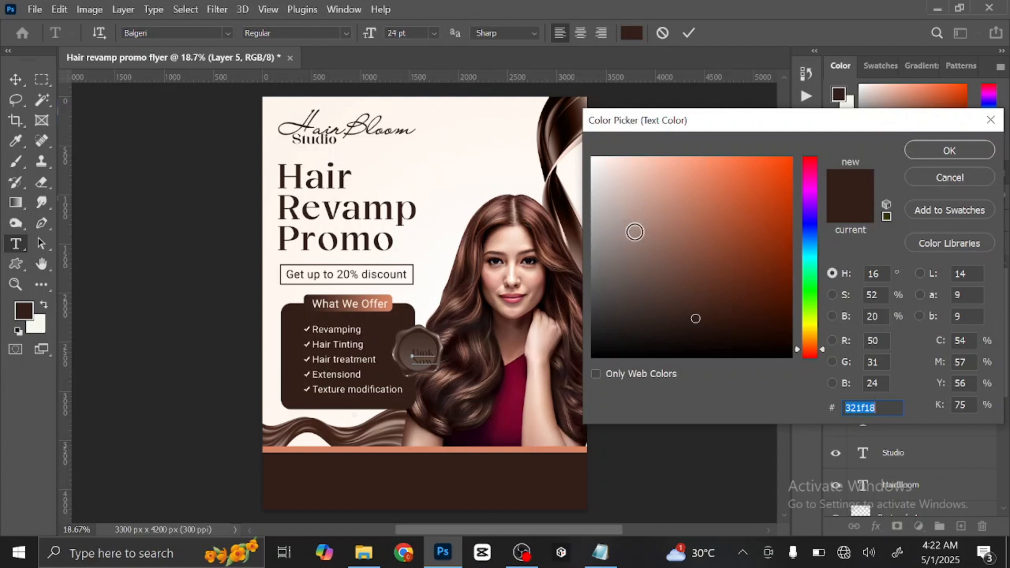
pyautogui.click(267, 101)
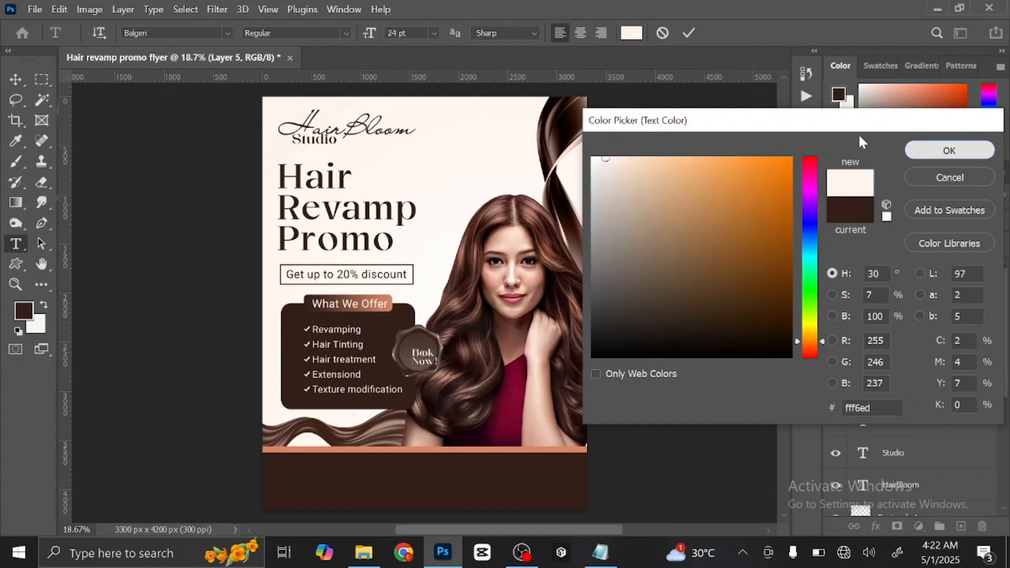
pyautogui.click(948, 152)
pyautogui.press('Escape')
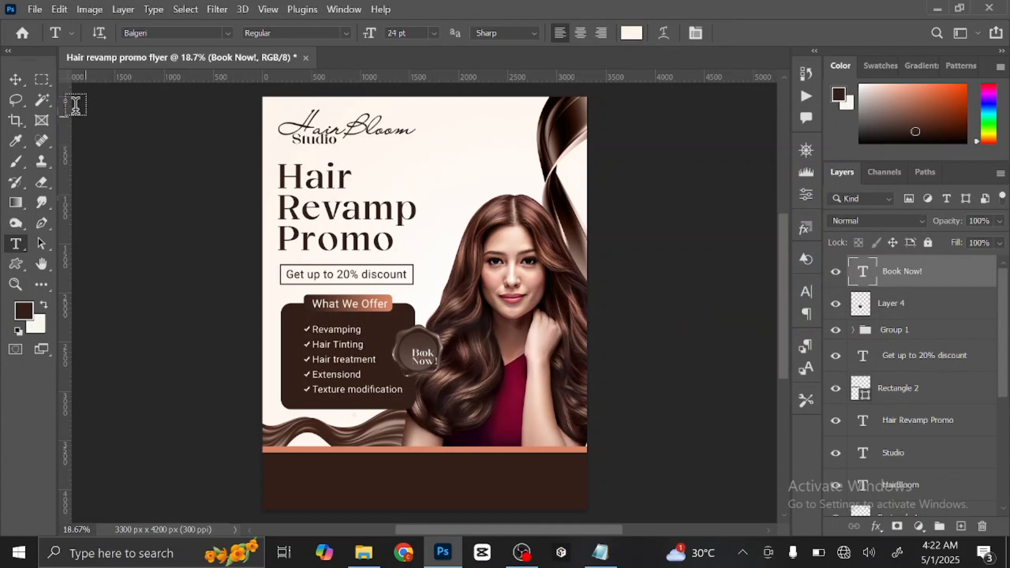
# Move the "Book Now!" text to the center of the wax seal
pyautogui.click(15, 79)
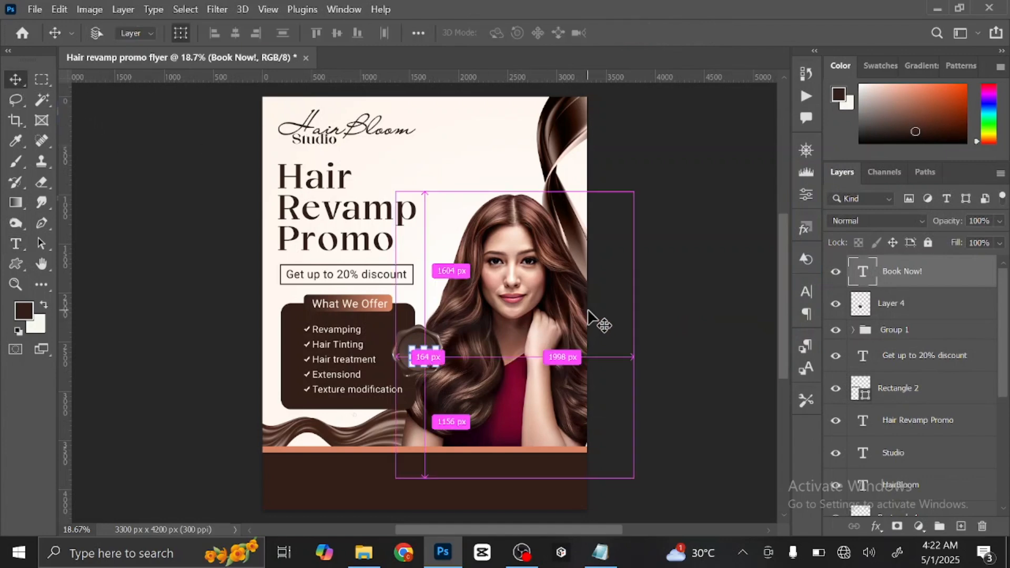
pyautogui.hotkey('ctrl', '+')
pyautogui.hotkey('ctrl', '+')
pyautogui.hotkey('ctrl', '+')
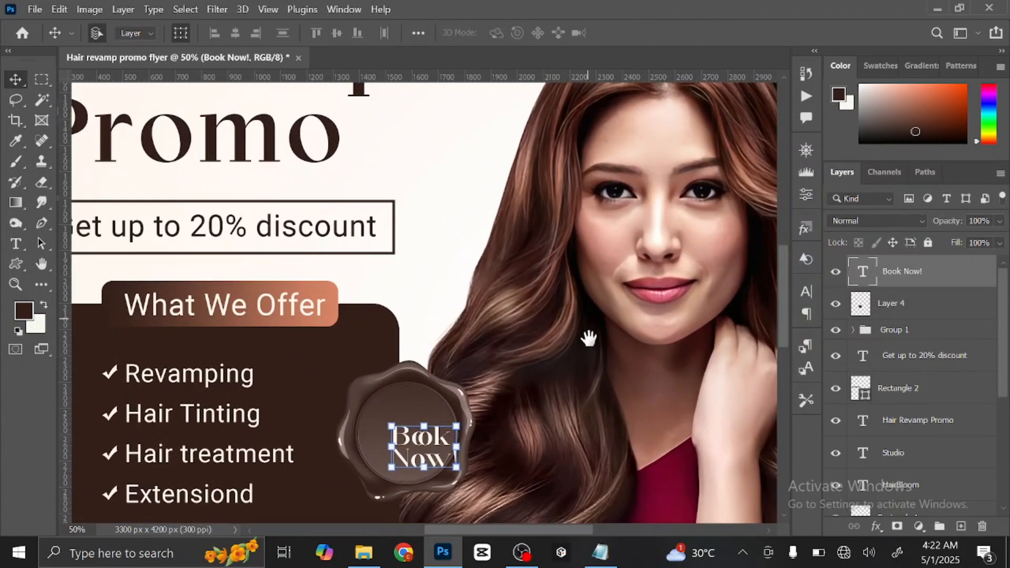
pyautogui.moveTo(591, 338); pyautogui.dragTo(652, 239)
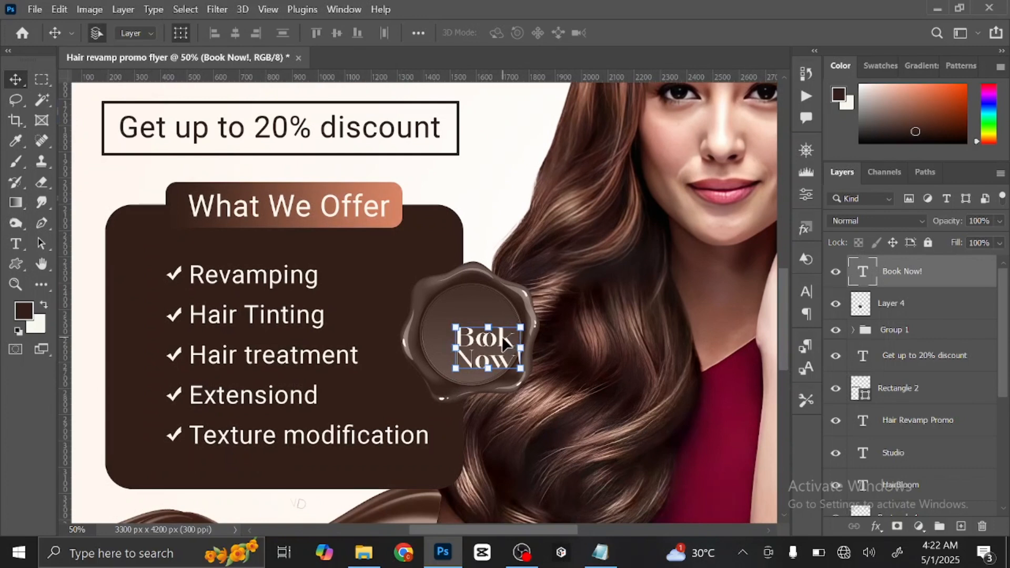
pyautogui.moveTo(502, 336); pyautogui.dragTo(485, 330)
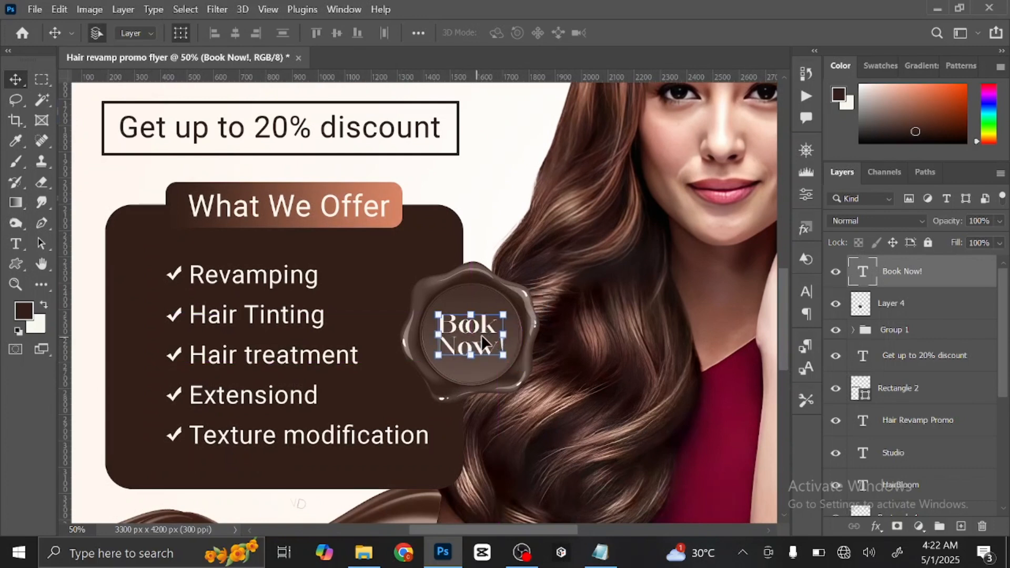
# Change the "Book Now!" text's font to Roboto Regular, commit it and deselect the layer
pyautogui.doubleClick(485, 330)
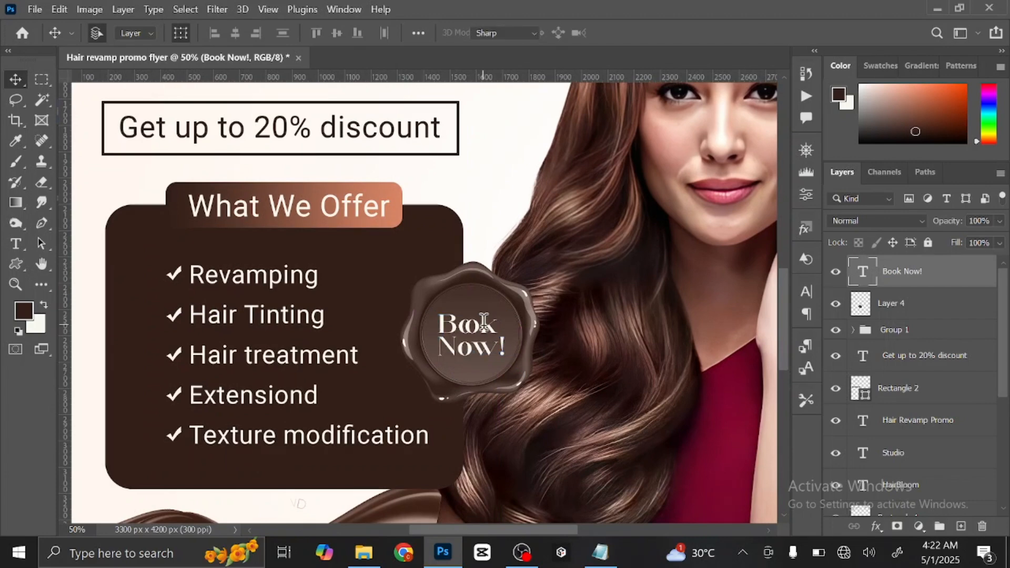
pyautogui.click(228, 33)
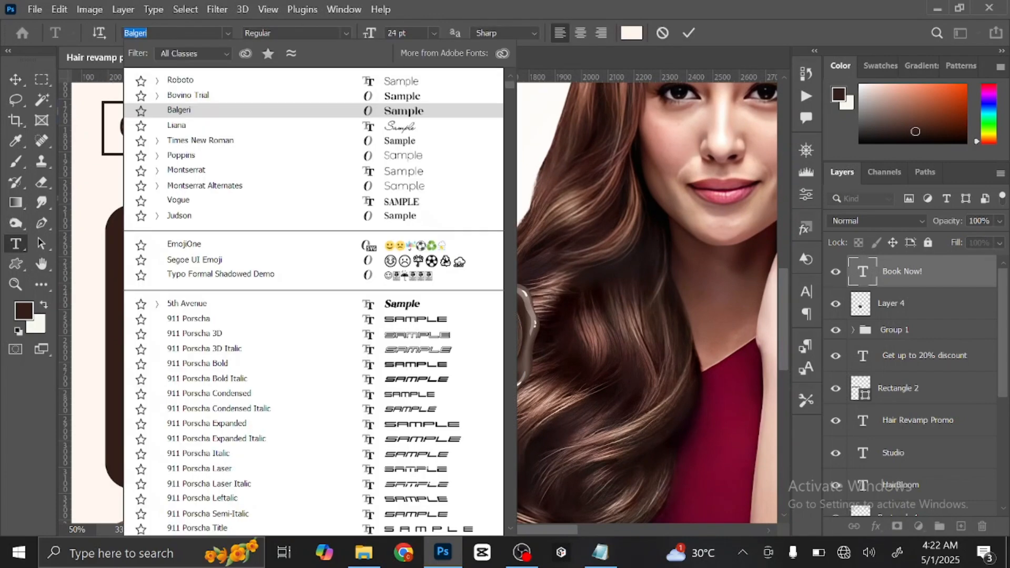
pyautogui.write('robot')
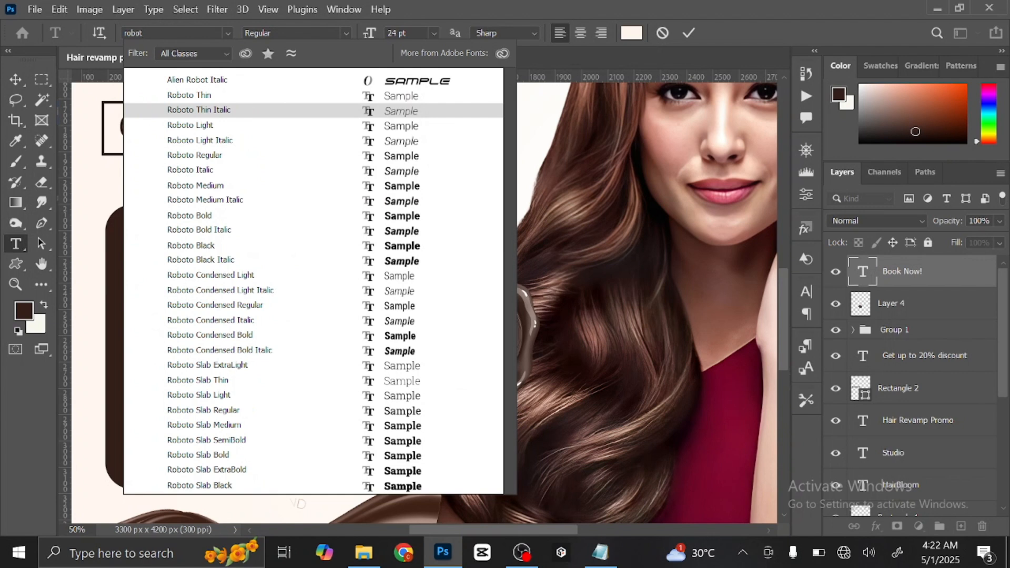
pyautogui.click(218, 158)
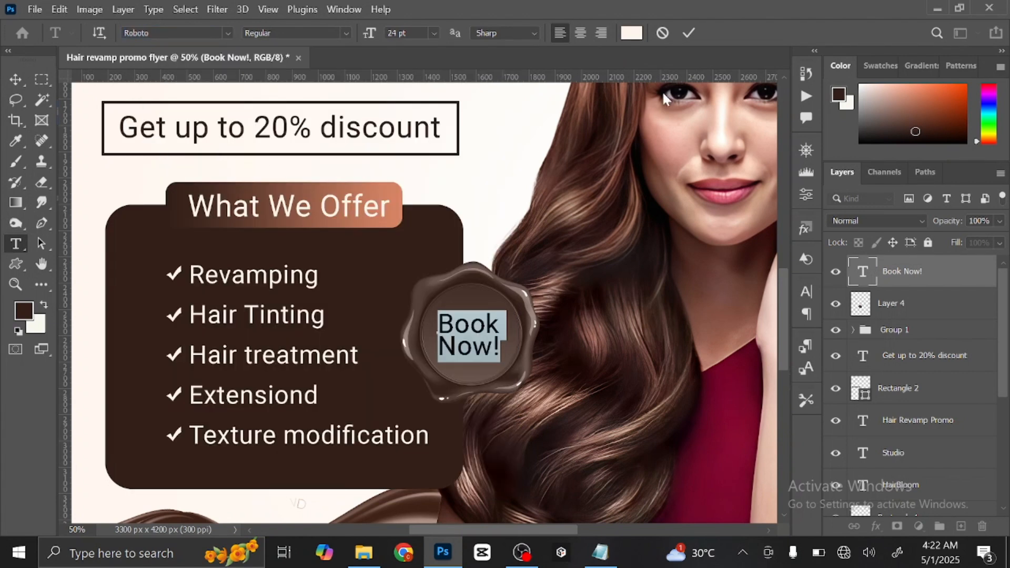
pyautogui.click(688, 33)
pyautogui.press('v')
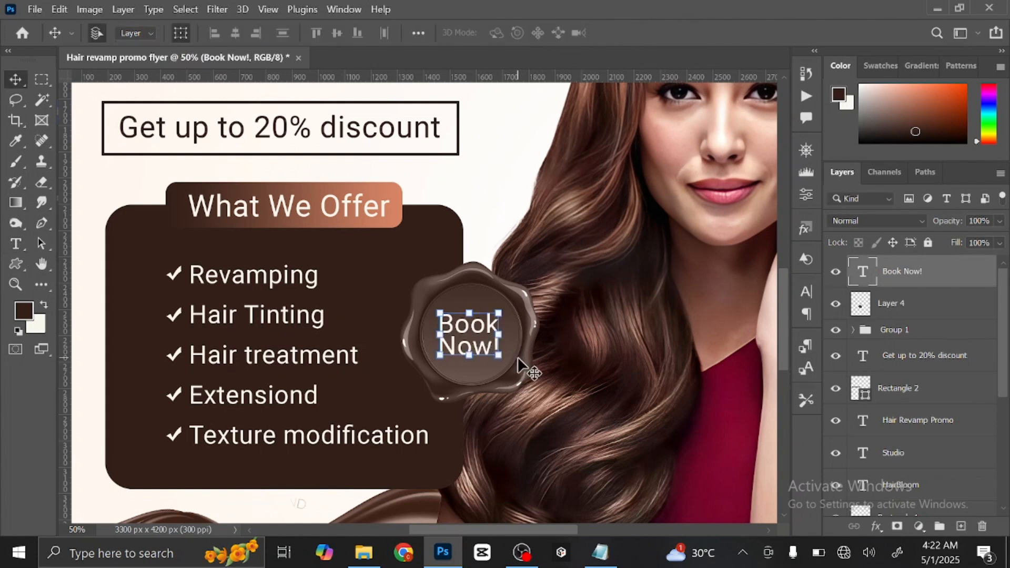
pyautogui.hotkey('ctrl', '0')
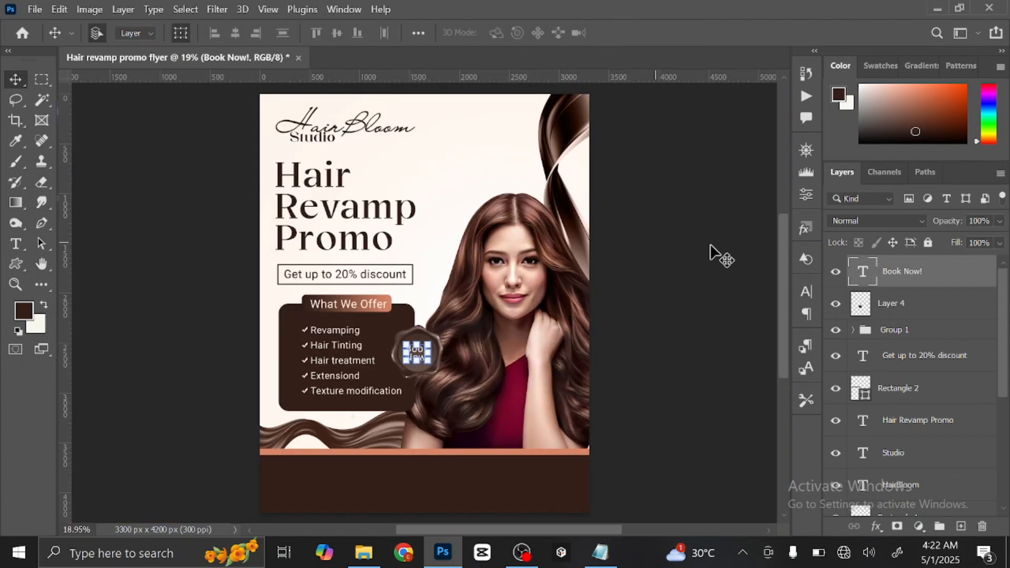
pyautogui.click(732, 249)
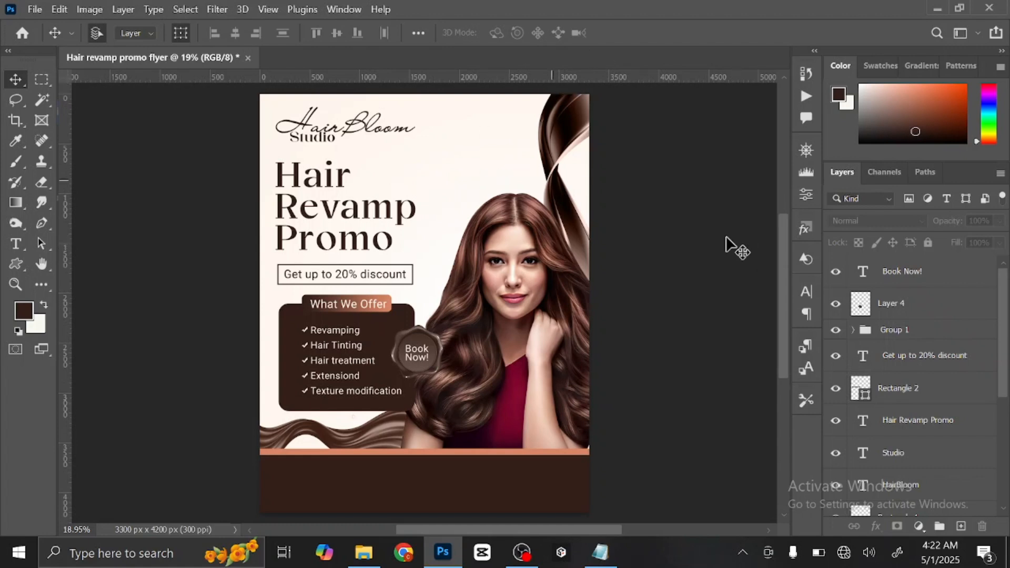
# On a new layer above "Book Now!", draw a rectangle about 634 × 786 px overlapping the page's top edge between logo and hair ribbon
pyautogui.click(948, 273)
pyautogui.click(962, 527)
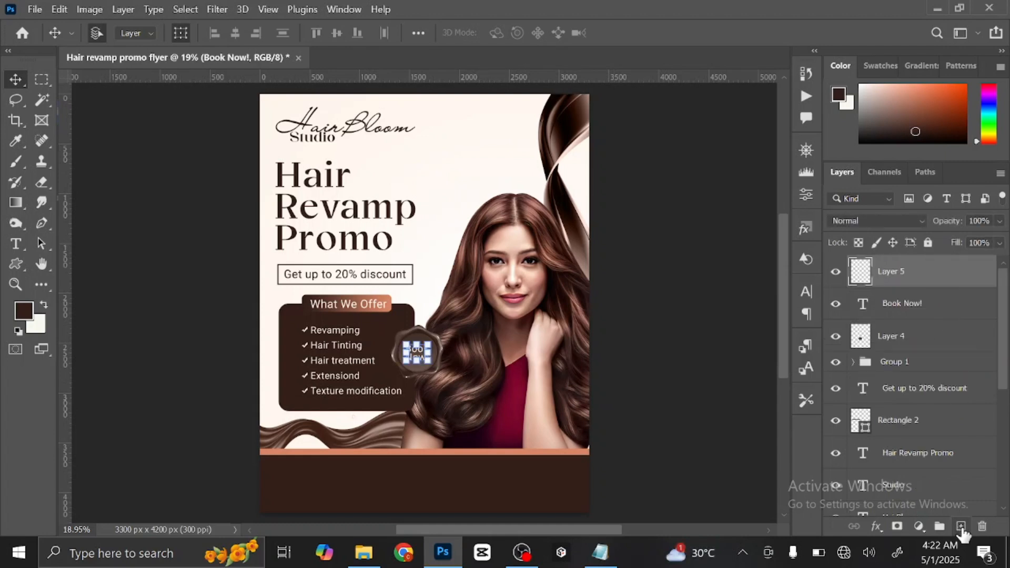
pyautogui.click(16, 265)
pyautogui.click(63, 265)
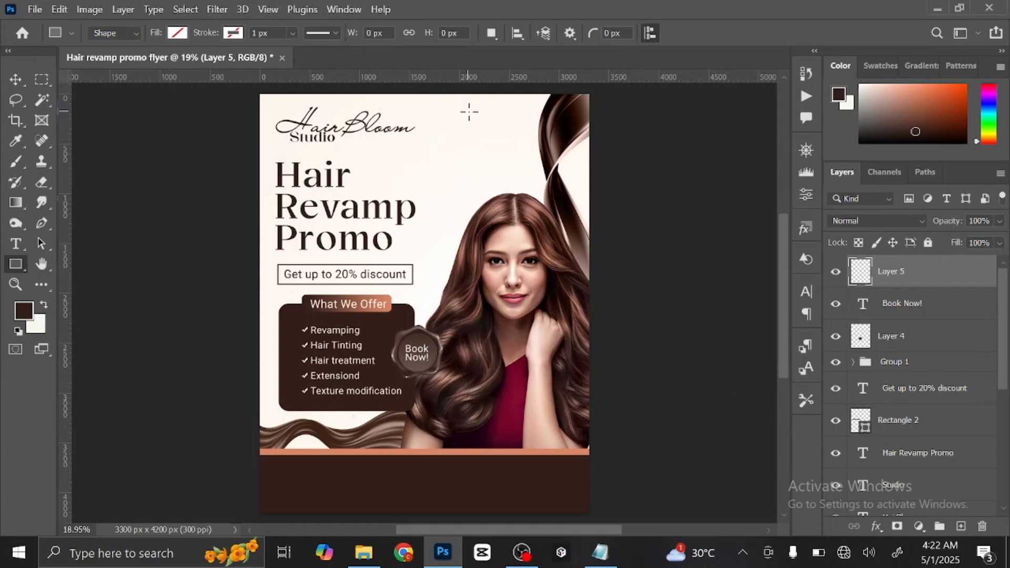
pyautogui.scroll(1, 529, 138)
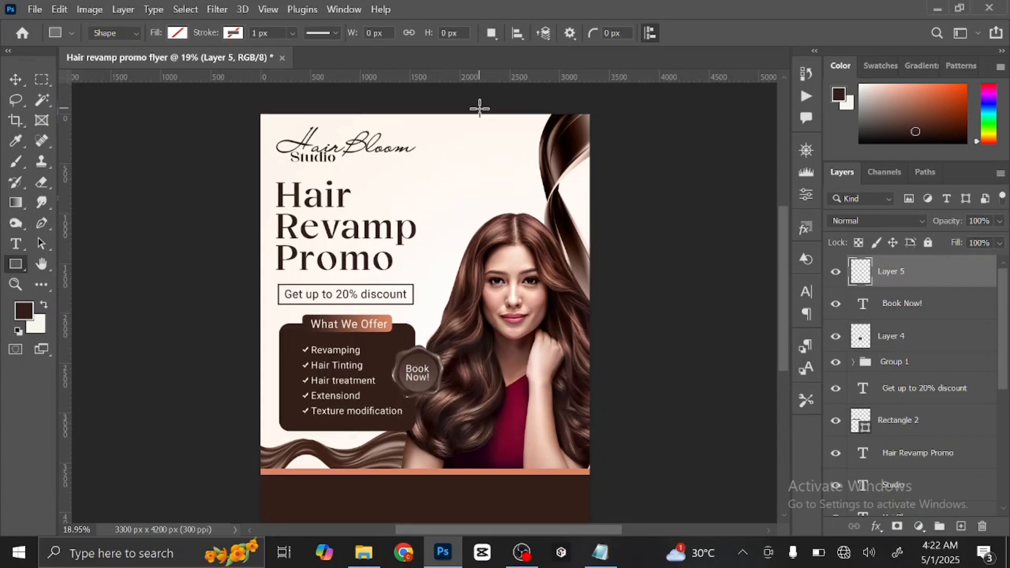
pyautogui.scroll(2, 479, 114)
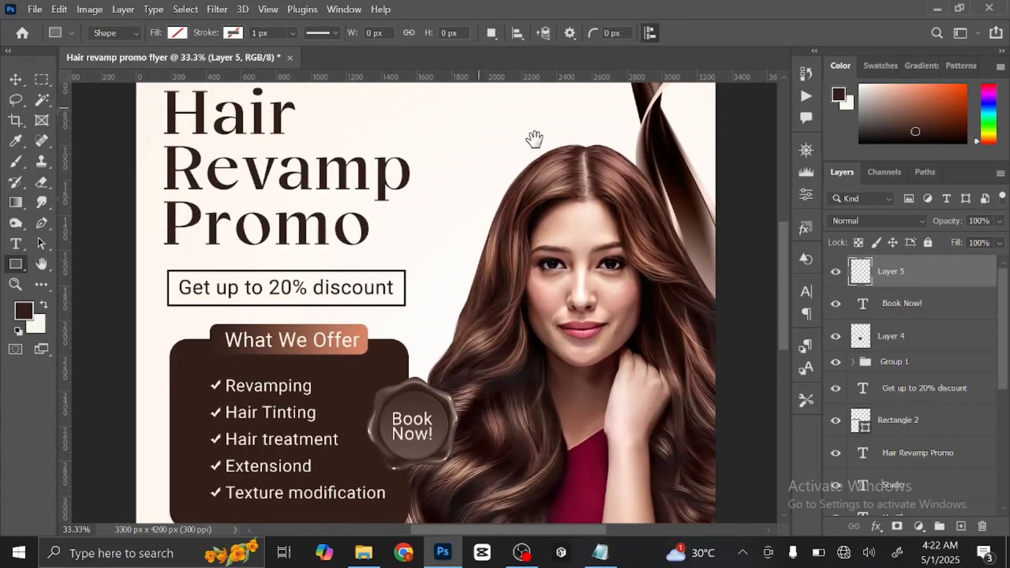
pyautogui.moveTo(535, 140); pyautogui.dragTo(490, 323)
pyautogui.moveTo(444, 135); pyautogui.dragTo(554, 280)
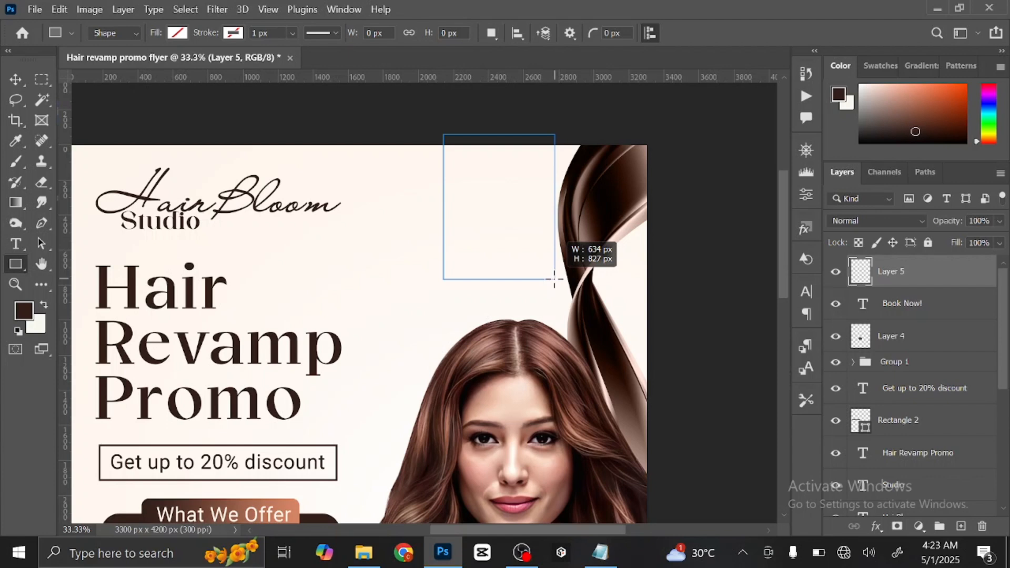
pyautogui.moveTo(554, 280); pyautogui.dragTo(555, 272)
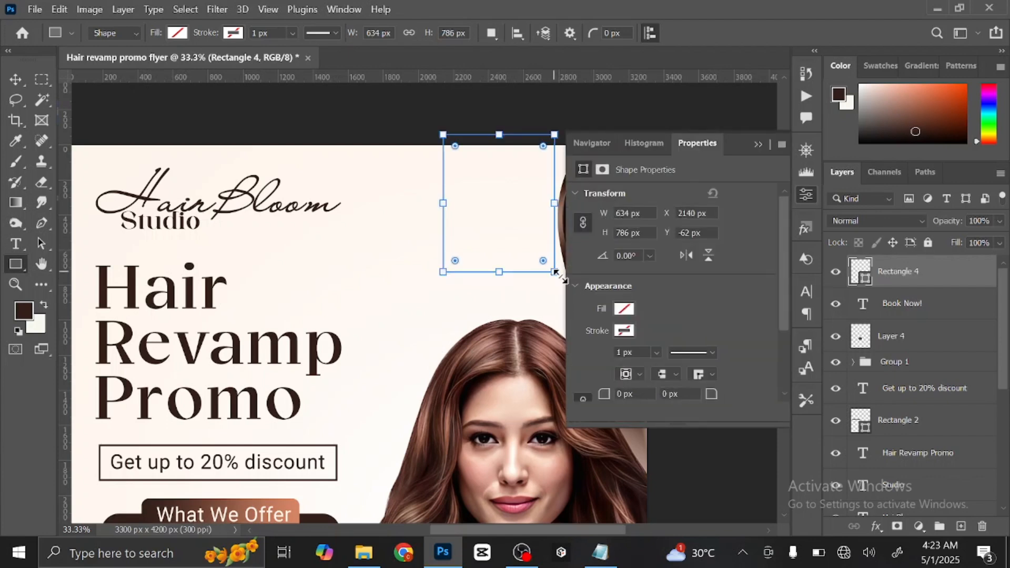
# Fill the new rectangle with the recently used dark brown
pyautogui.click(184, 34)
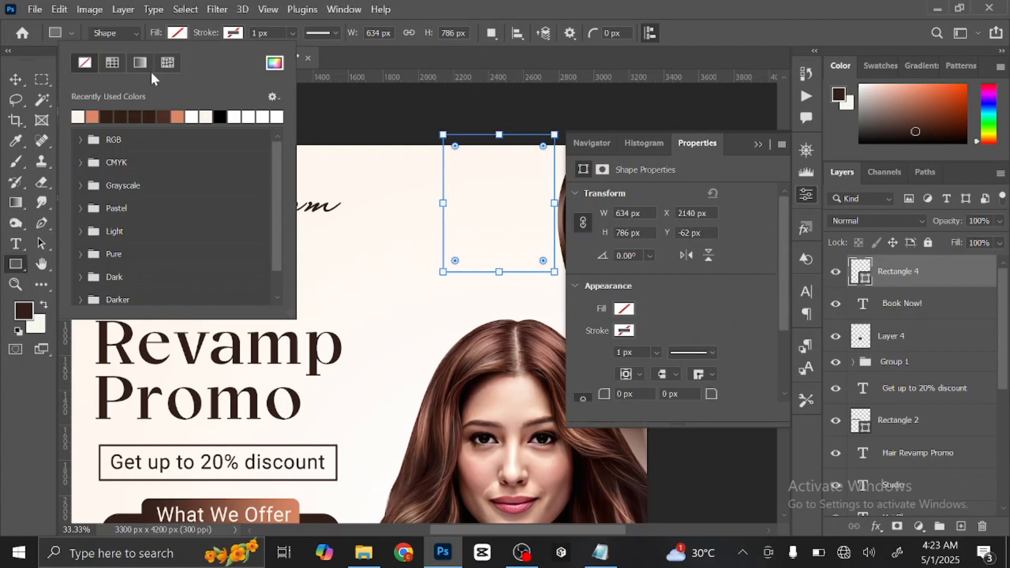
pyautogui.click(111, 116)
pyautogui.click(174, 36)
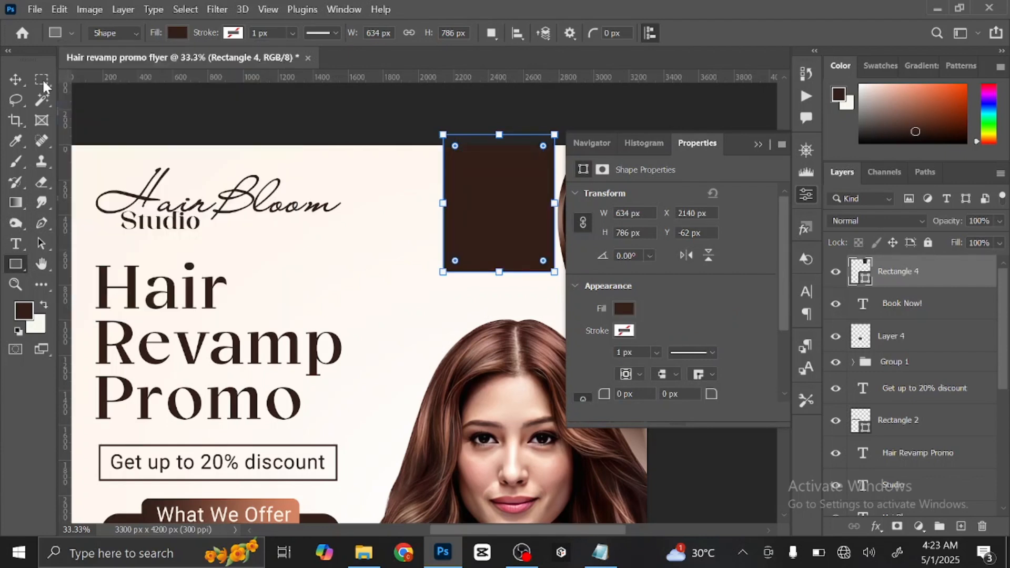
# Round the corners of the dark brown rectangle at the page's top edge and deselect it
pyautogui.click(17, 79)
pyautogui.click(758, 144)
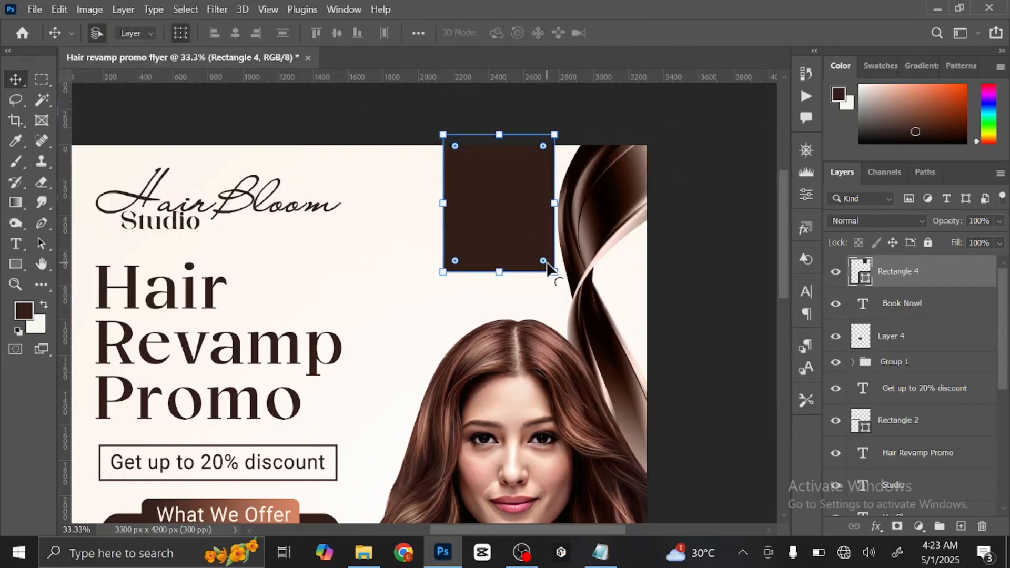
pyautogui.moveTo(544, 261); pyautogui.dragTo(514, 220)
pyautogui.click(712, 239)
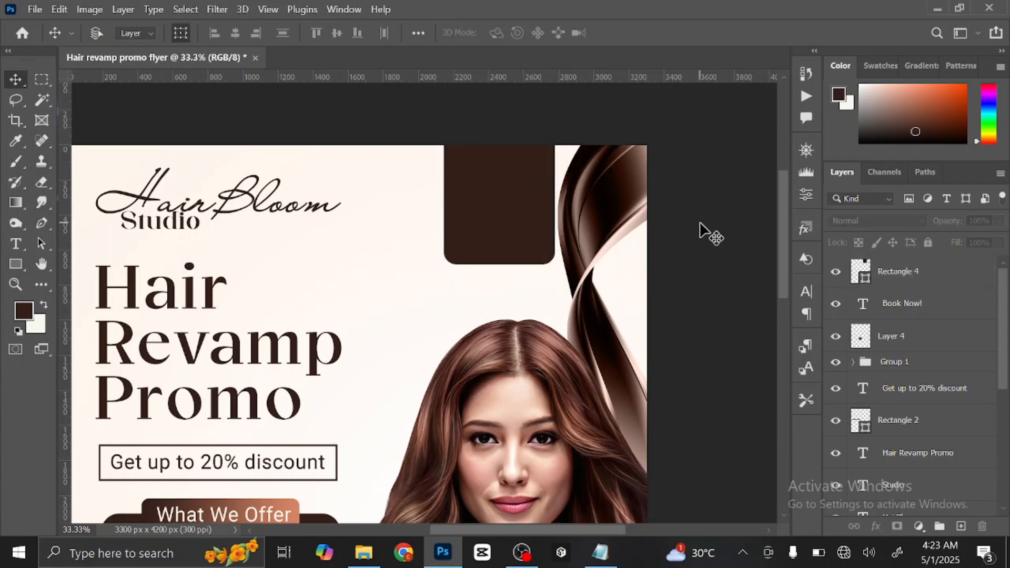
pyautogui.hotkey('ctrl', '0')
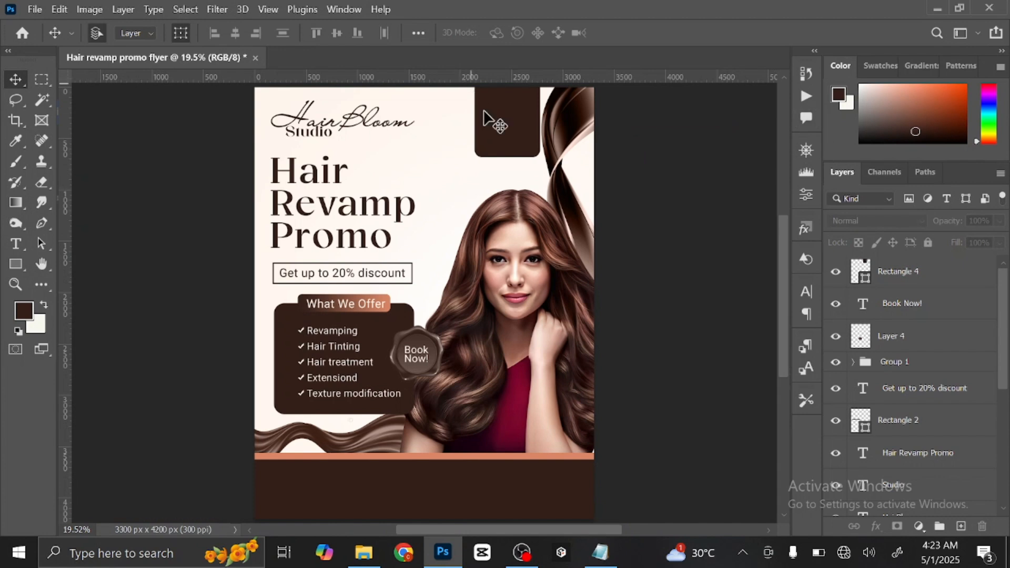
pyautogui.click(506, 121)
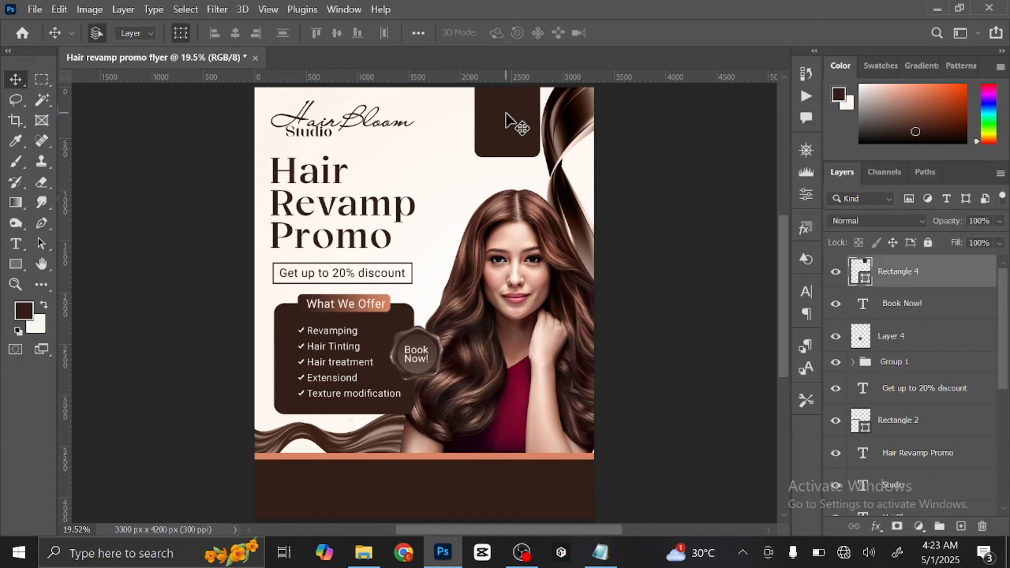
pyautogui.click(371, 325)
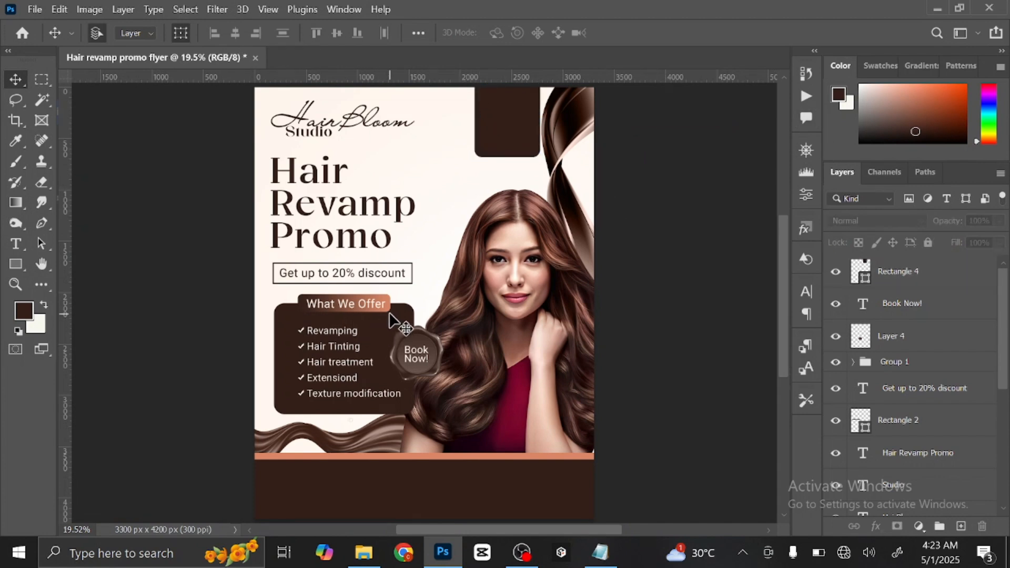
# Copy the layer style of the "What We Offer" label's rectangle and paste it onto the rounded tab at the page's top edge
pyautogui.click(387, 311)
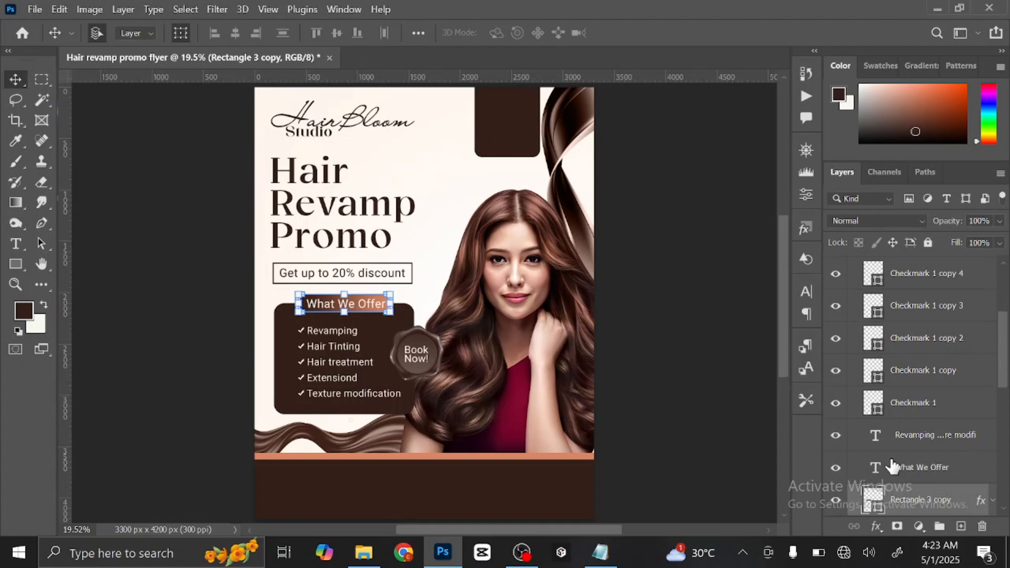
pyautogui.scroll(-3, 895, 463)
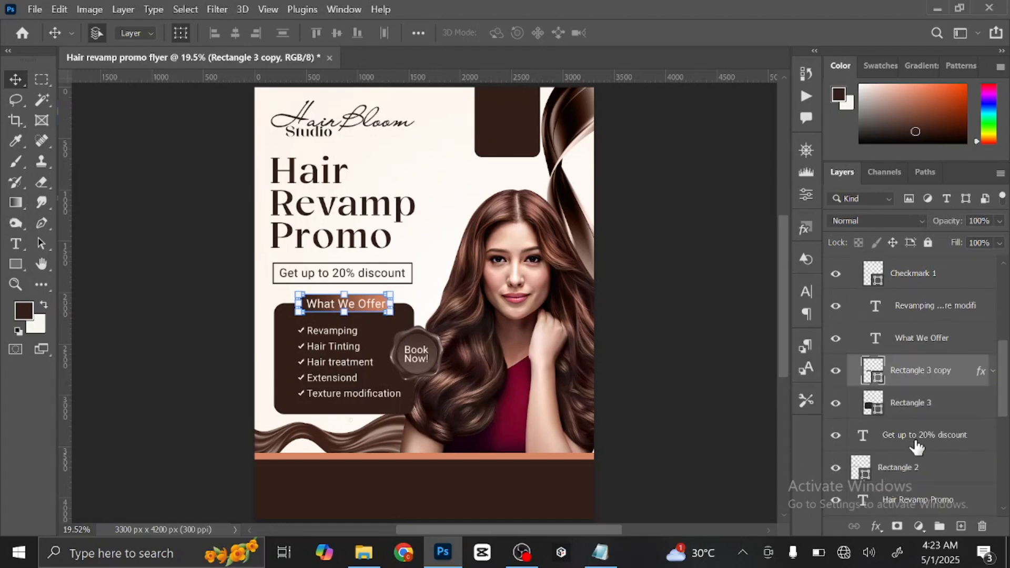
pyautogui.rightClick(961, 377)
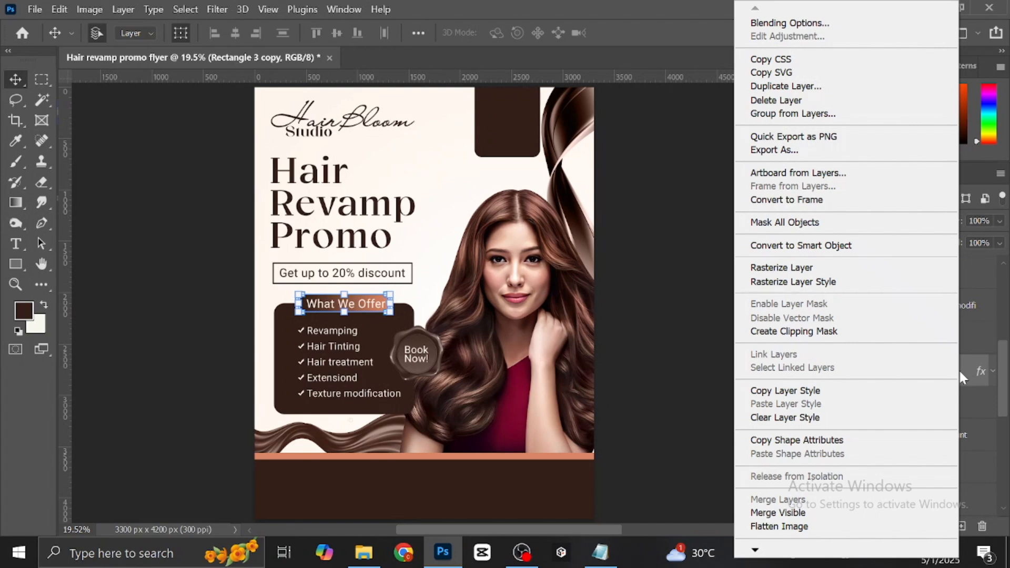
pyautogui.click(822, 391)
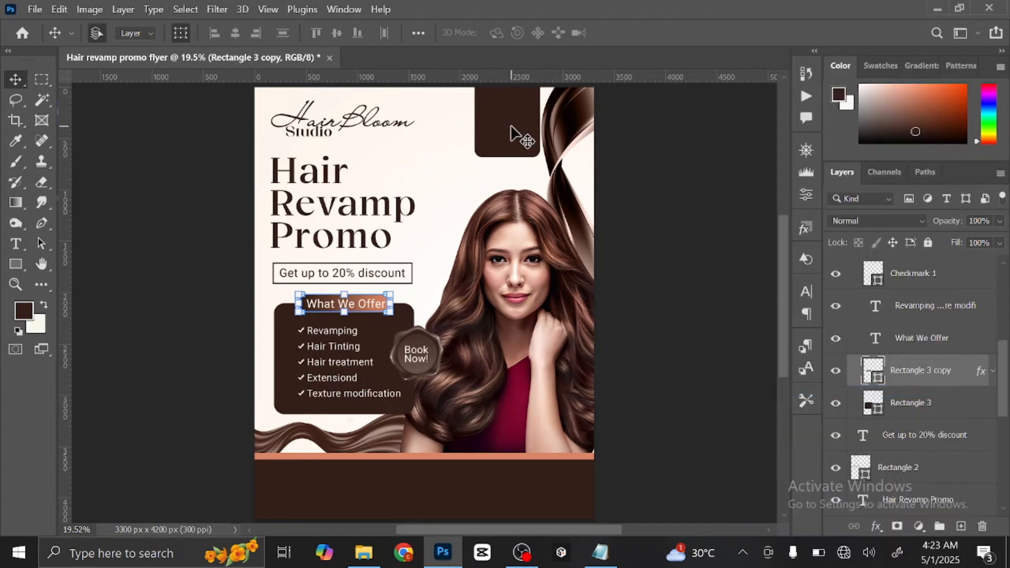
pyautogui.scroll(1, 967, 319)
pyautogui.scroll(5, 964, 313)
pyautogui.click(947, 280)
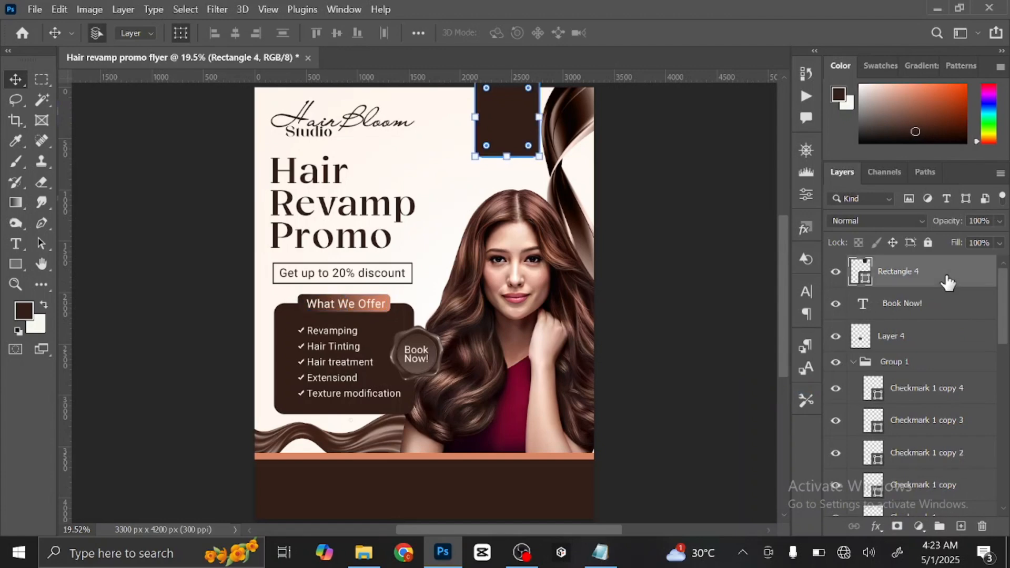
pyautogui.rightClick(946, 274)
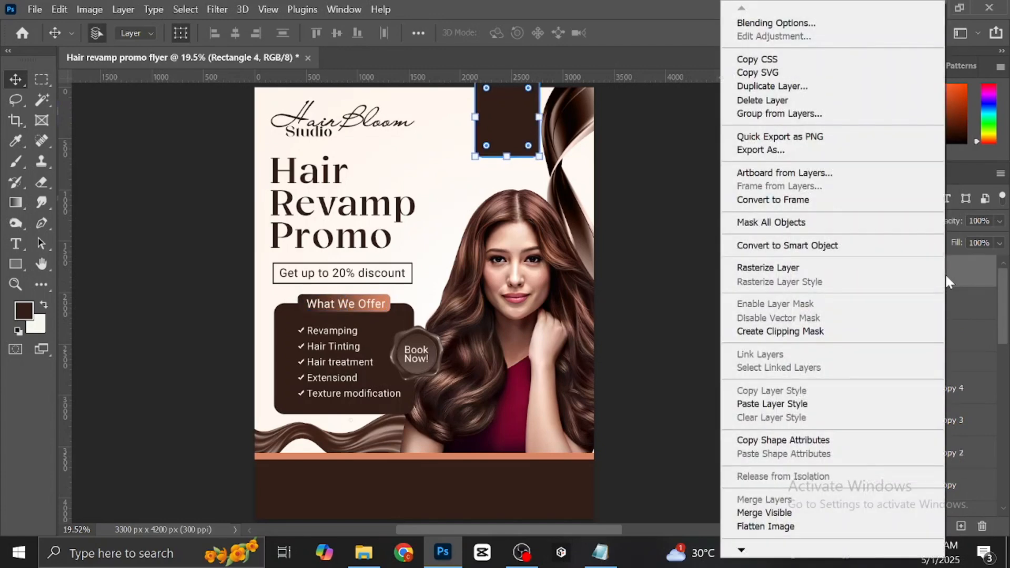
pyautogui.click(798, 405)
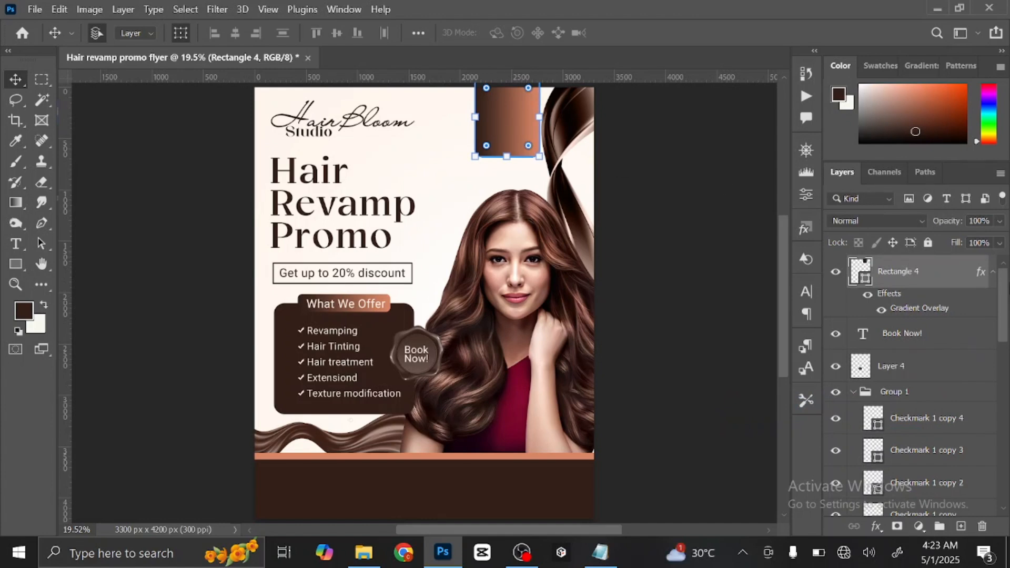
# Set the tab's Gradient Overlay angle to 90°, apply it and collapse the layer's effects list
pyautogui.doubleClick(911, 311)
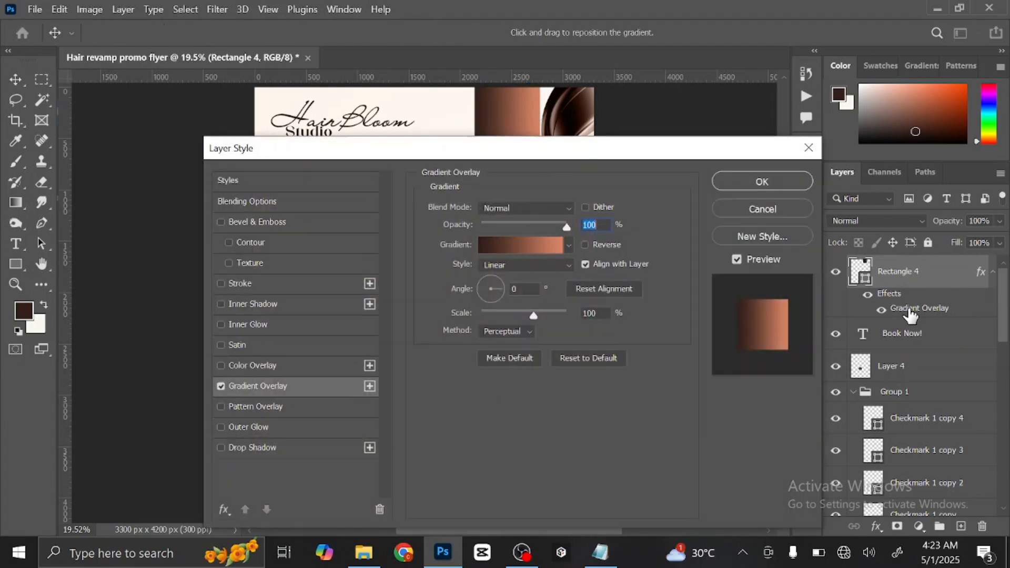
pyautogui.moveTo(576, 150); pyautogui.dragTo(936, 92)
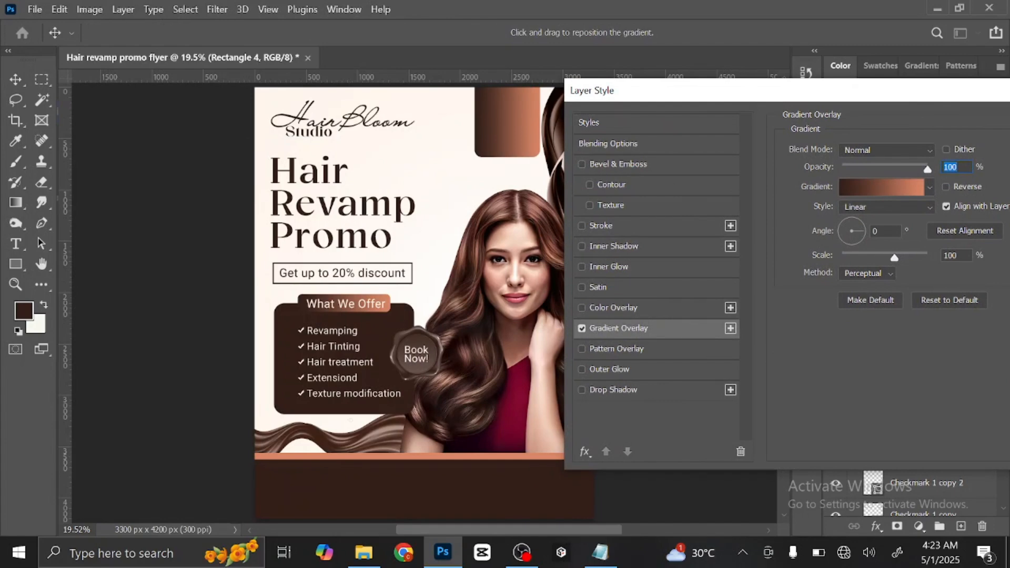
pyautogui.press('Tab')
pyautogui.write('90')
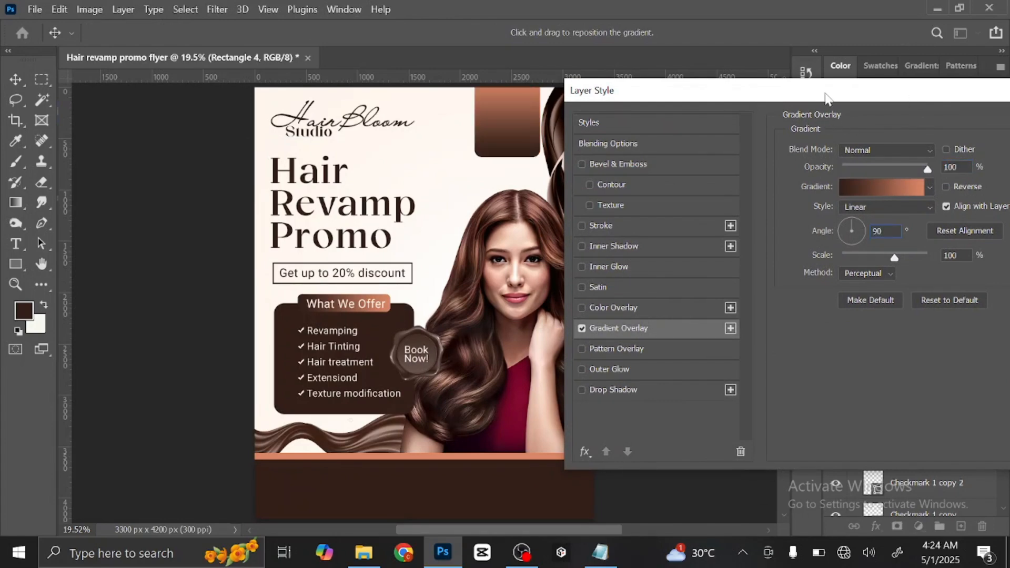
pyautogui.moveTo(828, 98); pyautogui.dragTo(681, 178)
pyautogui.click(886, 195)
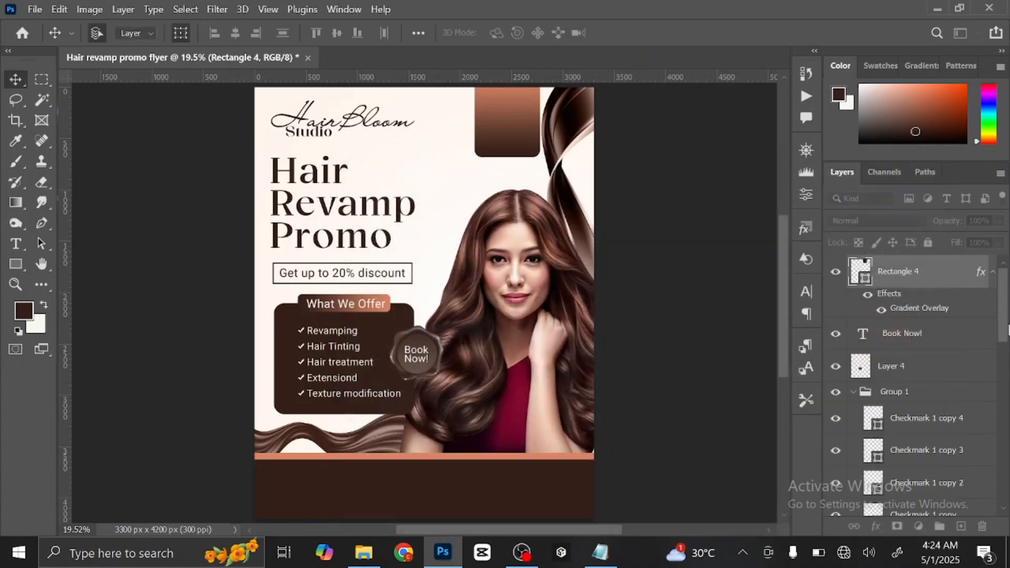
pyautogui.click(993, 272)
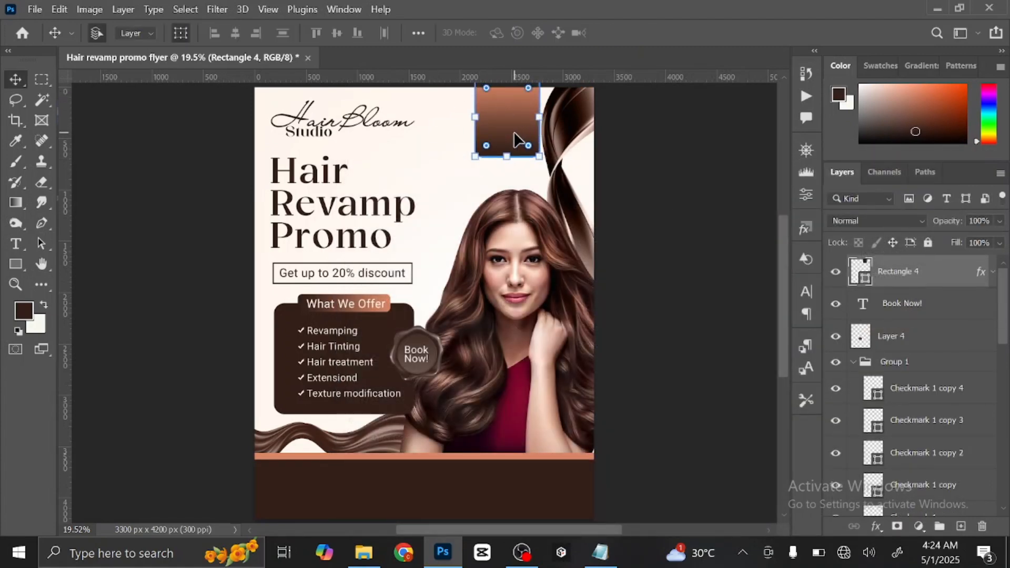
# Add a new layer above the tab, then switch to Notepad and copy the two-line text "Premium Quality"
pyautogui.click(962, 527)
pyautogui.click(602, 552)
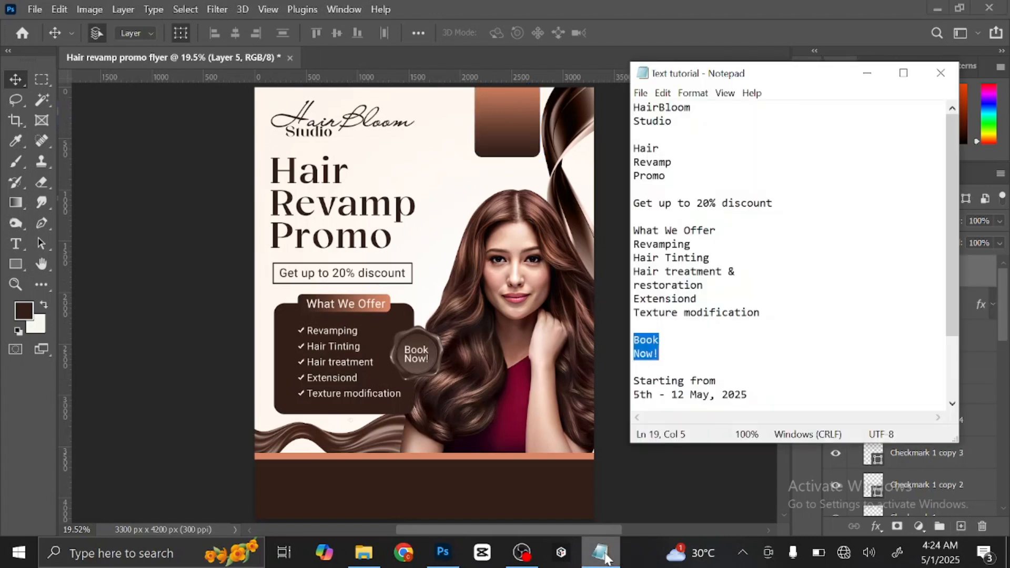
pyautogui.moveTo(634, 381); pyautogui.dragTo(665, 381)
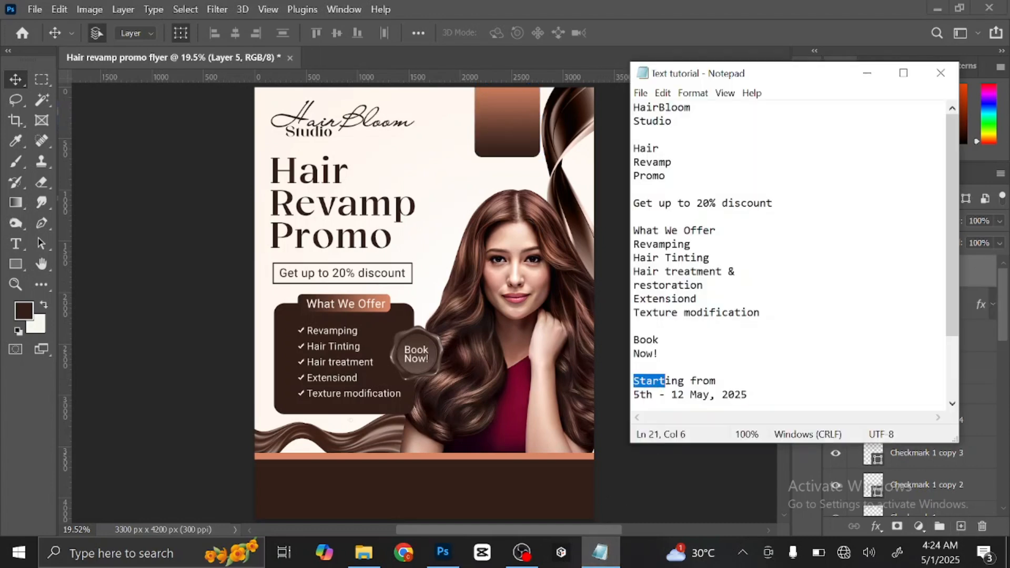
pyautogui.click(659, 339)
pyautogui.scroll(-2, 790, 253)
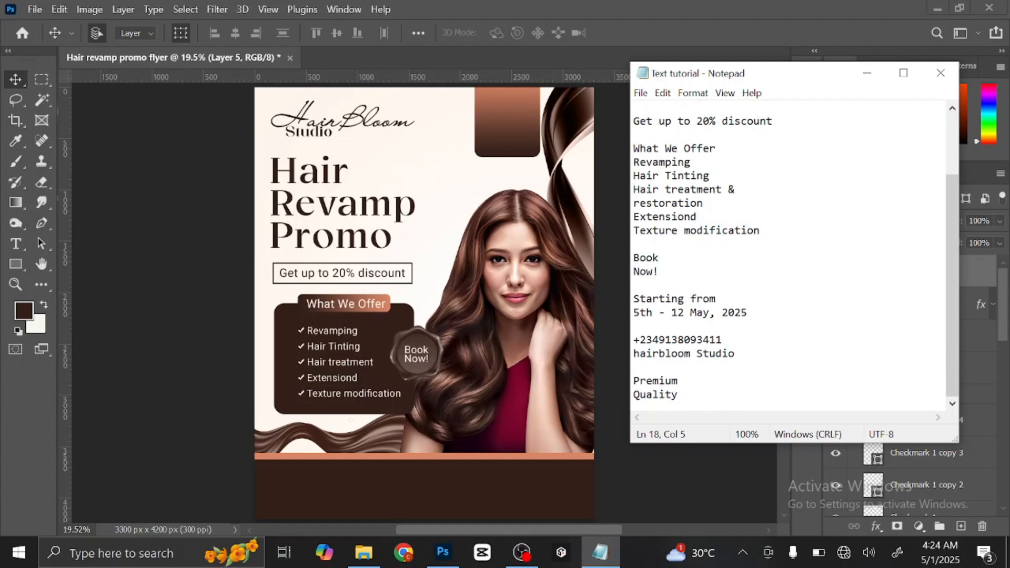
pyautogui.moveTo(633, 380); pyautogui.dragTo(678, 395)
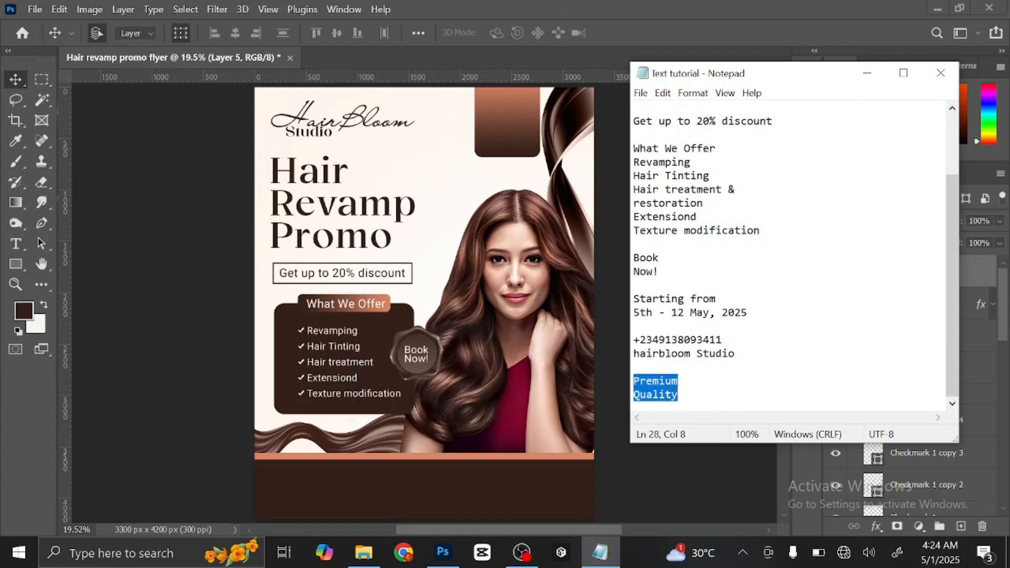
pyautogui.rightClick(664, 167)
pyautogui.click(533, 210)
# Insert horizontal text "Premium Quality" on two lines over the gradient tab at the page's top edge
pyautogui.click(14, 246)
pyautogui.rightClick(15, 246)
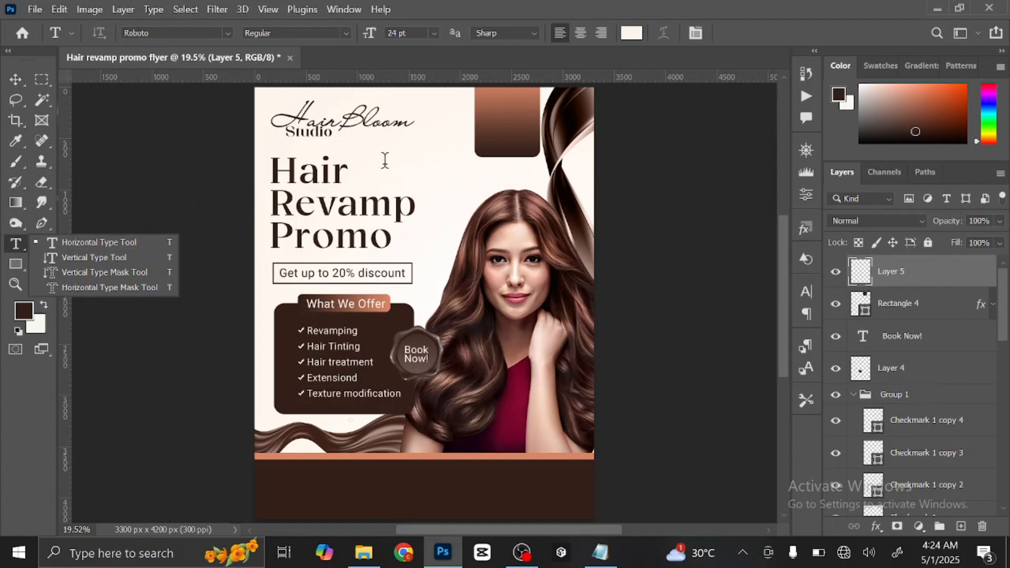
pyautogui.click(495, 126)
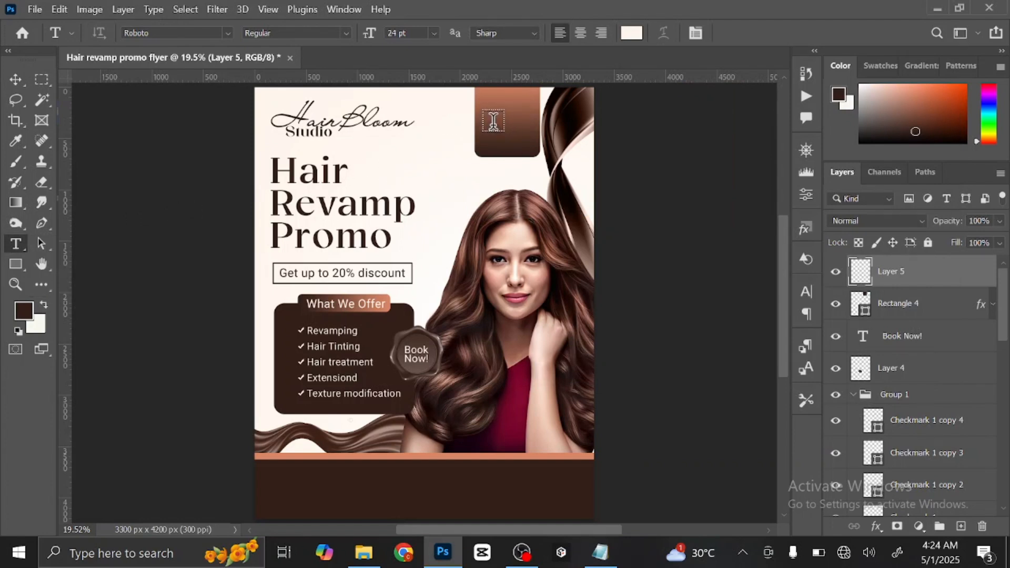
pyautogui.click(493, 123)
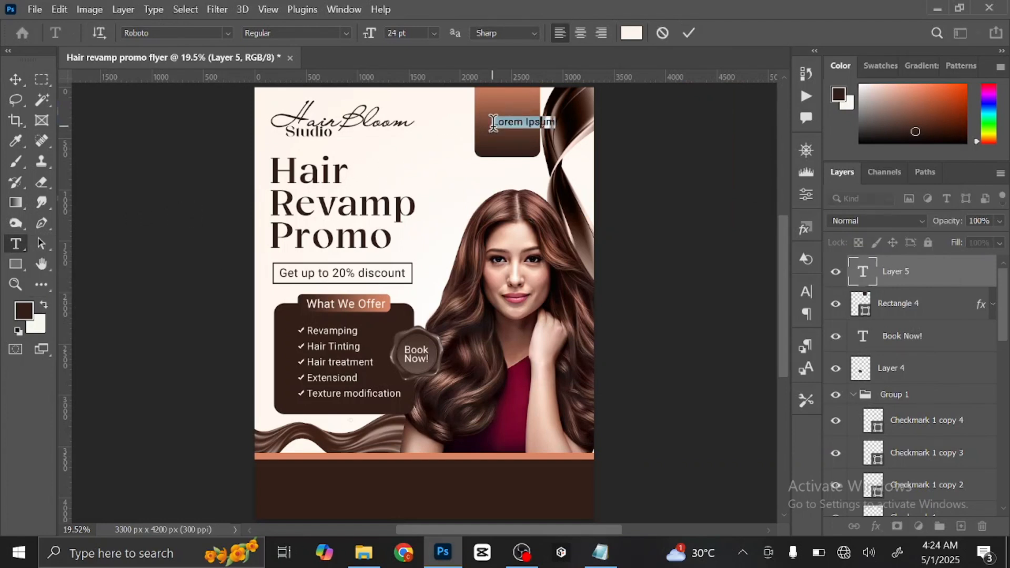
pyautogui.write('Premium')
pyautogui.press('Return')
pyautogui.write('Quality')
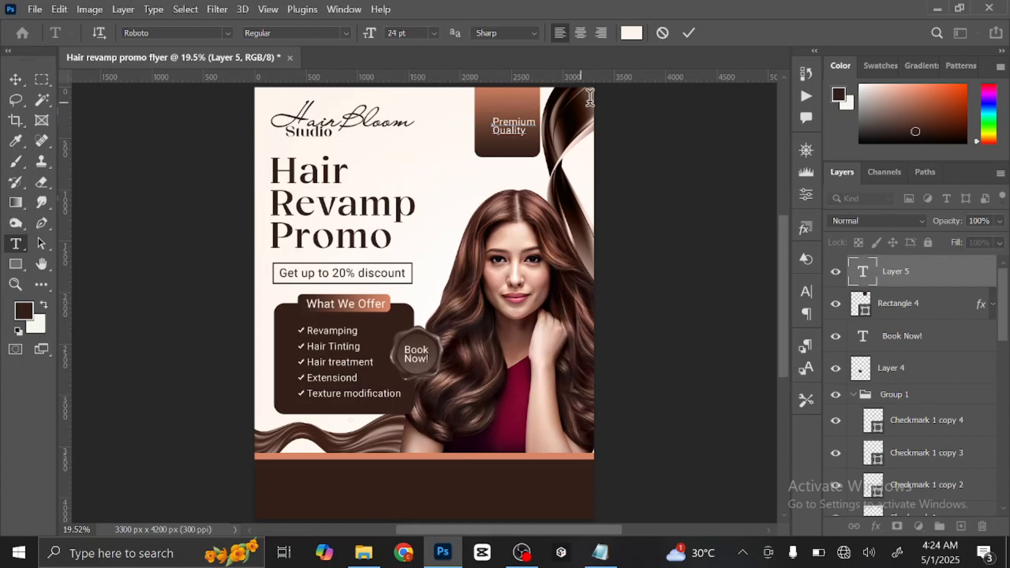
# Centre-align both lines of the "Premium Quality" text and commit it
pyautogui.click(531, 129)
pyautogui.hotkey('ctrl', 'a')
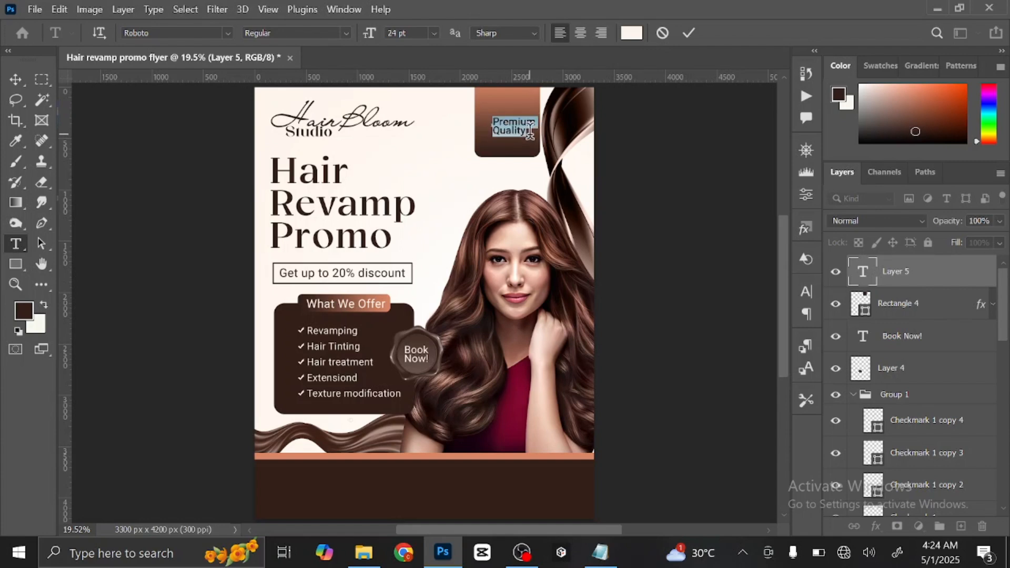
pyautogui.click(580, 33)
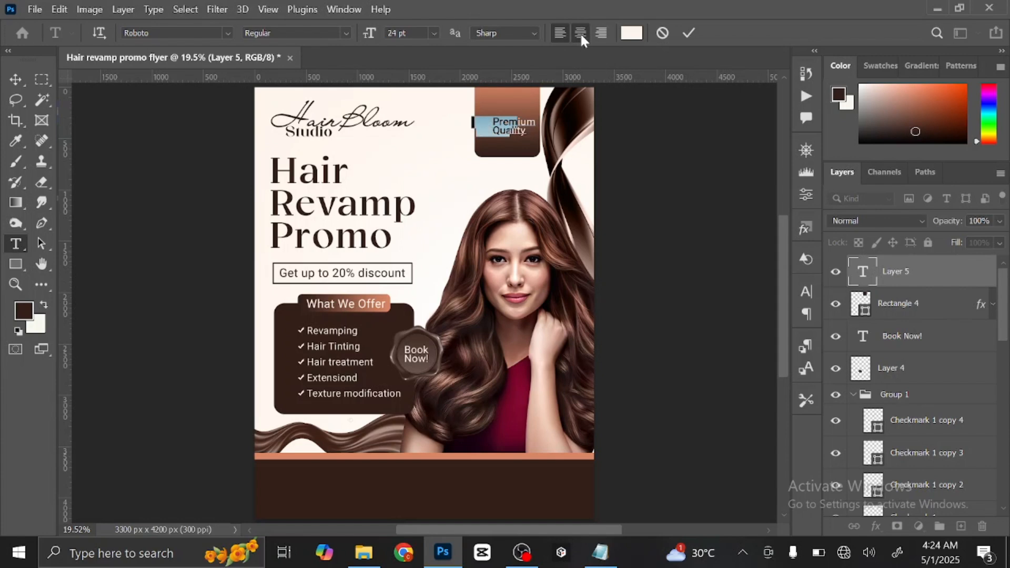
pyautogui.click(13, 77)
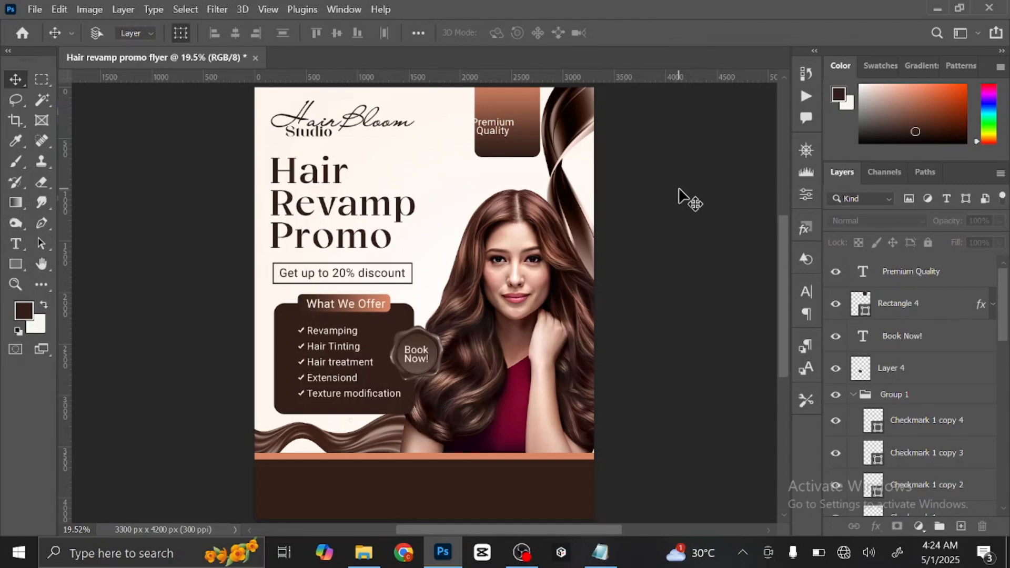
# Move the "Premium Quality" text onto the gradient tab and scale it up to about 116%
pyautogui.hotkey('ctrl', '+')
pyautogui.hotkey('ctrl', '+')
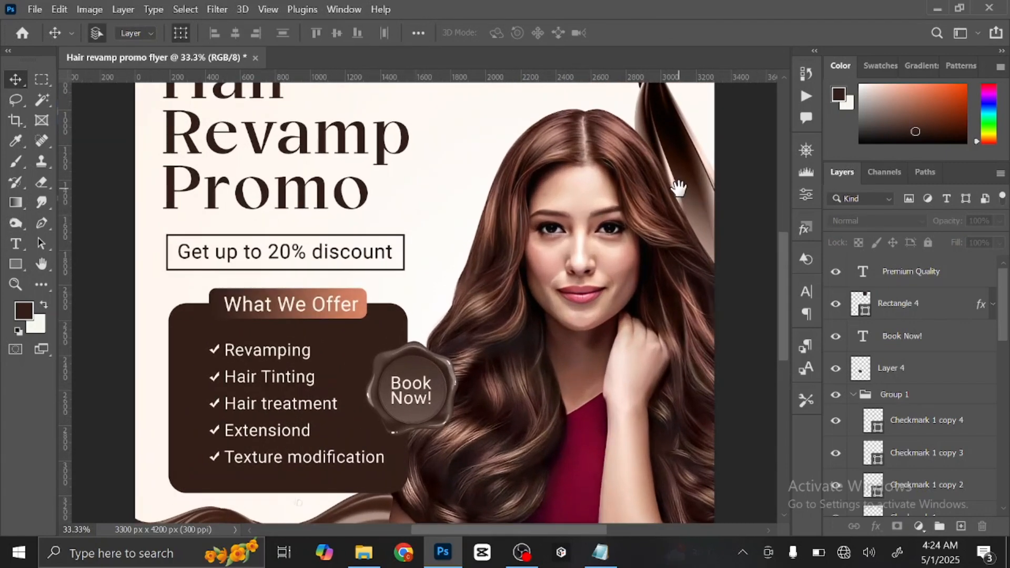
pyautogui.moveTo(679, 189); pyautogui.dragTo(600, 391)
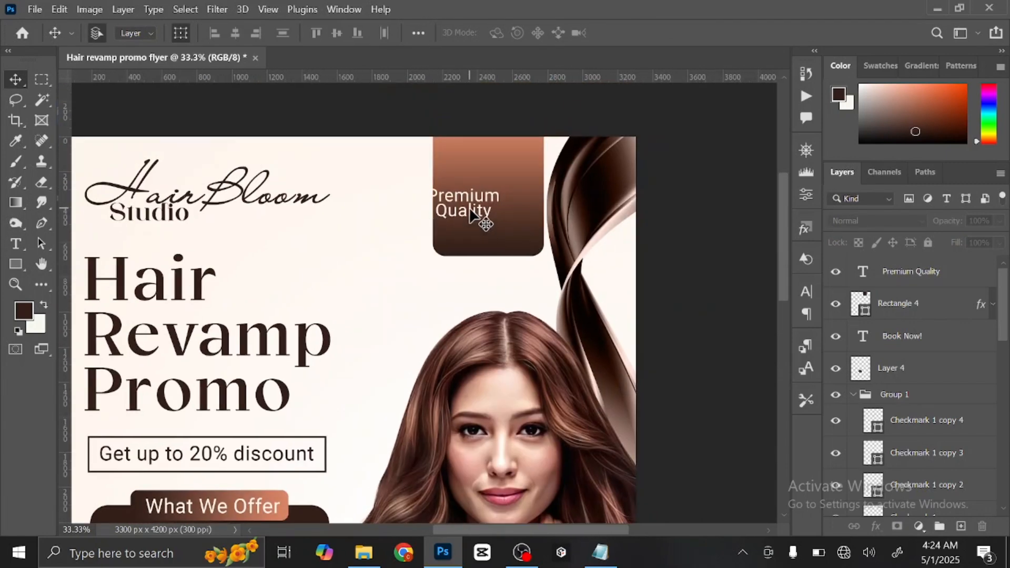
pyautogui.moveTo(469, 207); pyautogui.dragTo(501, 213)
pyautogui.click(539, 237)
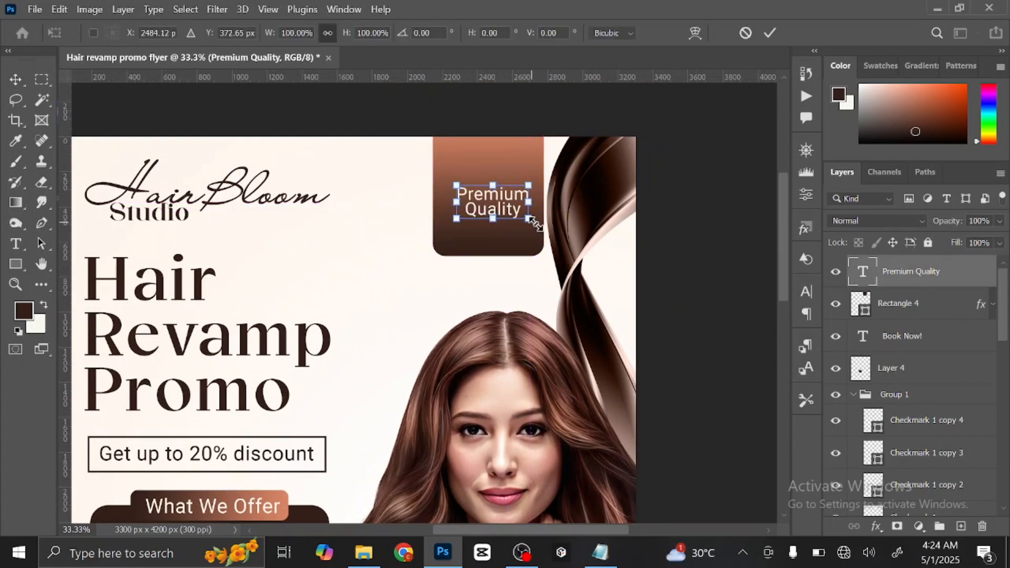
pyautogui.moveTo(529, 218); pyautogui.dragTo(536, 225)
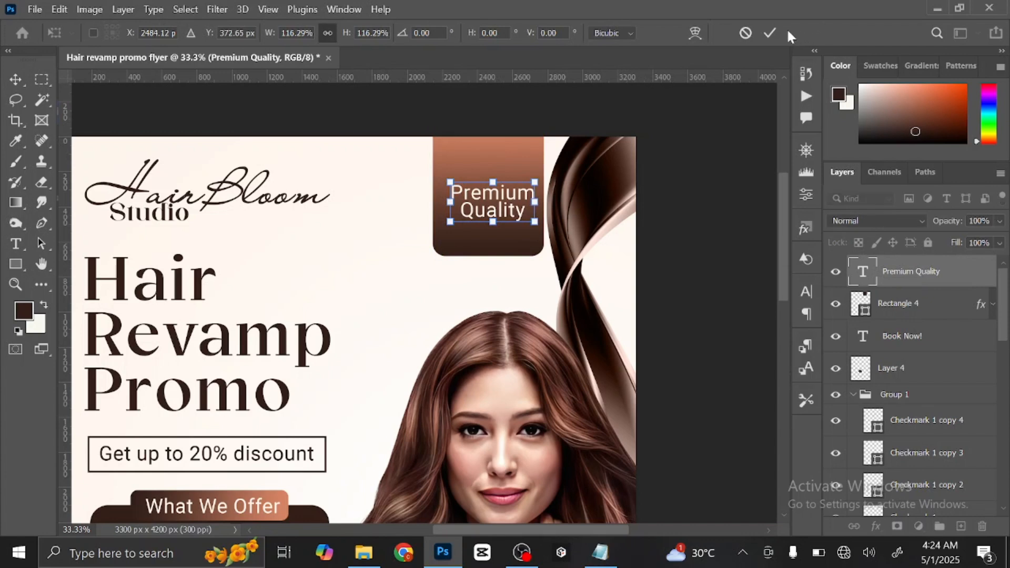
pyautogui.click(771, 33)
# Nudge the "Premium Quality" text slightly left and up to centre it on the tab, and deselect it
pyautogui.press('Left')
pyautogui.press('Left')
pyautogui.press('Left')
pyautogui.press('Left')
pyautogui.press('Left')
pyautogui.press('Left')
pyautogui.press('Left')
pyautogui.press('Left')
pyautogui.press('Left')
pyautogui.press('Left')
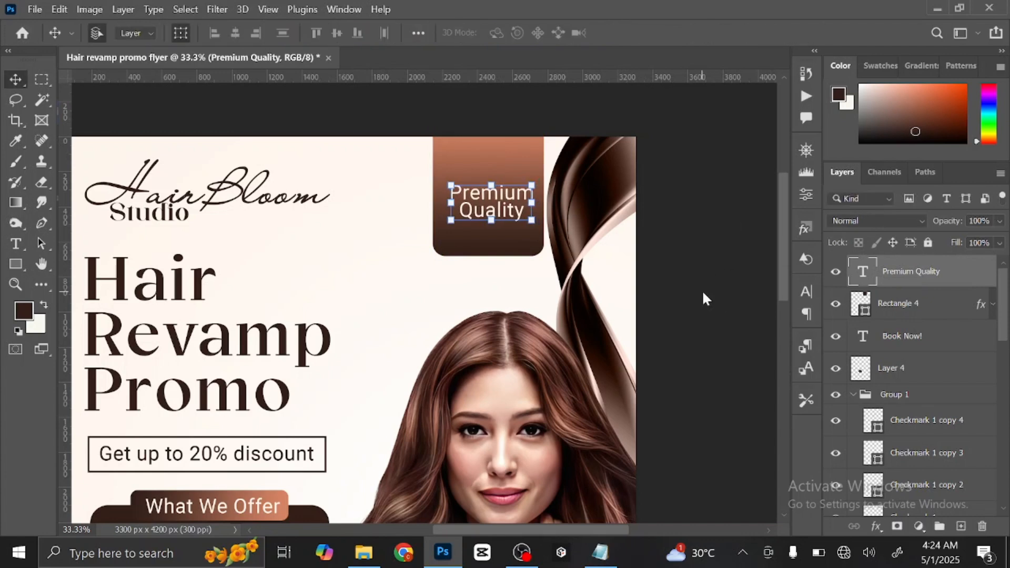
pyautogui.press('Up')
pyautogui.press('Up')
pyautogui.press('Up')
pyautogui.press('Up')
pyautogui.press('Up')
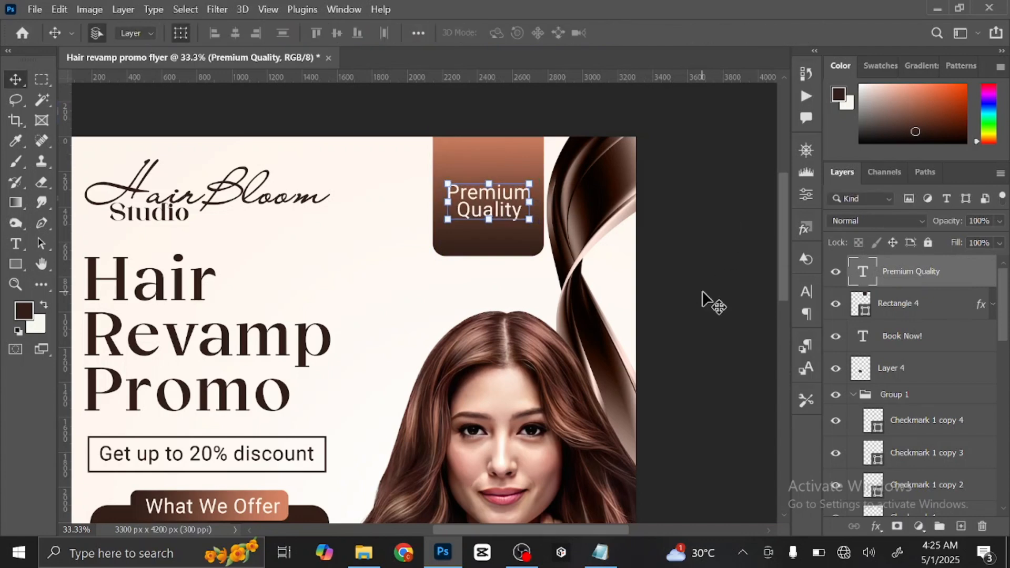
pyautogui.click(703, 291)
pyautogui.hotkey('ctrl', '0')
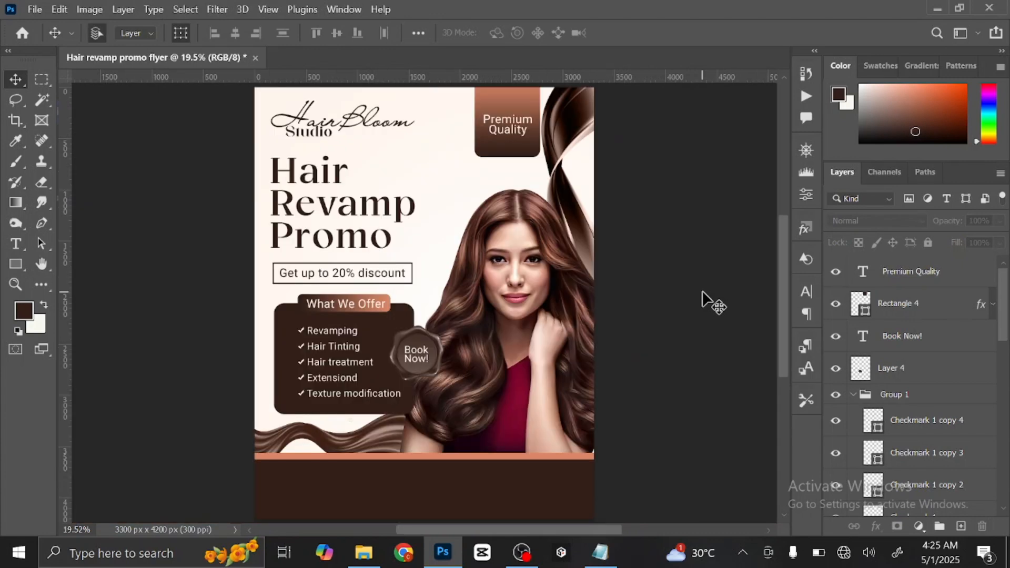
# Paste the copied gradient layer style onto the "Hair Revamp Promo" headline
pyautogui.click(328, 214)
pyautogui.scroll(-3, 893, 466)
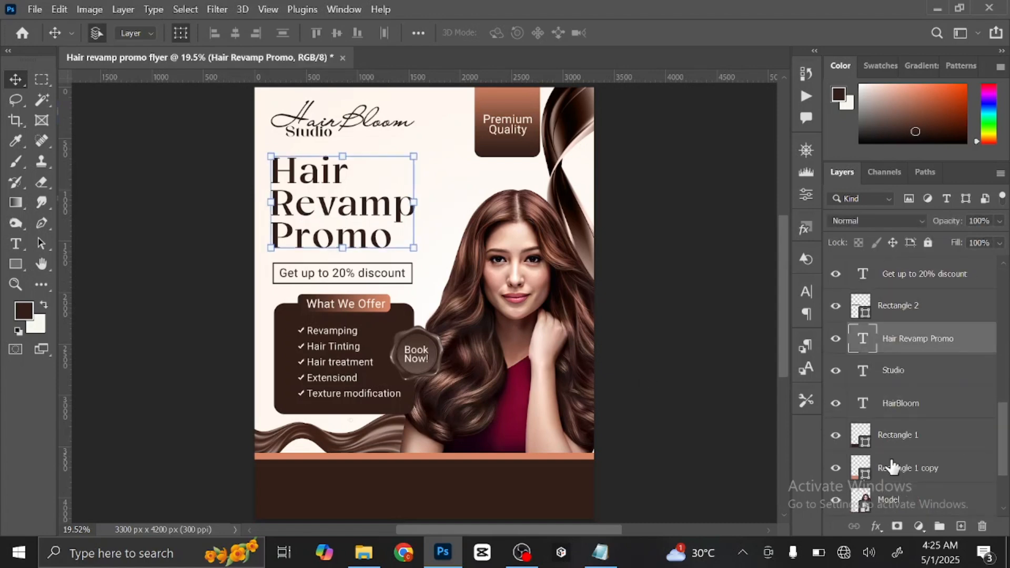
pyautogui.scroll(-1, 892, 466)
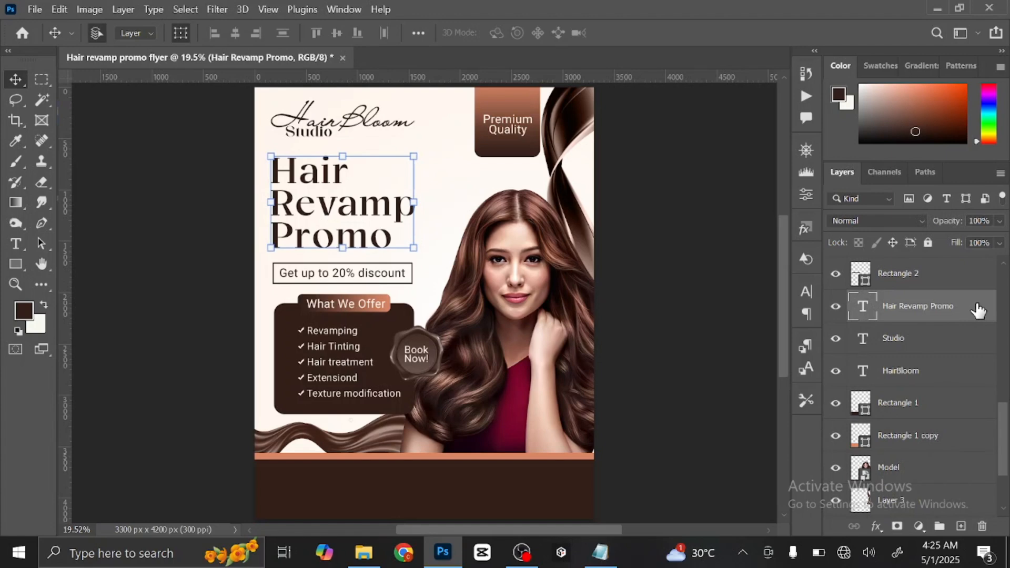
pyautogui.rightClick(978, 310)
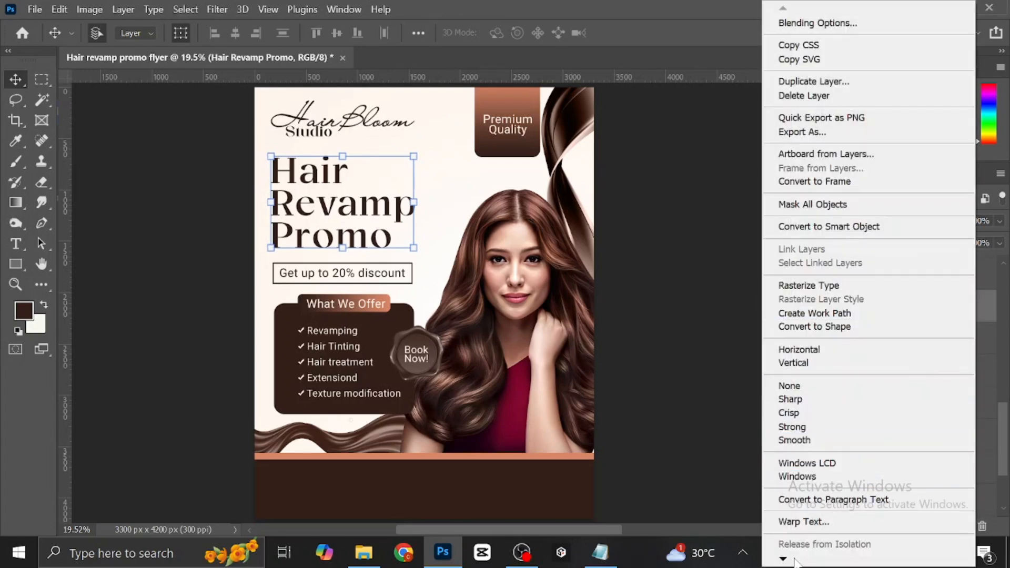
pyautogui.moveTo(784, 559)
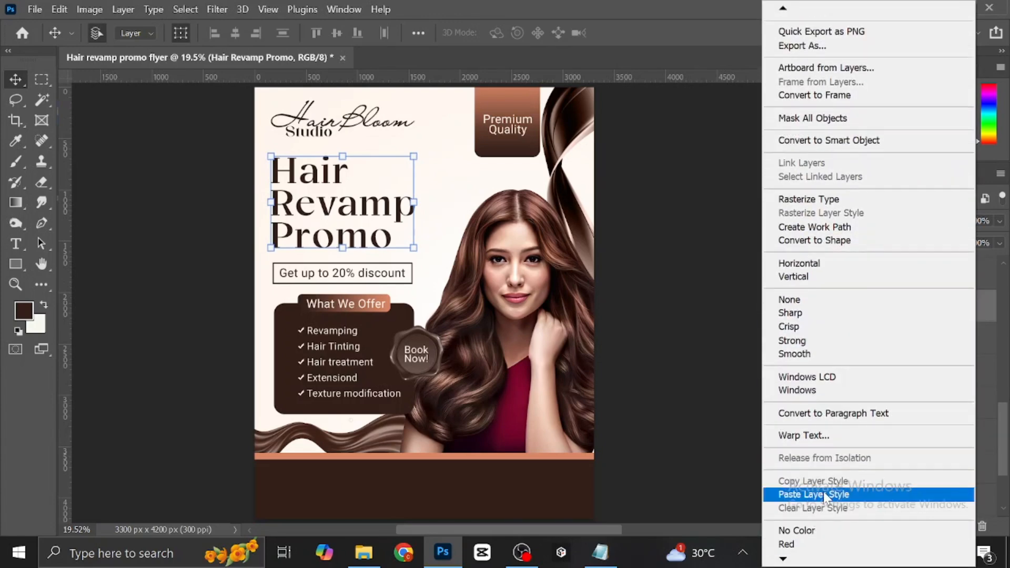
pyautogui.click(826, 497)
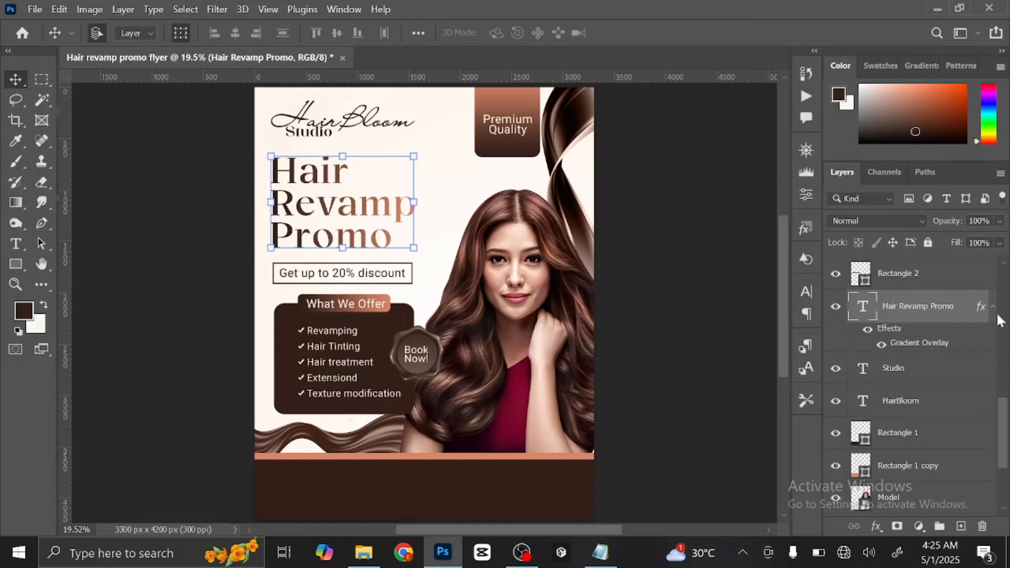
# Move the middle stop of the "Hair Revamp Promo" headline's gradient overlay to 50% and colour it the gradient's orange
pyautogui.doubleClick(913, 346)
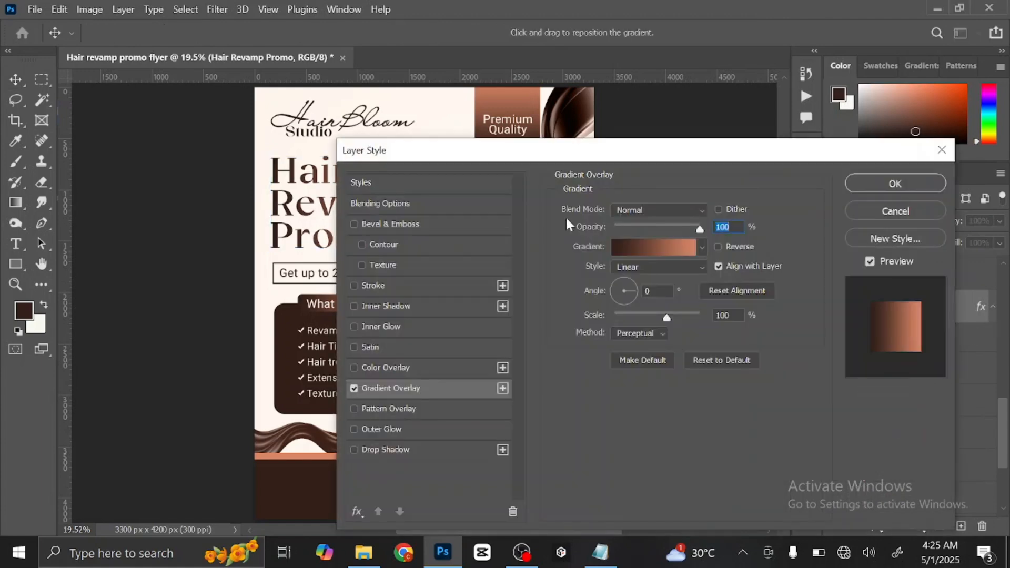
pyautogui.moveTo(522, 157); pyautogui.dragTo(679, 109)
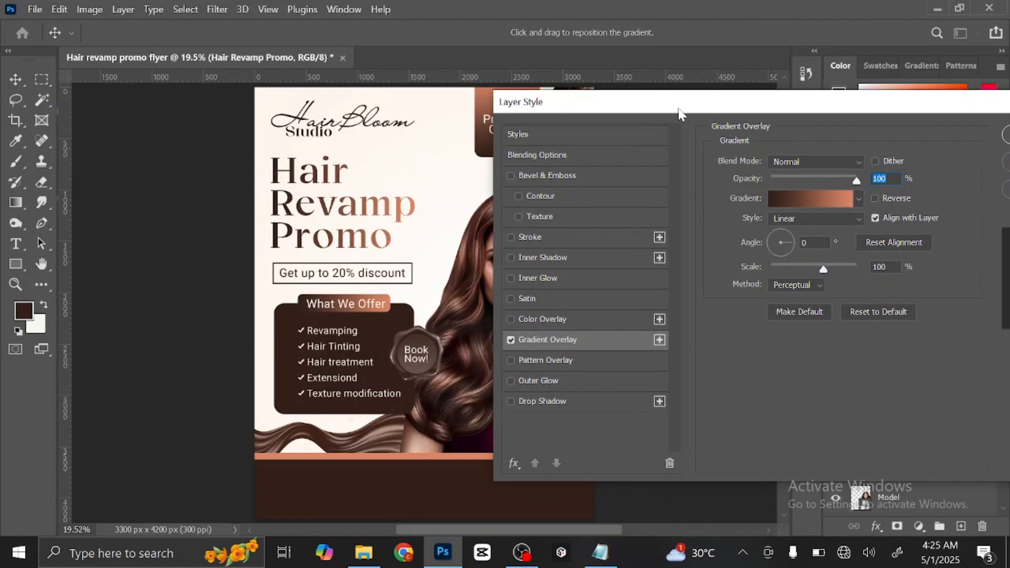
pyautogui.click(806, 200)
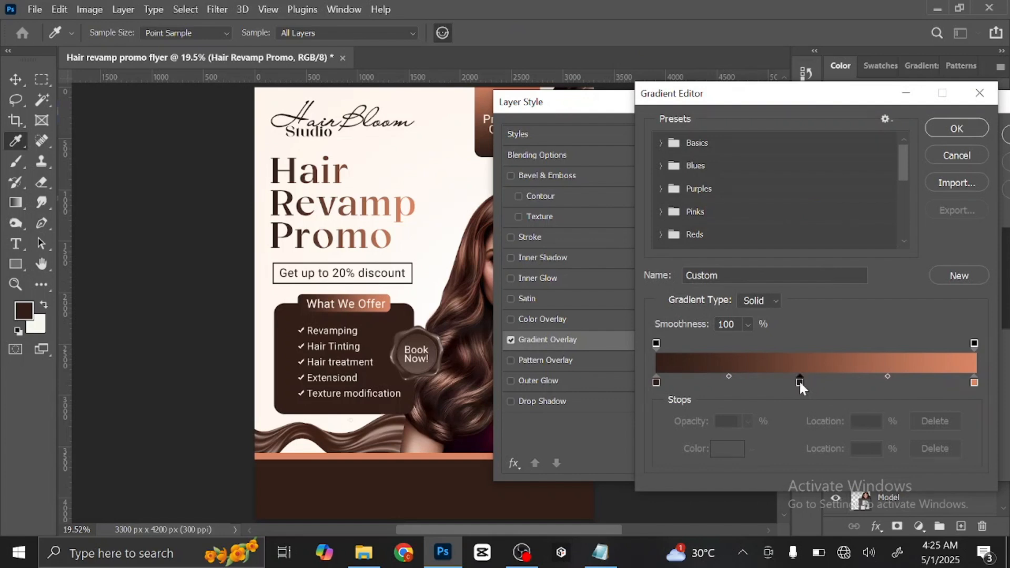
pyautogui.moveTo(800, 383); pyautogui.dragTo(807, 382)
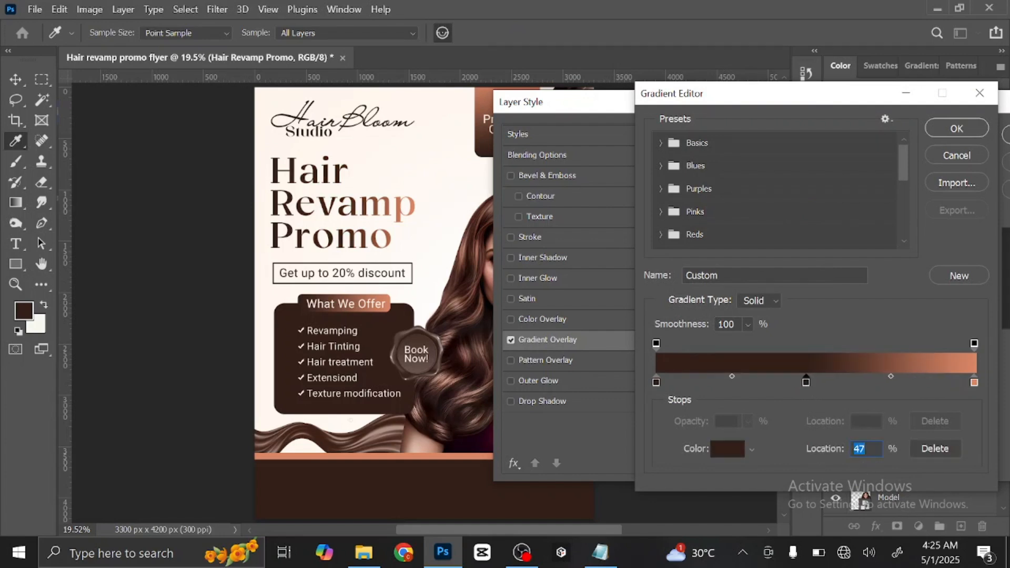
pyautogui.write('50')
pyautogui.click(972, 361)
# Colour the gradient's end stop at 100% the same dark brown as its start, apply the overlay, collapse the layer's effects and deselect it
pyautogui.click(974, 379)
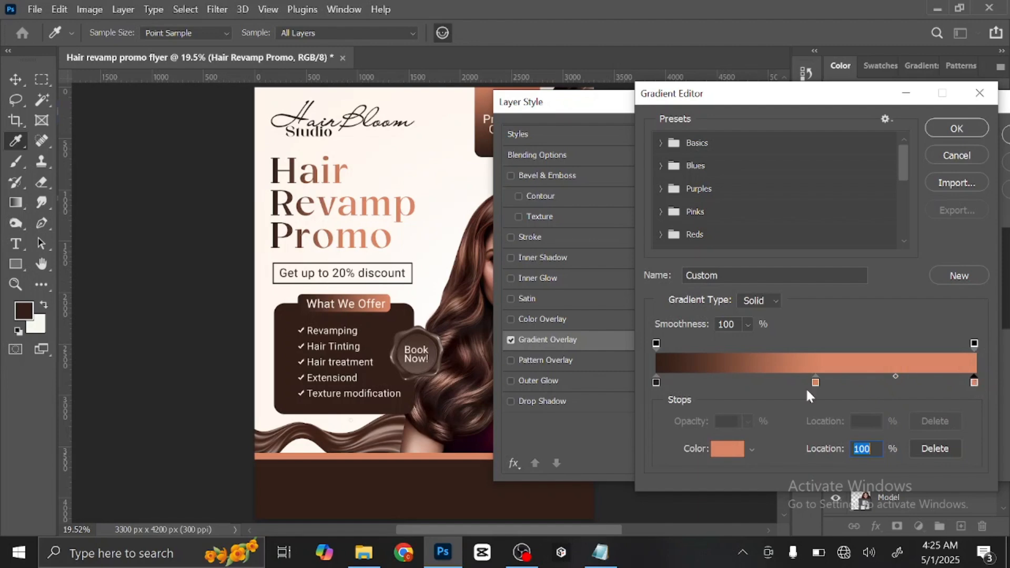
pyautogui.click(662, 361)
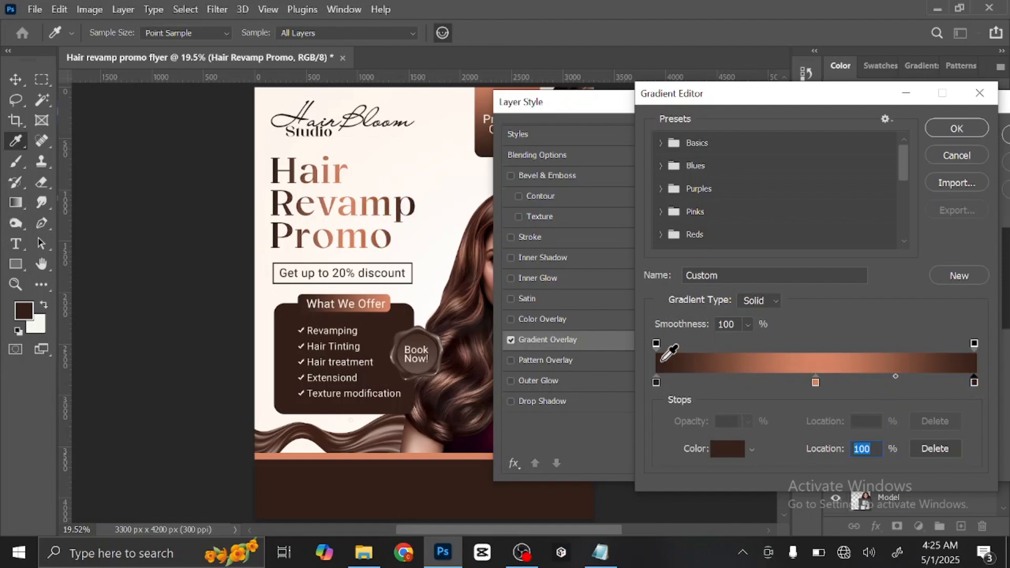
pyautogui.click(936, 126)
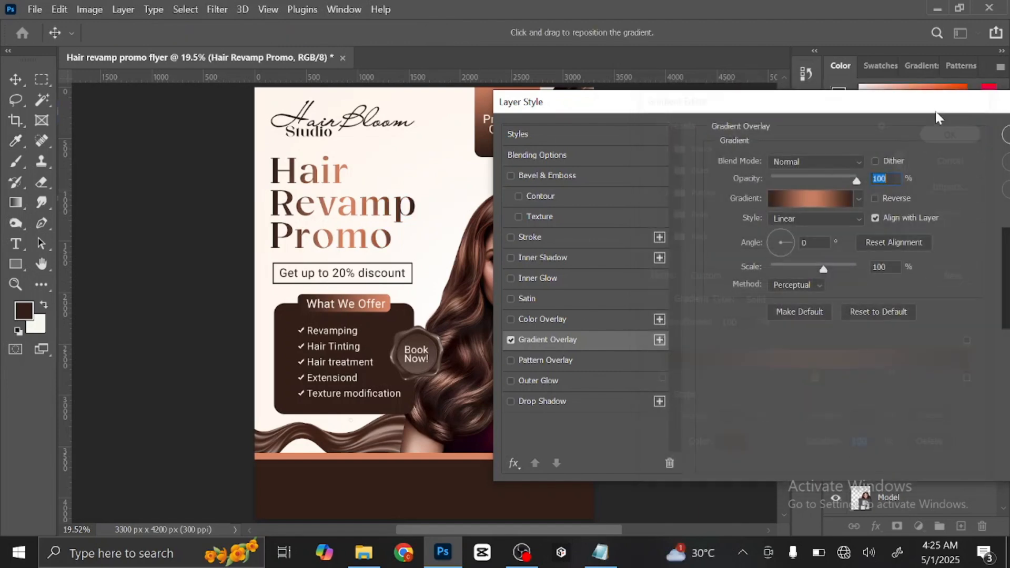
pyautogui.click(958, 146)
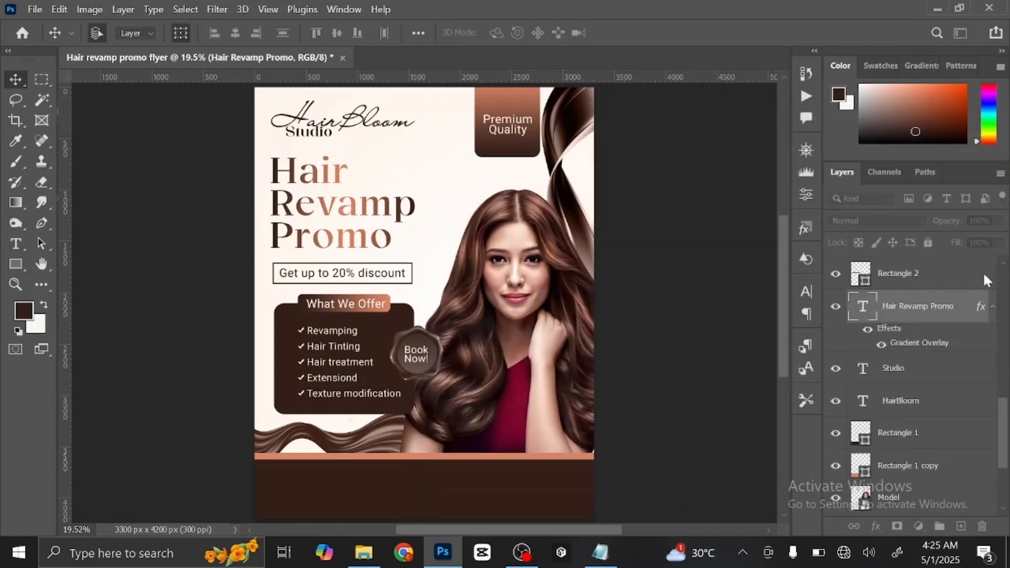
pyautogui.click(992, 311)
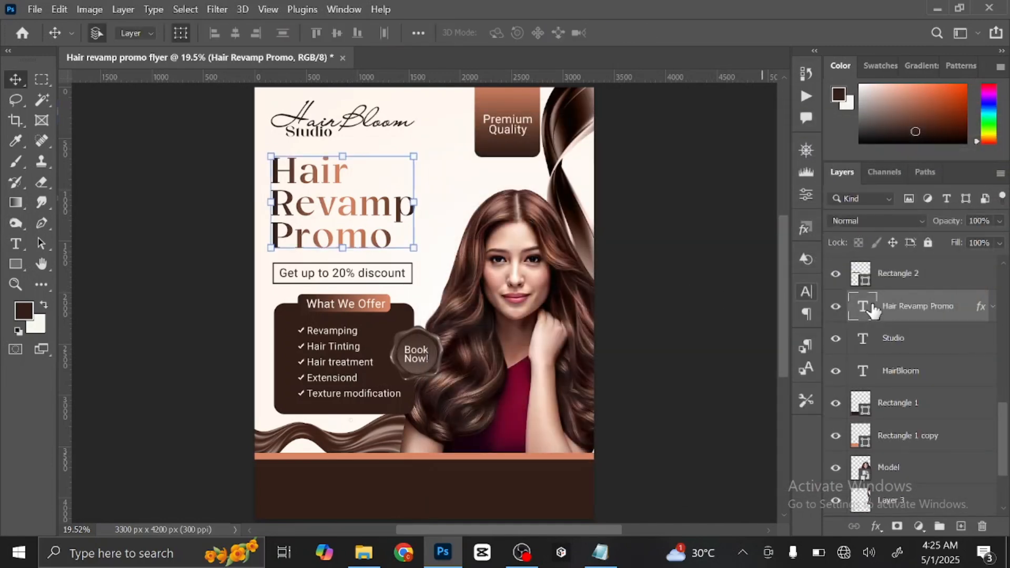
pyautogui.click(636, 293)
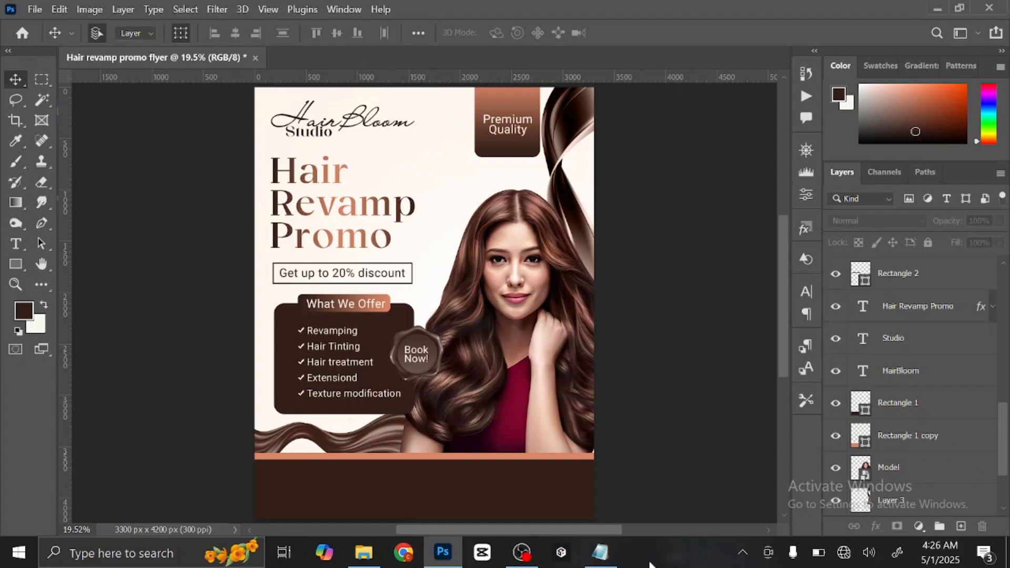
# Add a new layer directly above Rectangle 2 and activate the Type tool
pyautogui.click(953, 277)
pyautogui.click(961, 527)
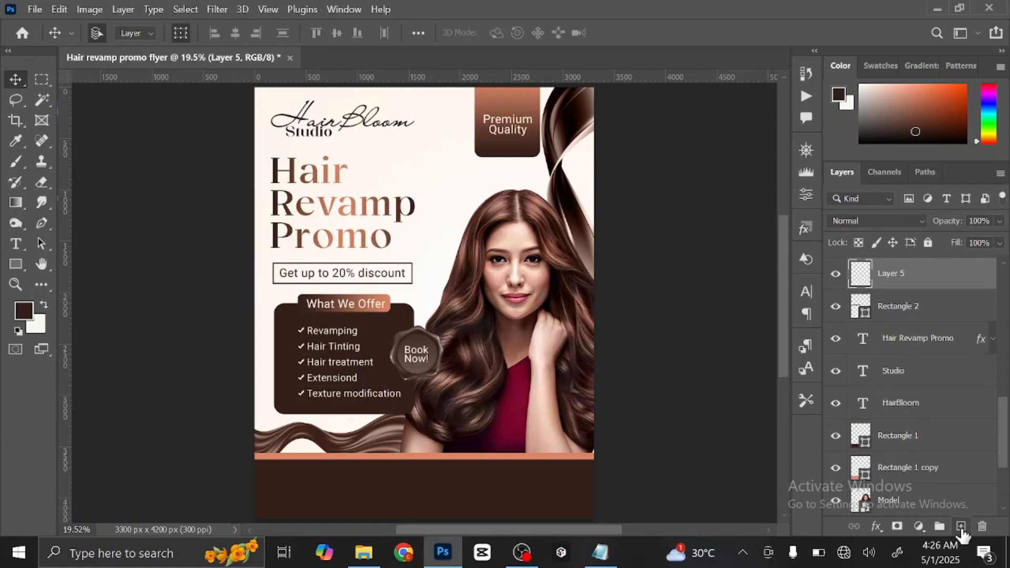
pyautogui.click(16, 244)
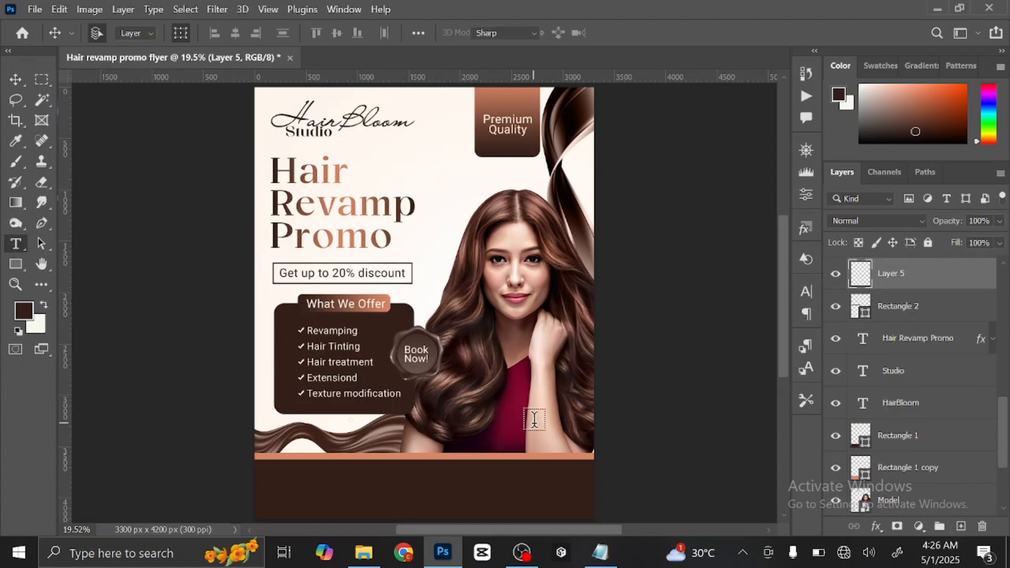
# Switch to the Notepad text file, copy the lines "Starting from" and "5th - 12 May, 2025", and return to Photoshop
pyautogui.click(605, 554)
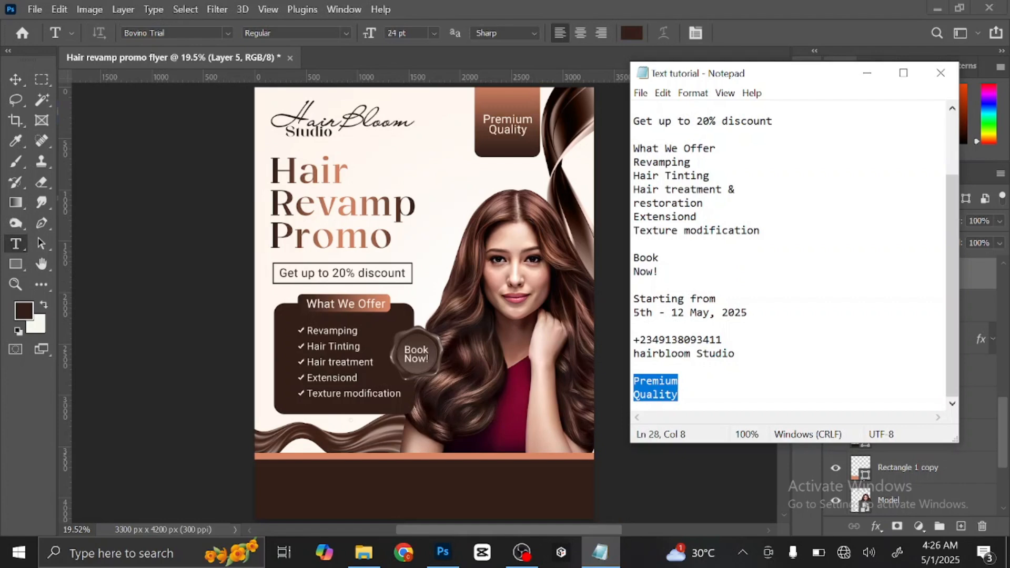
pyautogui.moveTo(634, 299); pyautogui.dragTo(748, 314)
pyautogui.rightClick(711, 309)
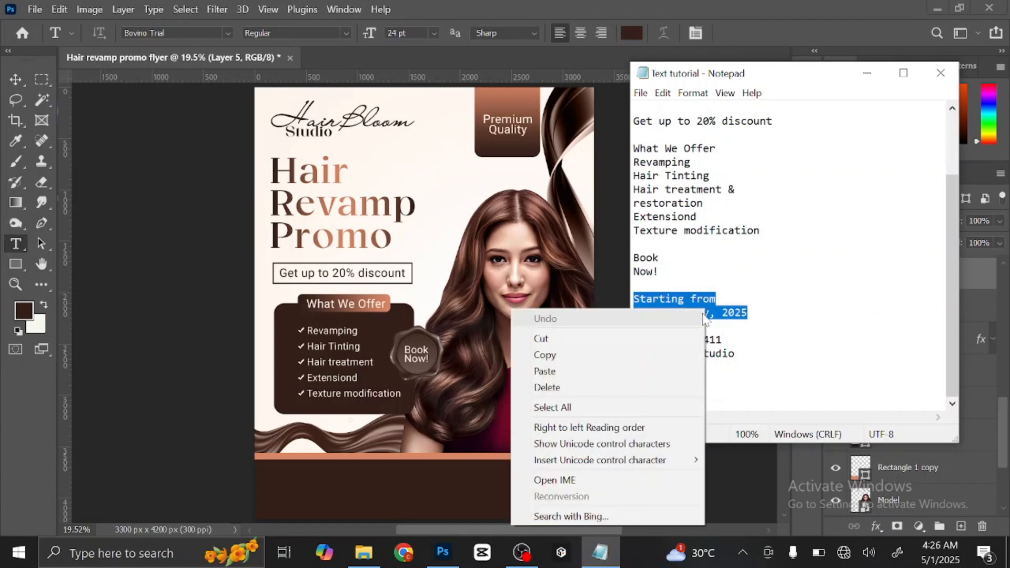
pyautogui.click(611, 355)
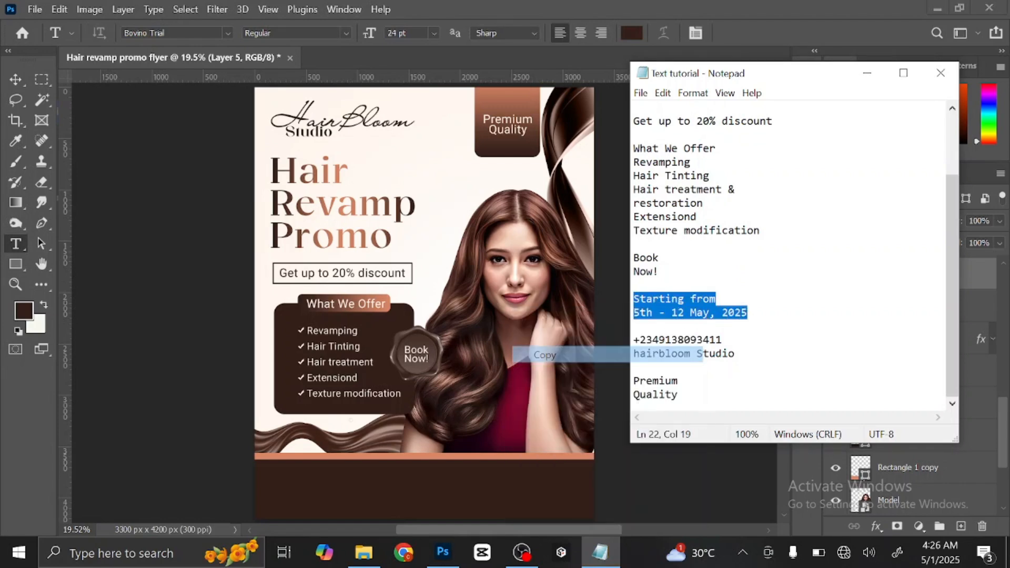
pyautogui.click(868, 73)
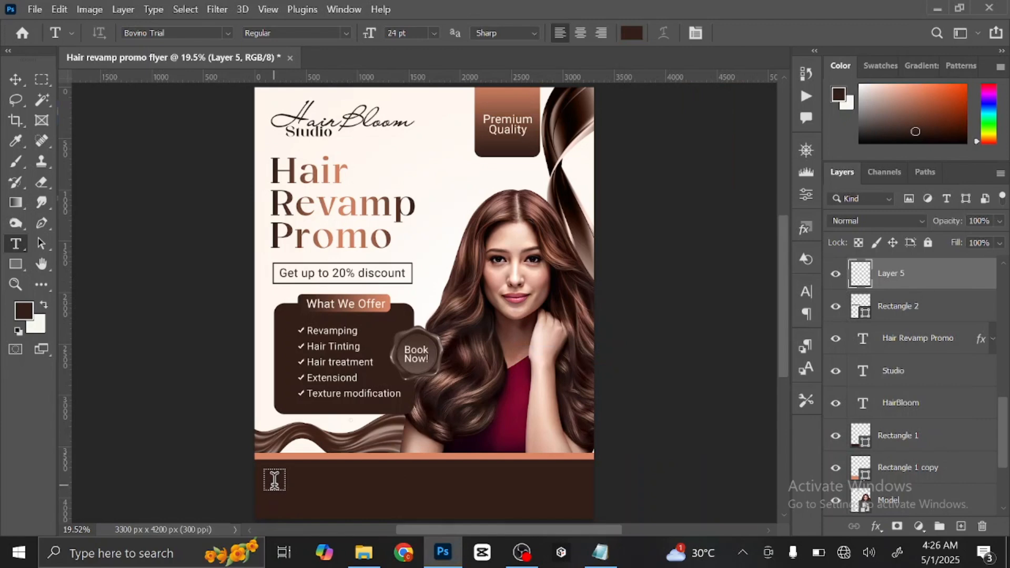
# Set the text colour to the background's cream (fff6ed) and paste the copied date lines into the flyer's dark footer
pyautogui.click(632, 33)
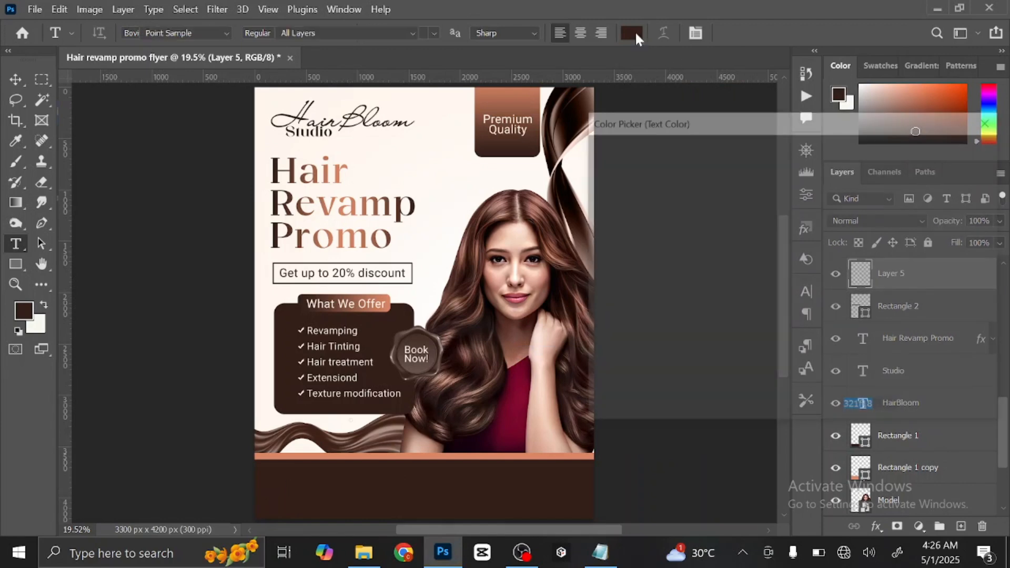
pyautogui.click(262, 89)
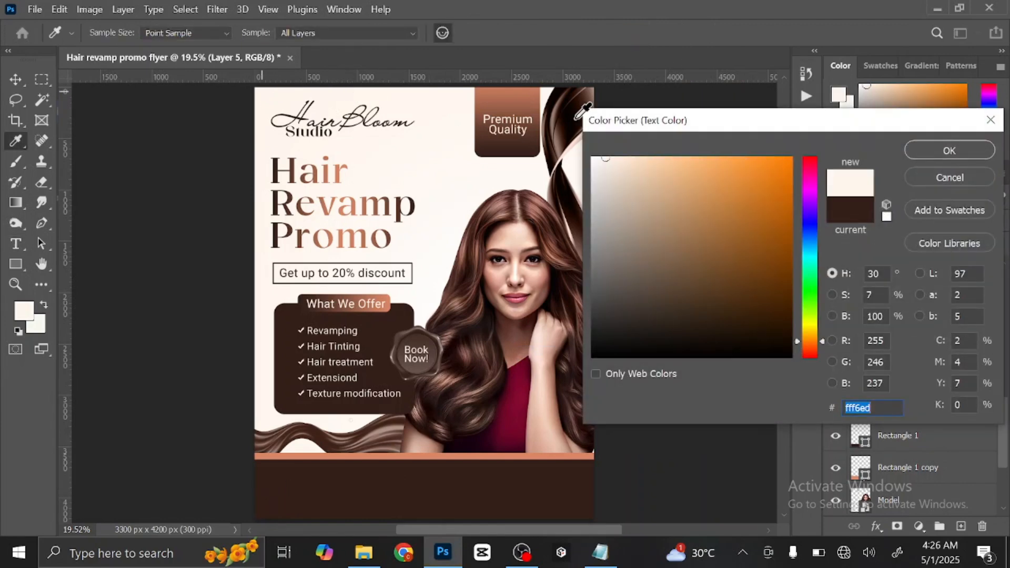
pyautogui.click(947, 150)
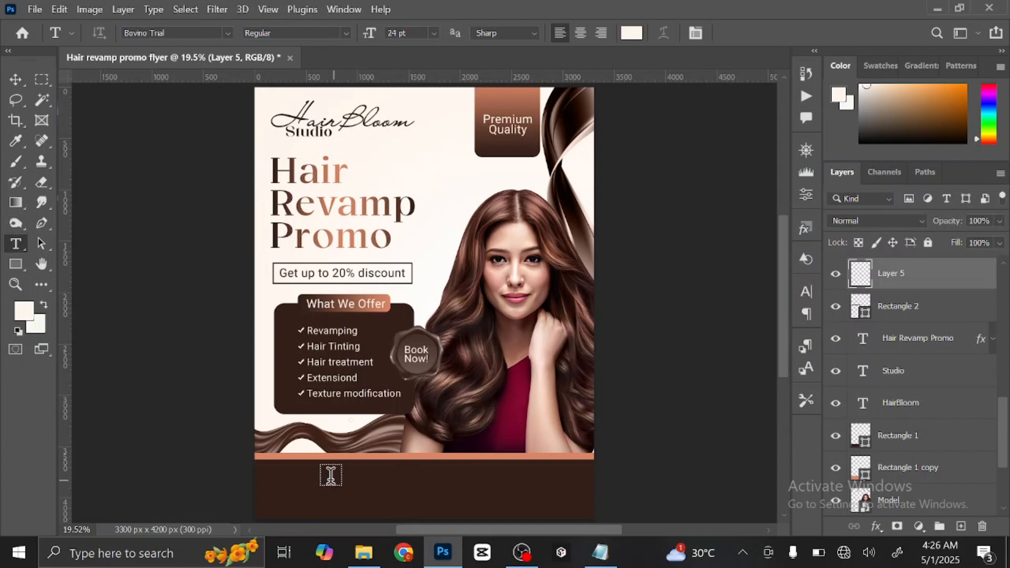
pyautogui.click(270, 481)
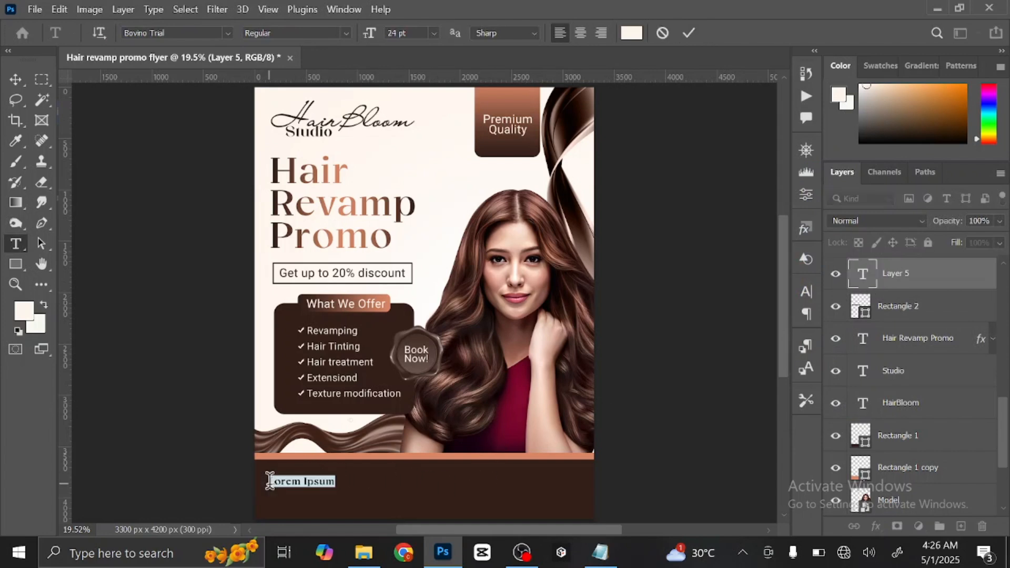
pyautogui.hotkey('ctrl', 'v')
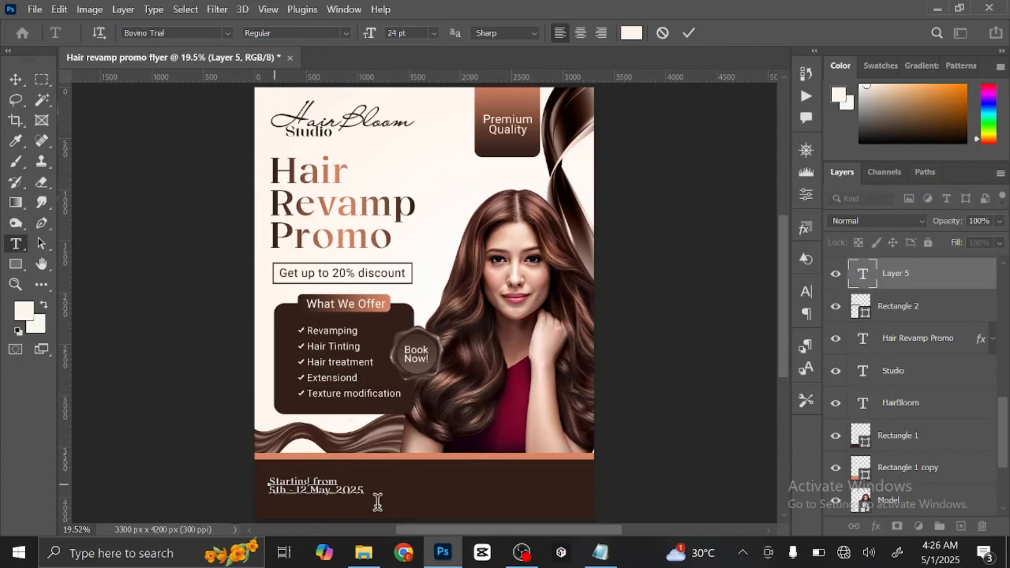
# Recolour the "Starting from" line with the orange of the footer stripe (d98666) and commit the text
pyautogui.scroll(1, 400, 490)
pyautogui.scroll(2, 421, 326)
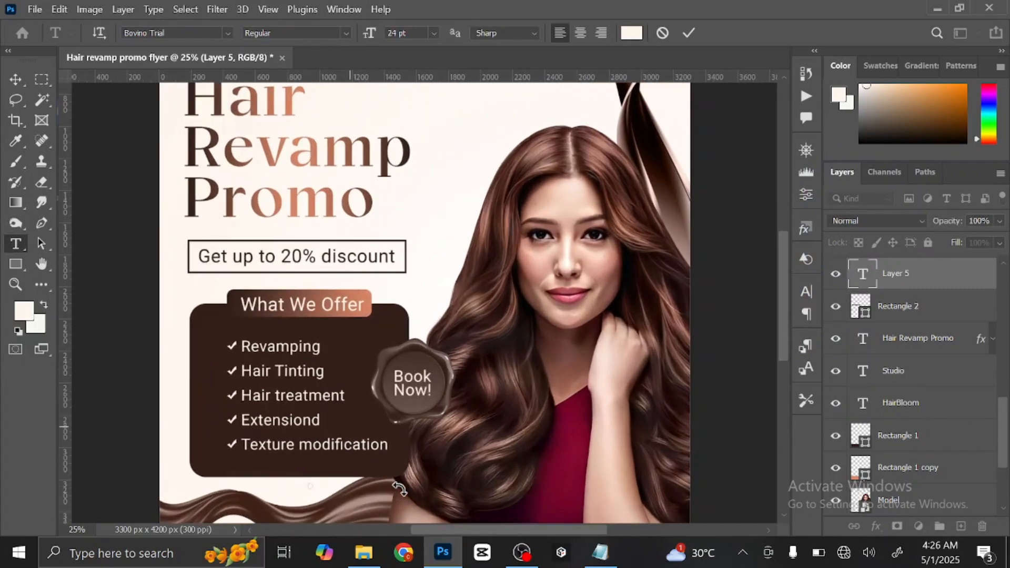
pyautogui.moveTo(784, 283); pyautogui.dragTo(784, 342)
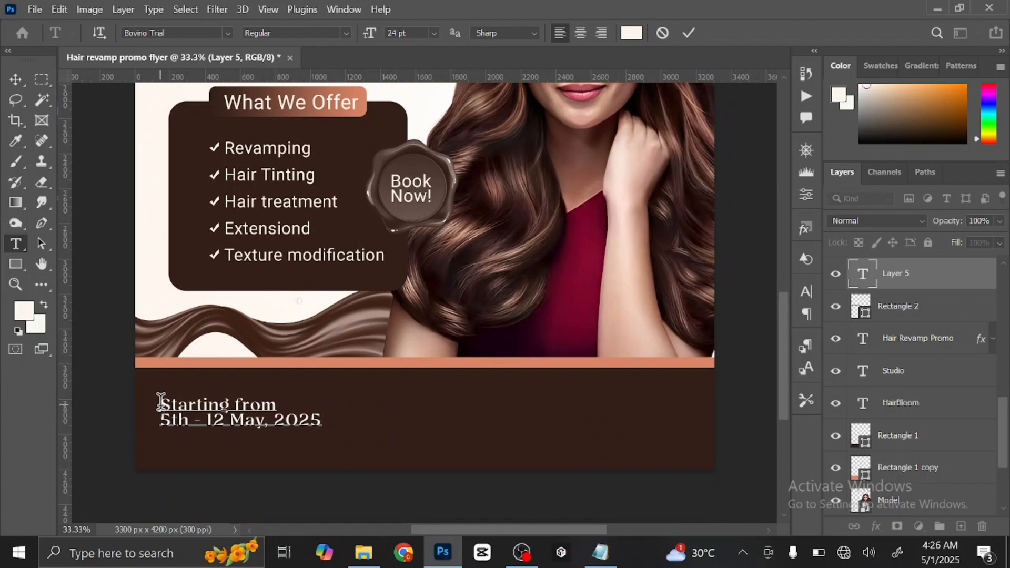
pyautogui.moveTo(161, 403); pyautogui.dragTo(279, 402)
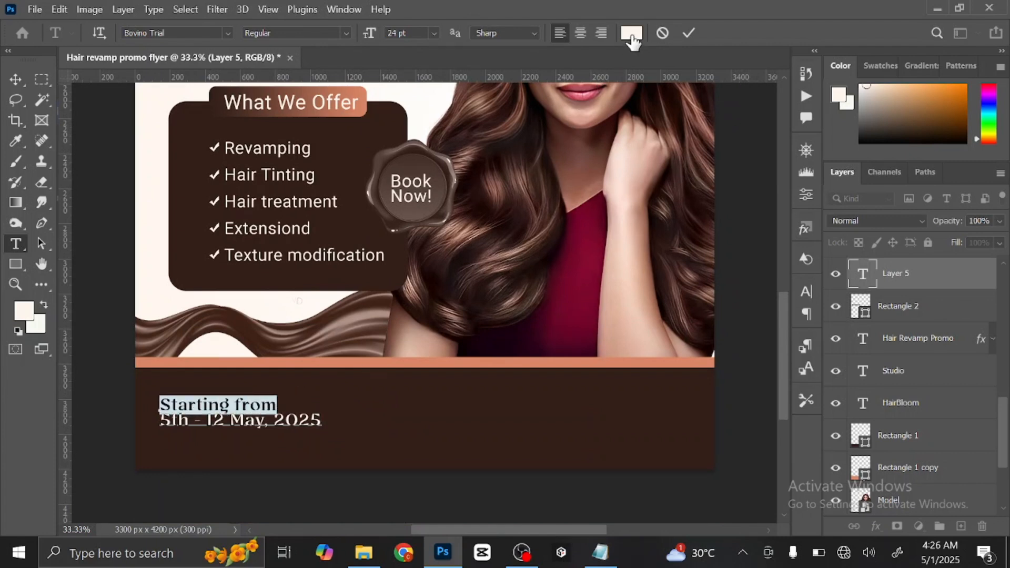
pyautogui.click(630, 36)
pyautogui.click(347, 360)
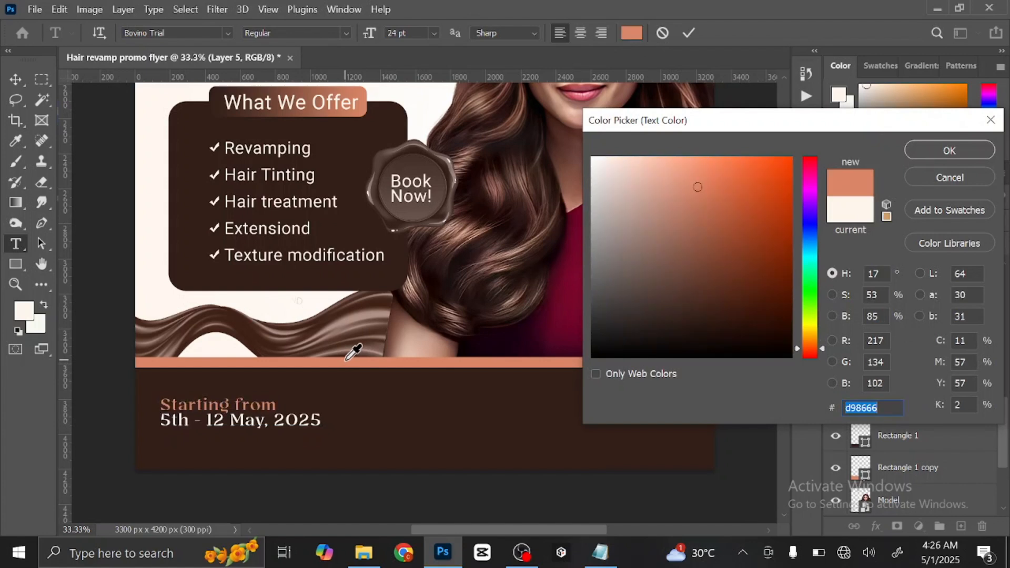
pyautogui.click(949, 152)
pyautogui.click(689, 33)
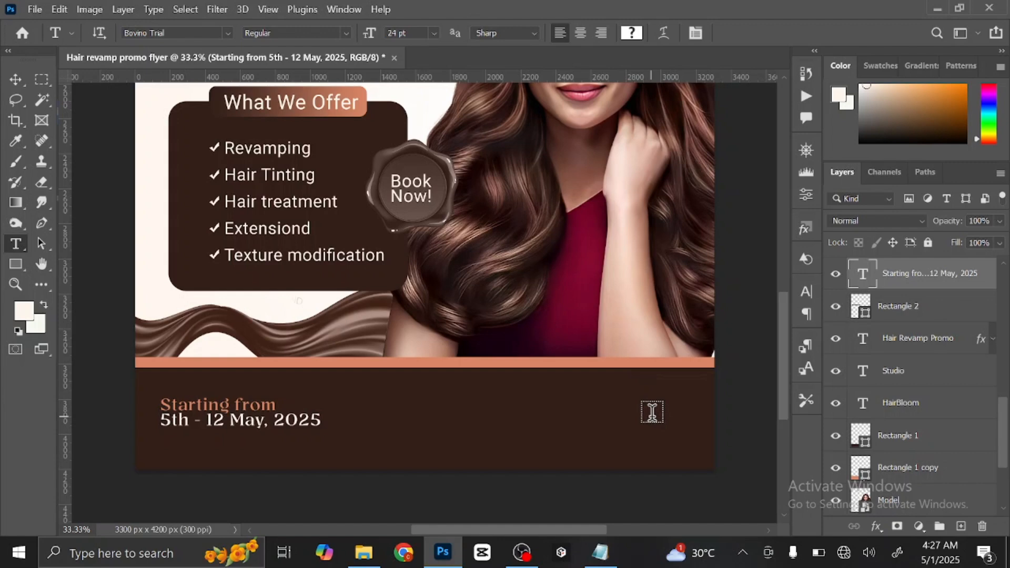
# Switch to the Notepad text file, copy the phone number and "hairbloom Studio" lines, and return to Photoshop
pyautogui.click(601, 552)
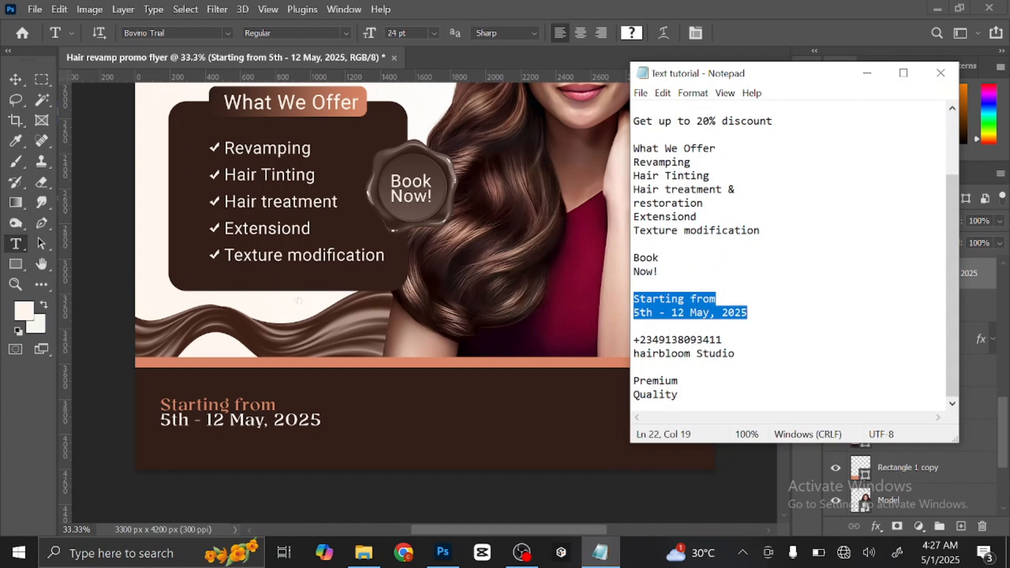
pyautogui.moveTo(634, 340); pyautogui.dragTo(737, 355)
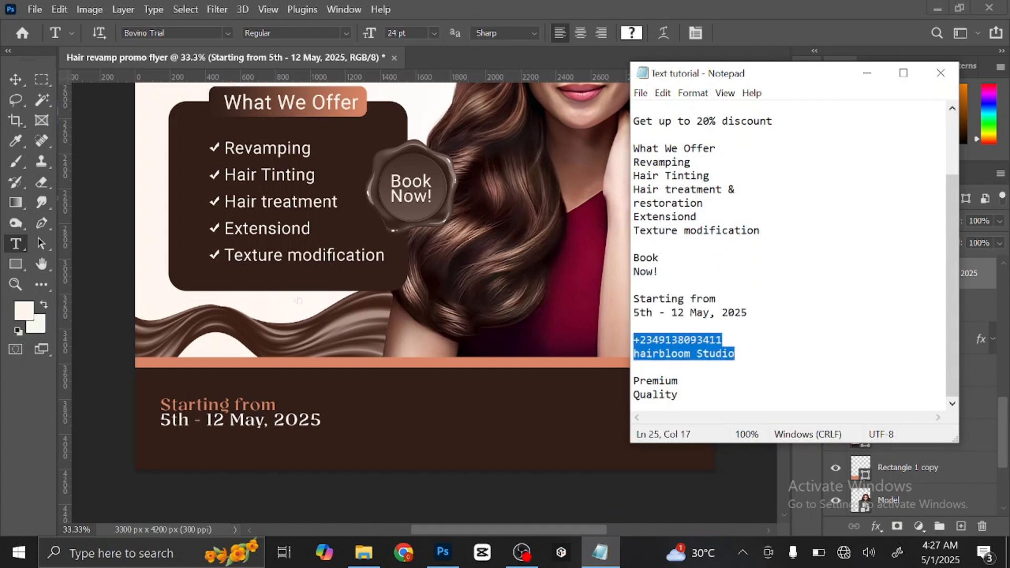
pyautogui.rightClick(690, 344)
pyautogui.click(579, 169)
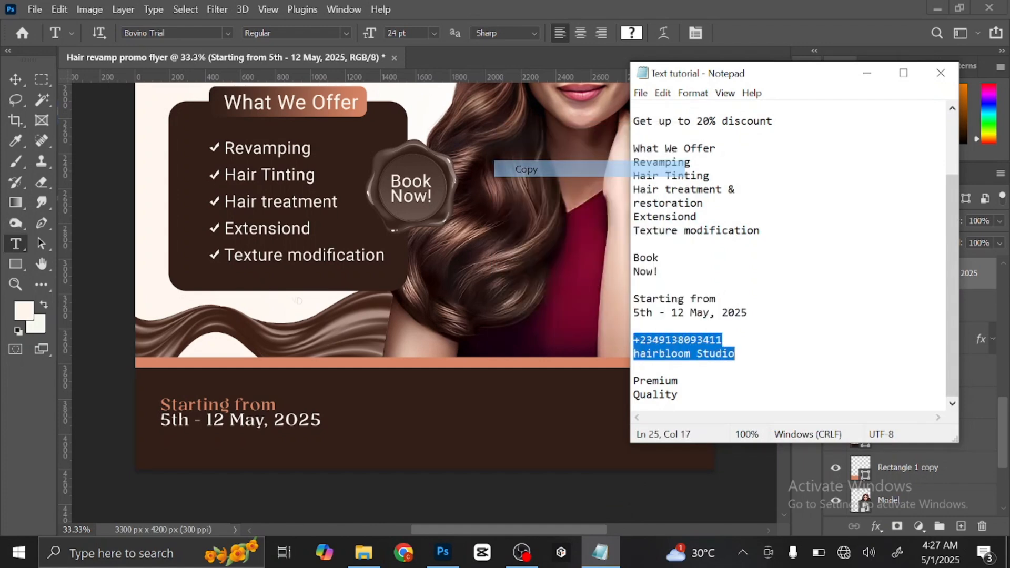
pyautogui.click(868, 73)
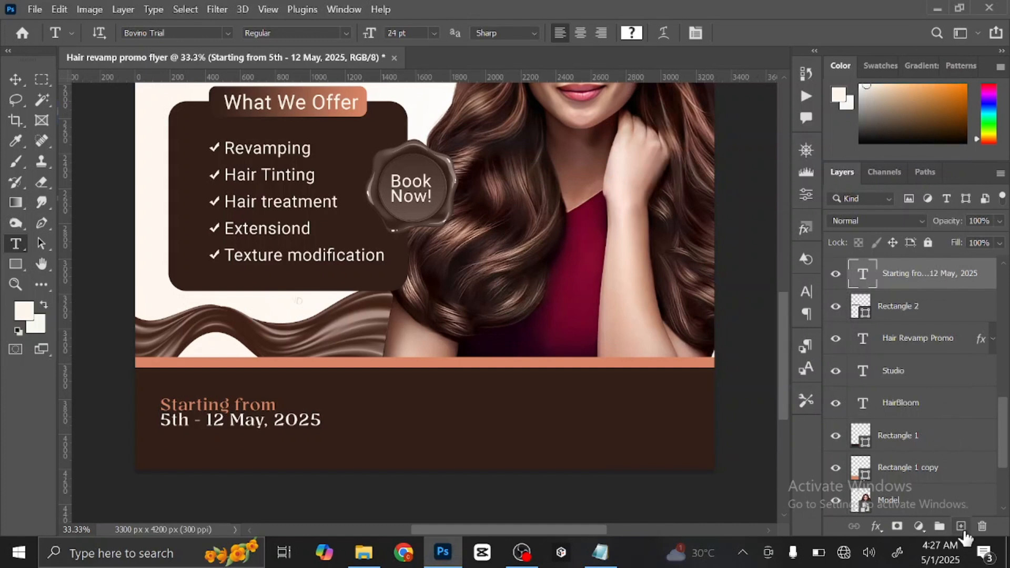
# Add a new layer and paste the phone number and "hairbloom Studio" lines as text in the right part of the footer
pyautogui.click(961, 526)
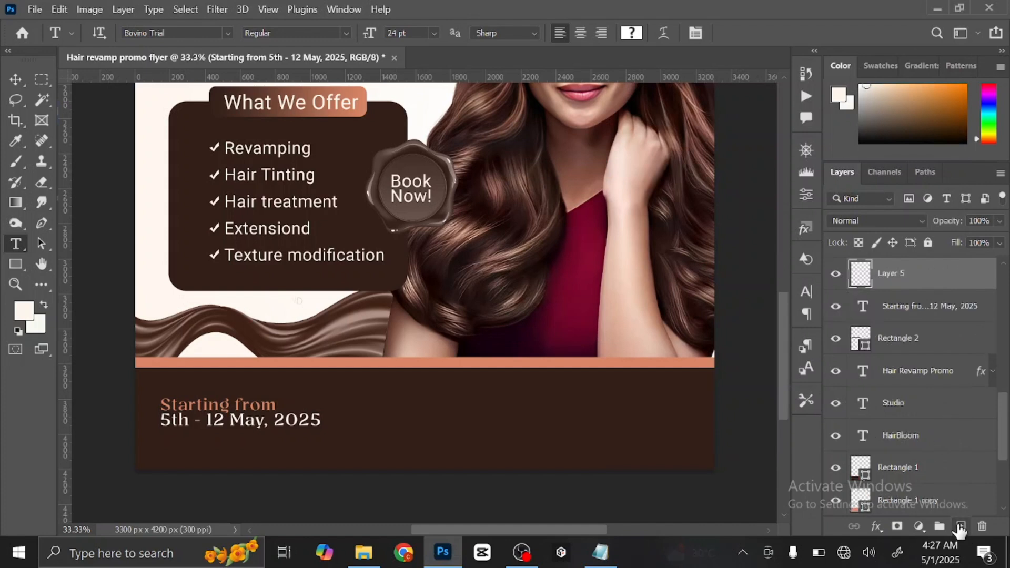
pyautogui.click(510, 403)
pyautogui.hotkey('ctrl', 'v')
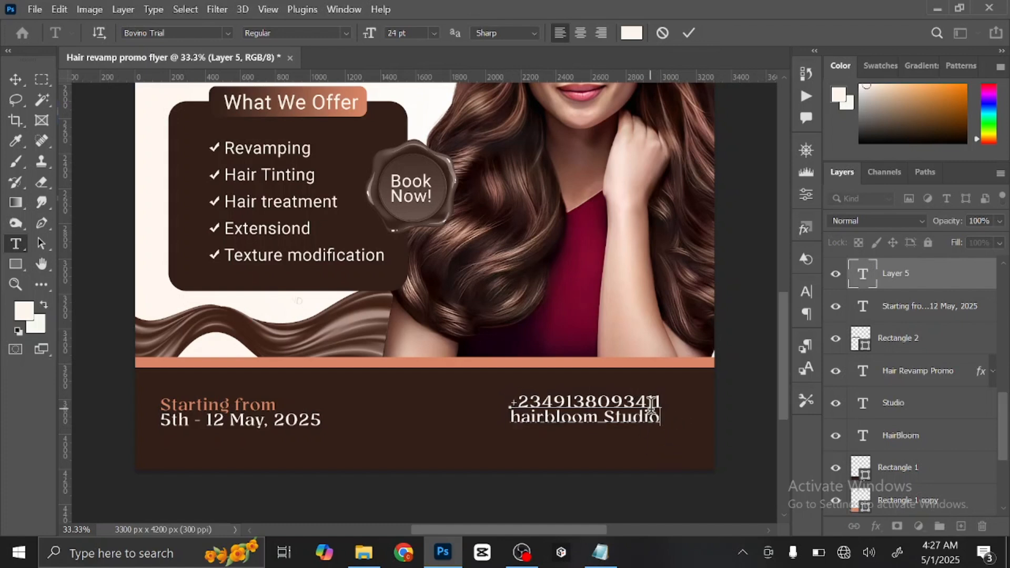
# Increase the leading of both contact text lines to 38 pt
pyautogui.hotkey('ctrl', 'a')
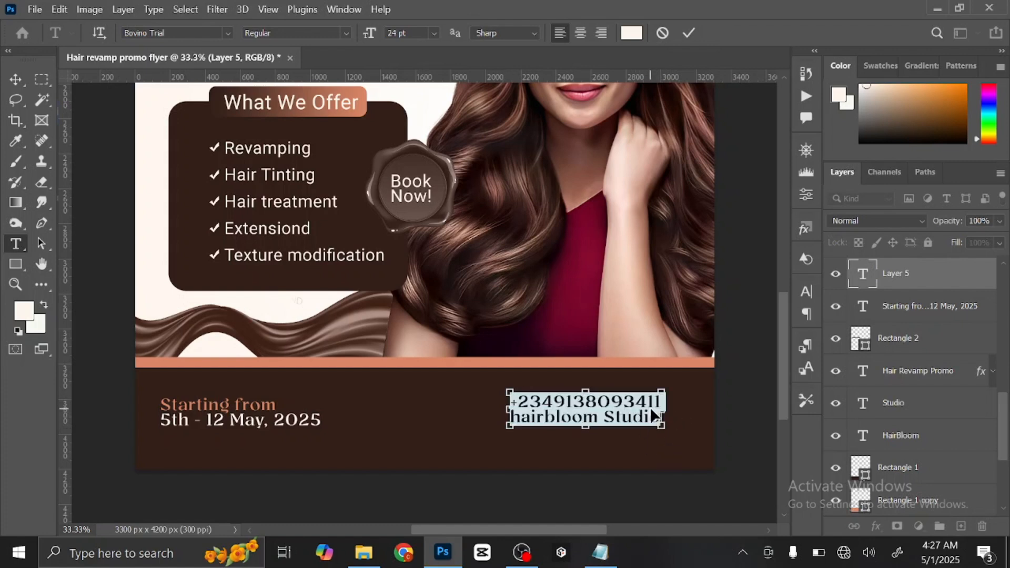
pyautogui.click(806, 291)
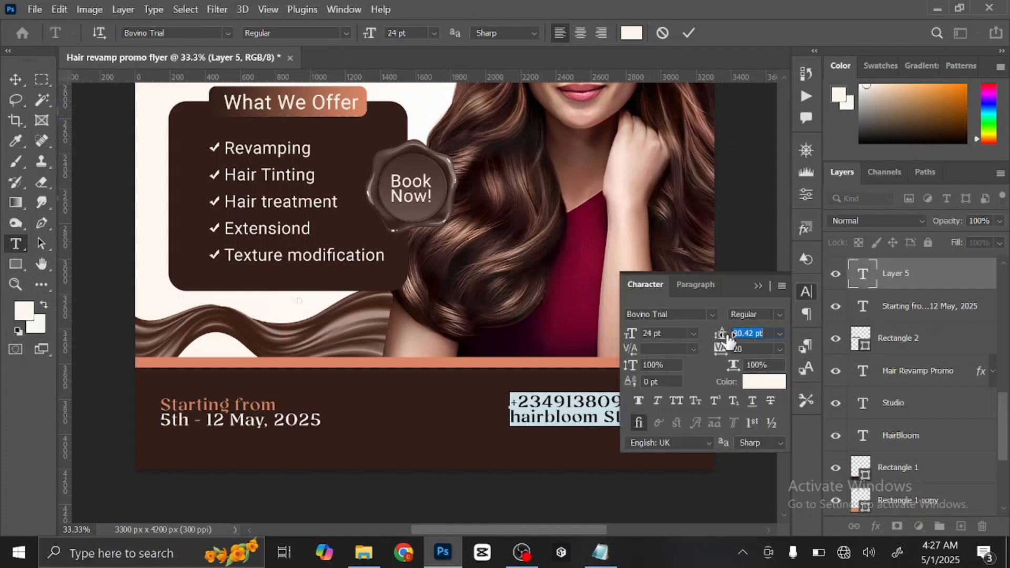
pyautogui.moveTo(724, 335); pyautogui.dragTo(740, 341)
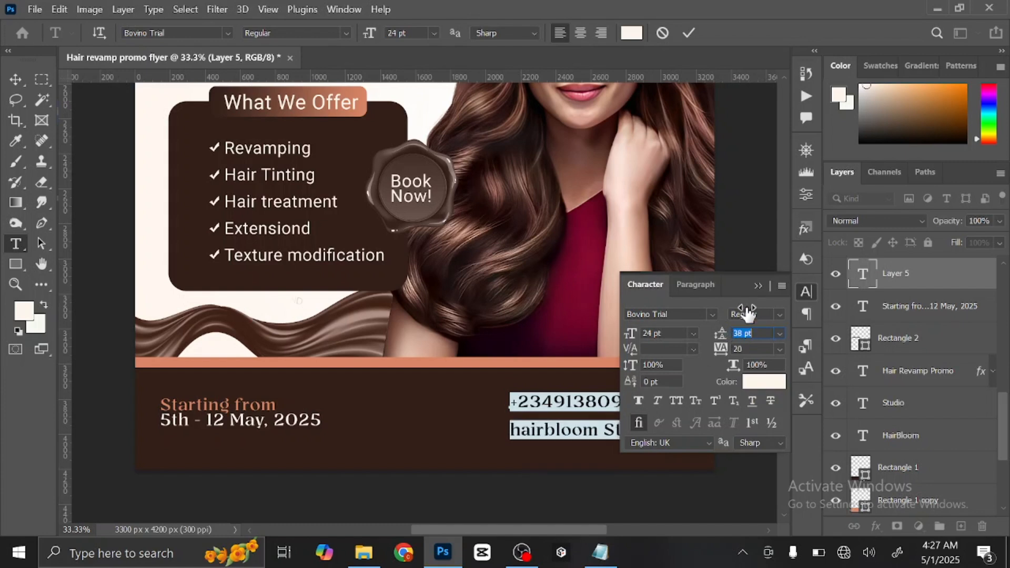
# Commit the contact text and shift it slightly right in the footer
pyautogui.click(758, 287)
pyautogui.hotkey('ctrl', 'Return')
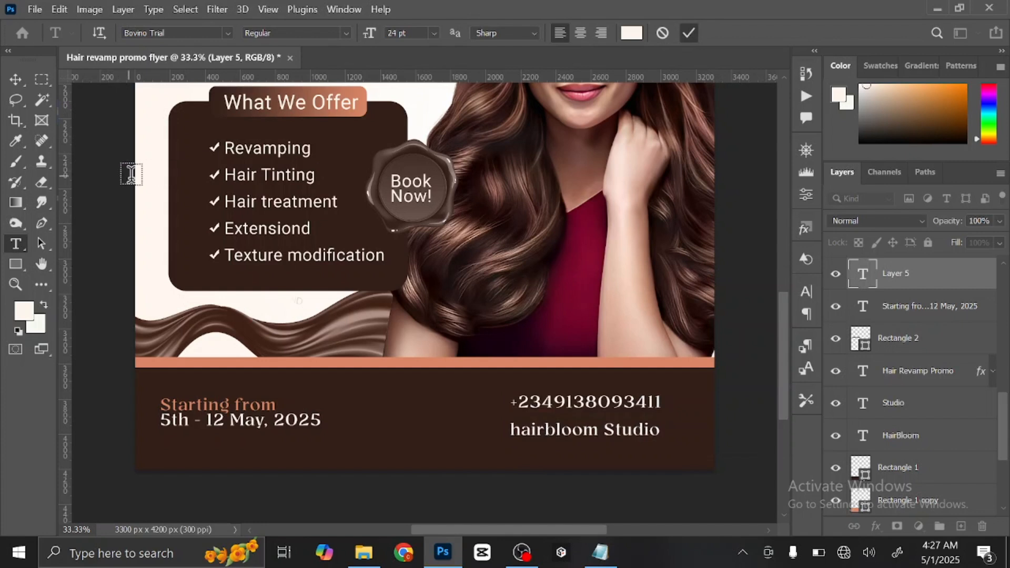
pyautogui.click(15, 79)
pyautogui.press('v')
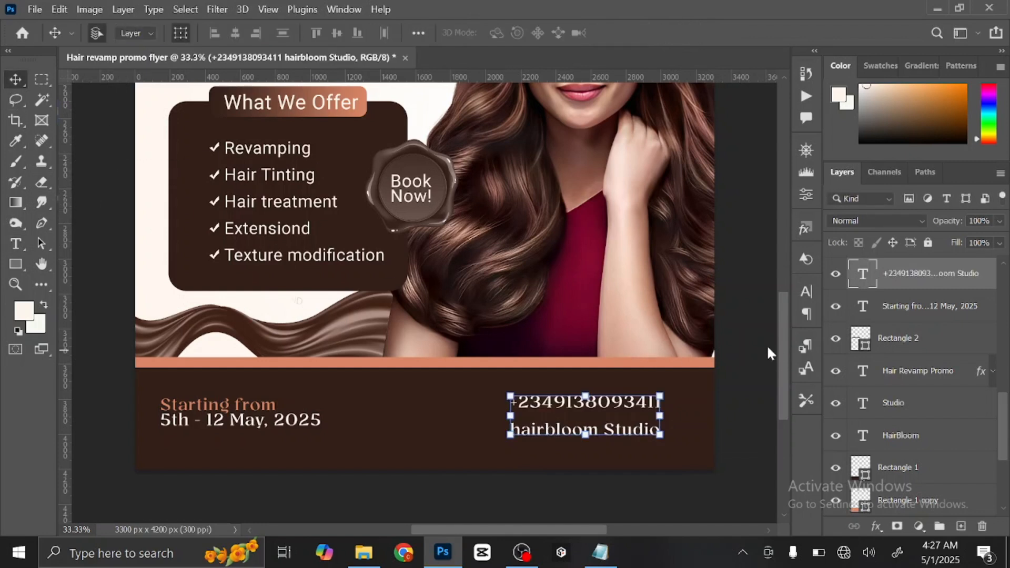
pyautogui.click(760, 349)
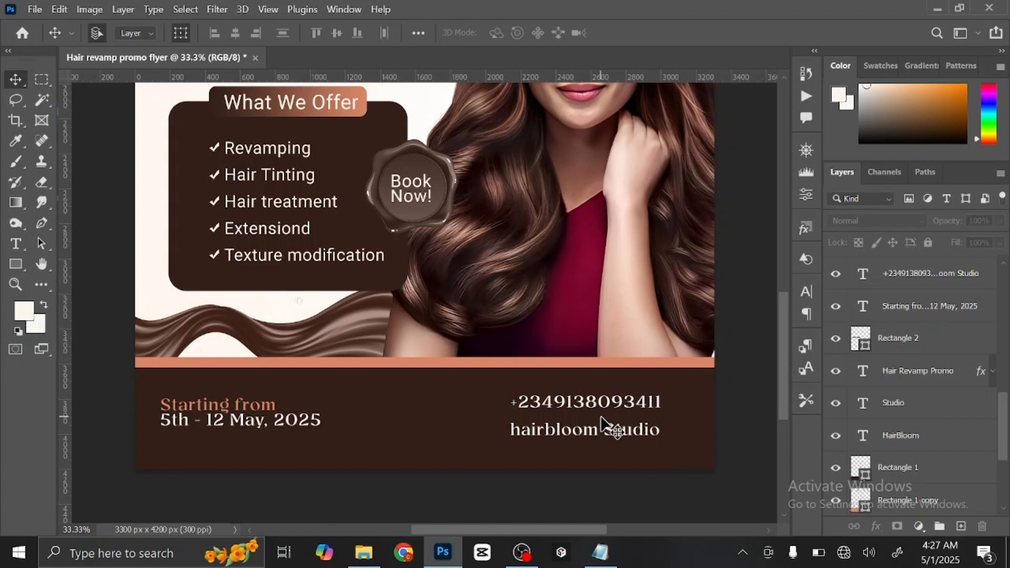
pyautogui.moveTo(591, 411); pyautogui.dragTo(605, 410)
# Open Icon.psd from the Hair revamp flyer folder and copy its phone, WhatsApp, Facebook and Instagram icon layers into the flyer's footer
pyautogui.click(364, 552)
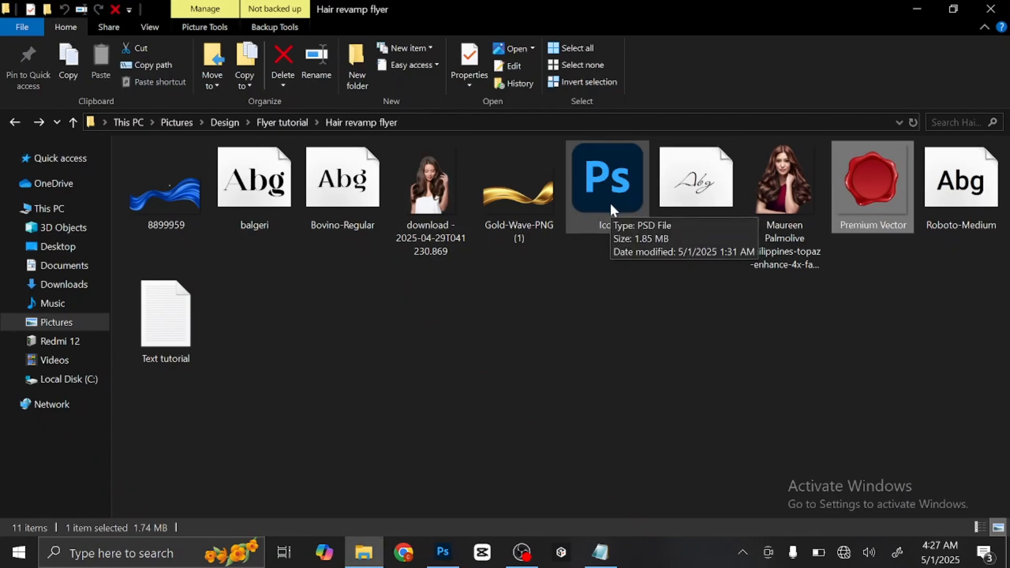
pyautogui.doubleClick(612, 188)
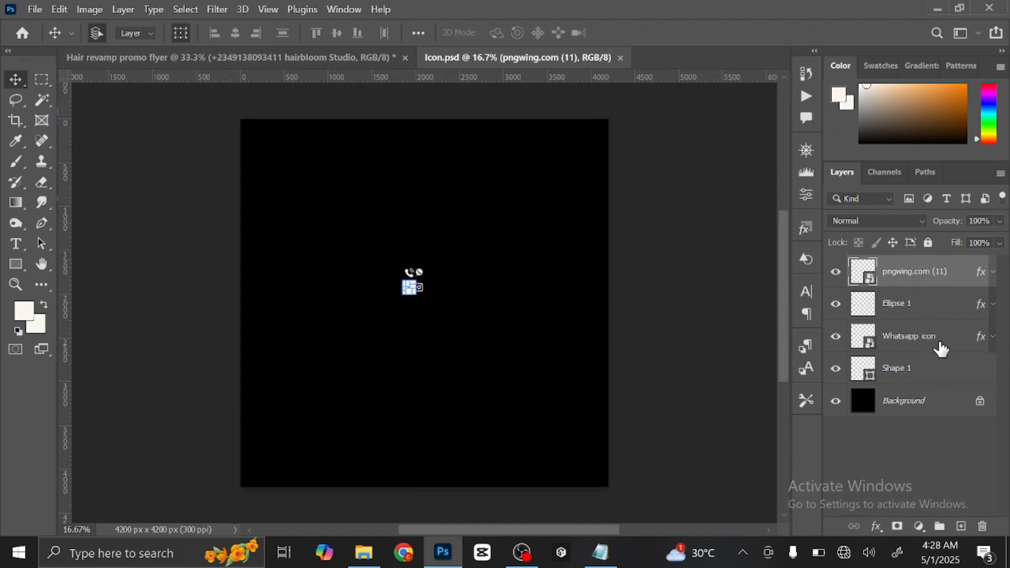
pyautogui.keyDown('shift'); pyautogui.click(936, 370); pyautogui.keyUp('shift')
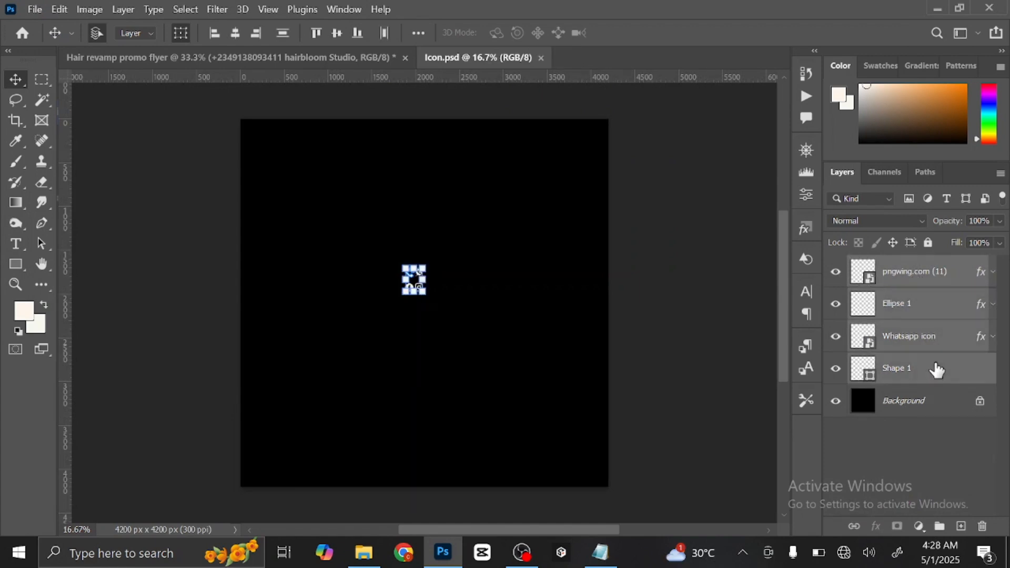
pyautogui.hotkey('ctrl', '+')
pyautogui.hotkey('ctrl', '+')
pyautogui.hotkey('ctrl', '+')
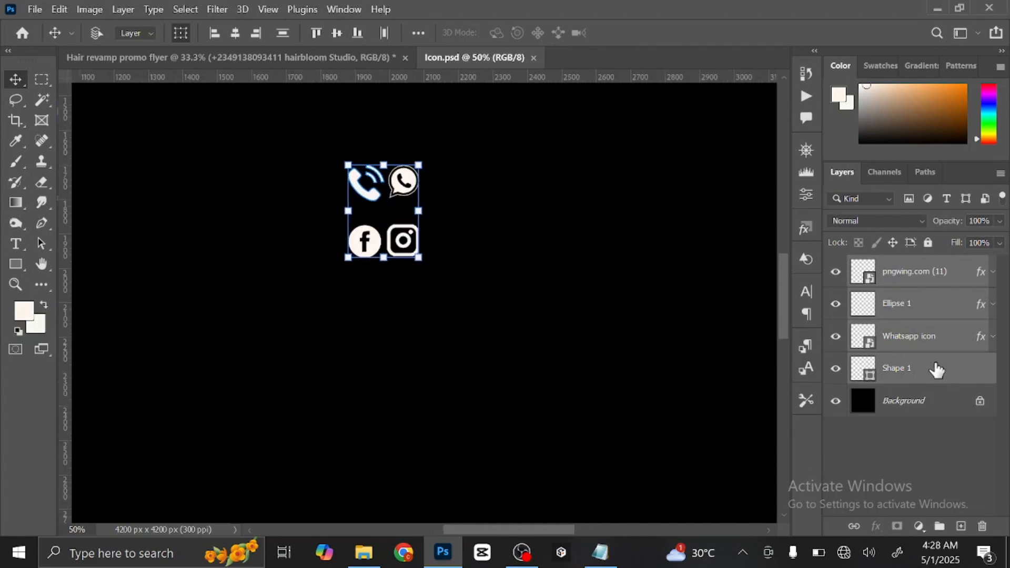
pyautogui.hotkey('ctrl', '+')
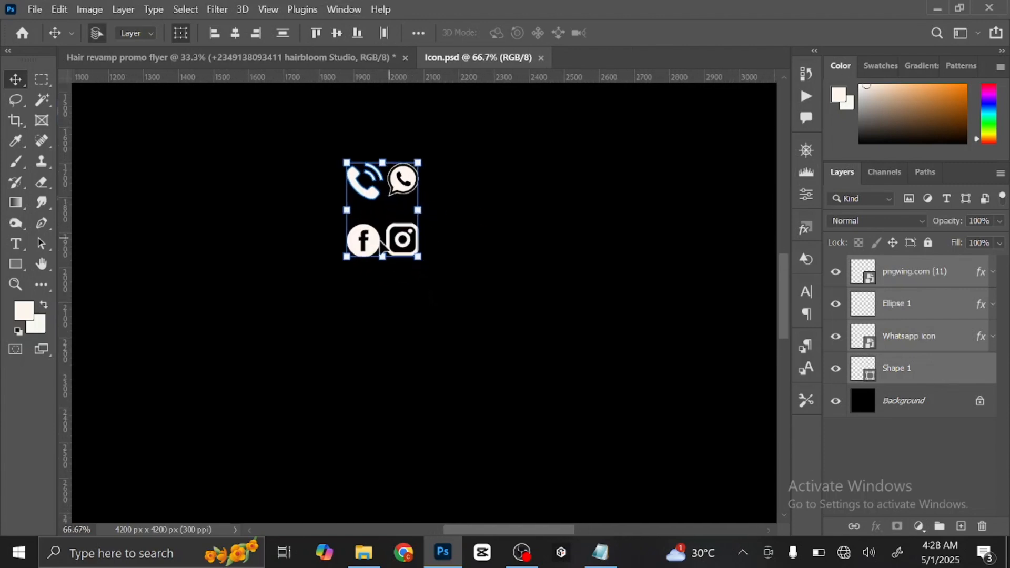
pyautogui.moveTo(353, 172); pyautogui.dragTo(471, 473)
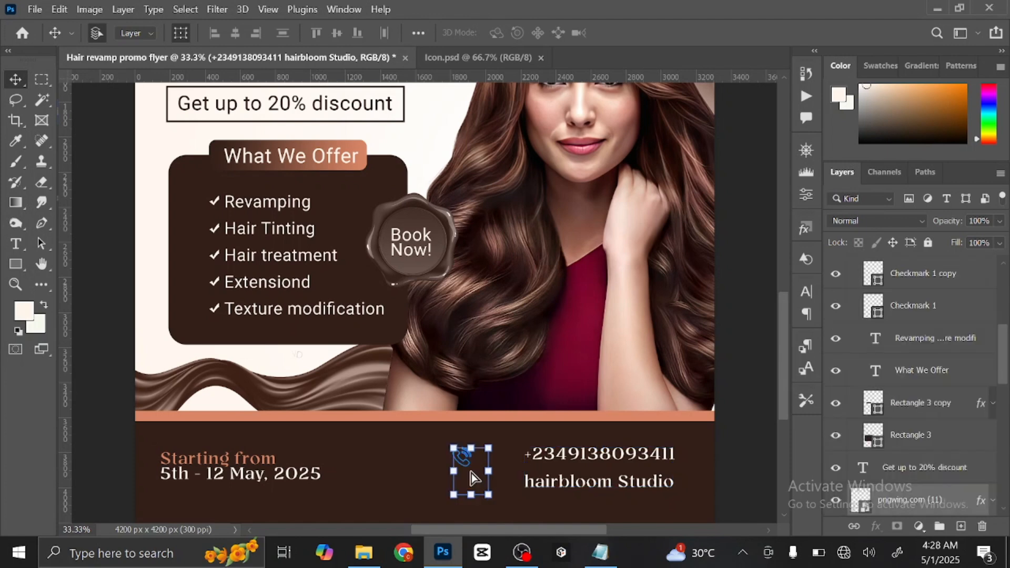
# Move the four icons about 174 px right and 23 px up so they sit directly beside the contact text
pyautogui.hotkey('ctrl', '+')
pyautogui.hotkey('ctrl', '+')
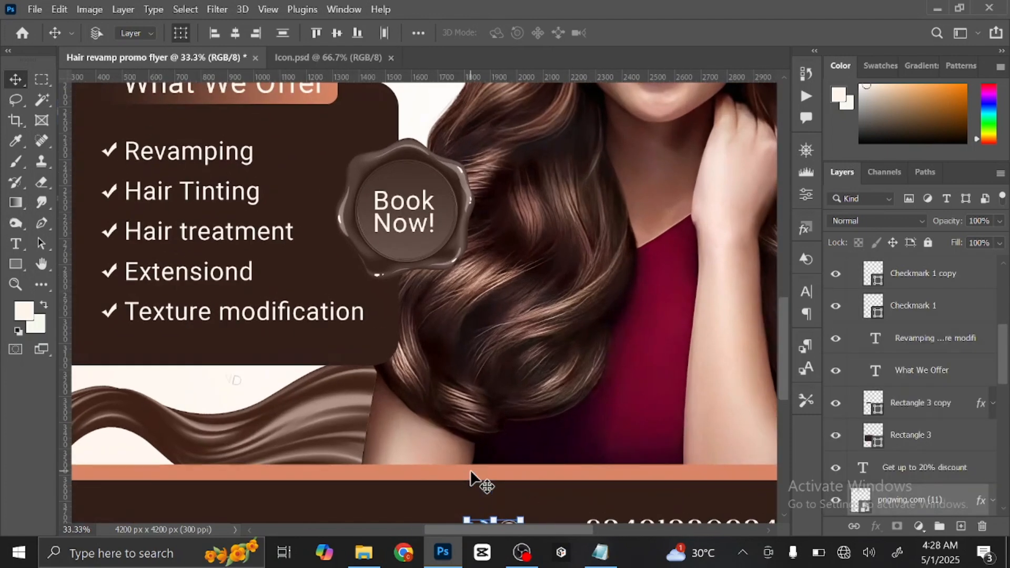
pyautogui.moveTo(497, 466); pyautogui.dragTo(384, 232)
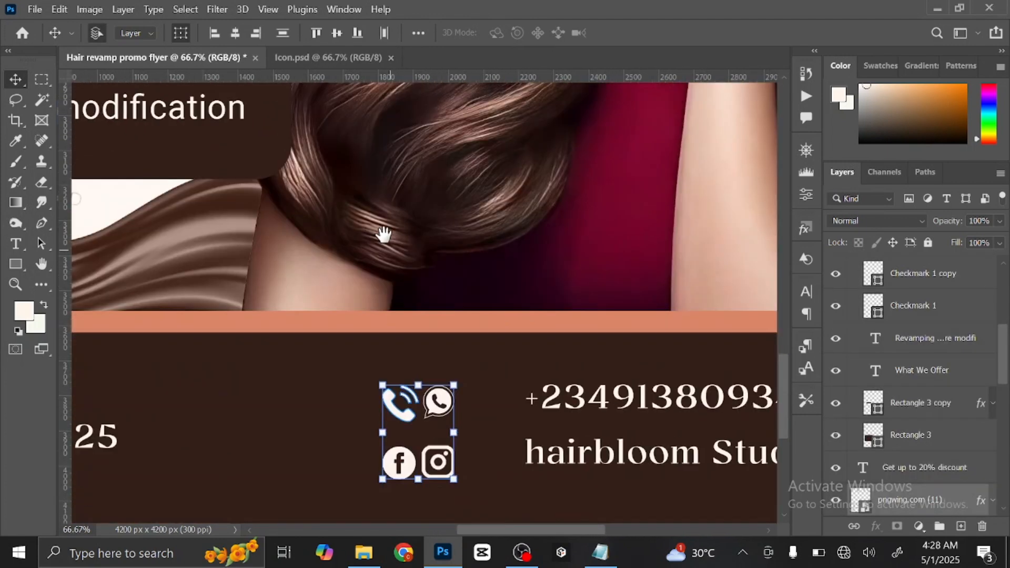
pyautogui.hotkey('ctrl', 't')
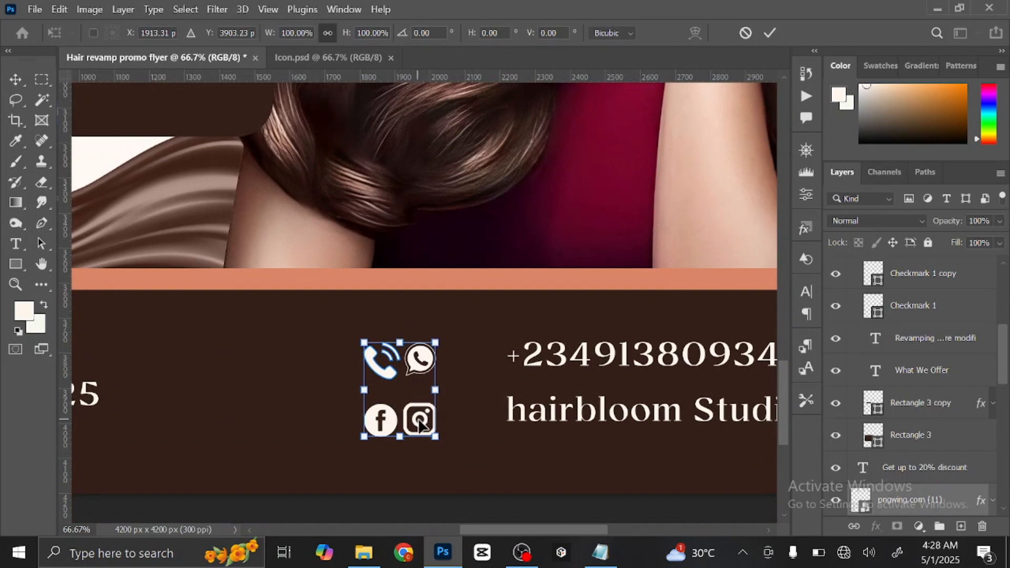
pyautogui.moveTo(420, 424); pyautogui.dragTo(477, 420)
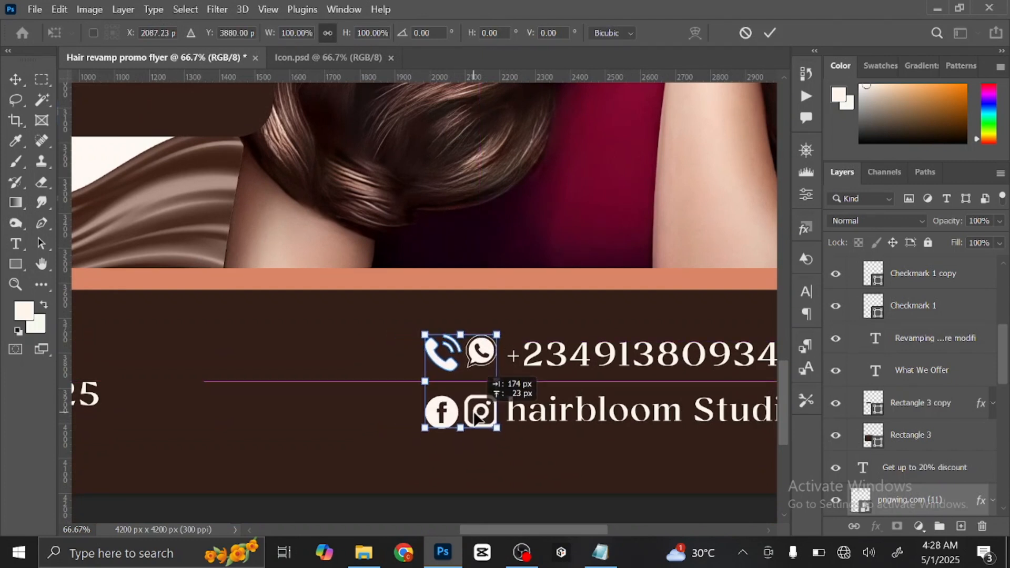
pyautogui.click(770, 32)
# Enlarge the phone number and "hairbloom Studio" text to about 110%, keeping its left edge beside the icons
pyautogui.moveTo(526, 403); pyautogui.dragTo(410, 390)
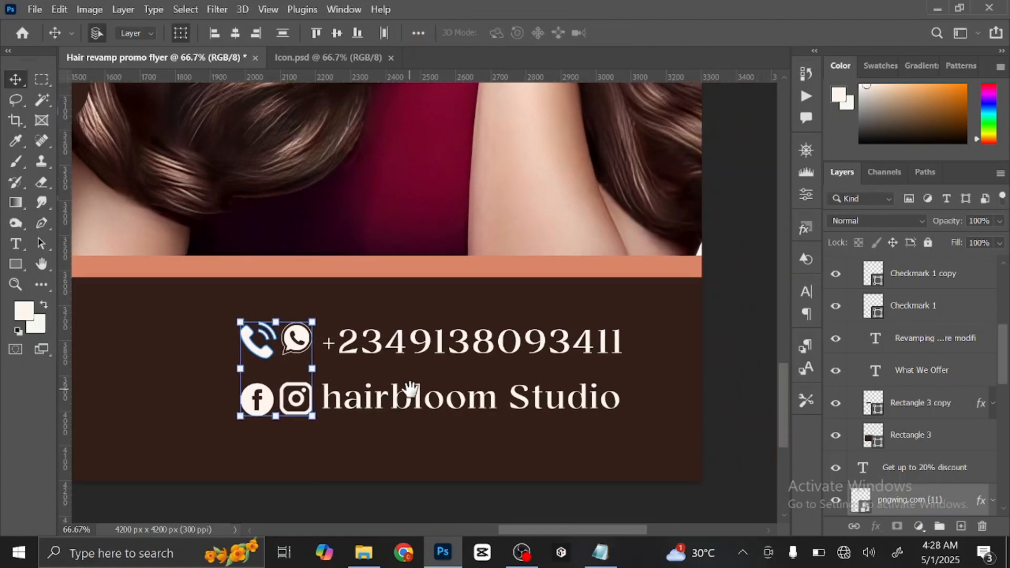
pyautogui.click(563, 408)
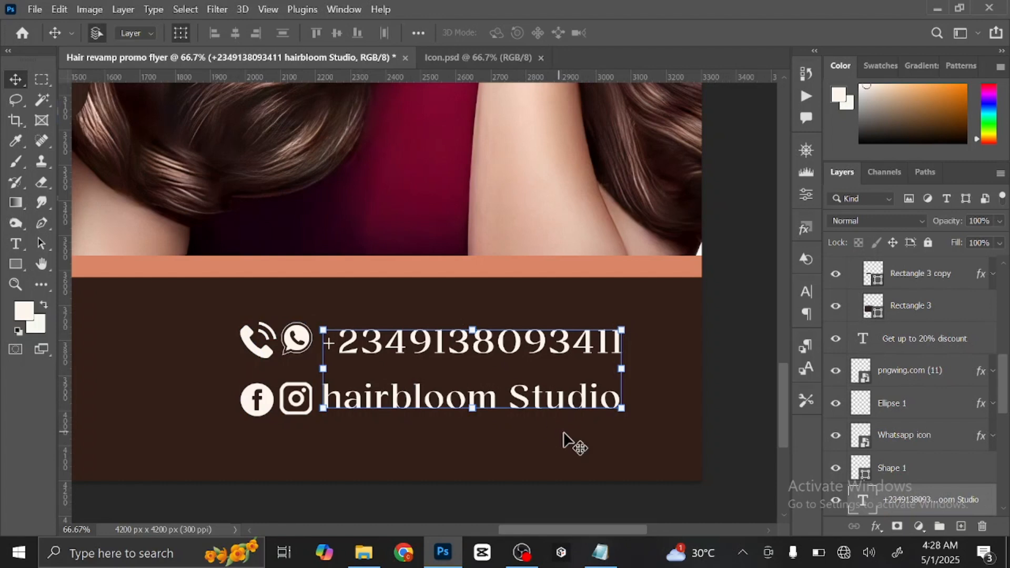
pyautogui.click(623, 409)
pyautogui.press('Escape')
pyautogui.moveTo(624, 410); pyautogui.dragTo(652, 405)
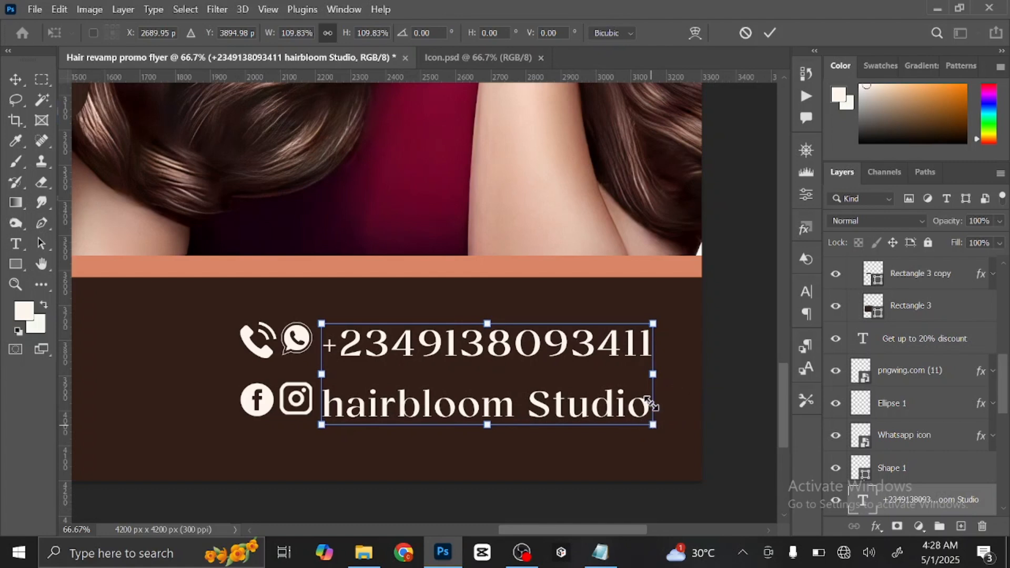
pyautogui.click(771, 33)
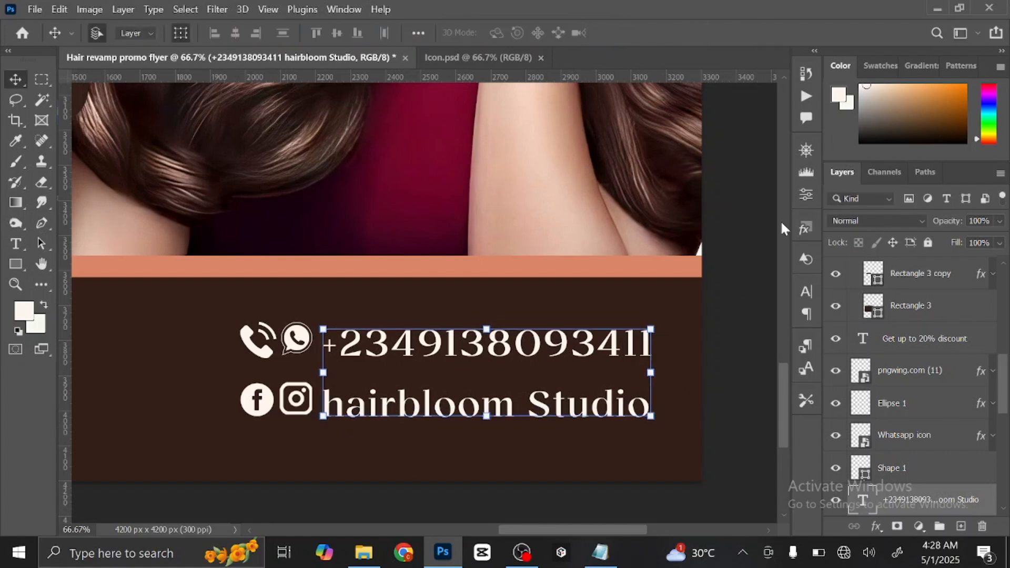
# Nudge the contact text up about 10 px so its lines align with the icons, then deselect it
pyautogui.press('Up')
pyautogui.press('Up')
pyautogui.press('Up')
pyautogui.press('Up')
pyautogui.press('Up')
pyautogui.press('Up')
pyautogui.press('Up')
pyautogui.press('Up')
pyautogui.press('Up')
pyautogui.press('Up')
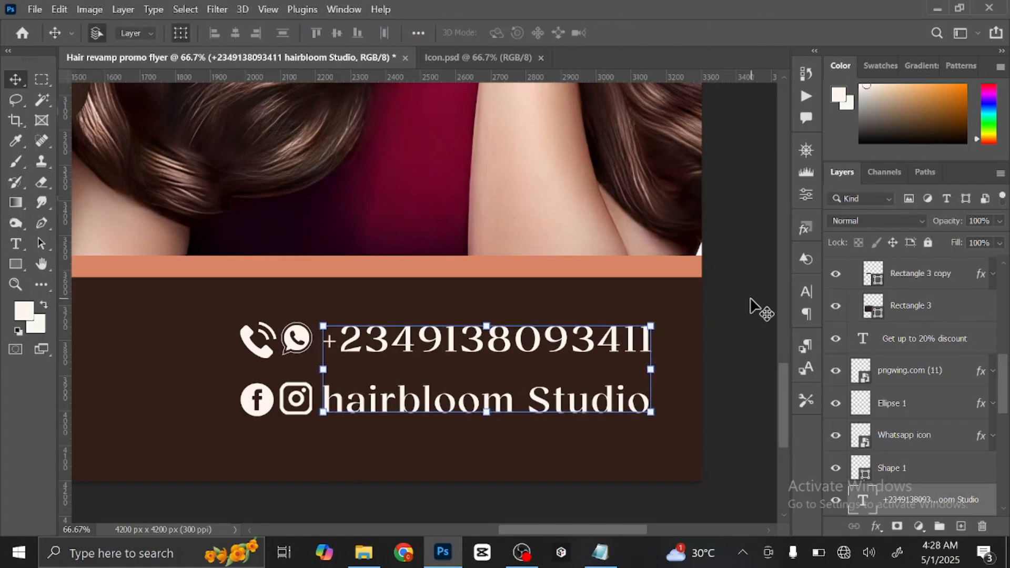
pyautogui.click(750, 306)
pyautogui.hotkey('ctrl', '0')
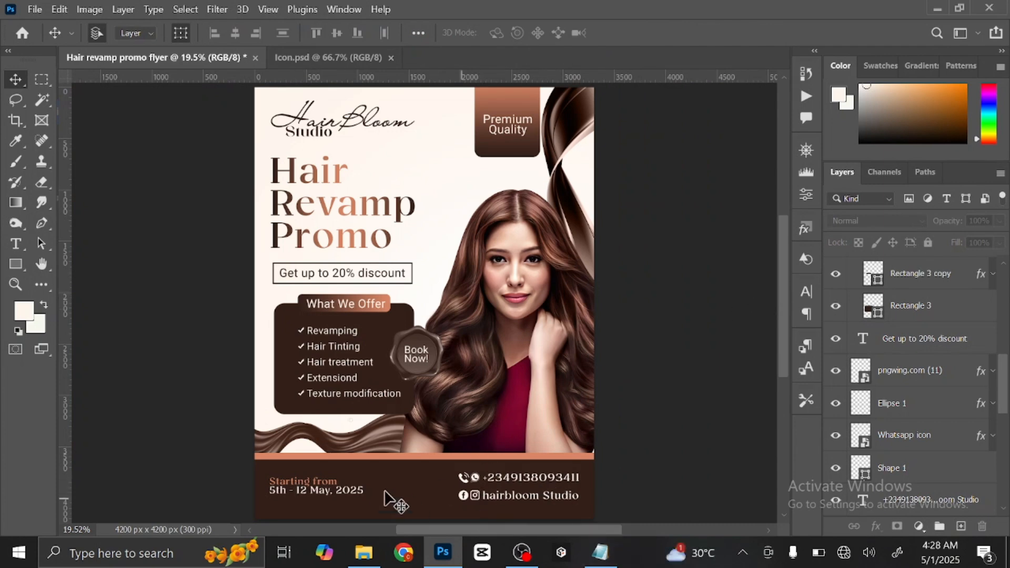
# Collapse Group 1 to shorten the layer list
pyautogui.hotkey('ctrl', '+')
pyautogui.hotkey('ctrl', '+')
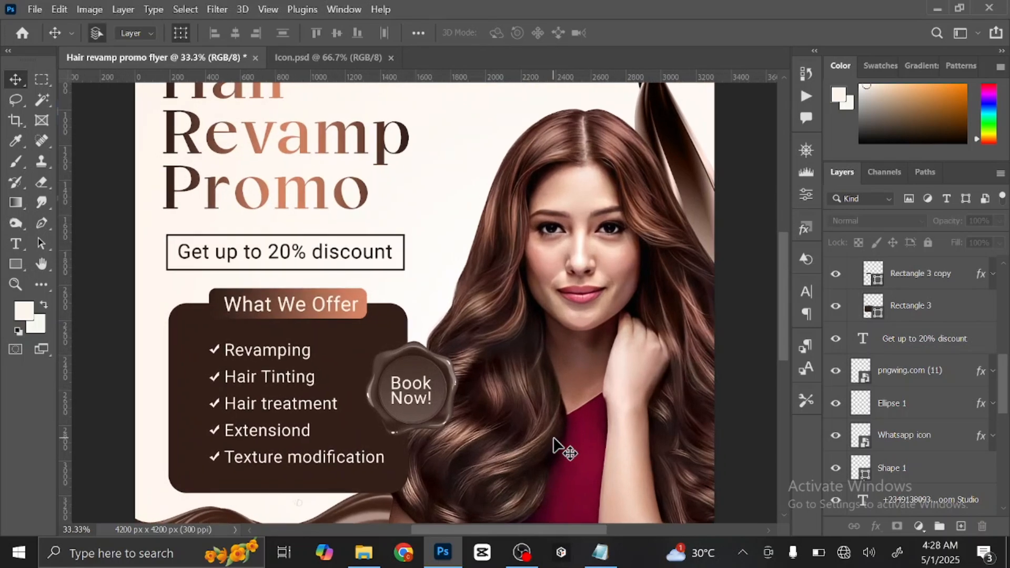
pyautogui.moveTo(554, 430); pyautogui.dragTo(573, 242)
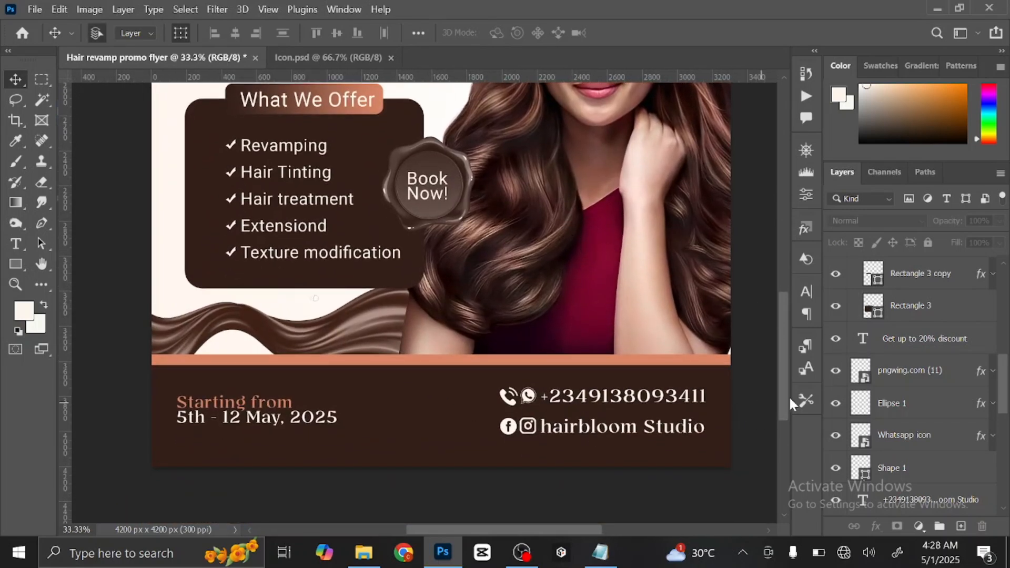
pyautogui.scroll(3, 893, 345)
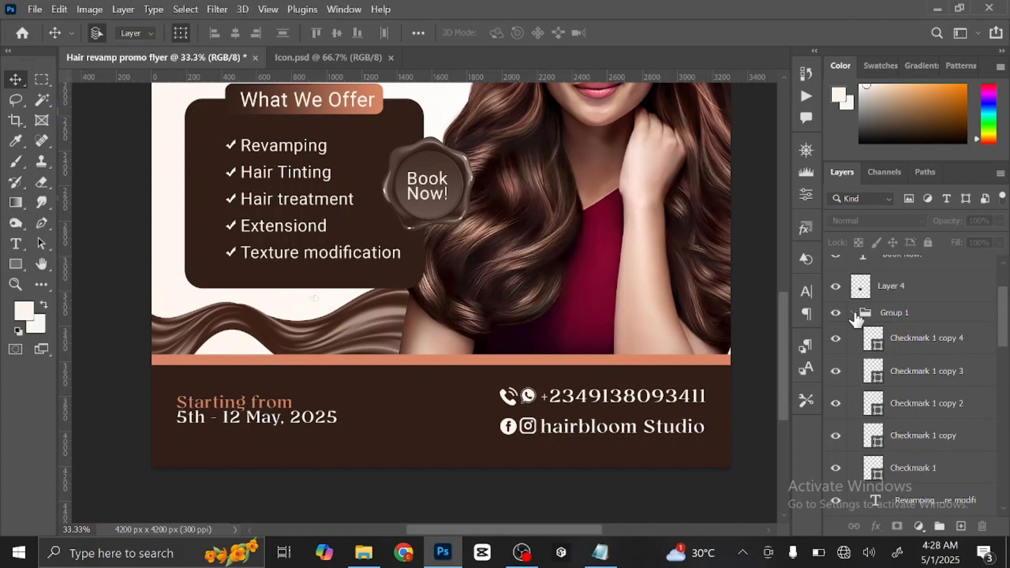
pyautogui.click(854, 312)
# Select the four icon layers together with the contact text and shift them slightly left in the footer
pyautogui.click(652, 413)
pyautogui.scroll(-4, 905, 408)
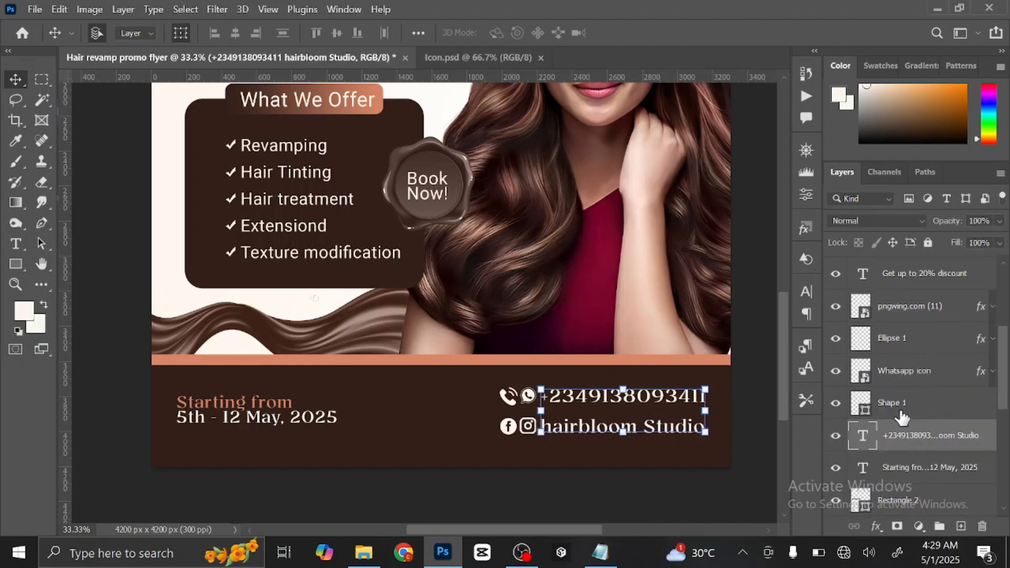
pyautogui.click(516, 430)
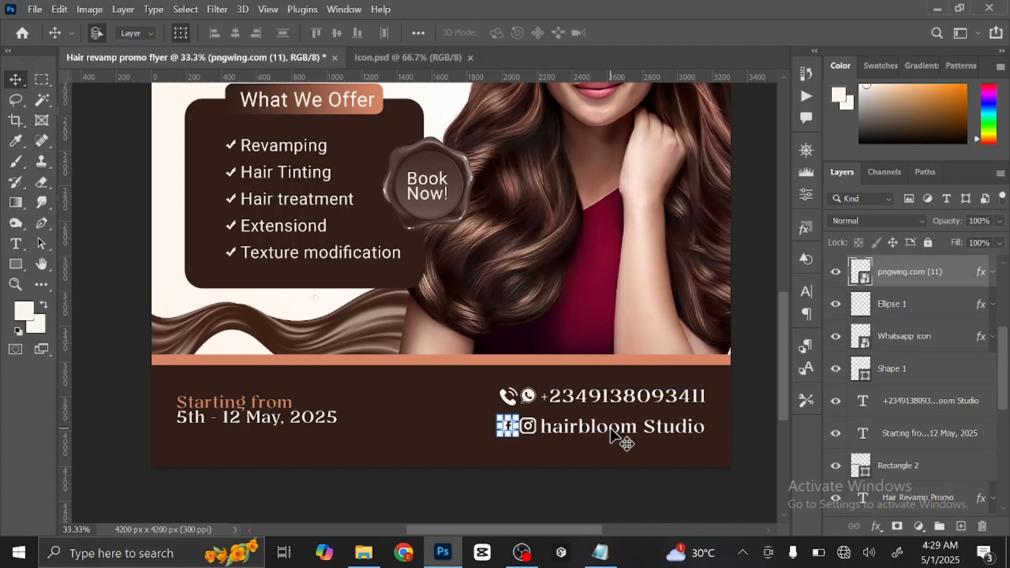
pyautogui.click(866, 403)
pyautogui.click(924, 273)
pyautogui.keyDown('shift'); pyautogui.click(925, 403); pyautogui.keyUp('shift')
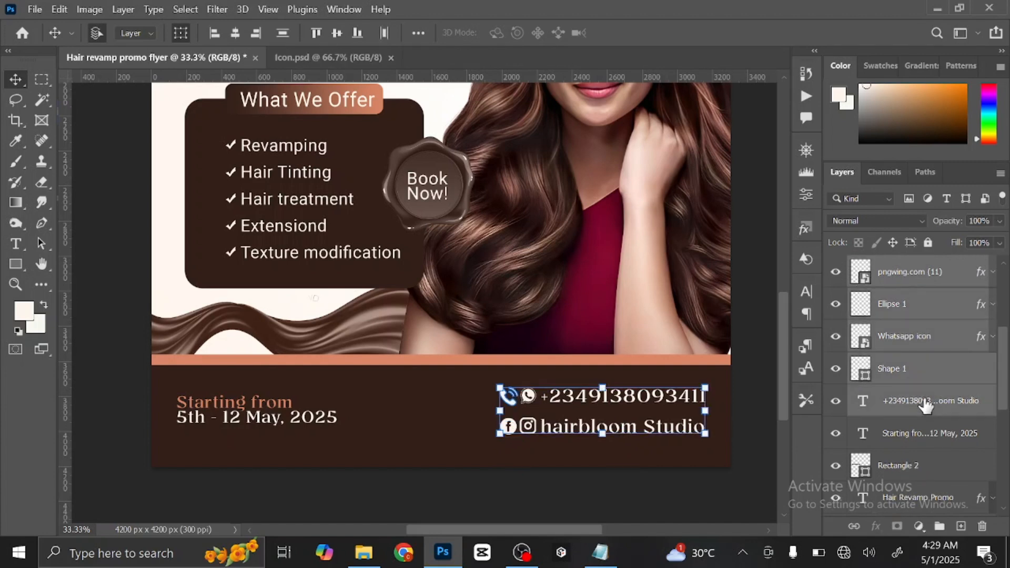
pyautogui.hotkey('ctrl', 't')
pyautogui.moveTo(679, 430); pyautogui.dragTo(672, 431)
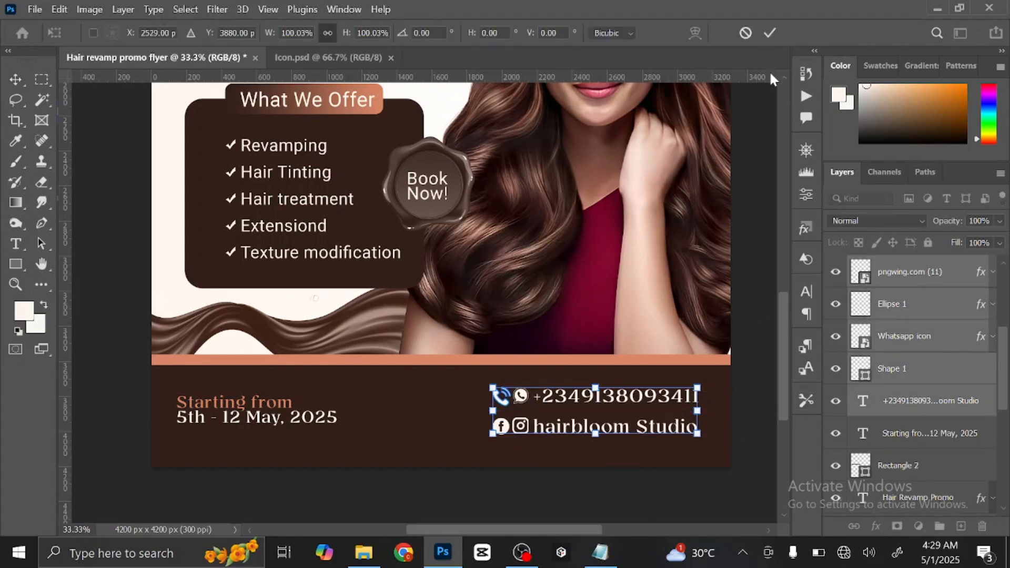
pyautogui.click(770, 33)
# Shift the "Starting from 5th - 12 May, 2025" text slightly right in the footer
pyautogui.scroll(-1, 926, 426)
pyautogui.click(923, 405)
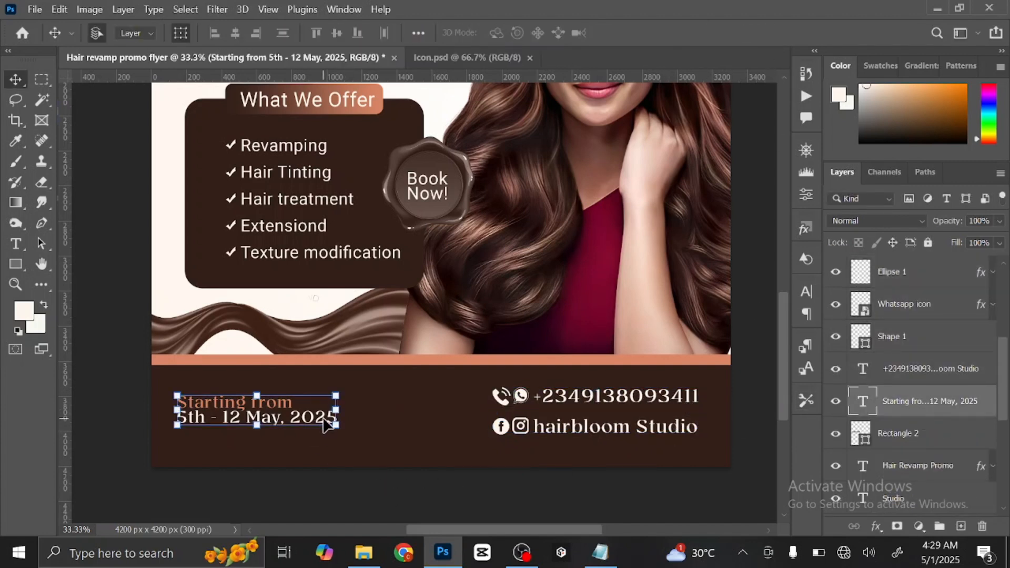
pyautogui.moveTo(323, 424); pyautogui.dragTo(332, 424)
# Try moving the "Starting from" date text layer to the head of the layer stack
pyautogui.moveTo(942, 401); pyautogui.dragTo(904, 268)
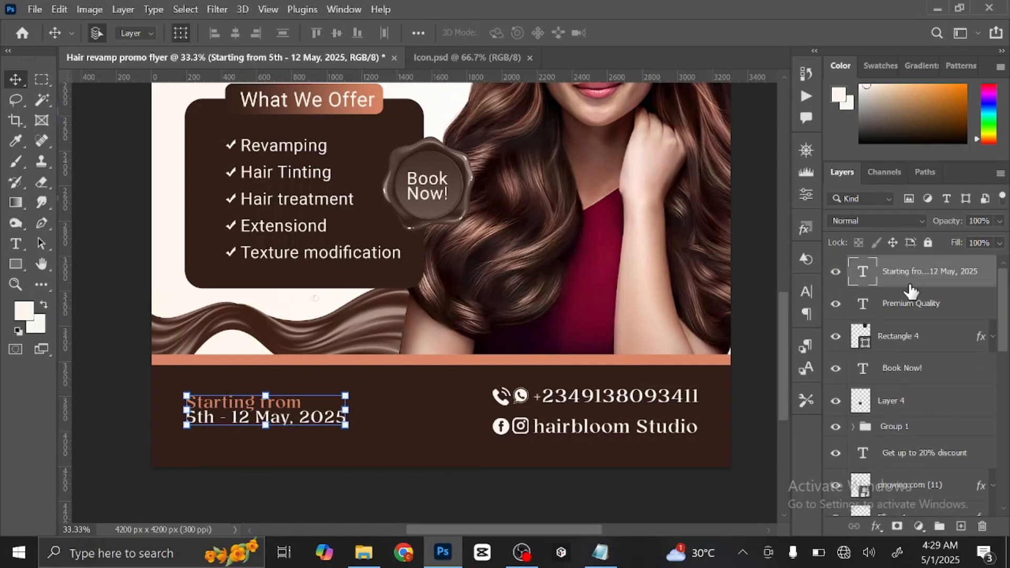
pyautogui.click(597, 432)
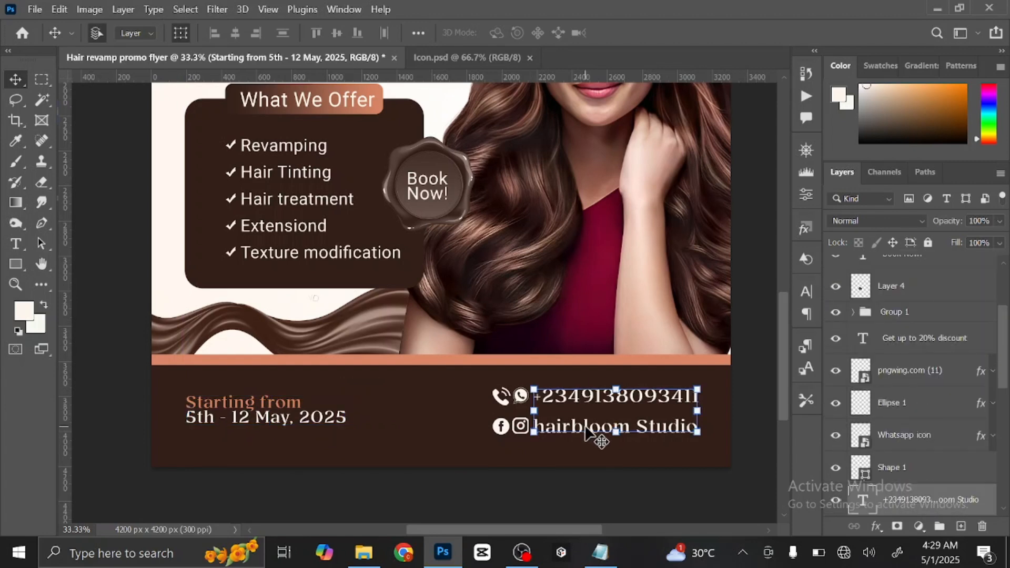
pyautogui.scroll(-3, 913, 416)
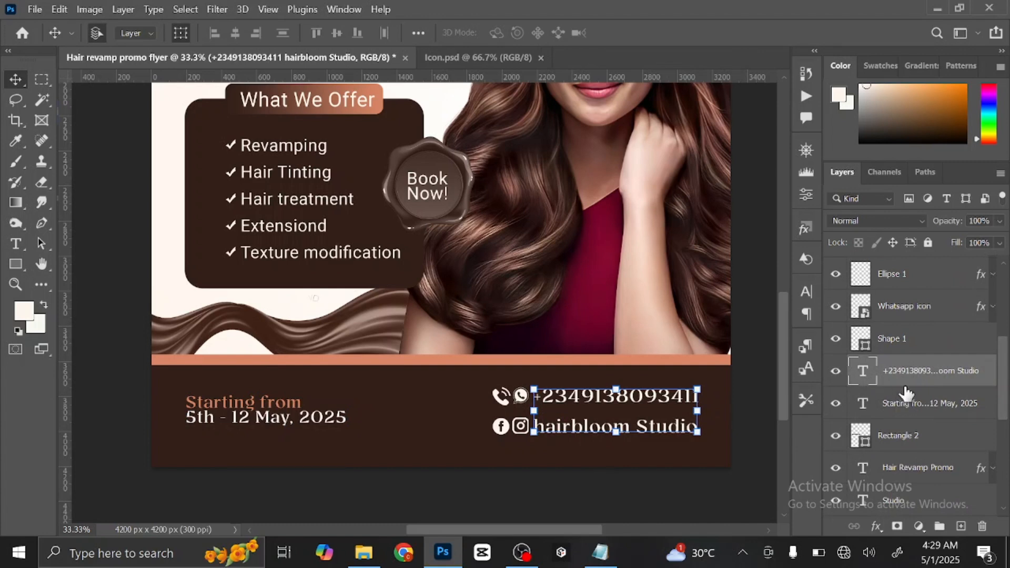
pyautogui.scroll(2, 914, 316)
pyautogui.click(911, 466)
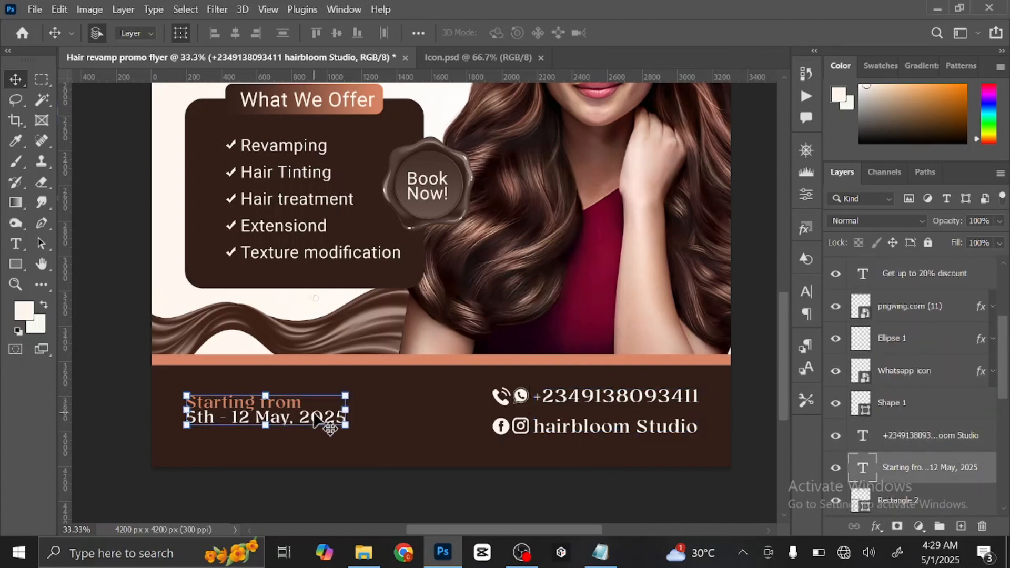
# Select the icons, contact text and date text together, shift them slightly down and left in the footer, and deselect them
pyautogui.click(916, 438)
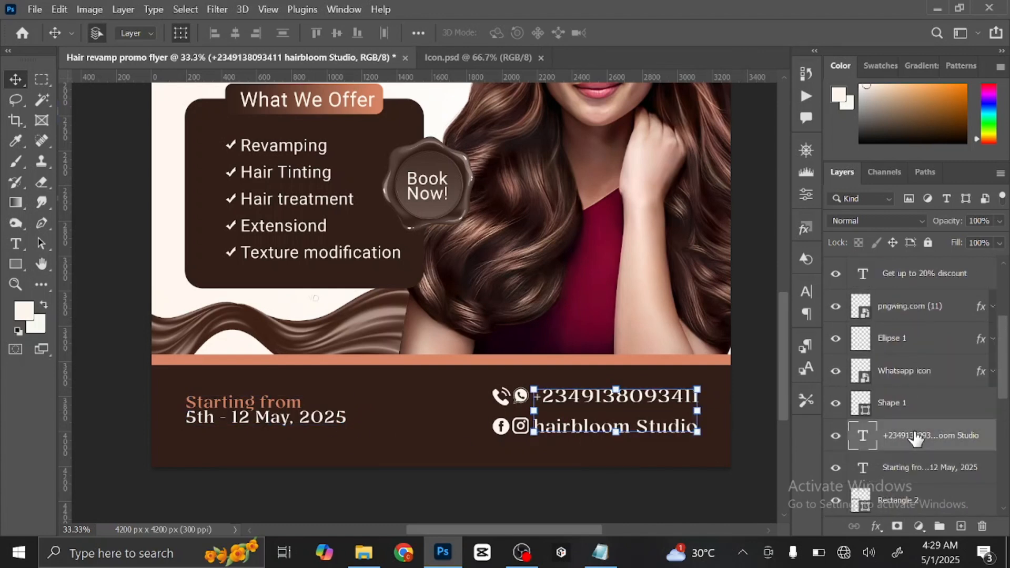
pyautogui.click(915, 311)
pyautogui.scroll(1, 915, 314)
pyautogui.scroll(-2, 914, 316)
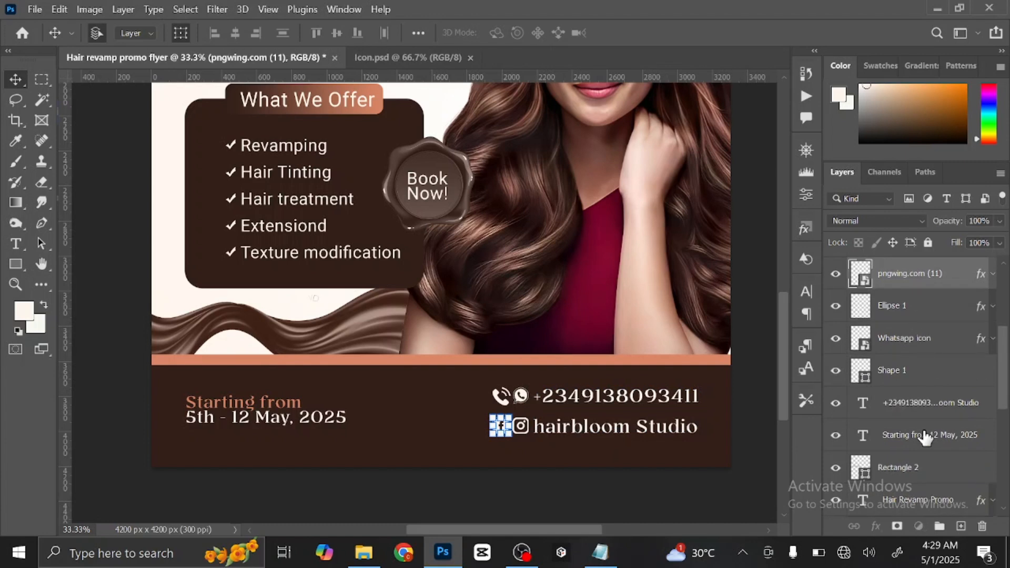
pyautogui.keyDown('shift'); pyautogui.click(919, 435); pyautogui.keyUp('shift')
pyautogui.hotkey('ctrl', 't')
pyautogui.moveTo(521, 427); pyautogui.dragTo(518, 426)
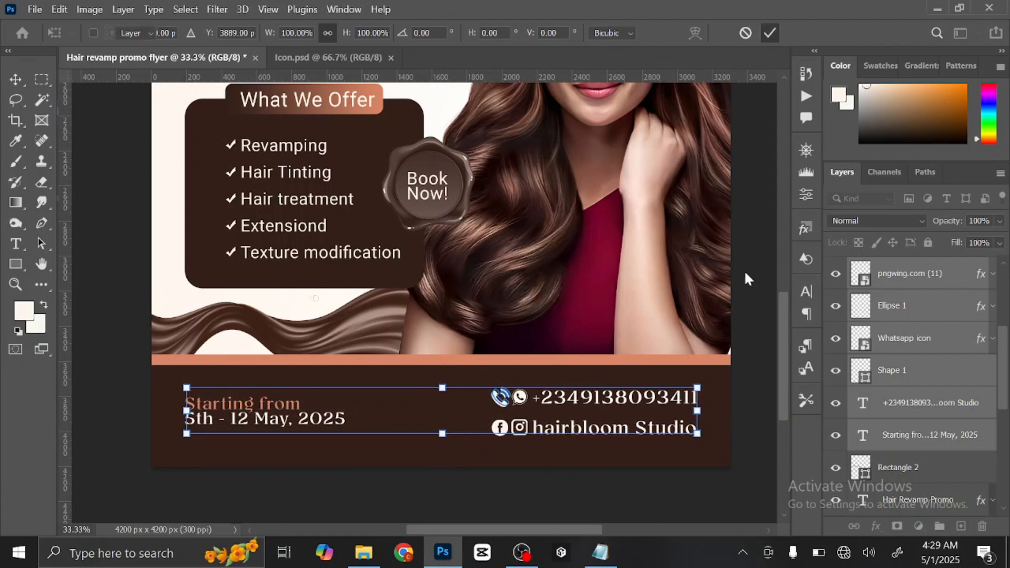
pyautogui.press('Return')
pyautogui.click(746, 298)
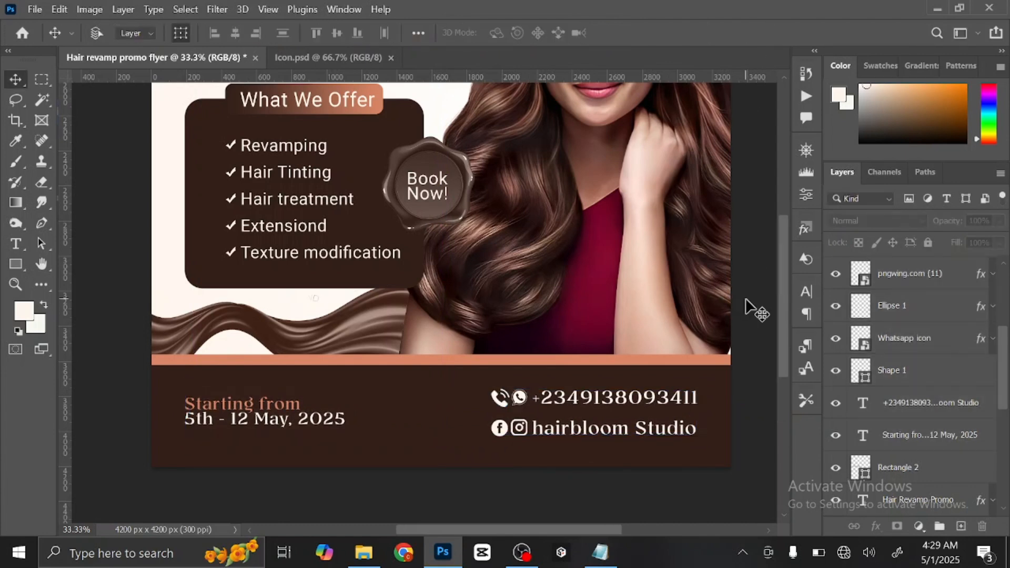
# Add a new layer above the Premium Quality text and set the foreground colour to the footer stripe's orange, #d98666
pyautogui.hotkey('ctrl', '0')
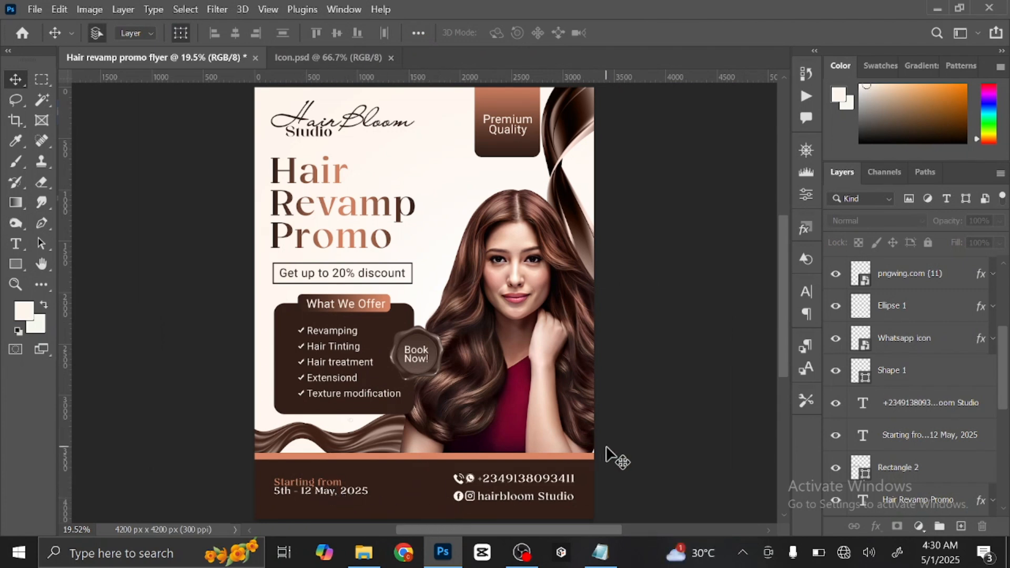
pyautogui.scroll(5, 891, 327)
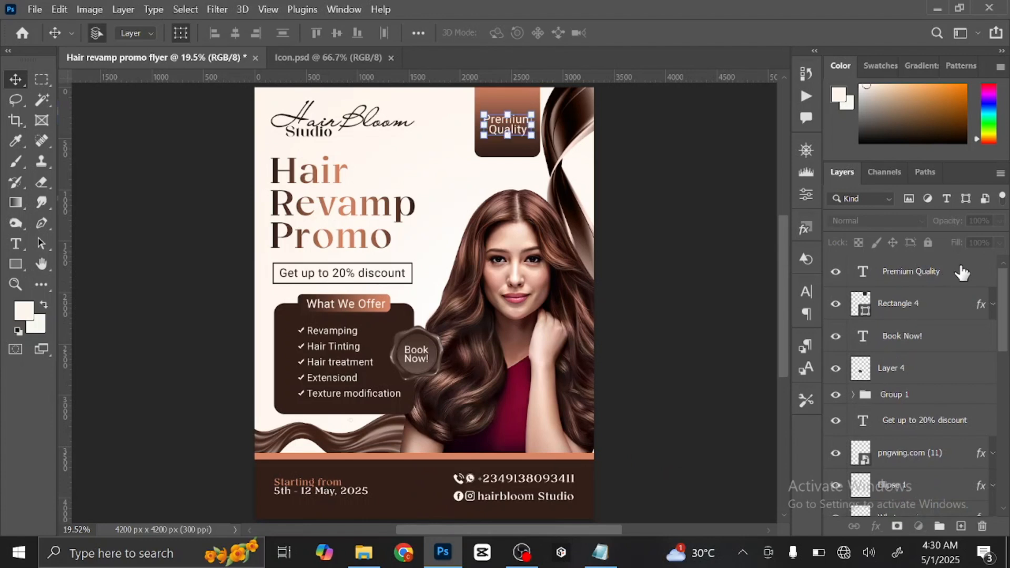
pyautogui.click(963, 272)
pyautogui.click(962, 526)
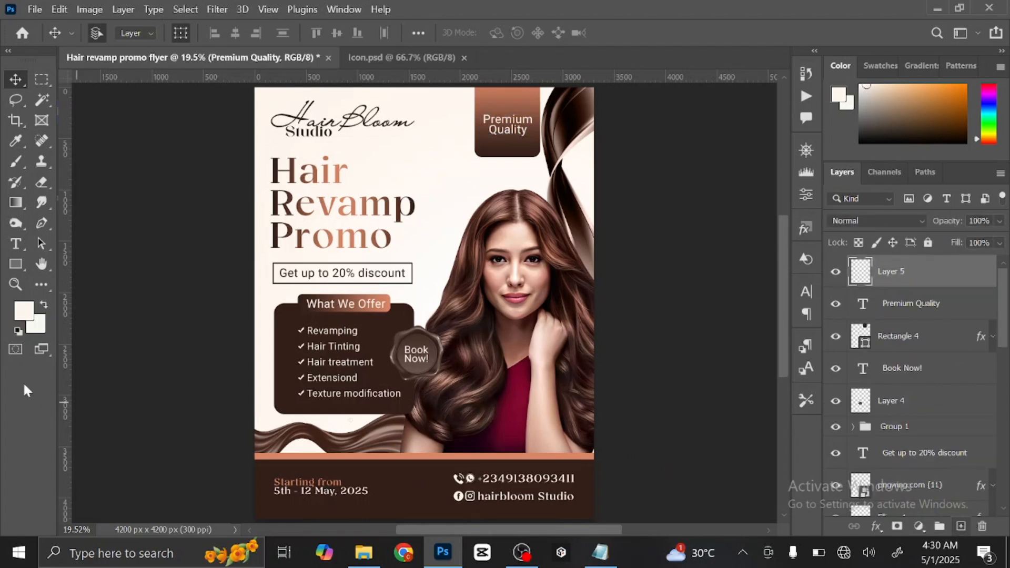
pyautogui.click(15, 263)
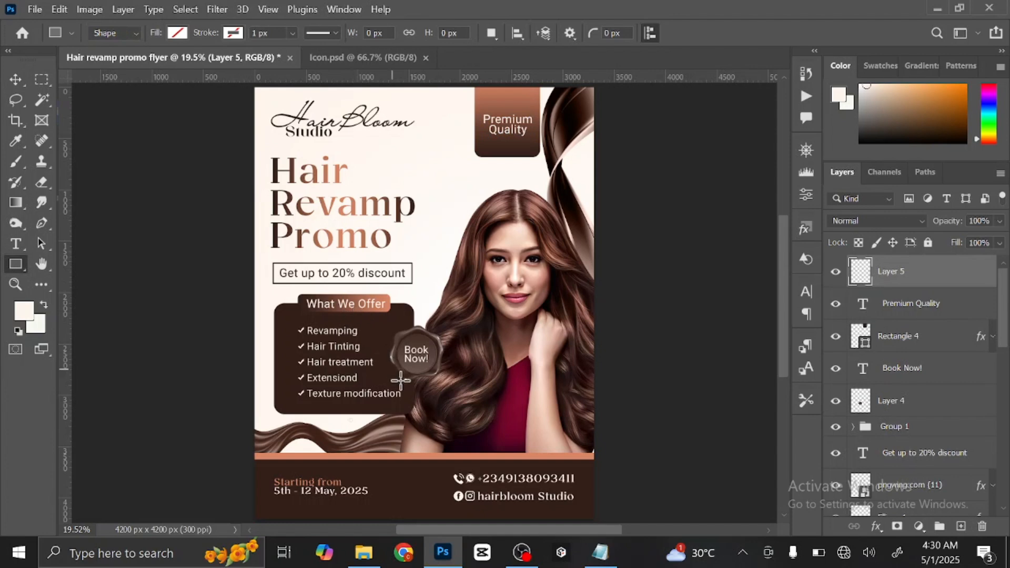
pyautogui.click(489, 457)
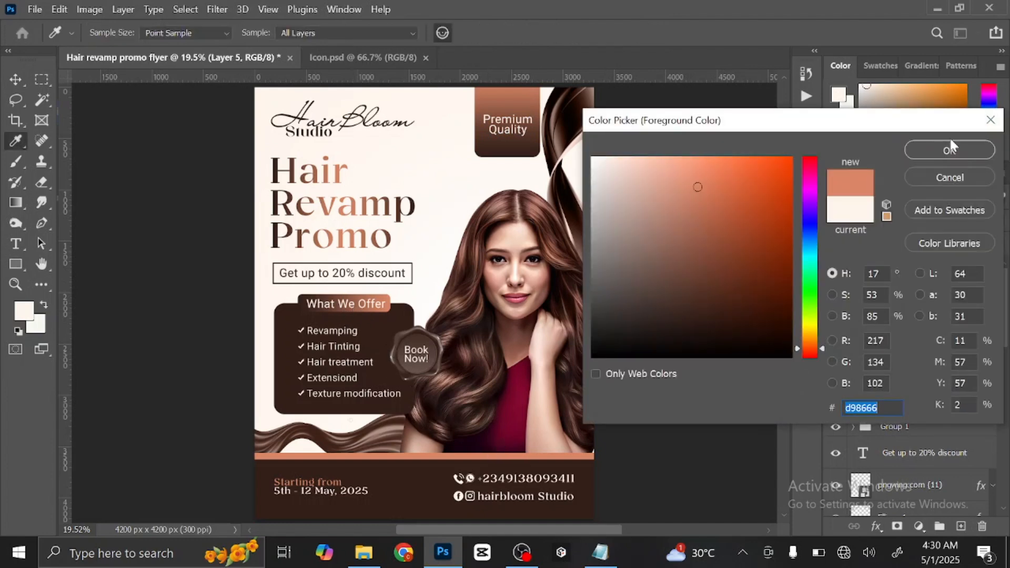
pyautogui.click(925, 150)
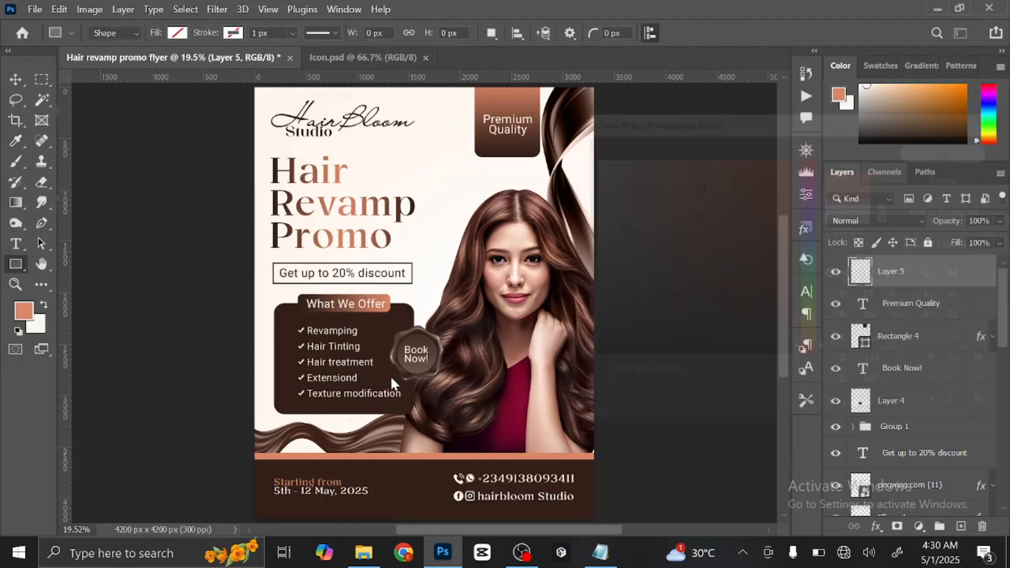
# Draw a thin vertical rectangle about 7 px wide and 441 px high between the footer's date and contact details
pyautogui.press('u')
pyautogui.hotkey('ctrl', '+')
pyautogui.hotkey('ctrl', '+')
pyautogui.hotkey('ctrl', '+')
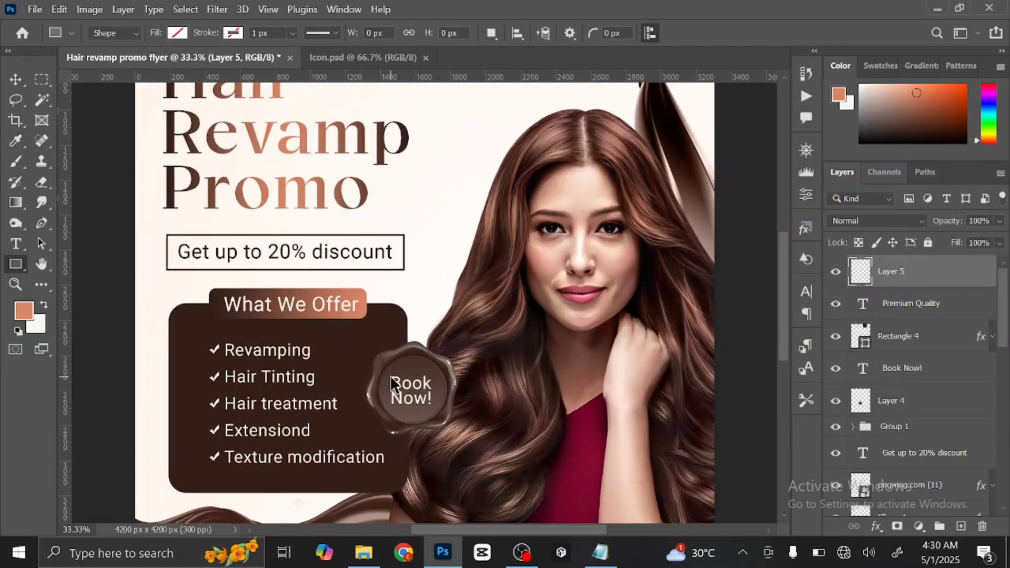
pyautogui.hotkey('ctrl', '+')
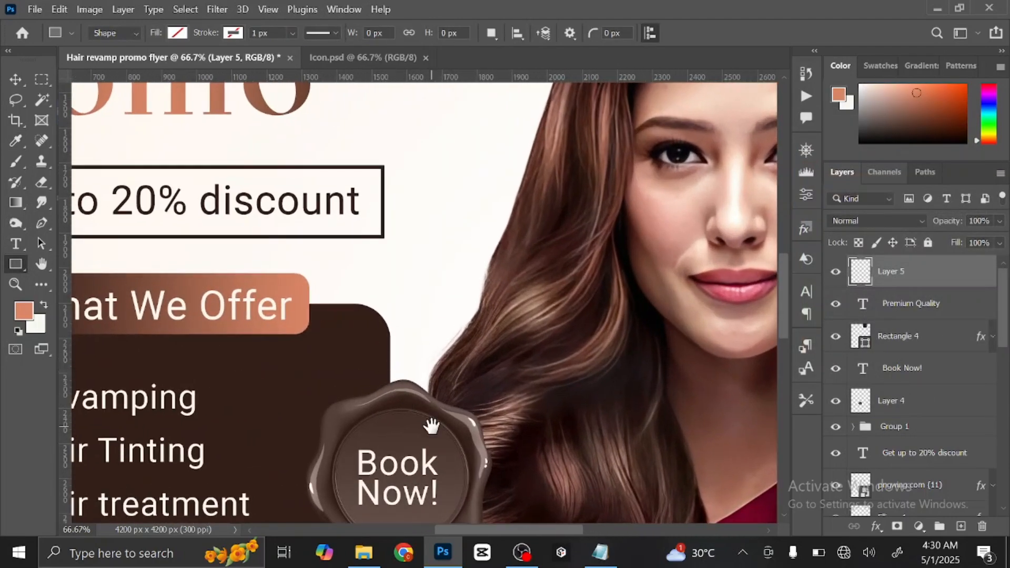
pyautogui.moveTo(431, 426); pyautogui.dragTo(473, 223)
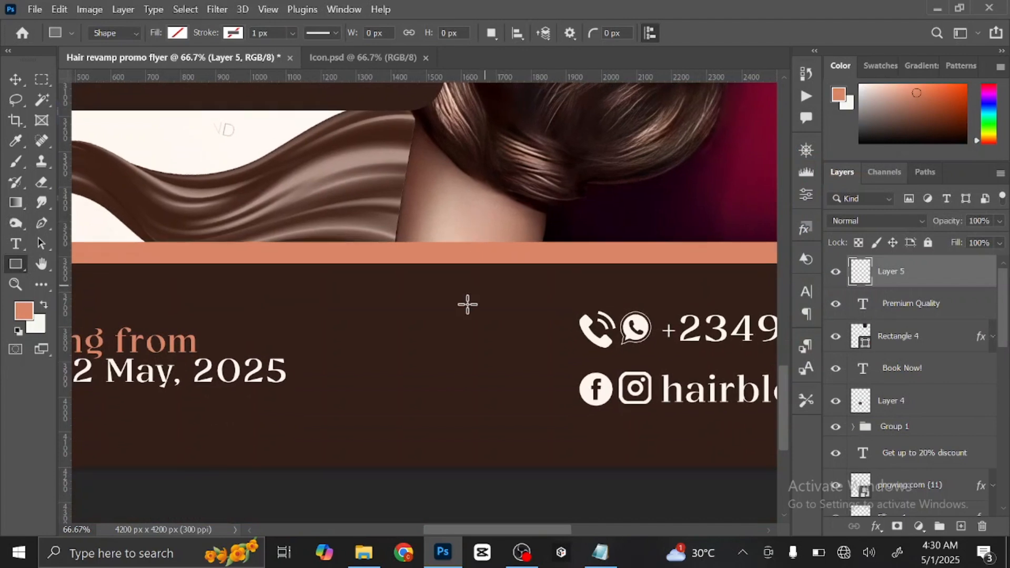
pyautogui.moveTo(442, 284); pyautogui.dragTo(444, 438)
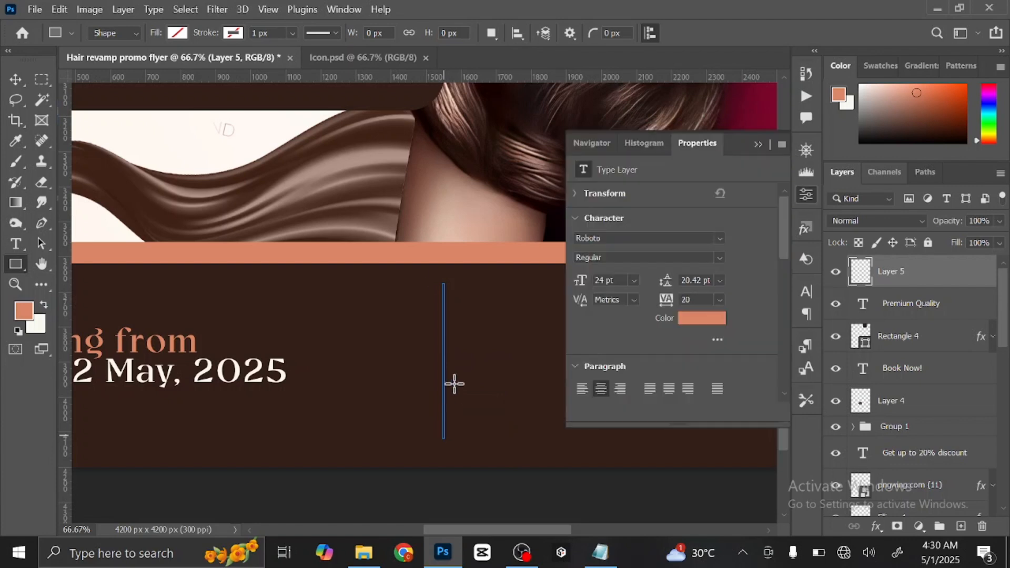
# Fill the thin vertical divider in the footer with the recently used orange, without a stroke, and deselect it
pyautogui.click(177, 32)
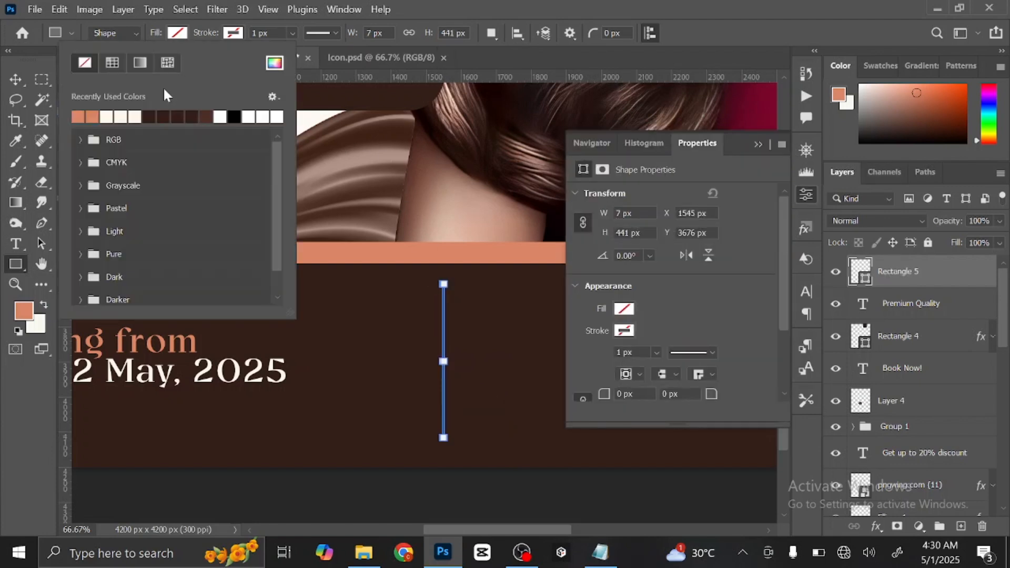
pyautogui.click(92, 117)
pyautogui.click(178, 40)
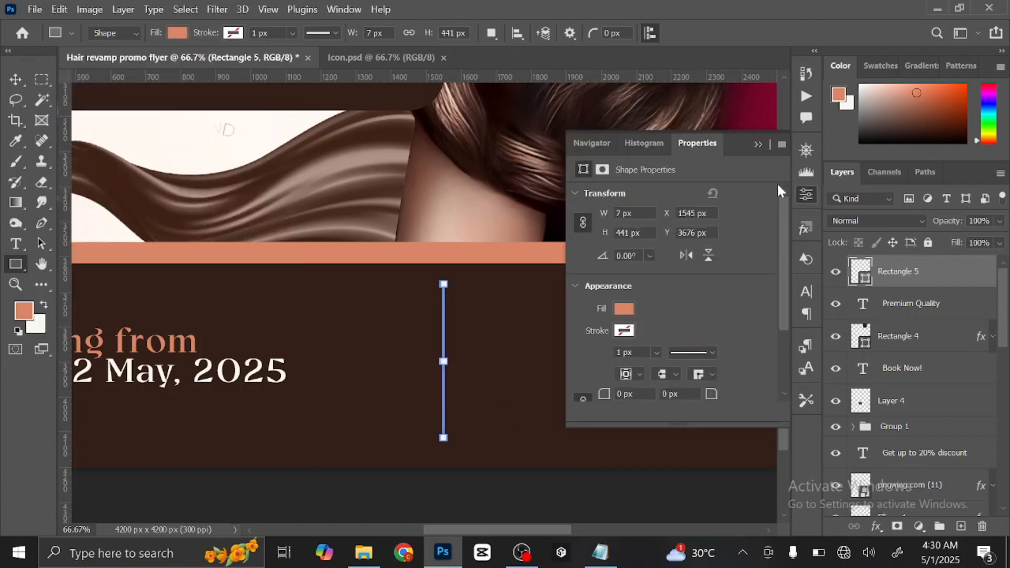
pyautogui.click(758, 144)
pyautogui.click(15, 79)
pyautogui.click(466, 492)
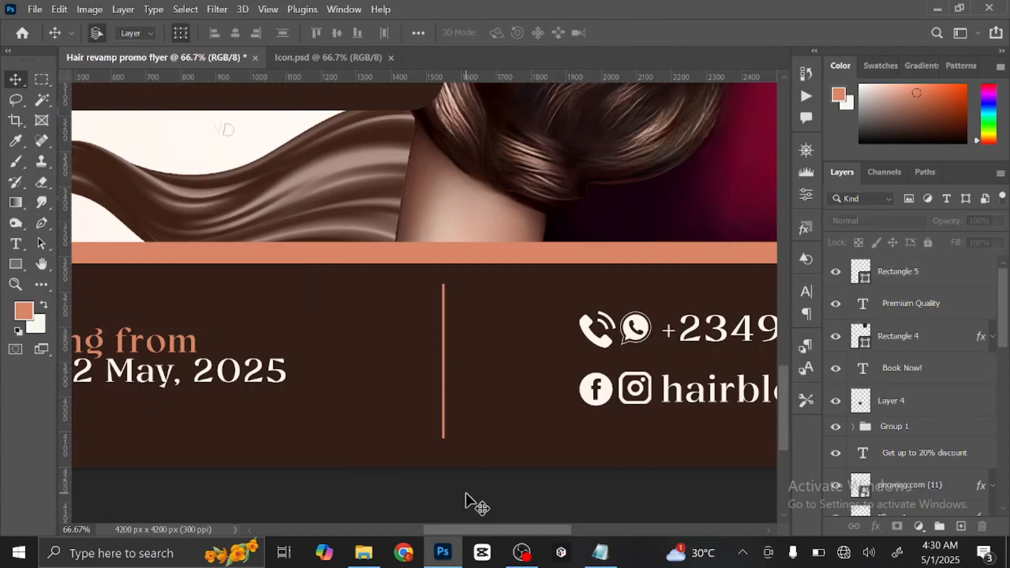
# Add a new layer directly above the Model layer and prepare the Brush with the foreground colour #d98666
pyautogui.hotkey('ctrl', '0')
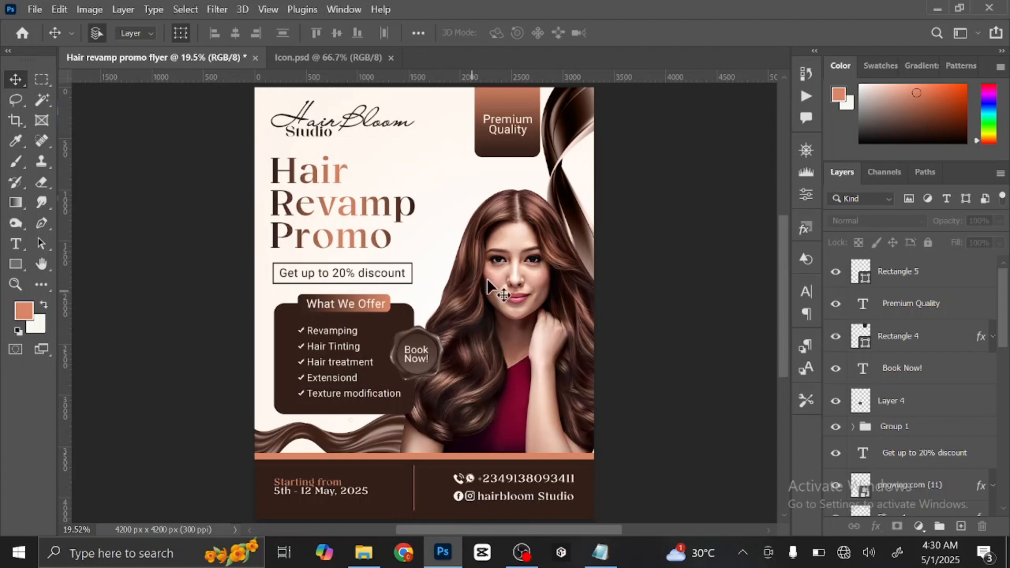
pyautogui.click(512, 266)
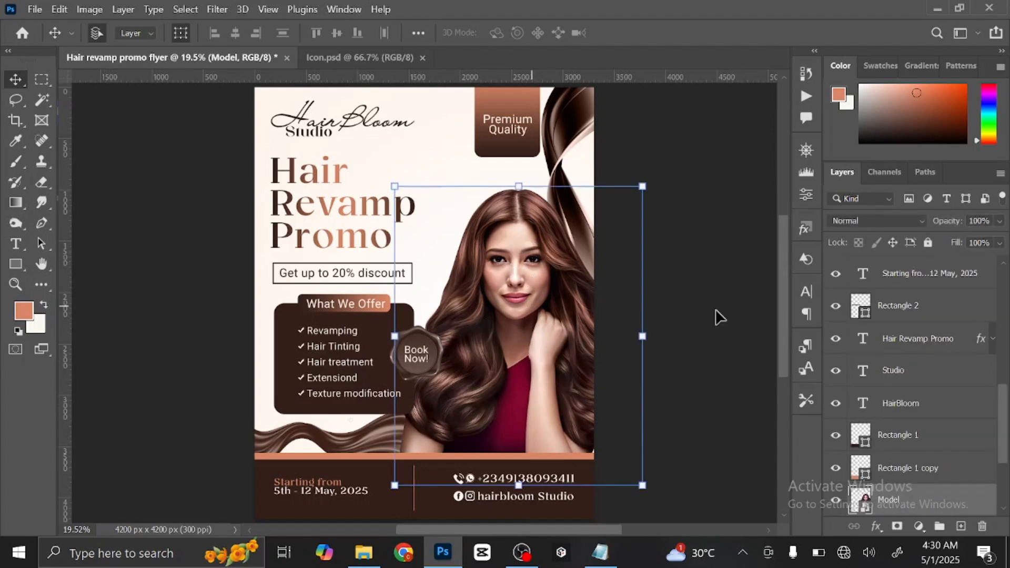
pyautogui.scroll(-3, 963, 437)
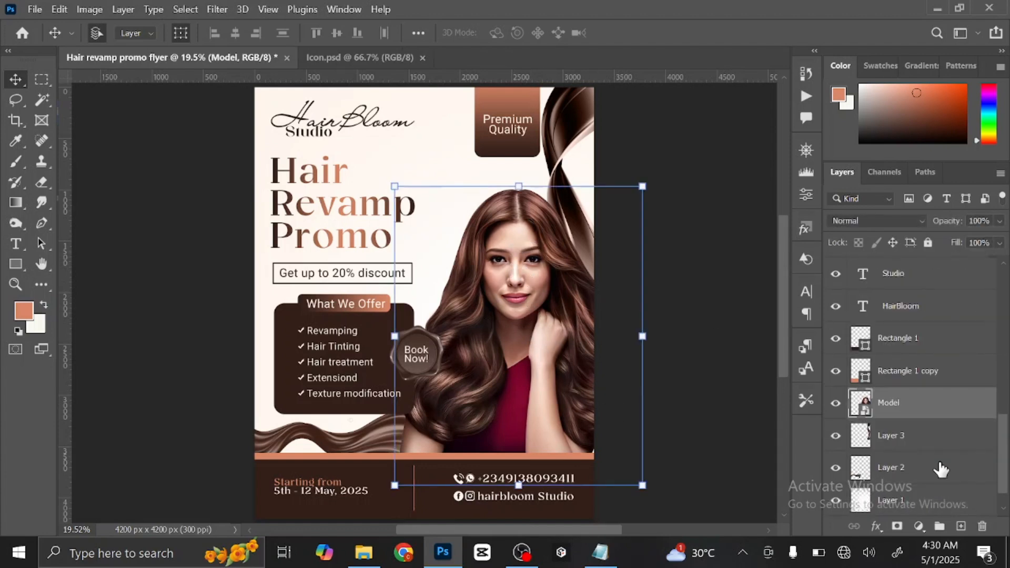
pyautogui.click(961, 526)
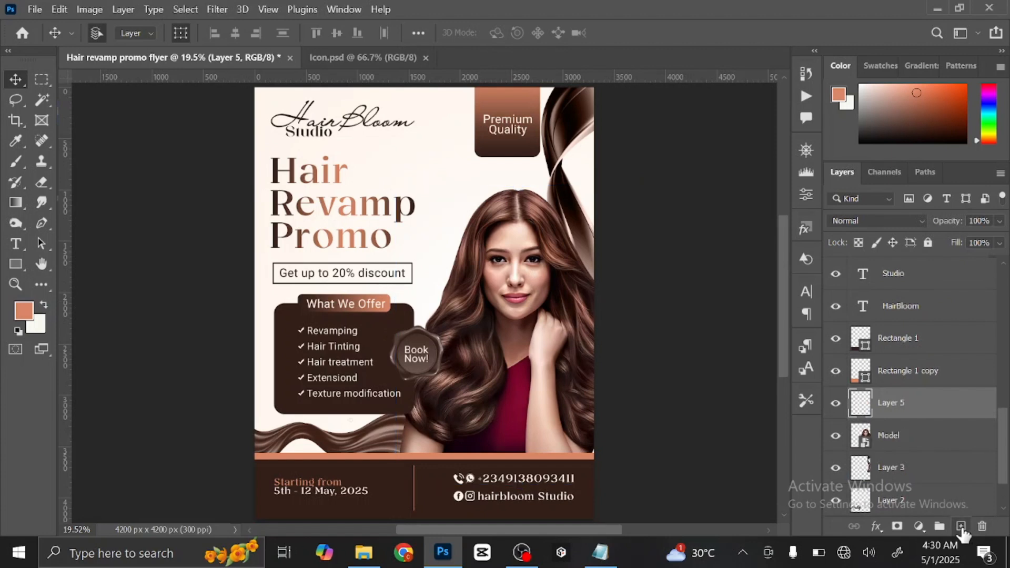
pyautogui.click(16, 164)
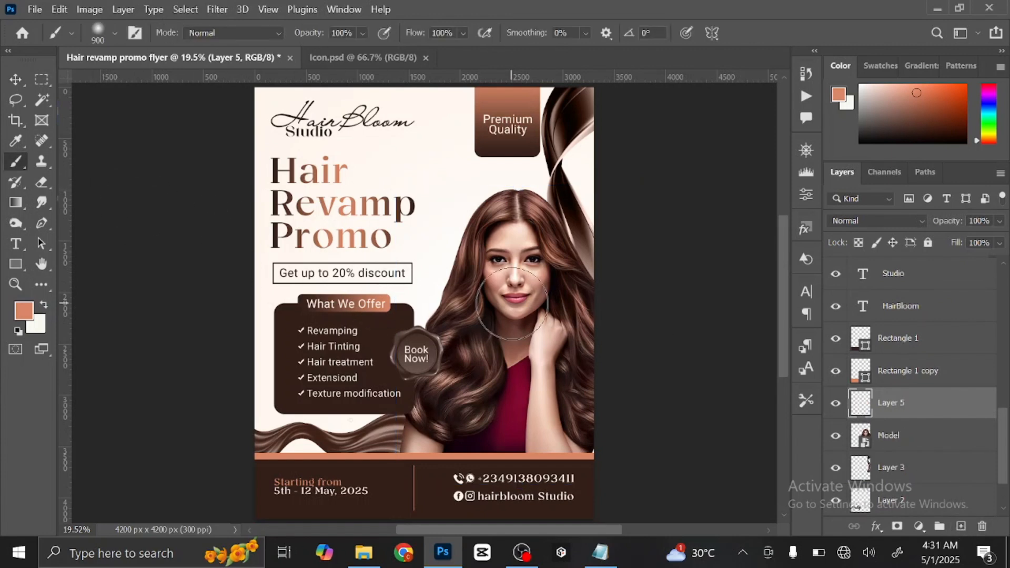
pyautogui.press('[')
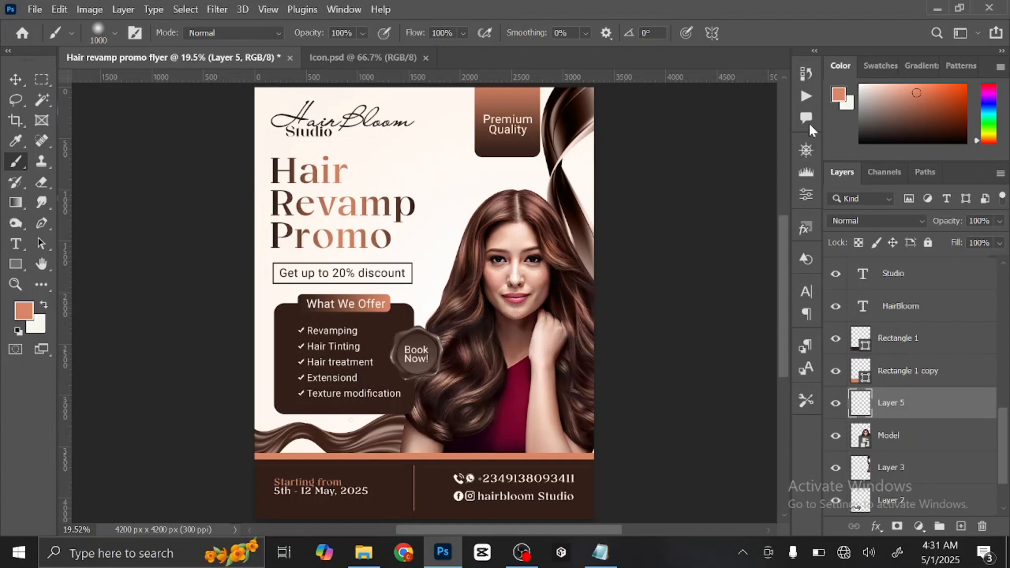
pyautogui.click(839, 95)
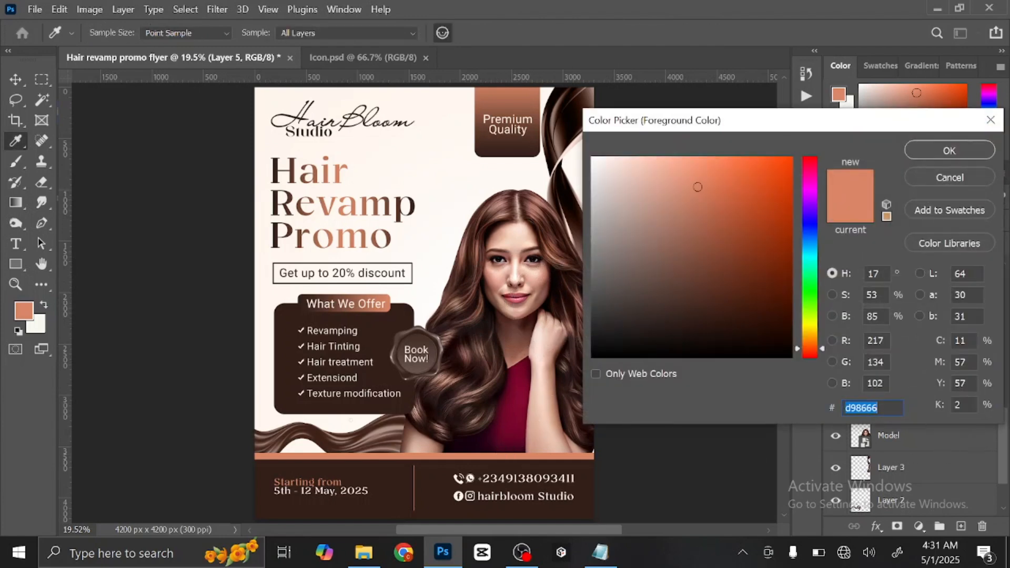
pyautogui.click(923, 156)
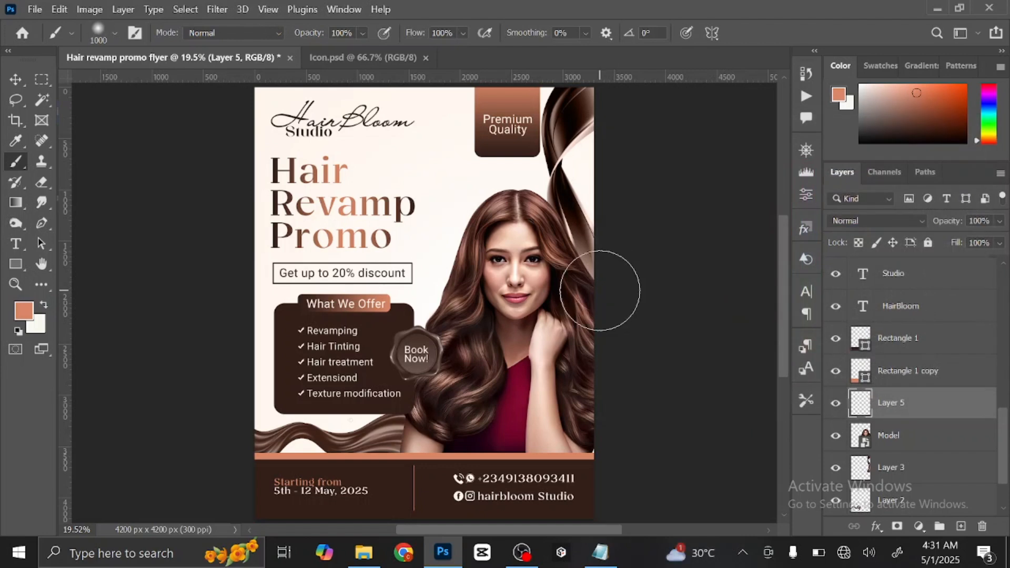
# Paint soft orange glows over both sides of the model's hair with a 1500 px brush
pyautogui.press(']')
pyautogui.press(']')
pyautogui.press(']')
pyautogui.press(']')
pyautogui.press(']')
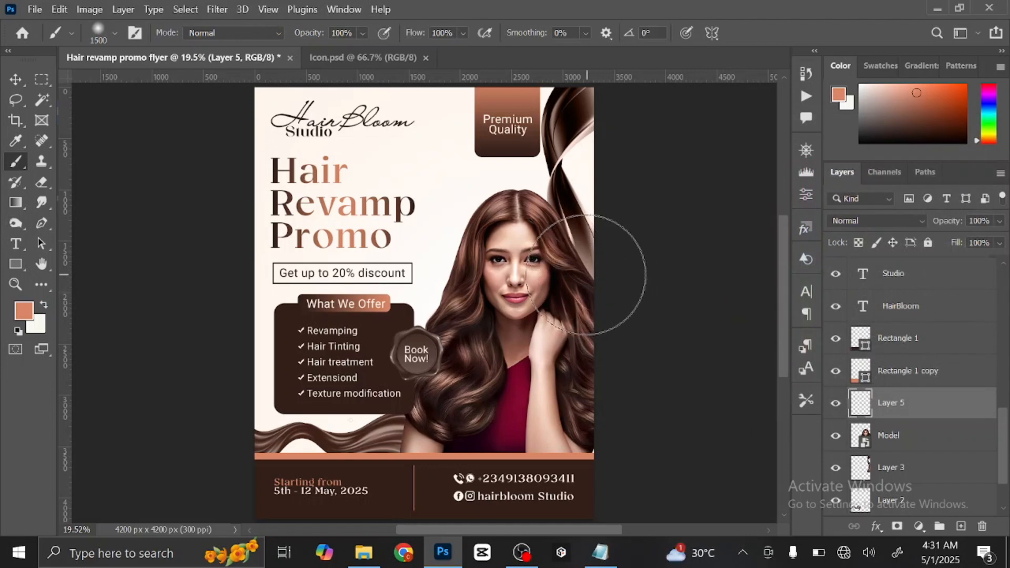
pyautogui.moveTo(598, 267); pyautogui.dragTo(591, 271)
pyautogui.hotkey('ctrl', 'z')
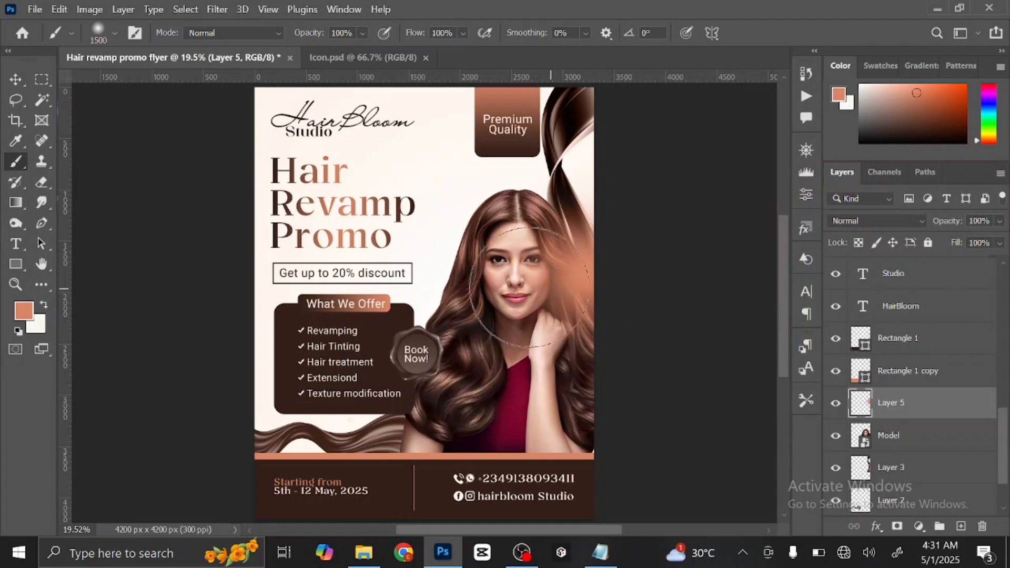
pyautogui.moveTo(490, 242)
pyautogui.mouseDown()
pyautogui.moveTo(436, 311)
pyautogui.moveTo(421, 237)
pyautogui.moveTo(379, 335)
pyautogui.mouseUp()
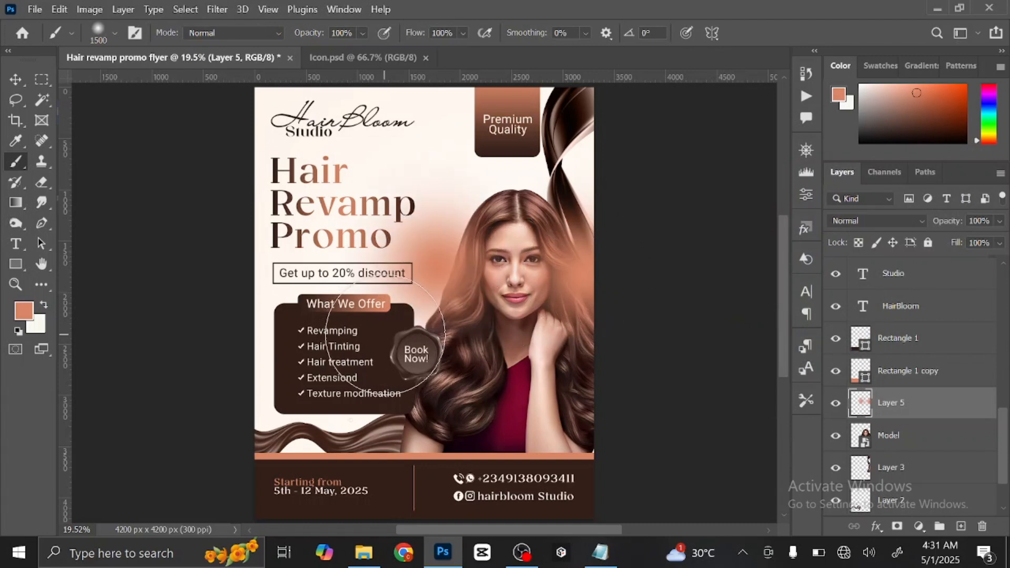
# Set the painted glow layer's blend mode to Screen, reduce the brush size to 1400 px, and deselect the layer
pyautogui.click(867, 217)
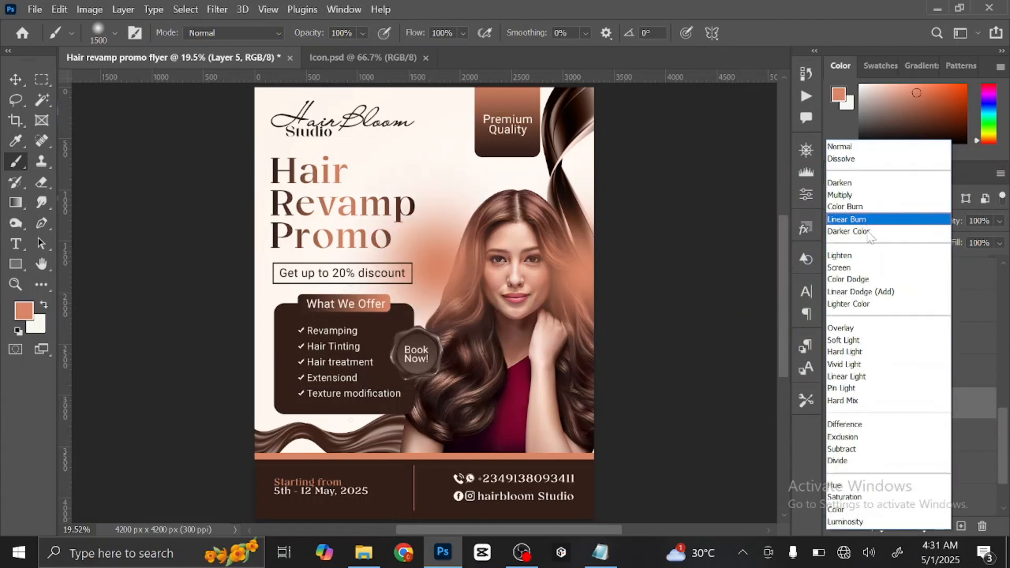
pyautogui.click(870, 268)
pyautogui.press('[')
pyautogui.press('[')
pyautogui.press('[')
pyautogui.press('[')
pyautogui.press('[')
pyautogui.press('[')
pyautogui.press('[')
pyautogui.press('[')
pyautogui.press('[')
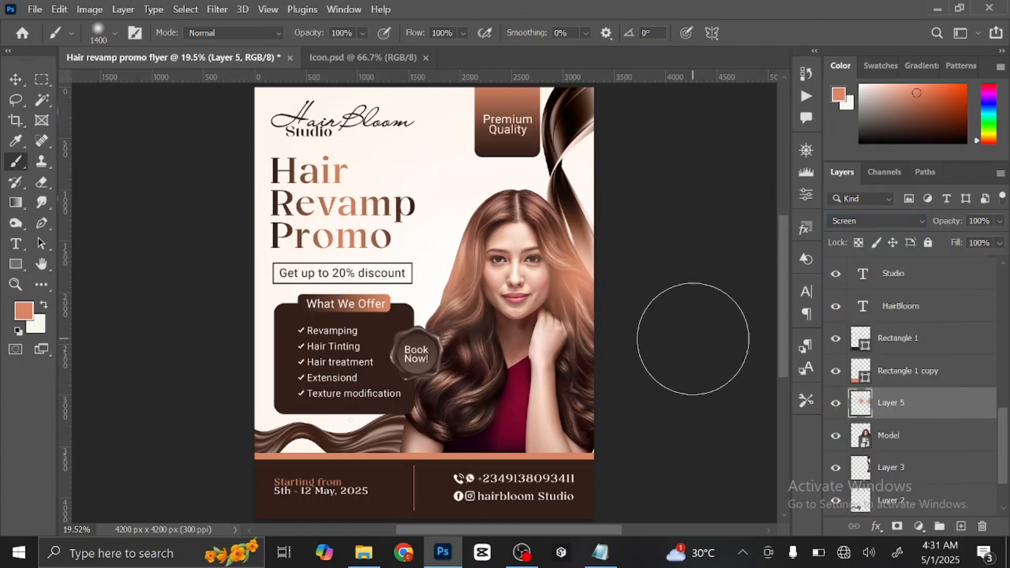
pyautogui.click(21, 81)
pyautogui.click(140, 271)
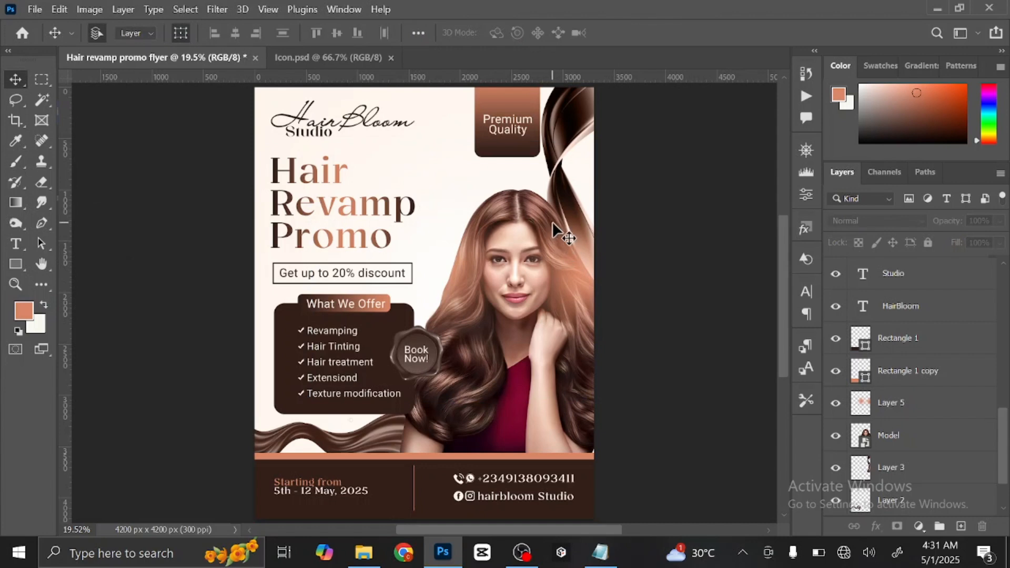
# Stamp all visible layers into a new layer above the footer divider and convert it to a Smart Object
pyautogui.scroll(5, 967, 351)
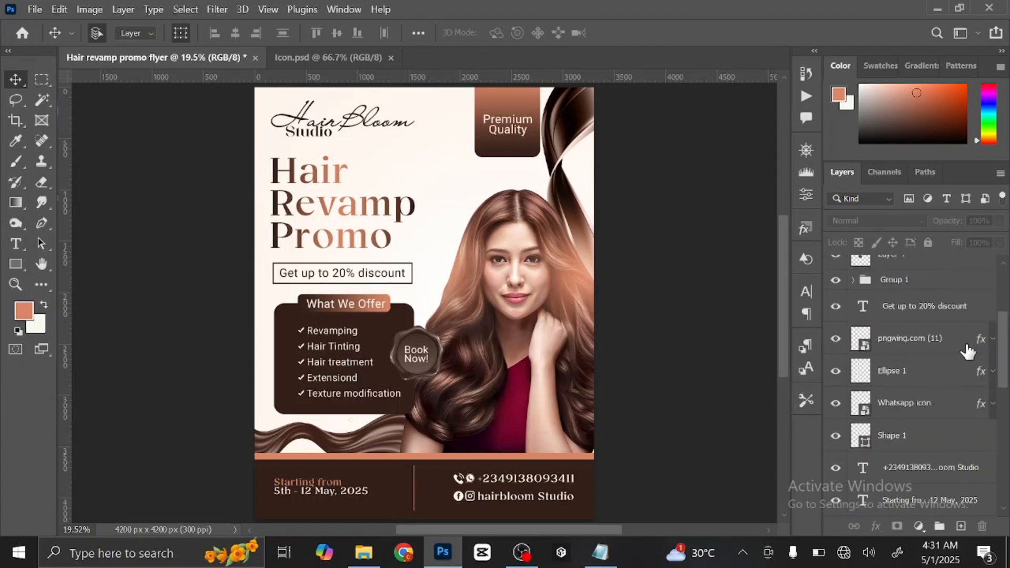
pyautogui.scroll(4, 967, 351)
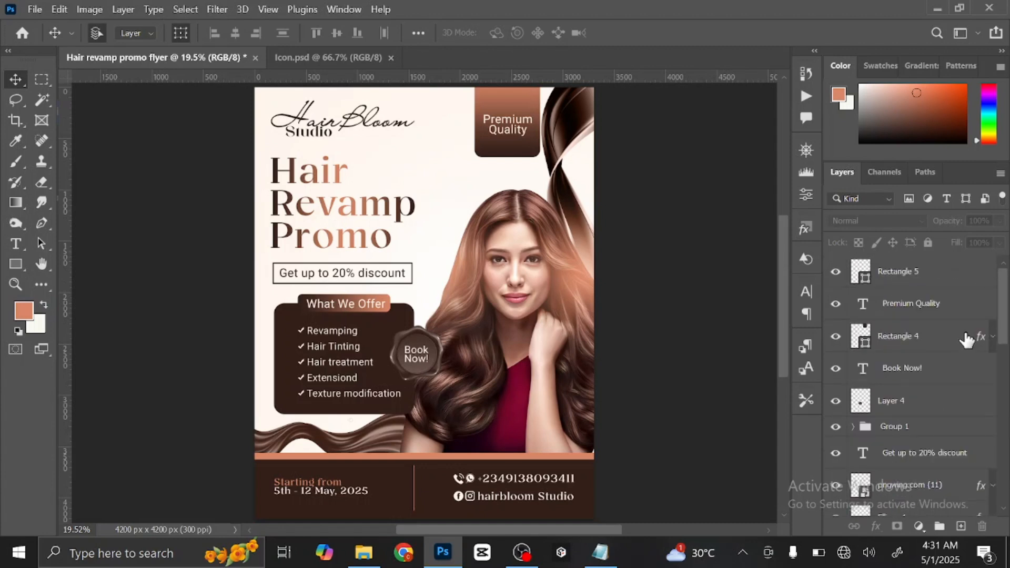
pyautogui.click(955, 275)
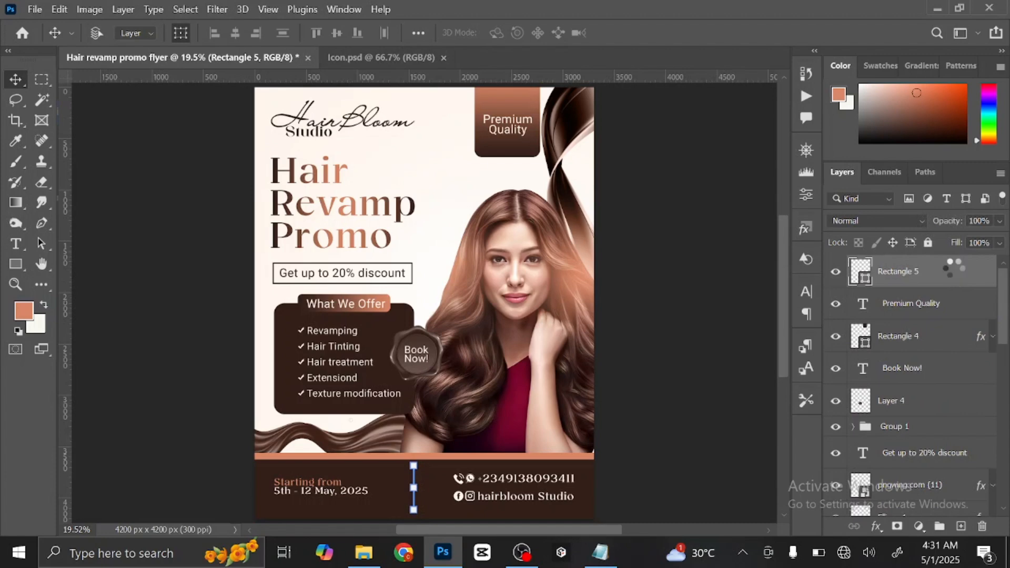
pyautogui.hotkey('ctrl', 'shift', 'alt', 'e')
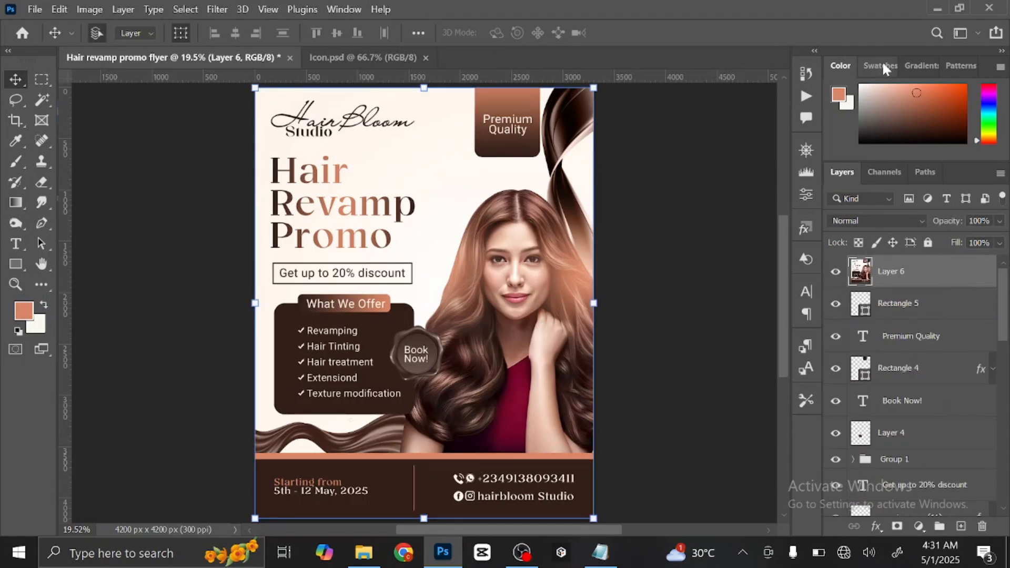
pyautogui.rightClick(931, 270)
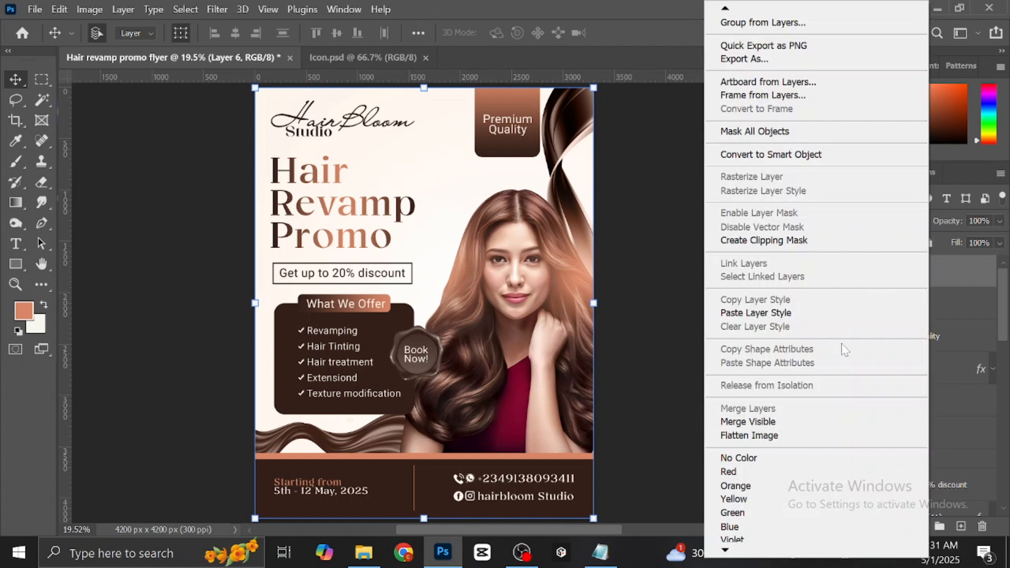
pyautogui.click(773, 155)
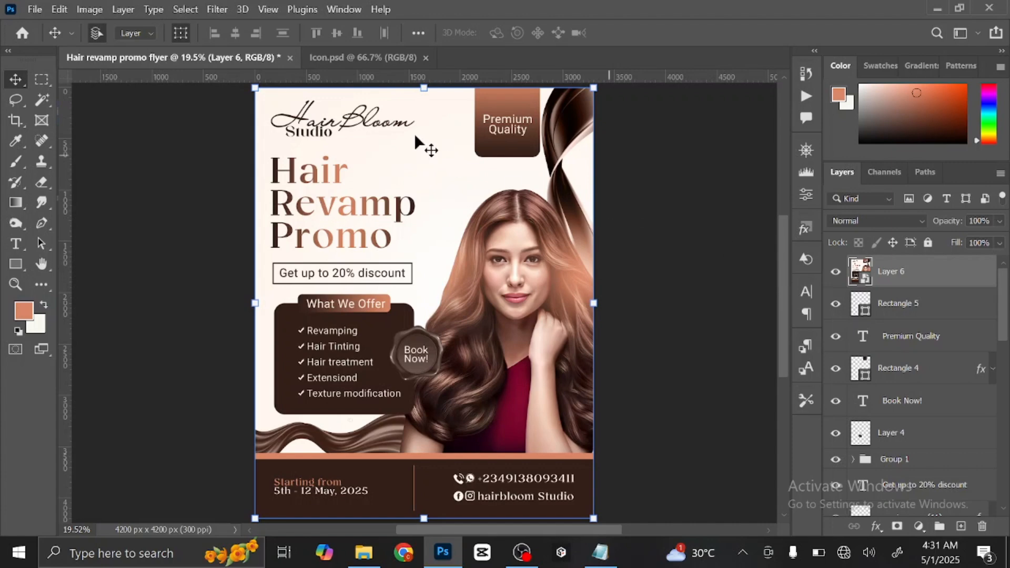
# Apply the Camera Raw Filter to the merged flyer layer with Texture +36 and Clarity +31, collapse its filter list and deselect it
pyautogui.click(217, 9)
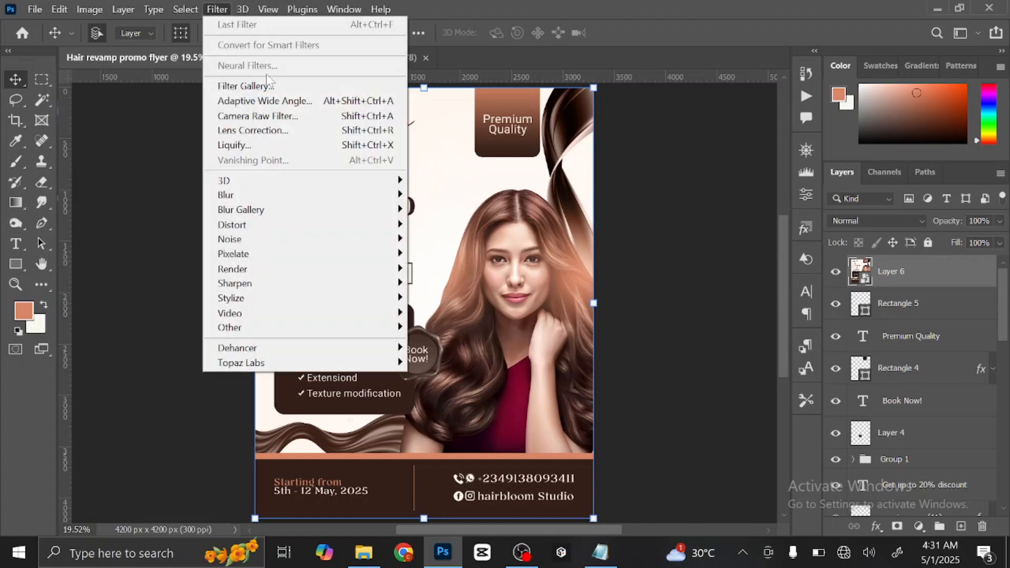
pyautogui.click(300, 116)
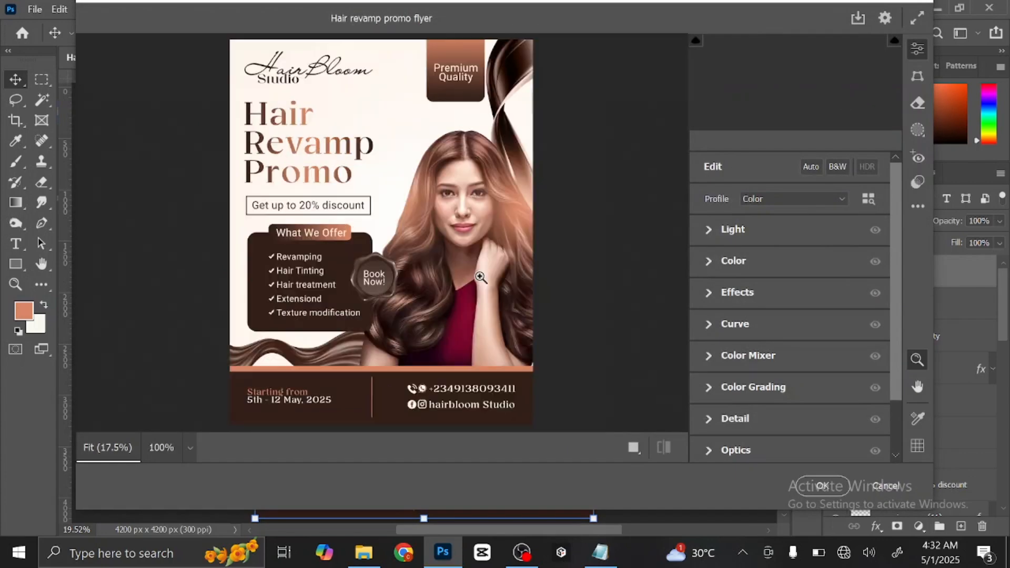
pyautogui.click(709, 293)
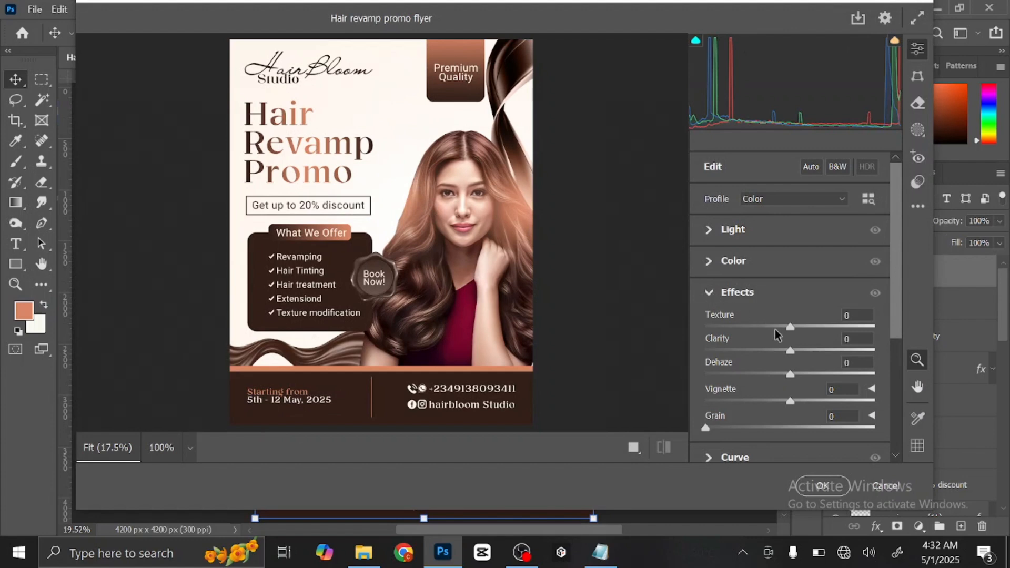
pyautogui.moveTo(794, 328); pyautogui.dragTo(817, 350)
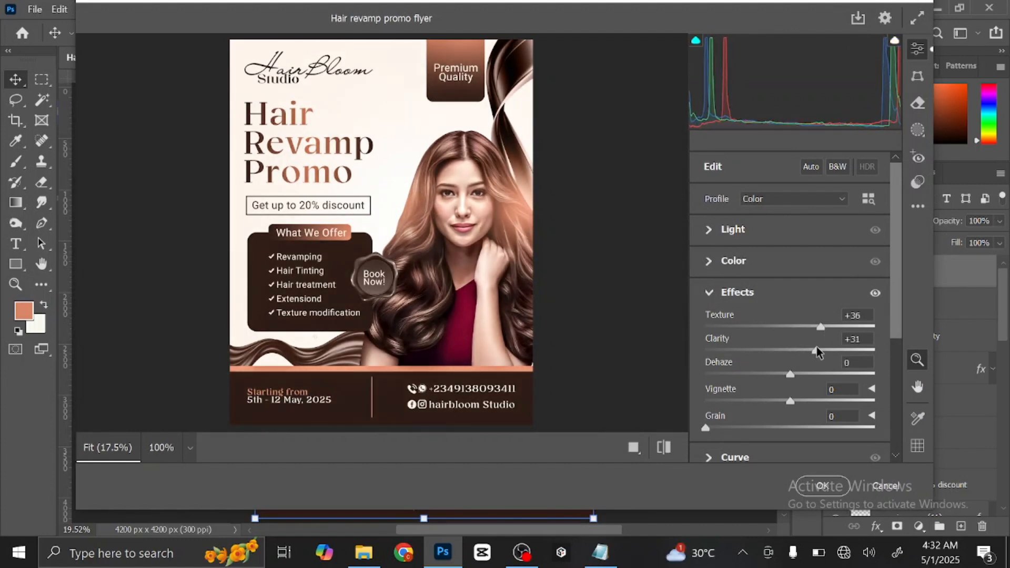
pyautogui.click(711, 294)
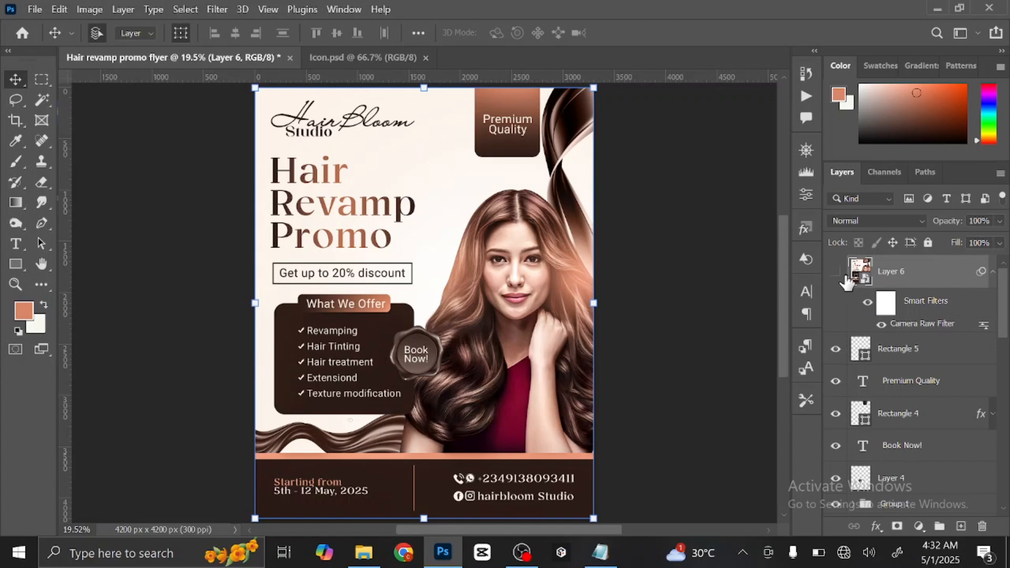
pyautogui.click(993, 272)
pyautogui.click(708, 268)
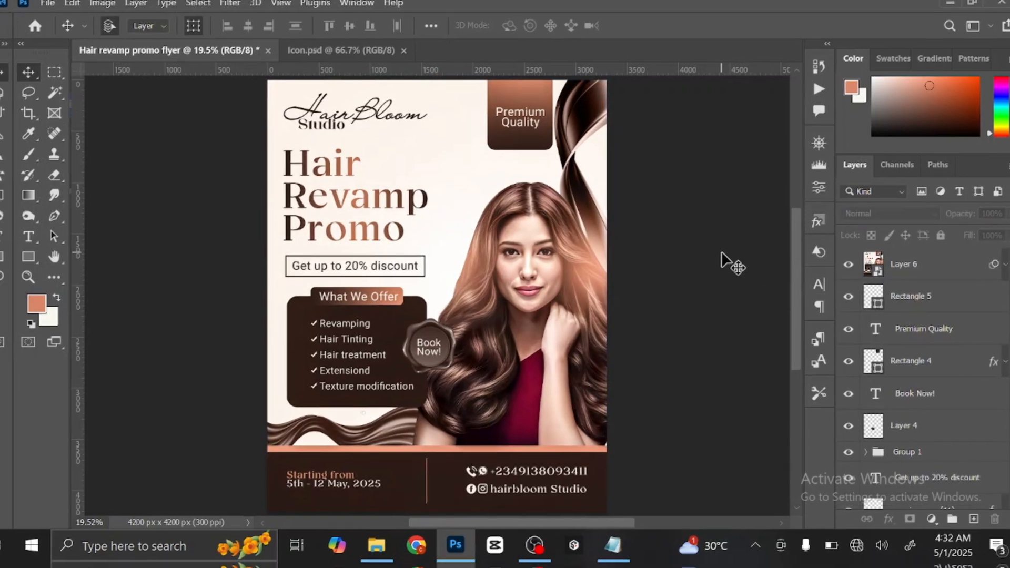